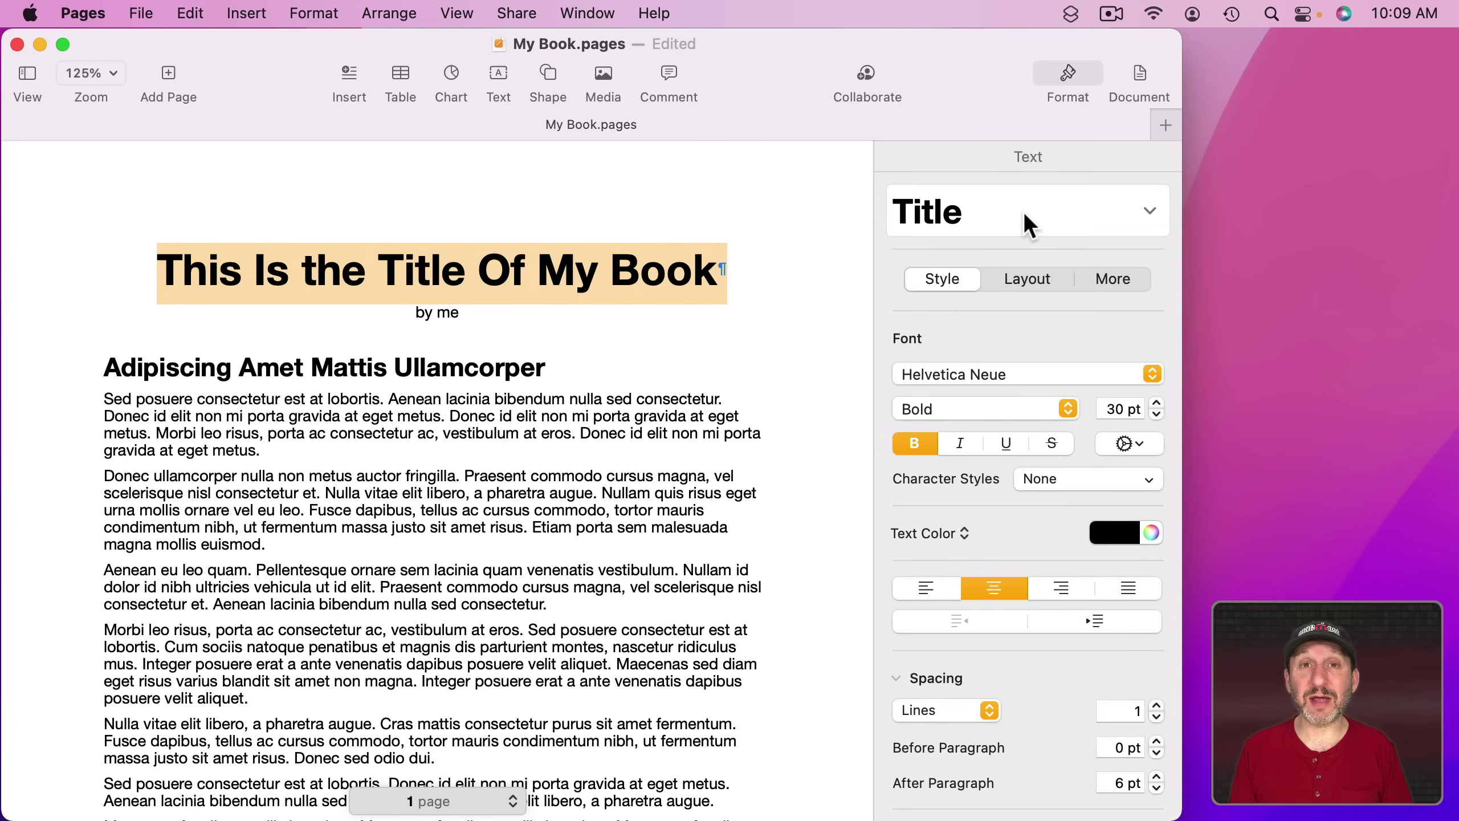
Examine the paragraph styles used by the first chapter heading, the body text and the "Ullamcorper Cursus Ridiculus Porta Tristique" heading
left_click_drag(107, 368, 562, 373)
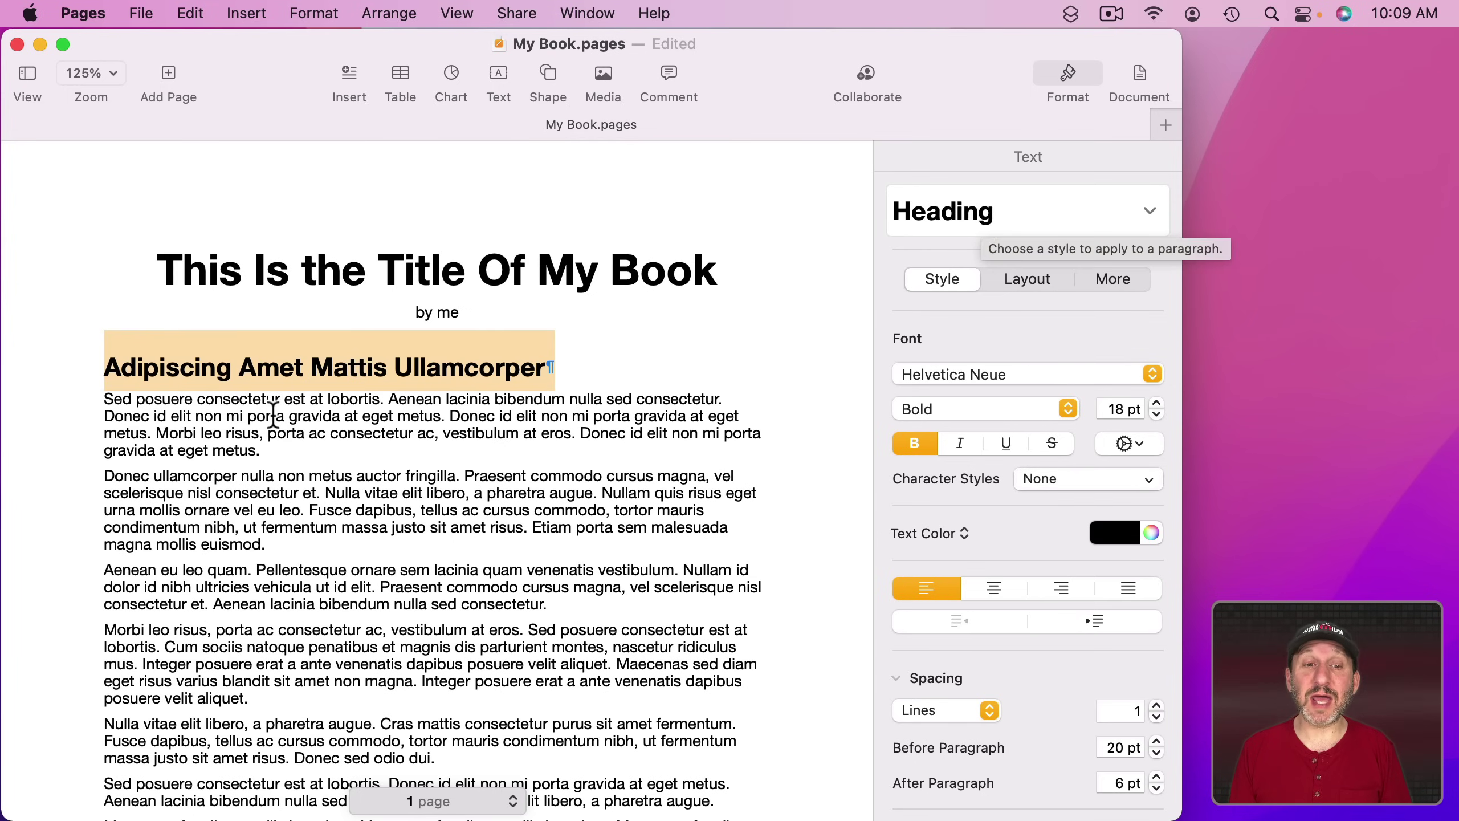
left_click(163, 437)
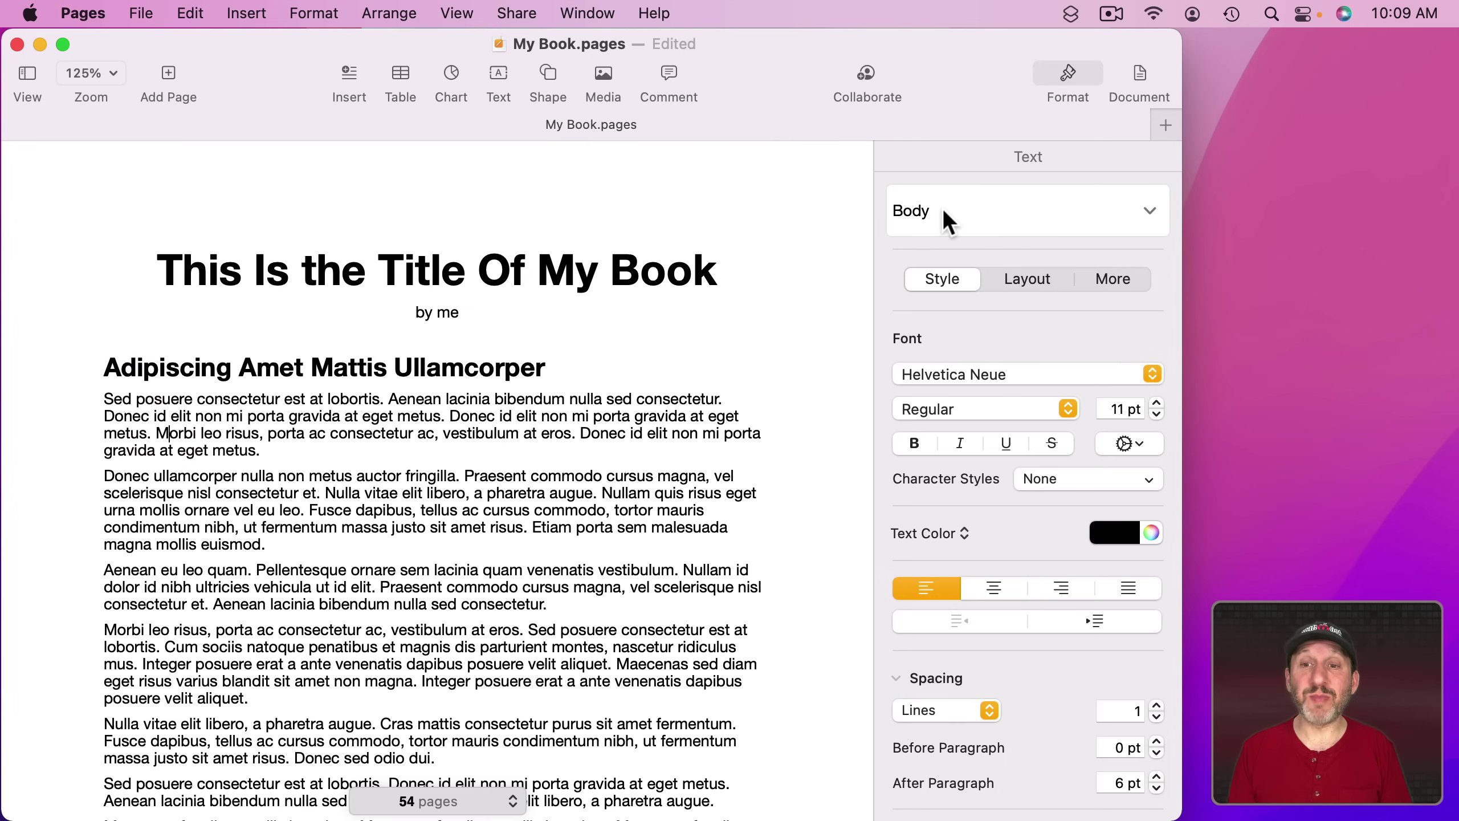
left_click(924, 210)
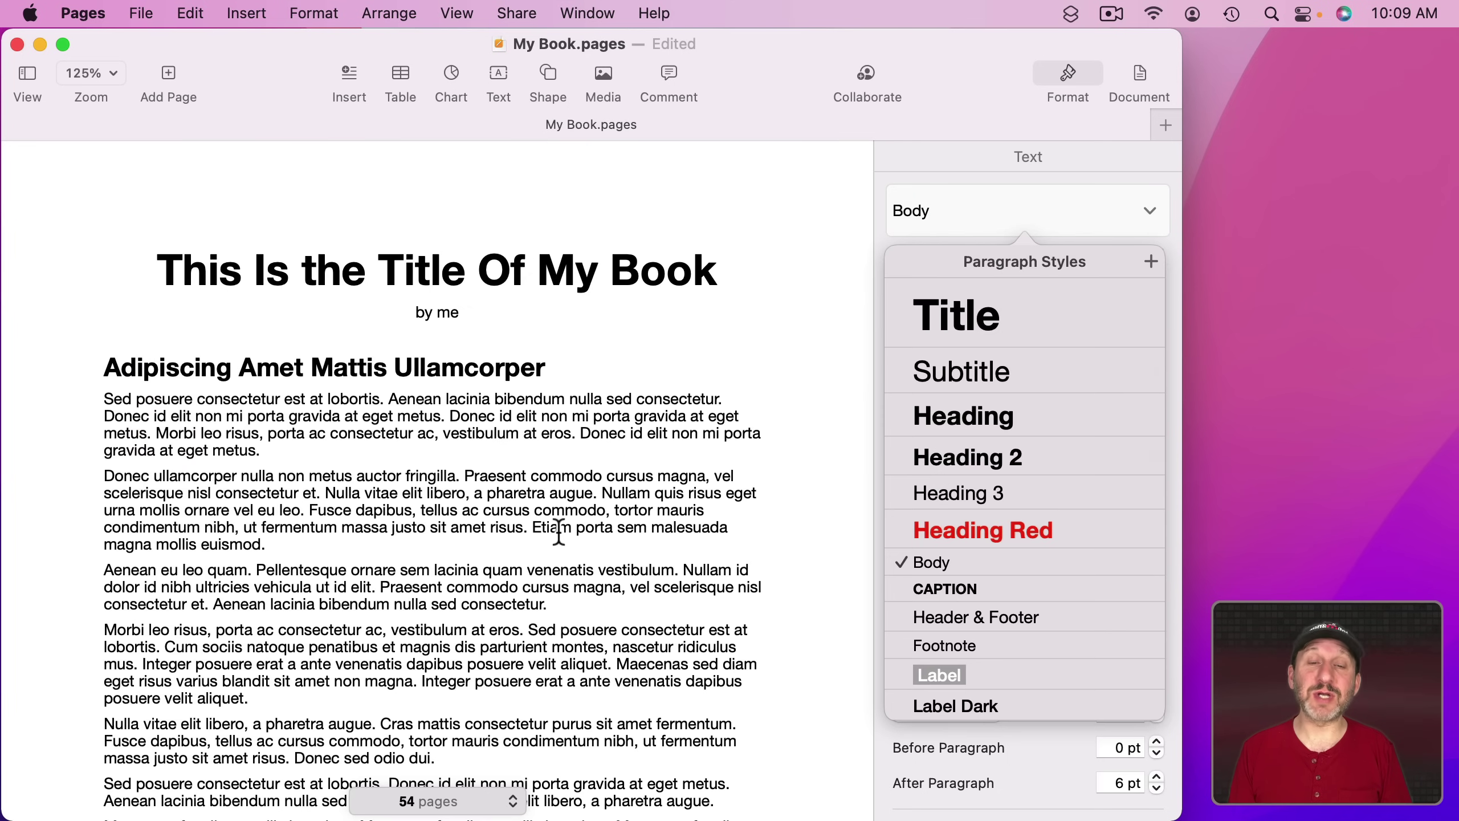
left_click(542, 504)
scroll(543, 504, "down", 20)
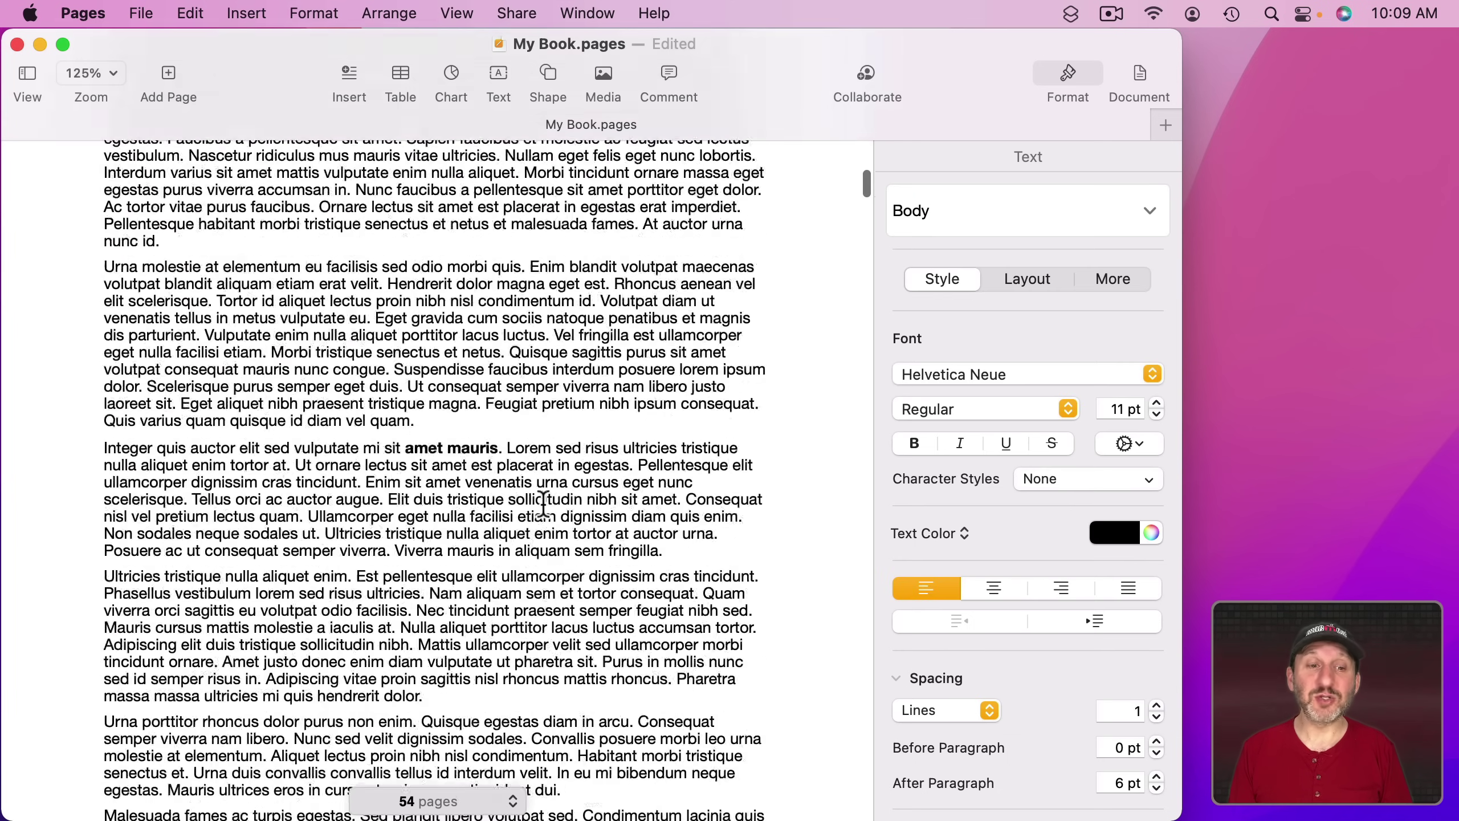
scroll(543, 504, "down", 20)
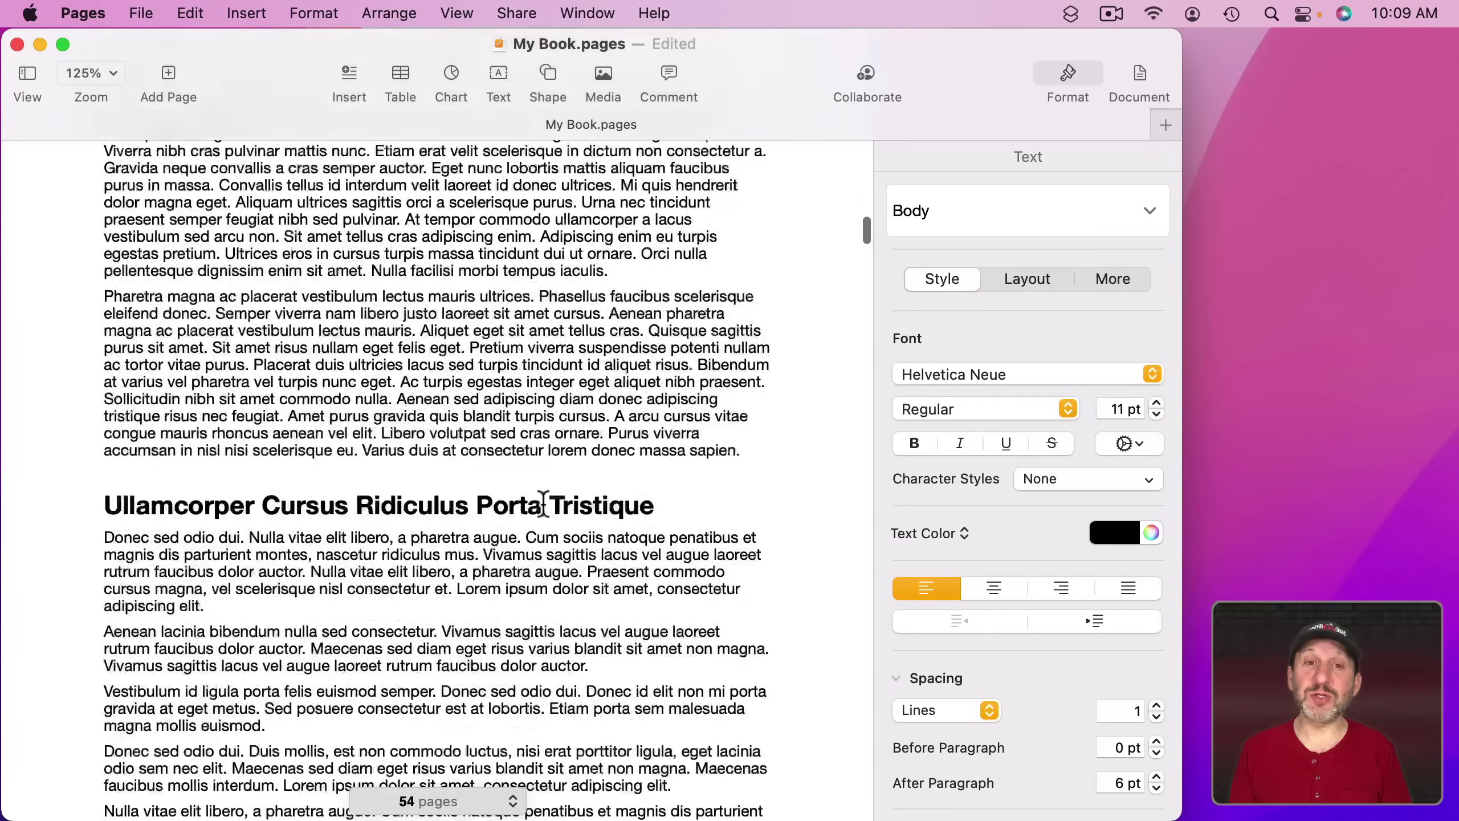
scroll(543, 504, "up", 3)
left_click(319, 211)
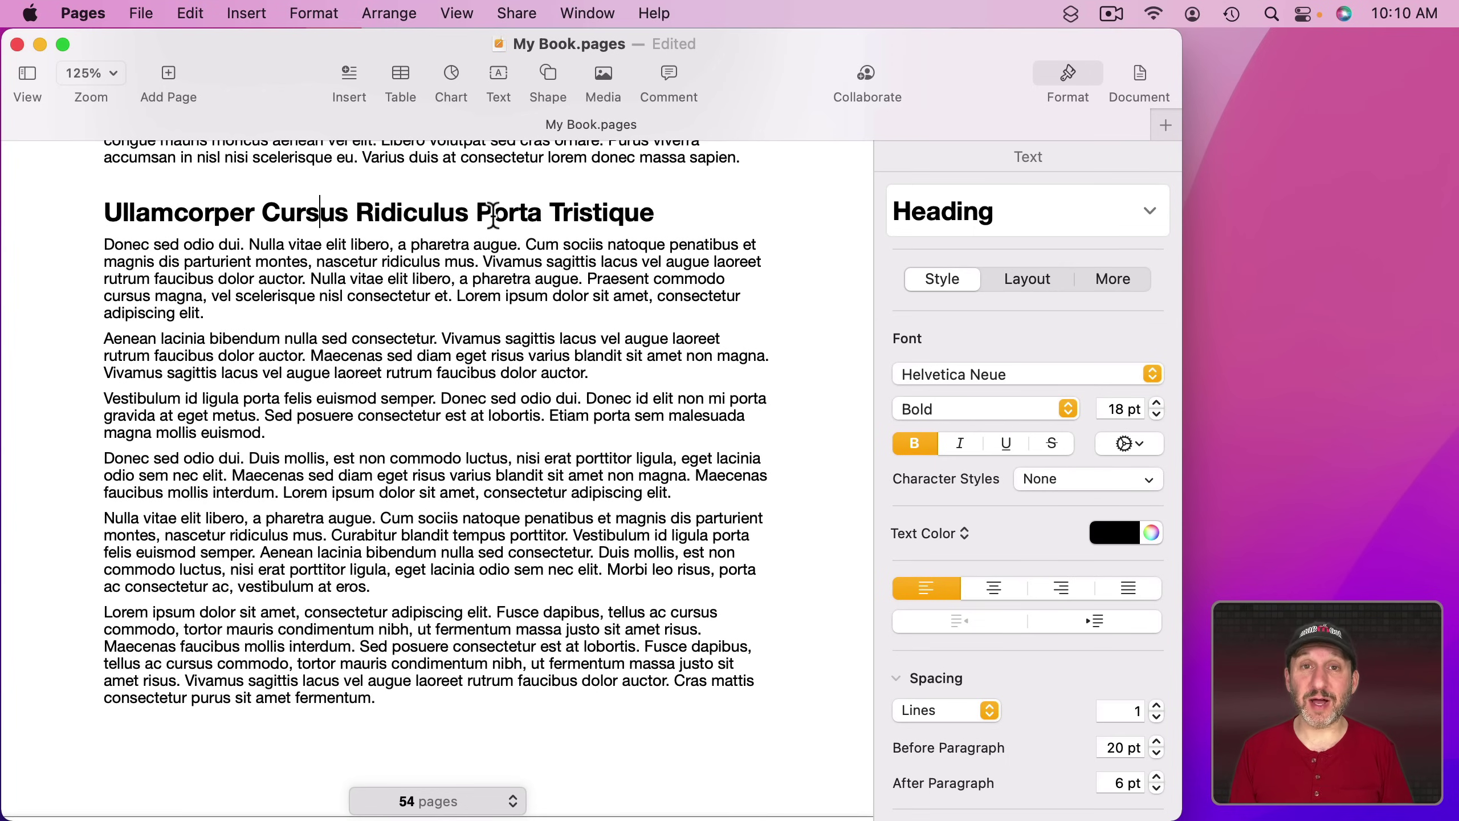
Insert a table of contents covering the whole document just before the "Adipiscing Amet Mattis Ullamcorper" chapter heading
scroll(494, 214, "up", 15)
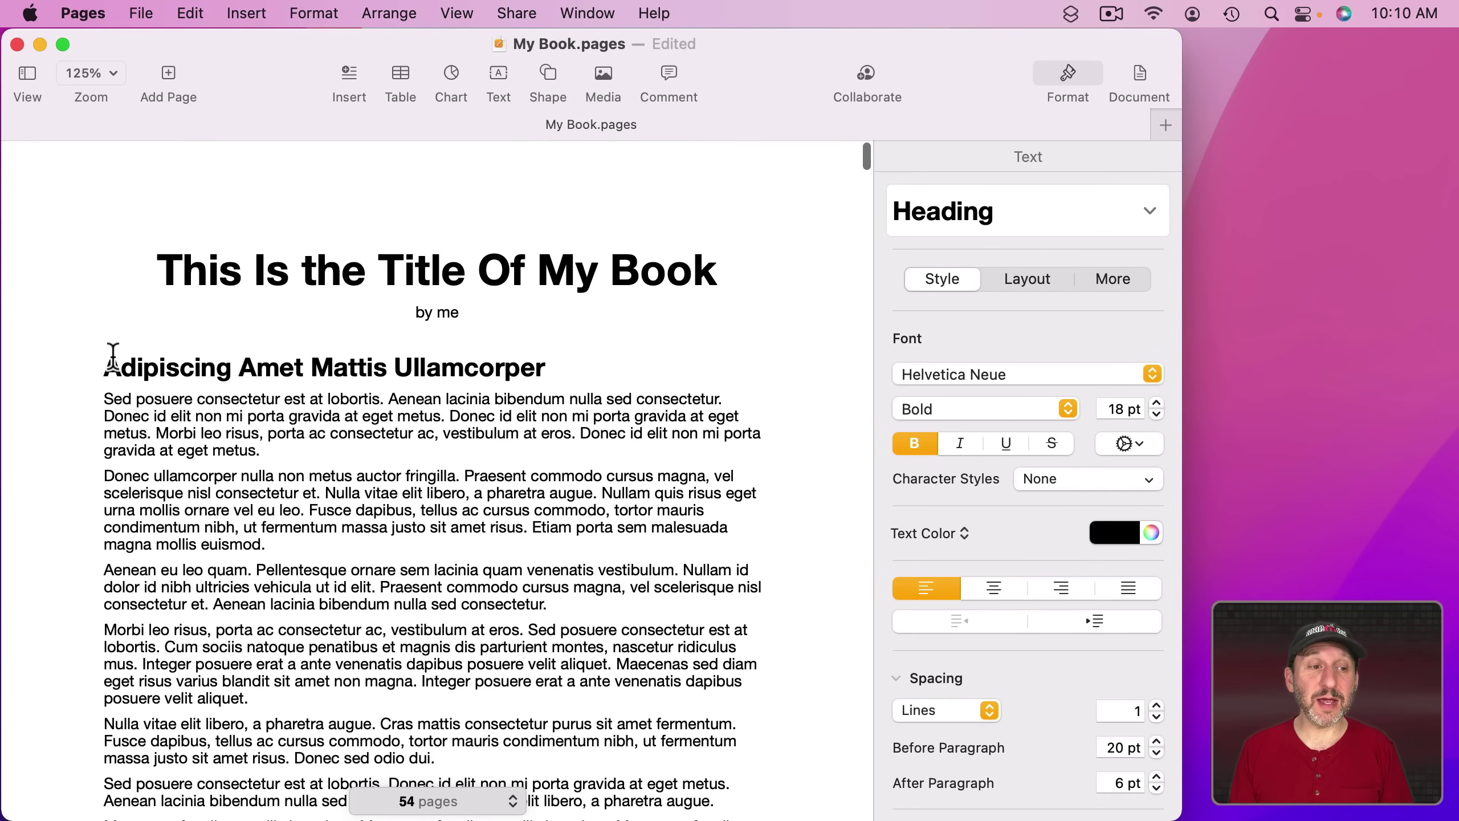
left_click(105, 368)
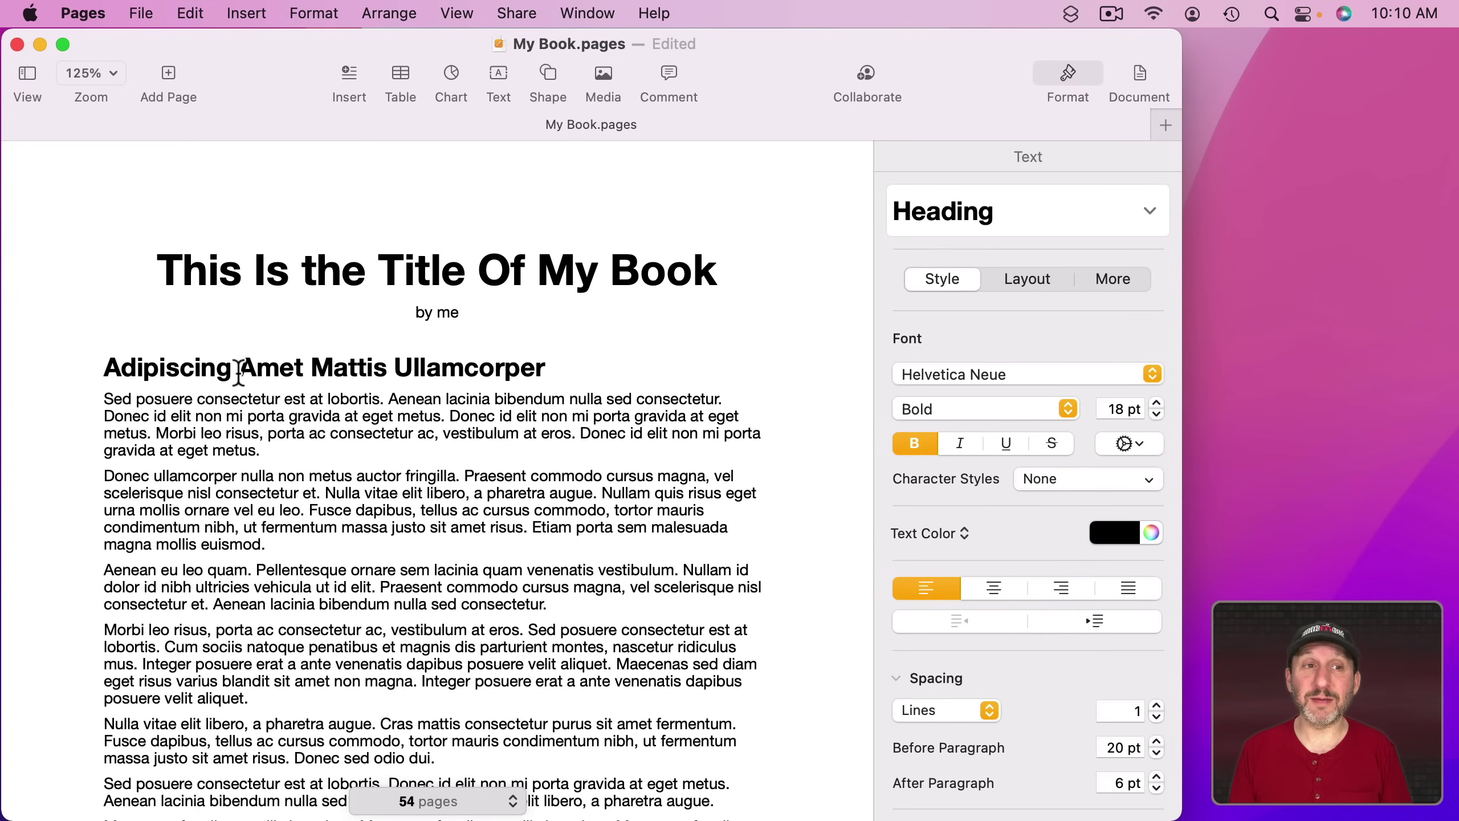
left_click(252, 13)
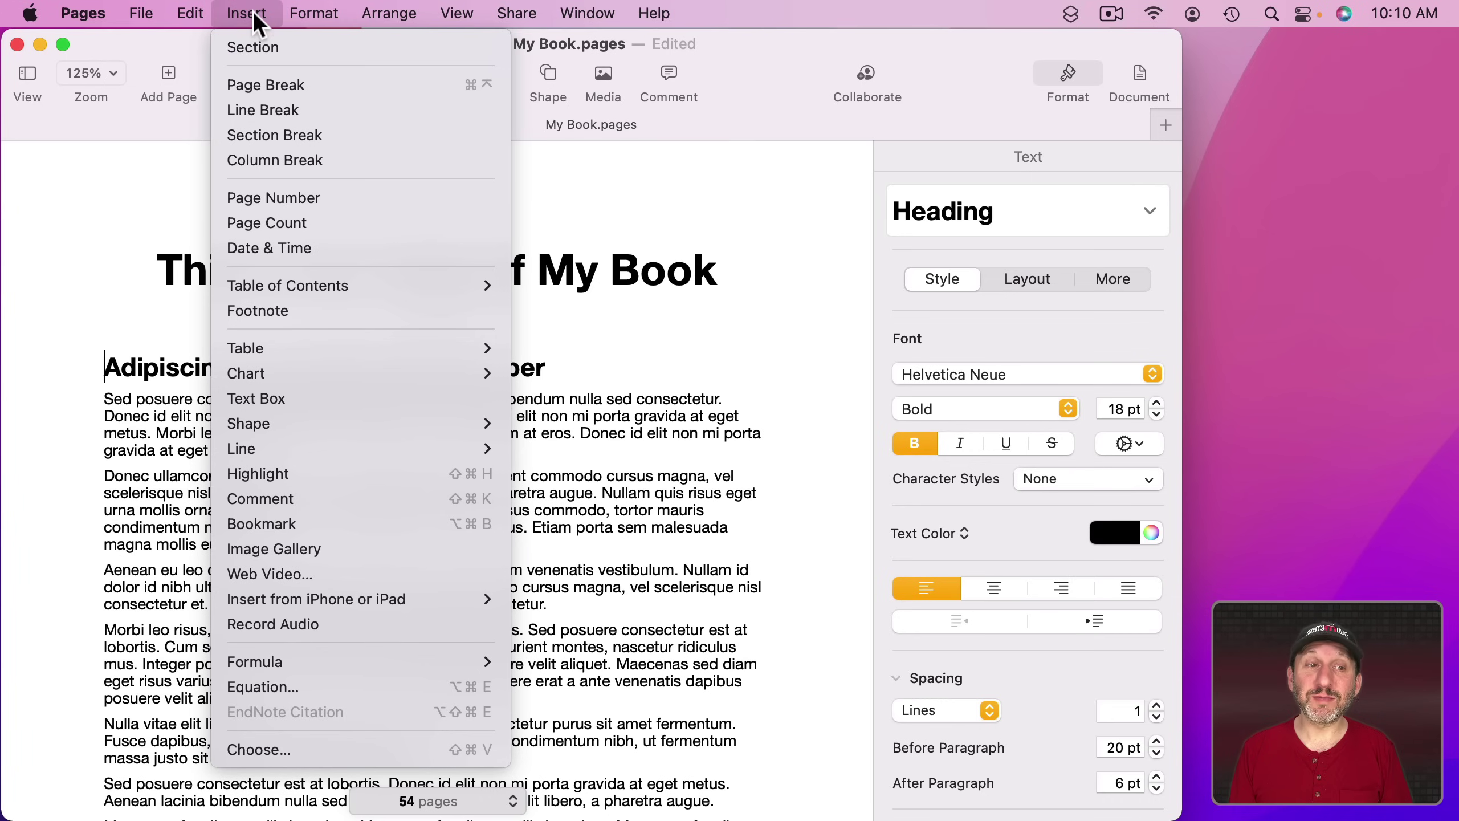
mouse_move(310, 277)
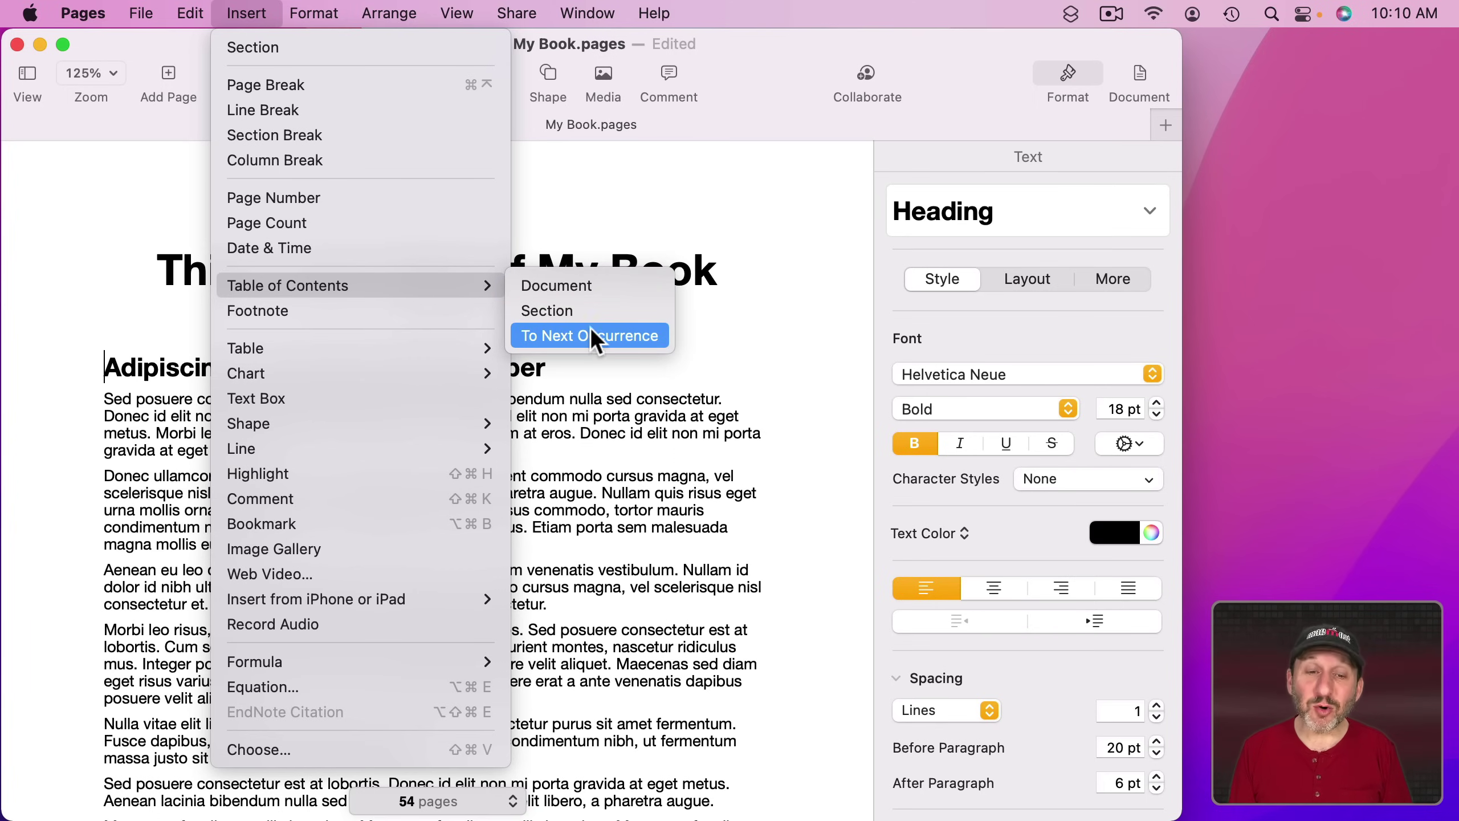
left_click(577, 286)
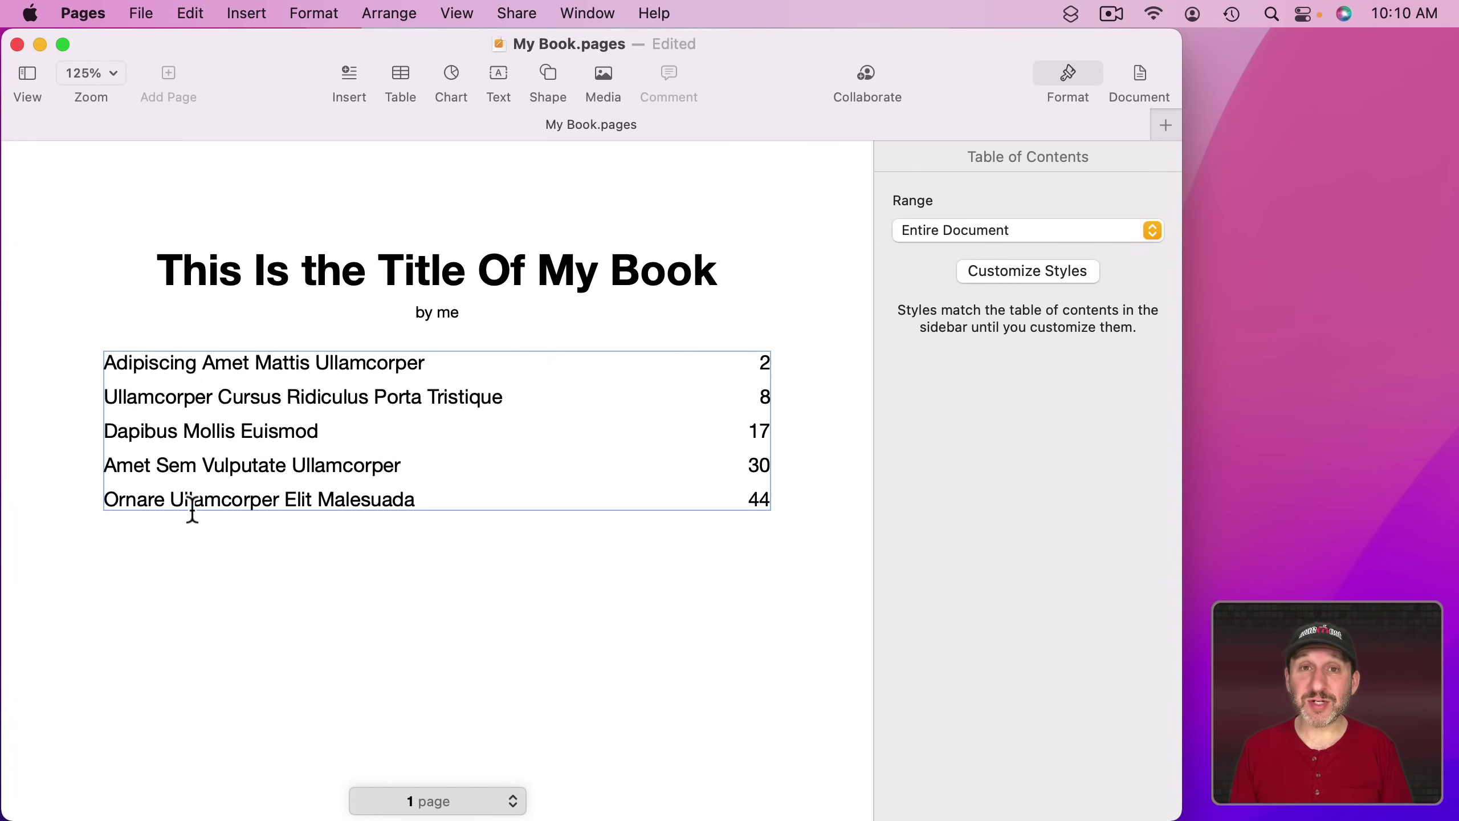
Select the table of contents, review its range options while keeping Entire Document, and enable customizing its included styles
left_click(417, 365)
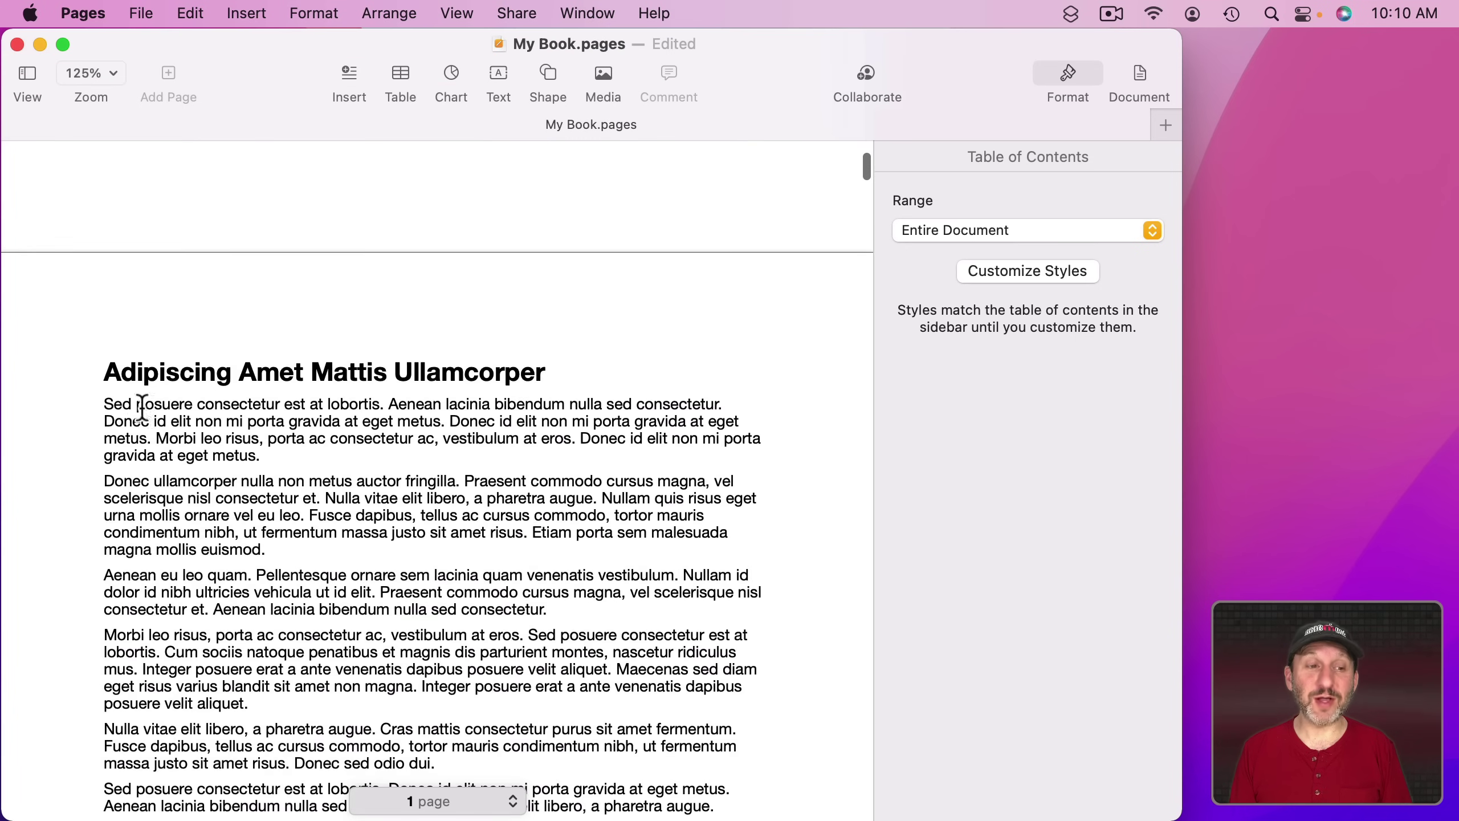
scroll(573, 380, "up", 10)
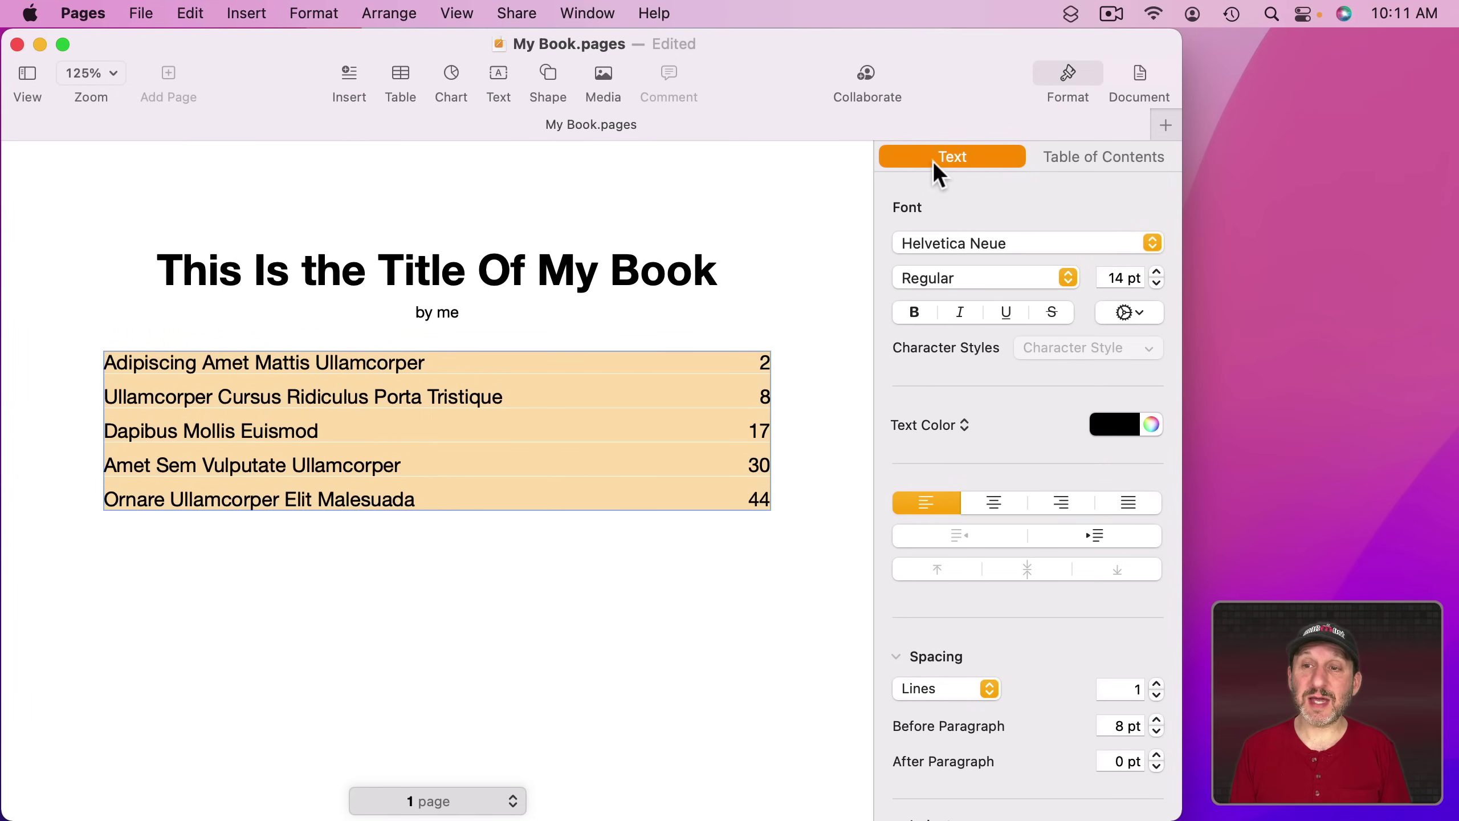
left_click(1104, 166)
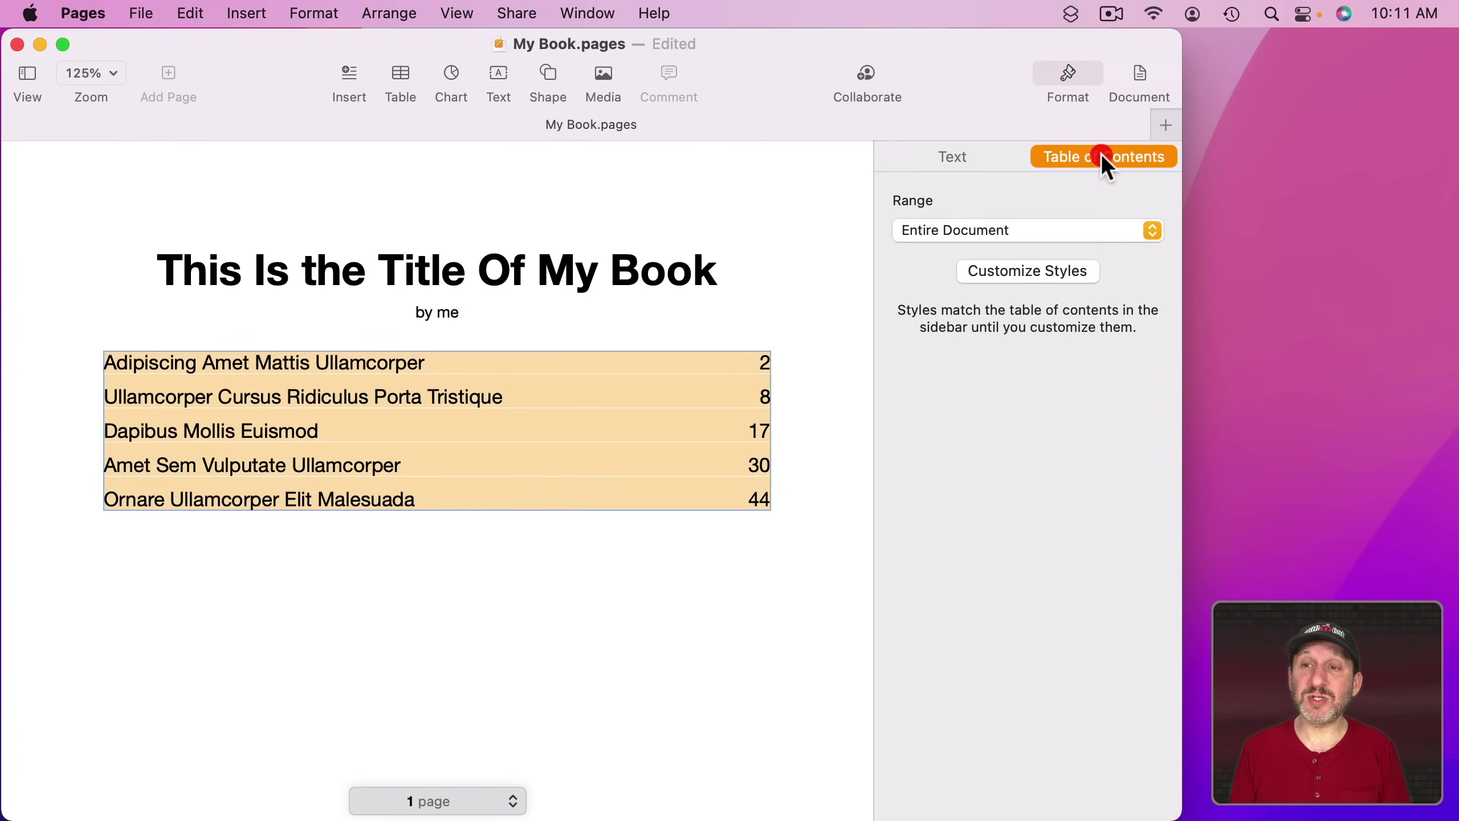
left_click(969, 235)
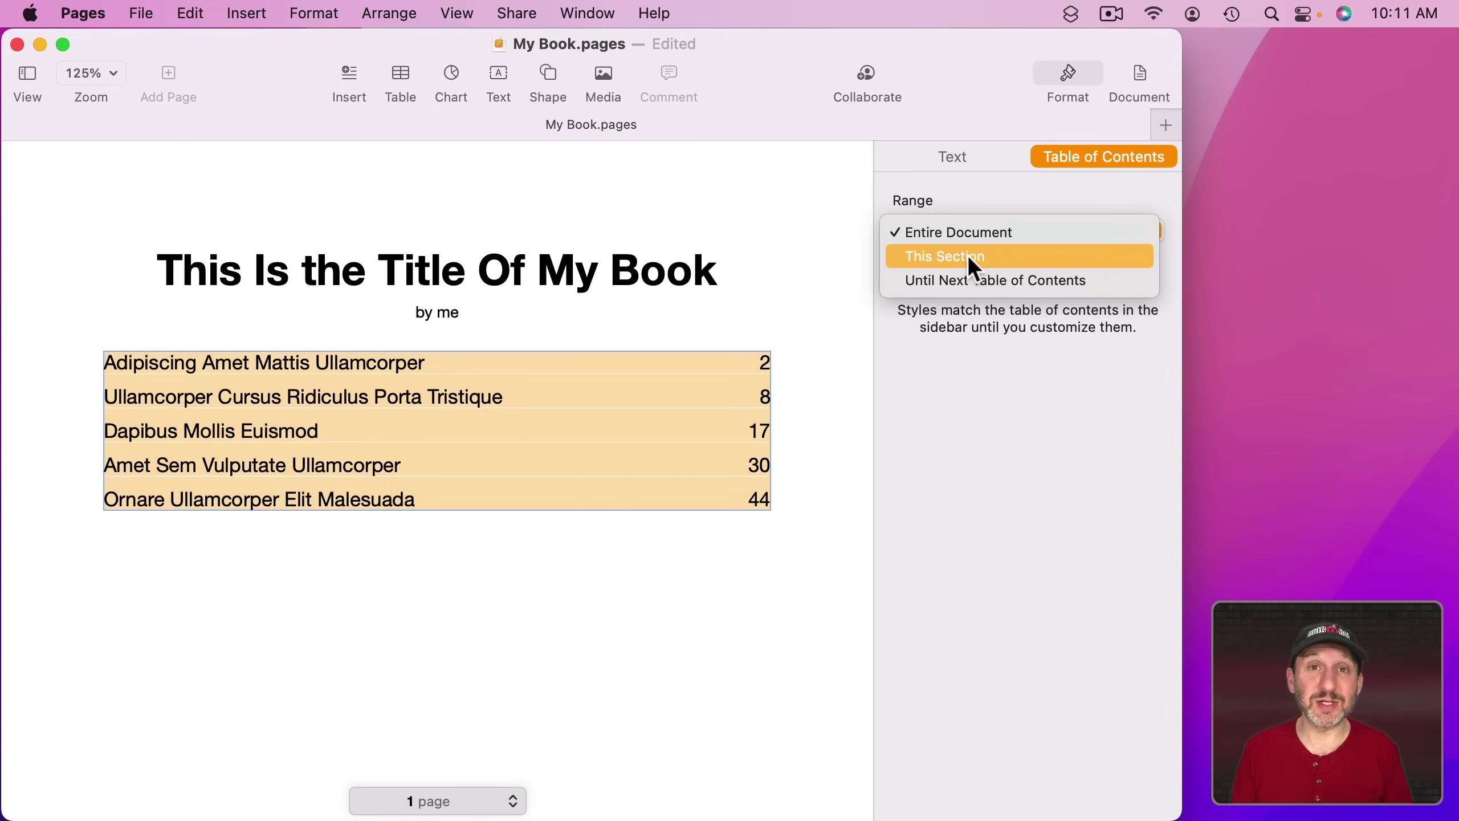
left_click(970, 200)
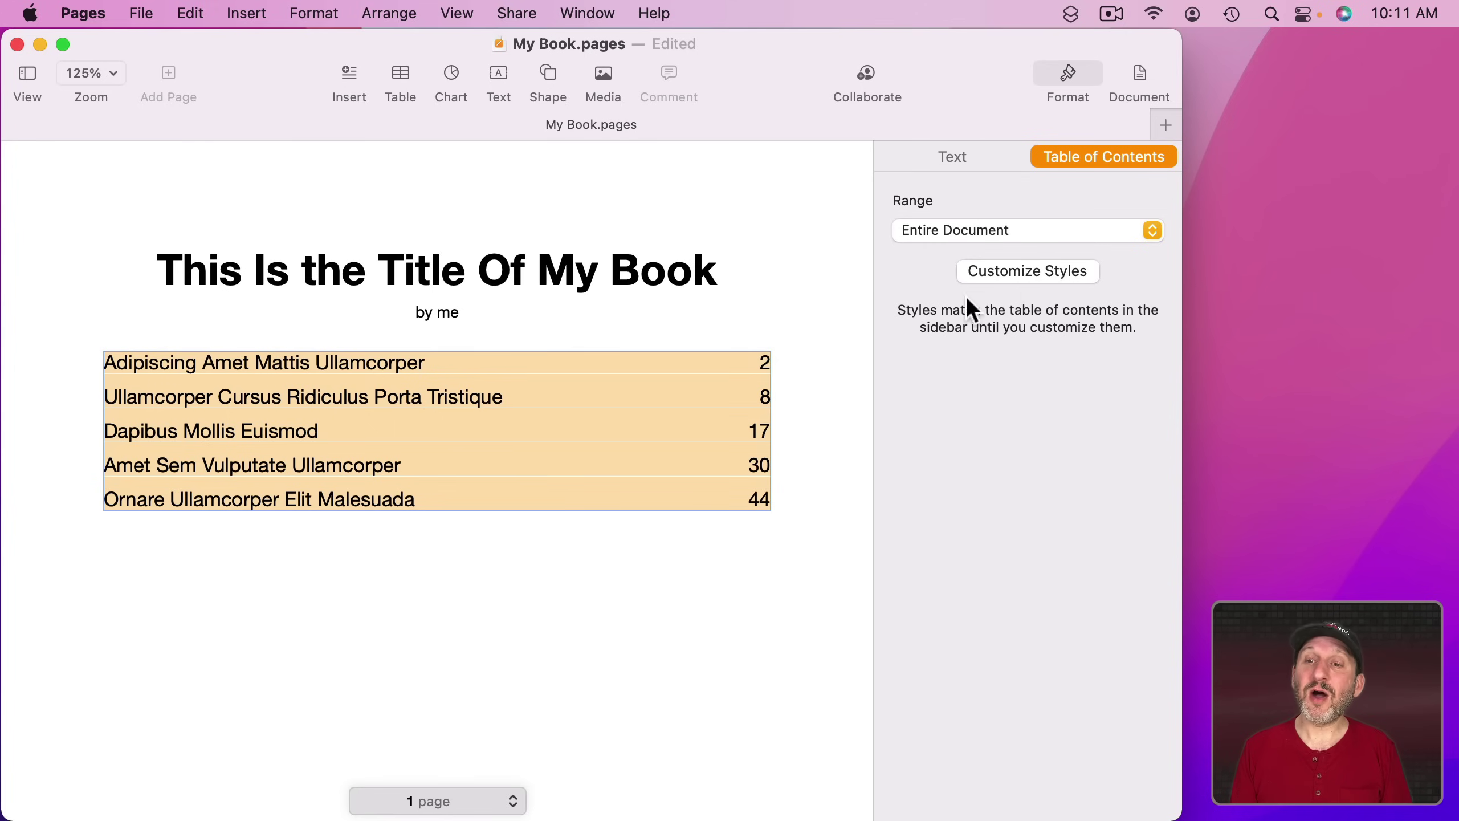
left_click(1031, 272)
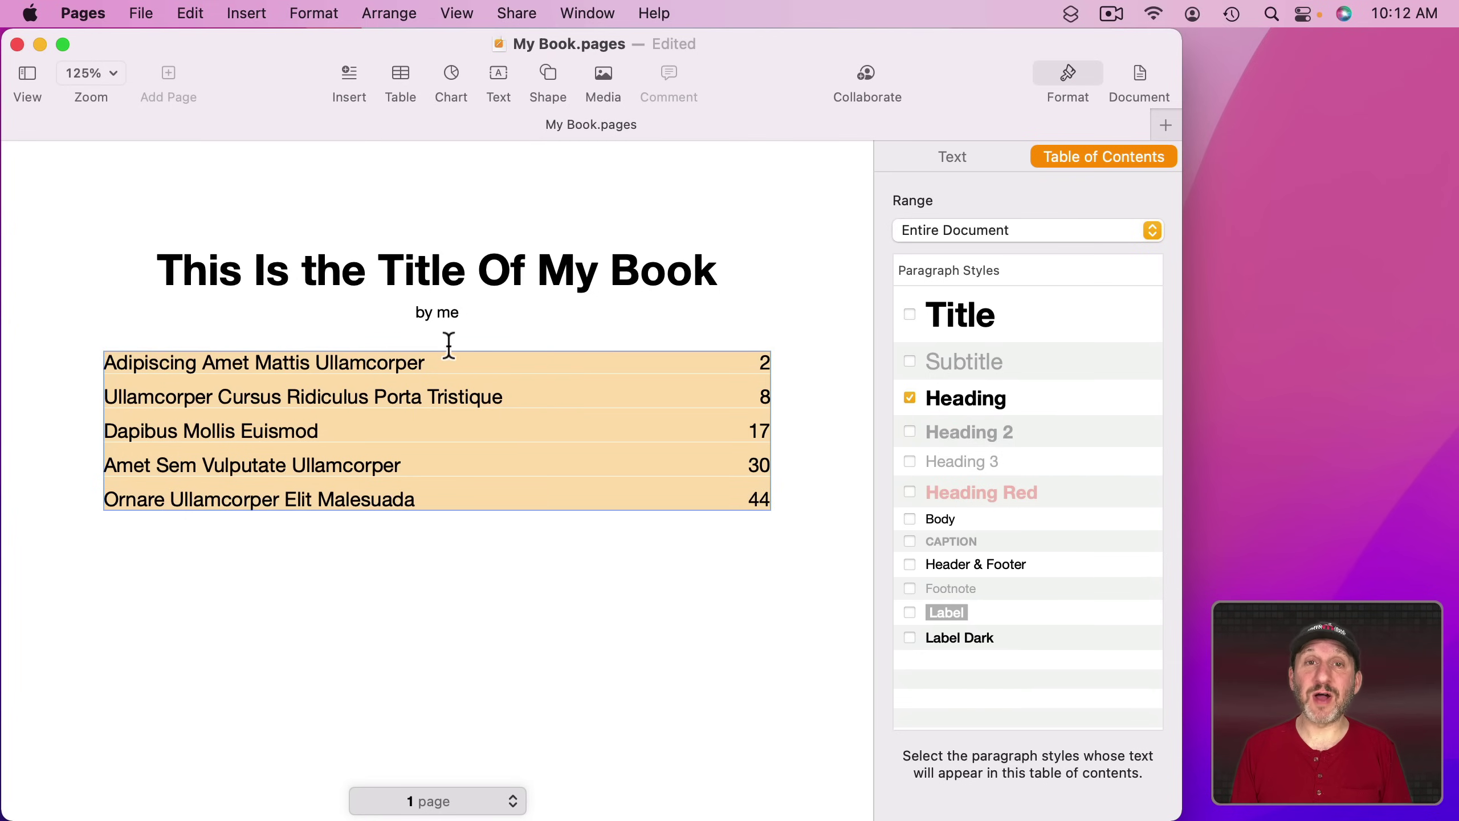
Insert a page break after the "by me" line so the table of contents starts on its own page
left_click(401, 331)
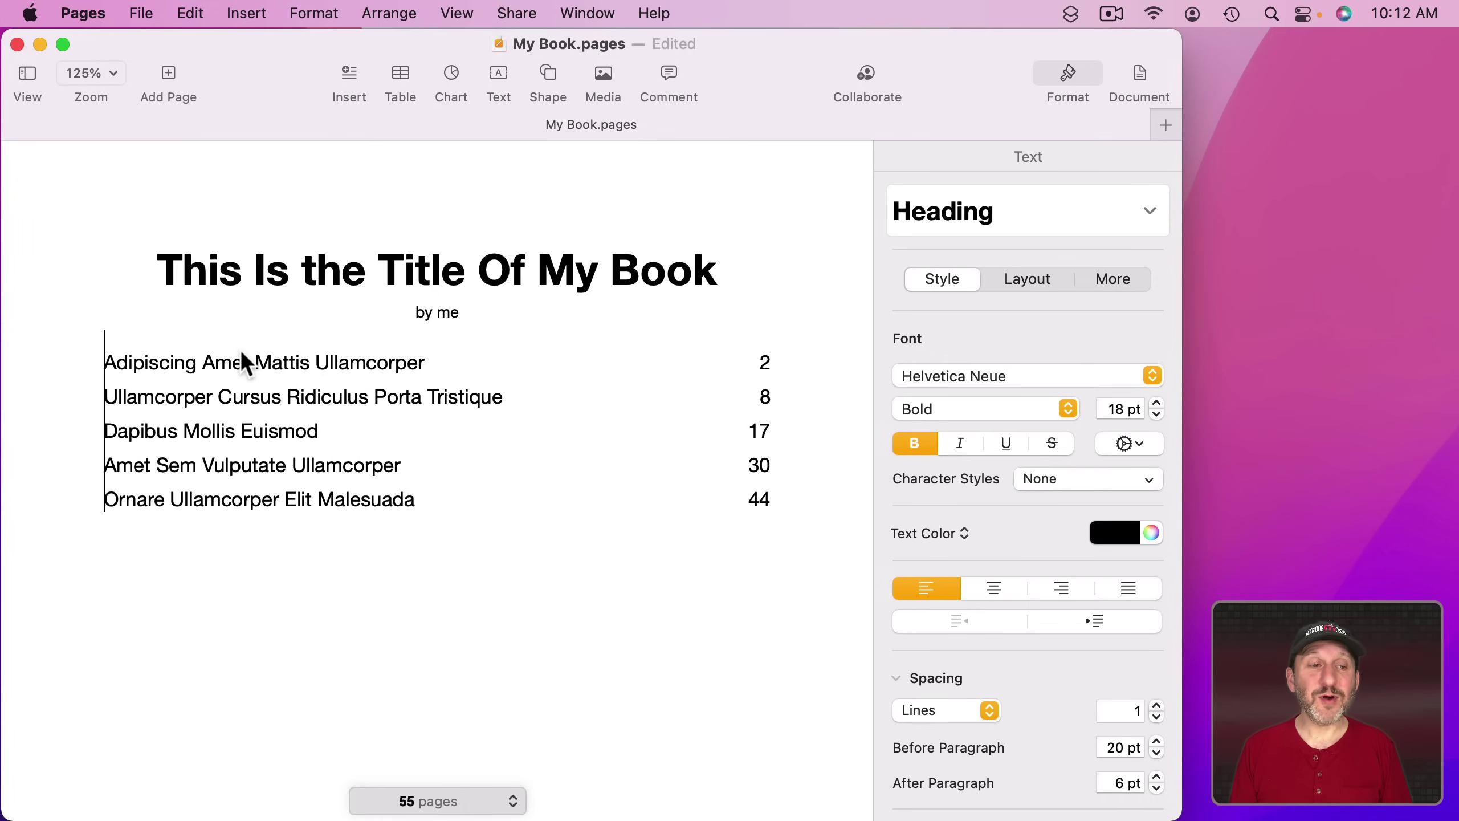
left_click(493, 311)
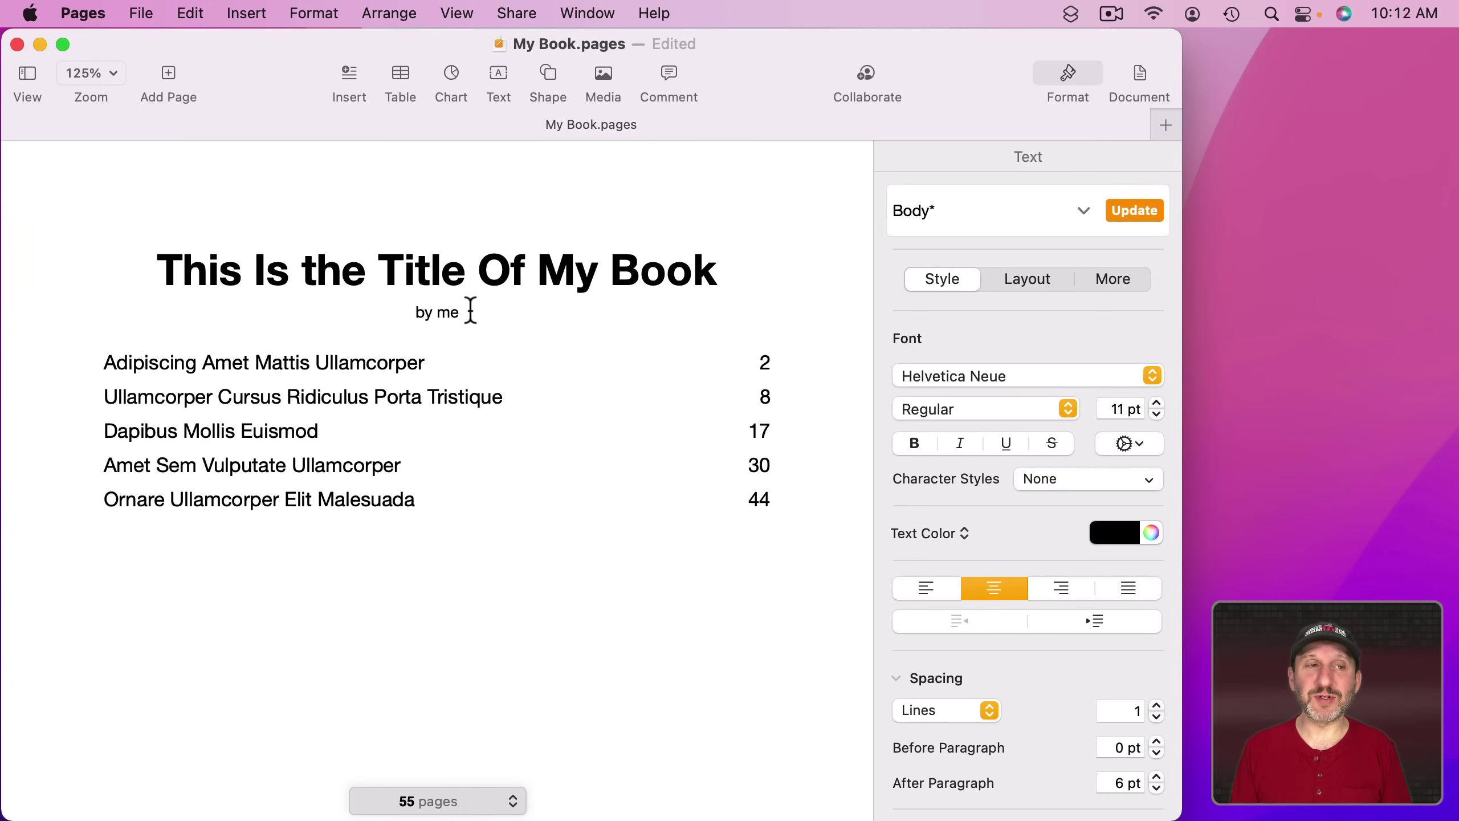
left_click(231, 11)
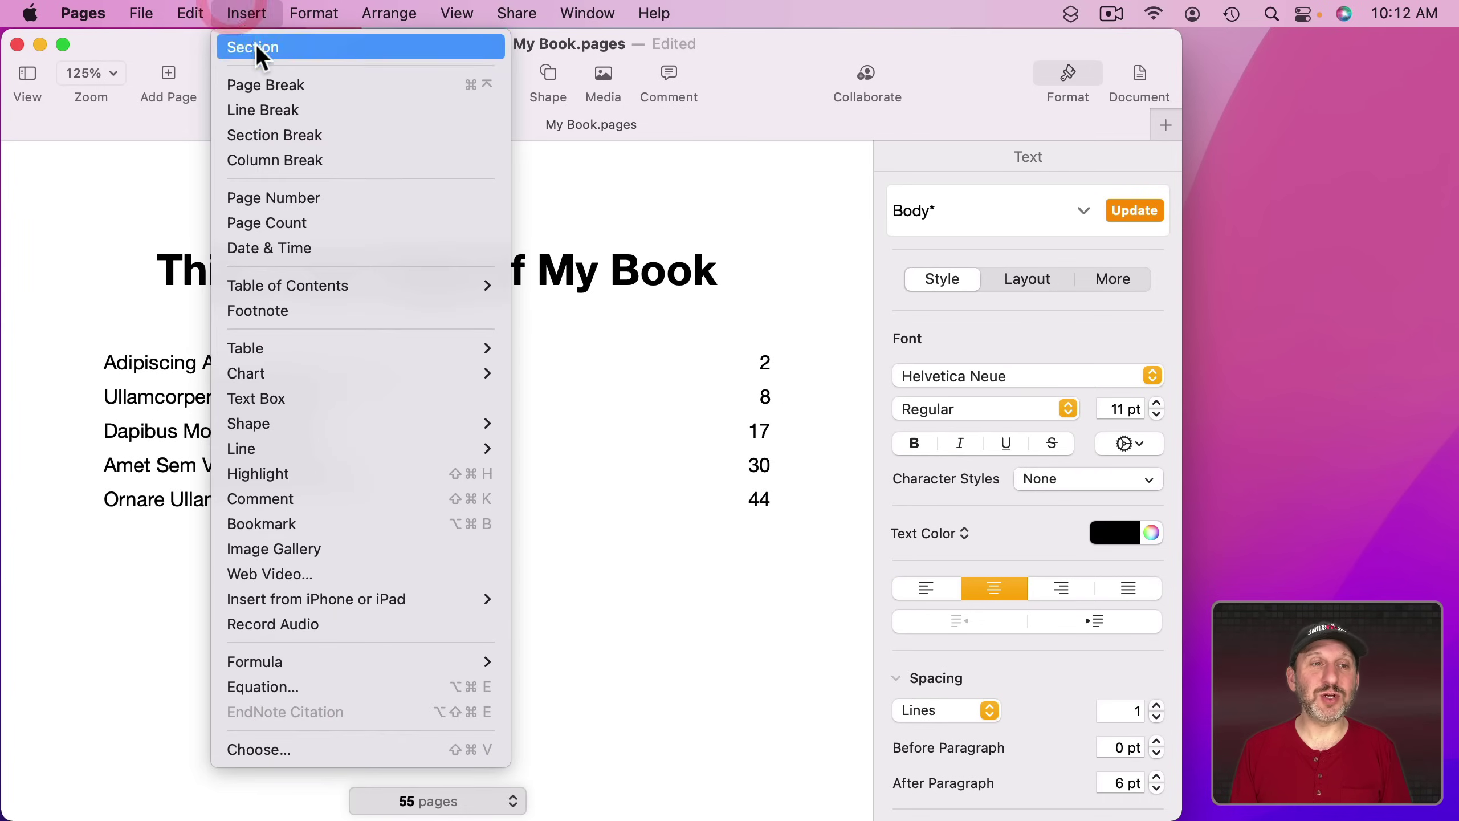
left_click(263, 82)
scroll(322, 443, "up", 10)
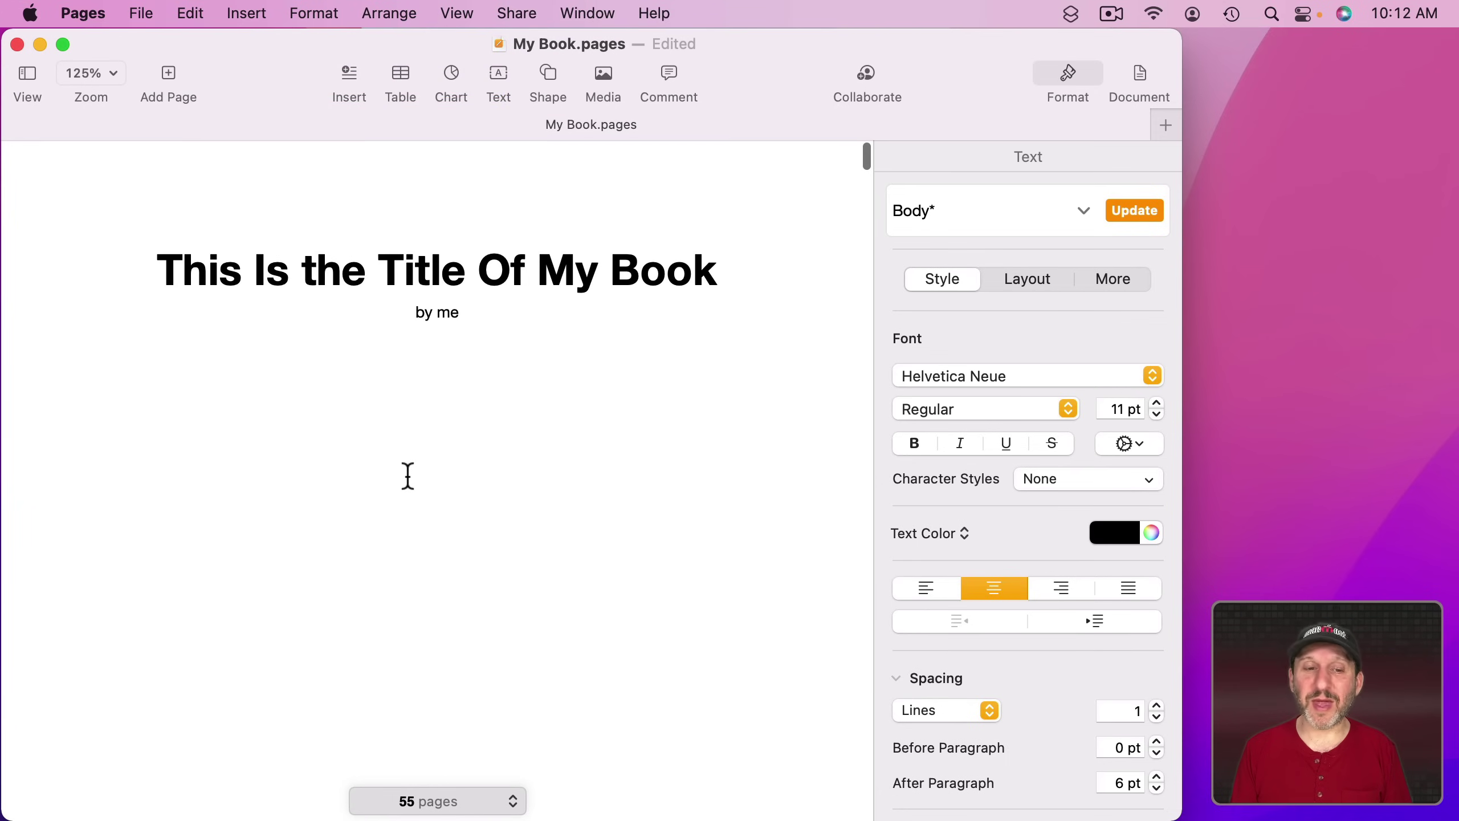
scroll(408, 476, "down", 5)
scroll(445, 512, "down", 10)
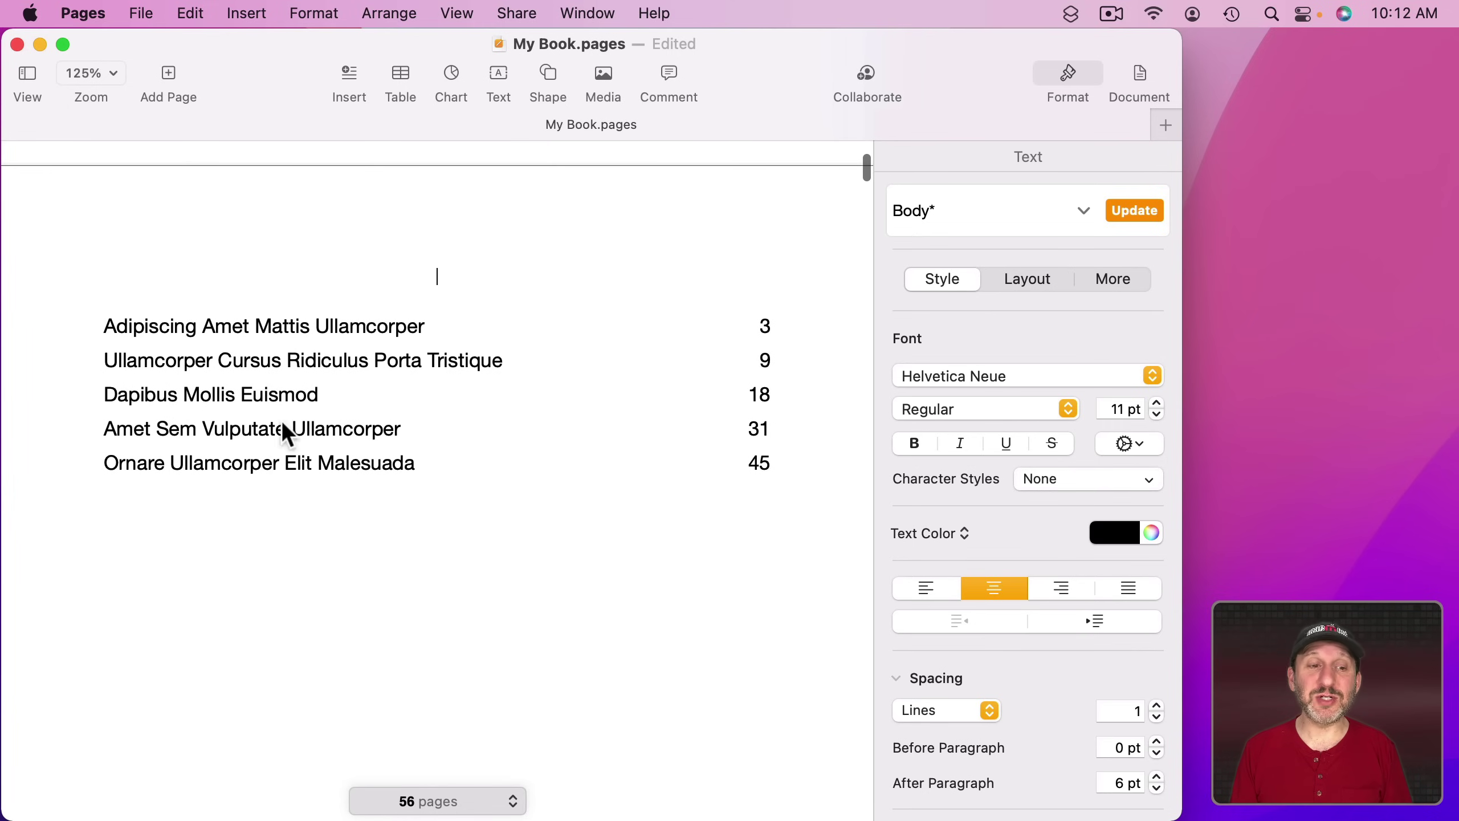
Add the text "Table Of Contents" on the empty line above the table of contents
left_click(274, 399)
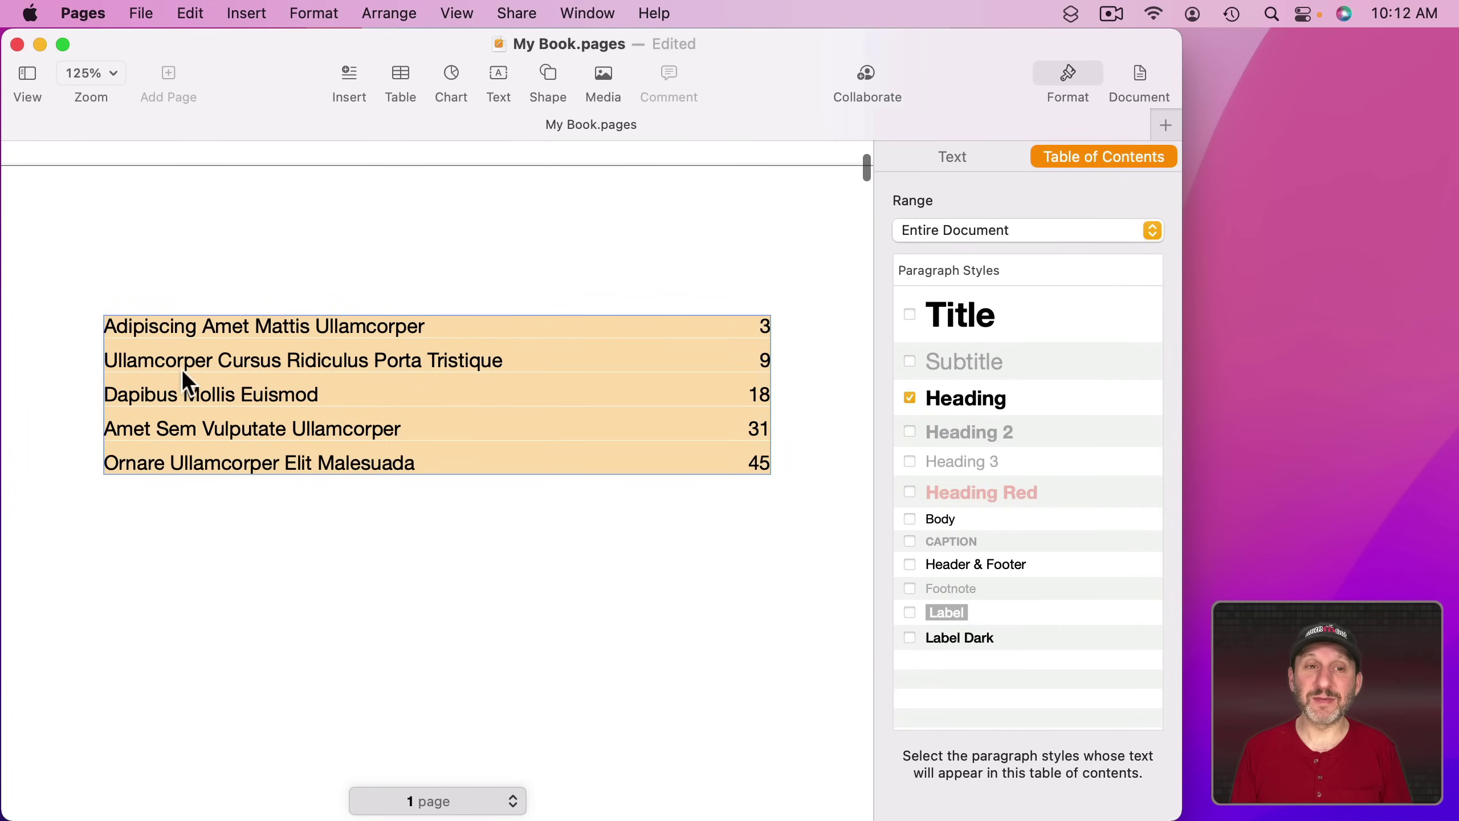
left_click(224, 279)
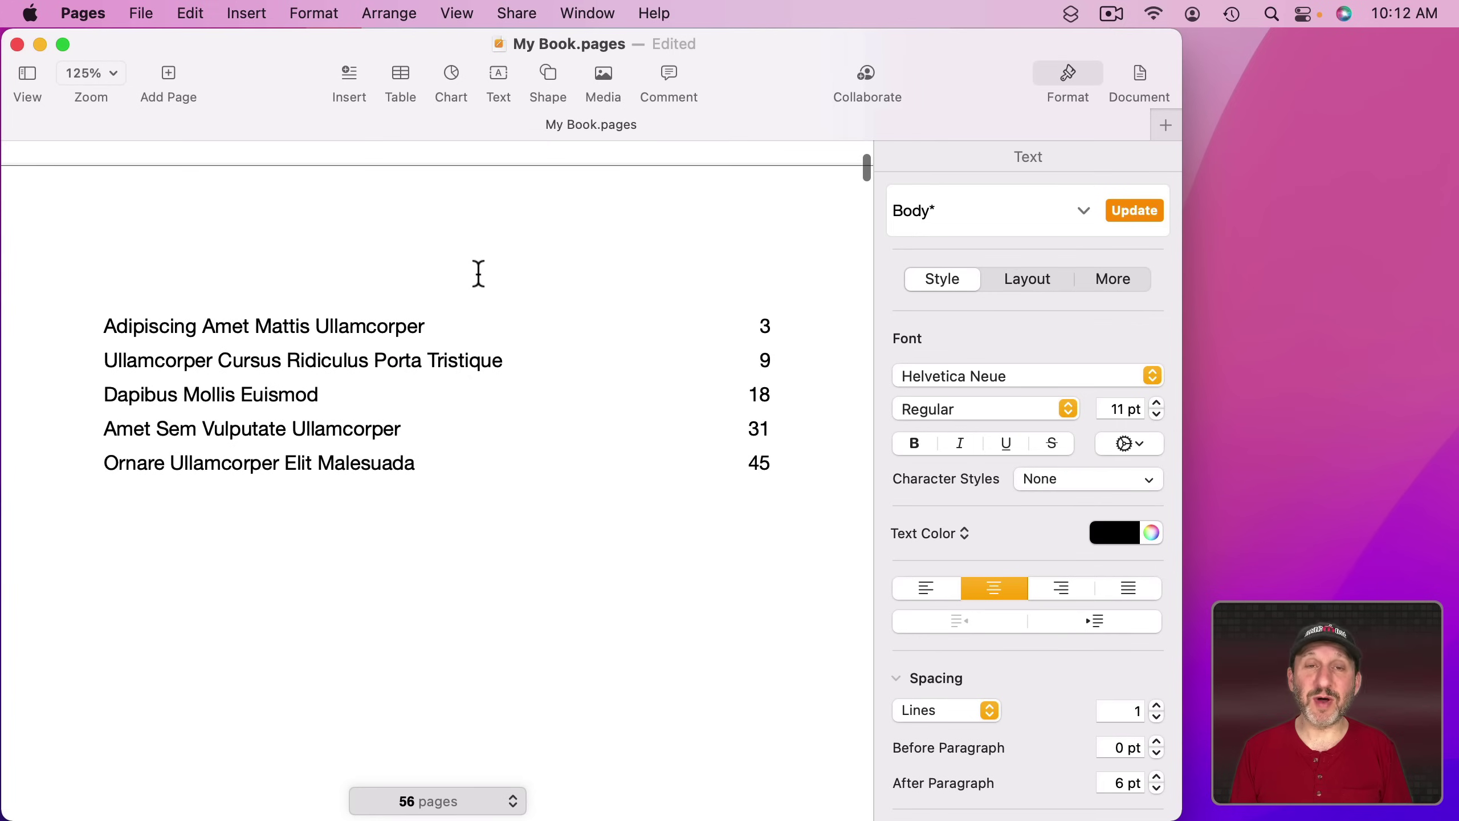
type("Tabl")
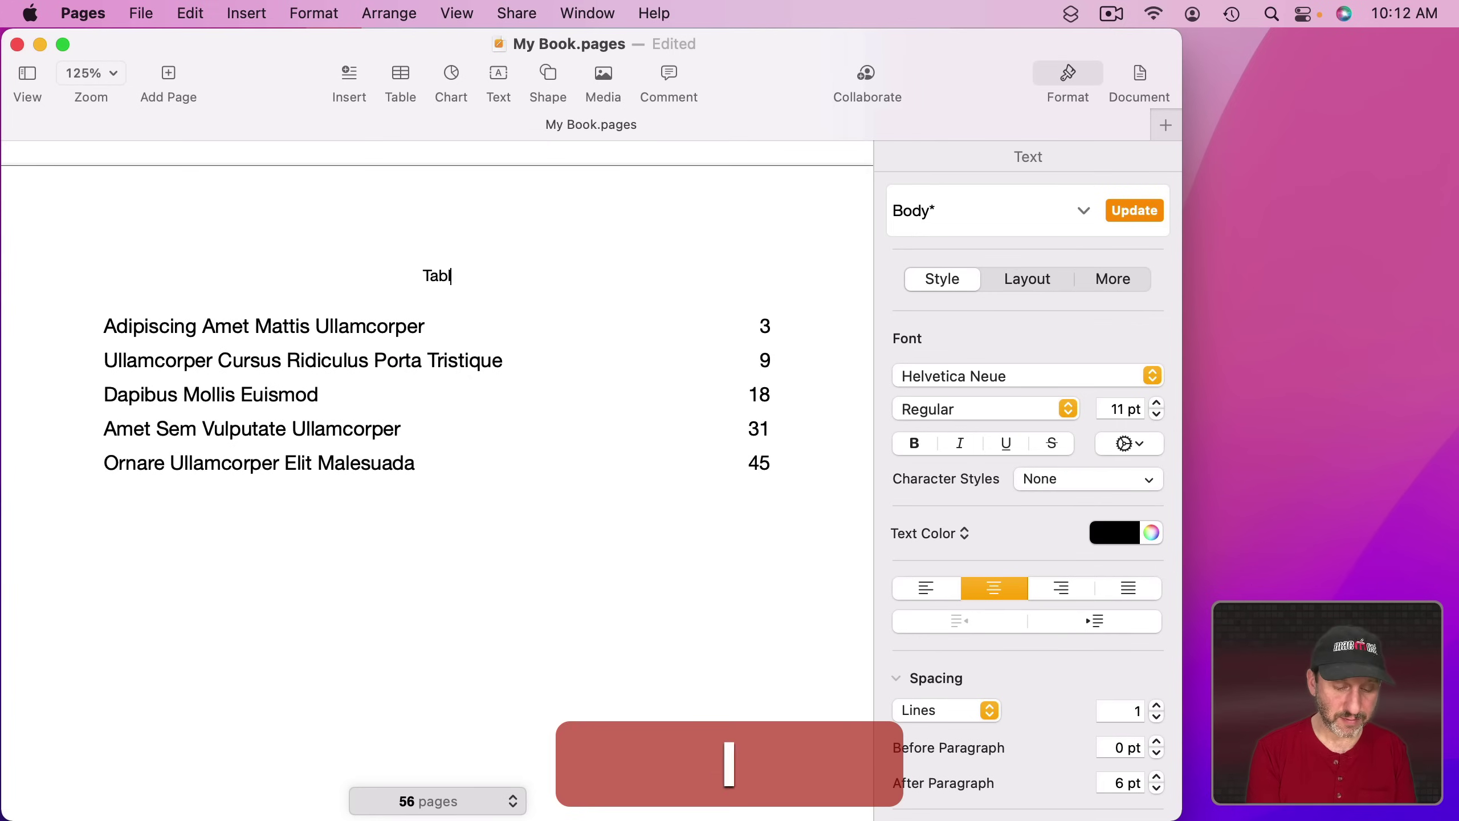
type("e Of Contents")
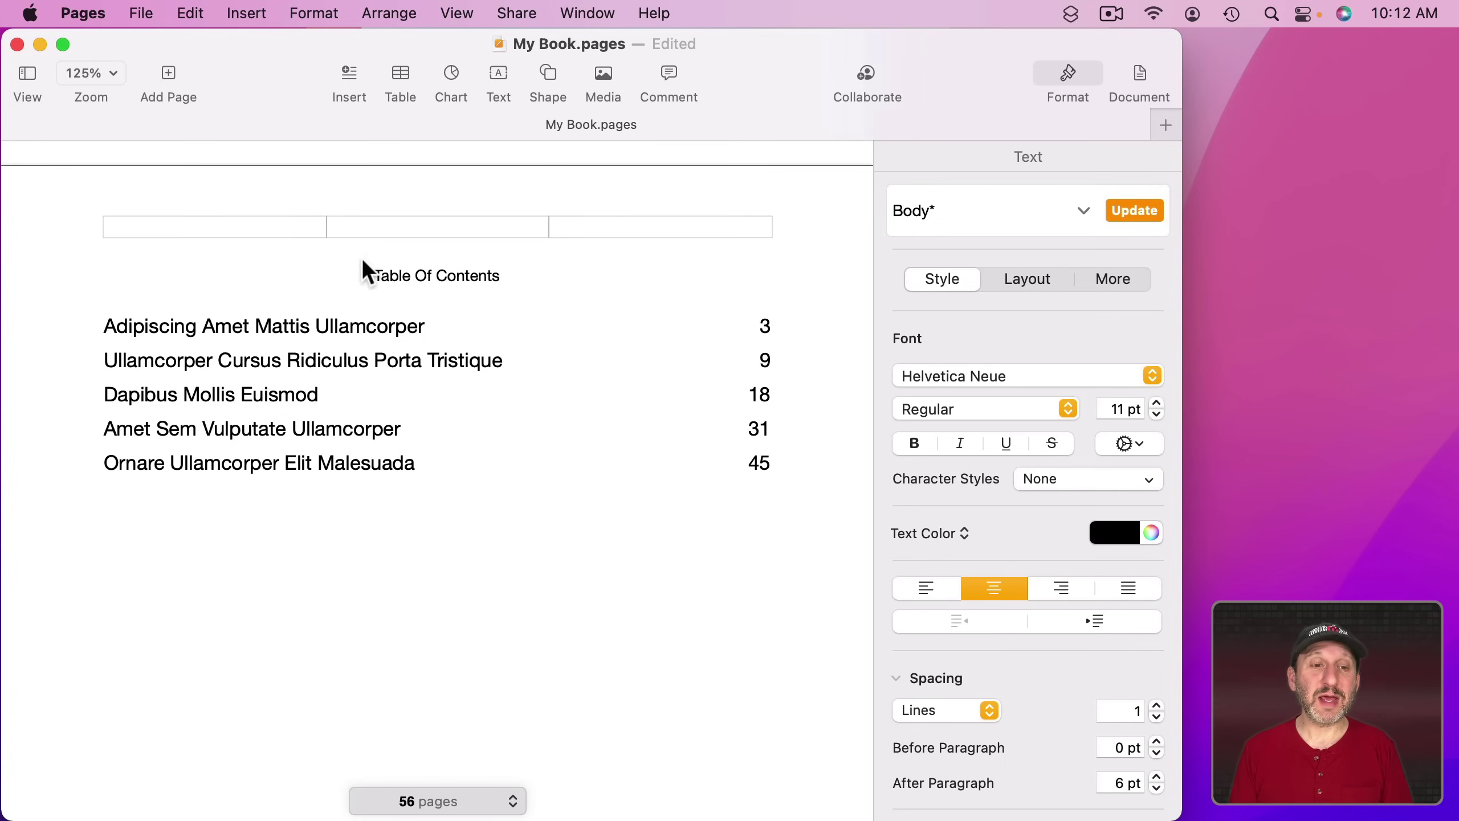
Apply the Heading paragraph style to the "Table Of Contents" line
left_click_drag(367, 273, 561, 274)
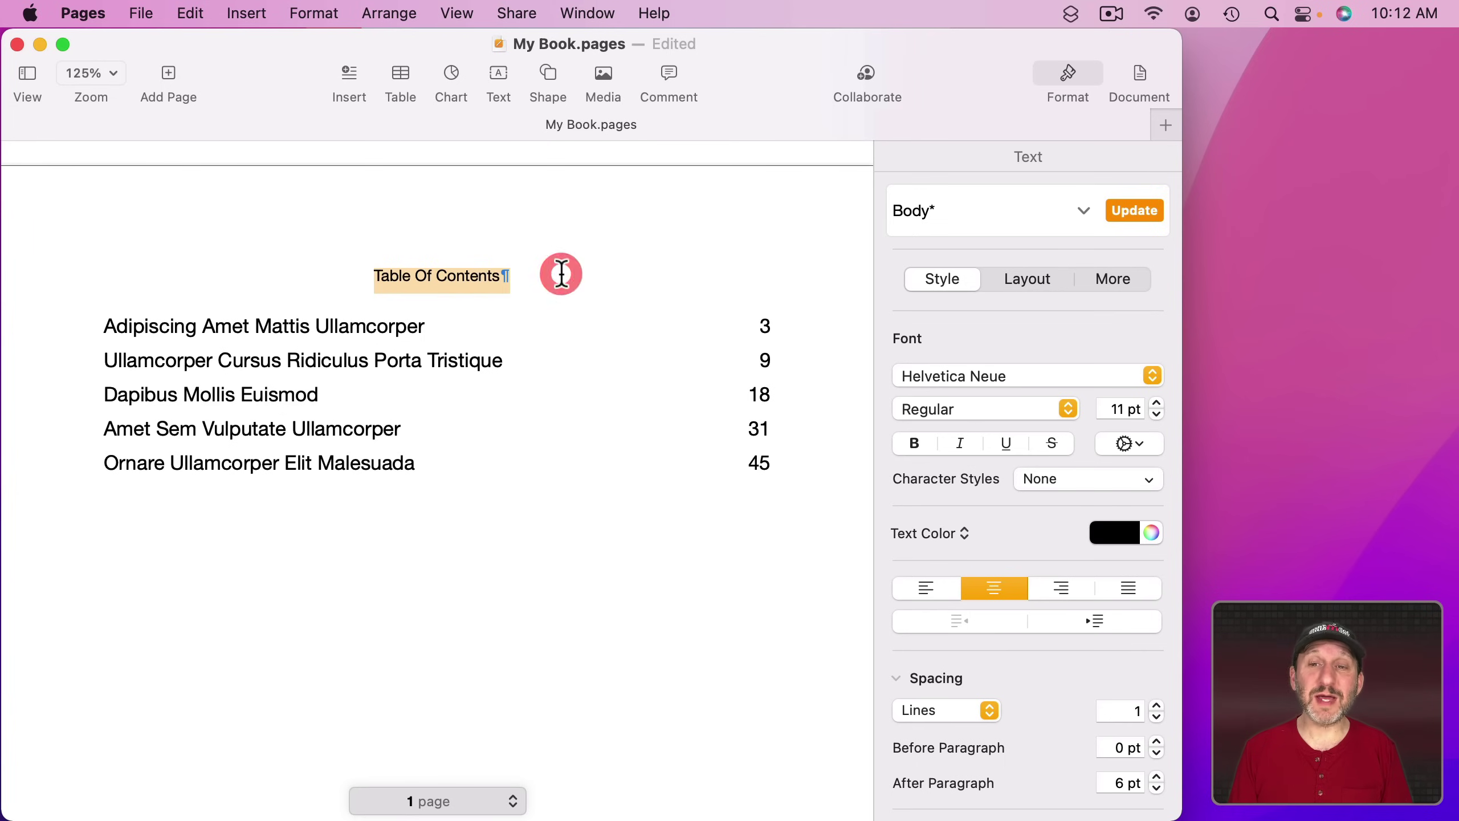
left_click(1083, 211)
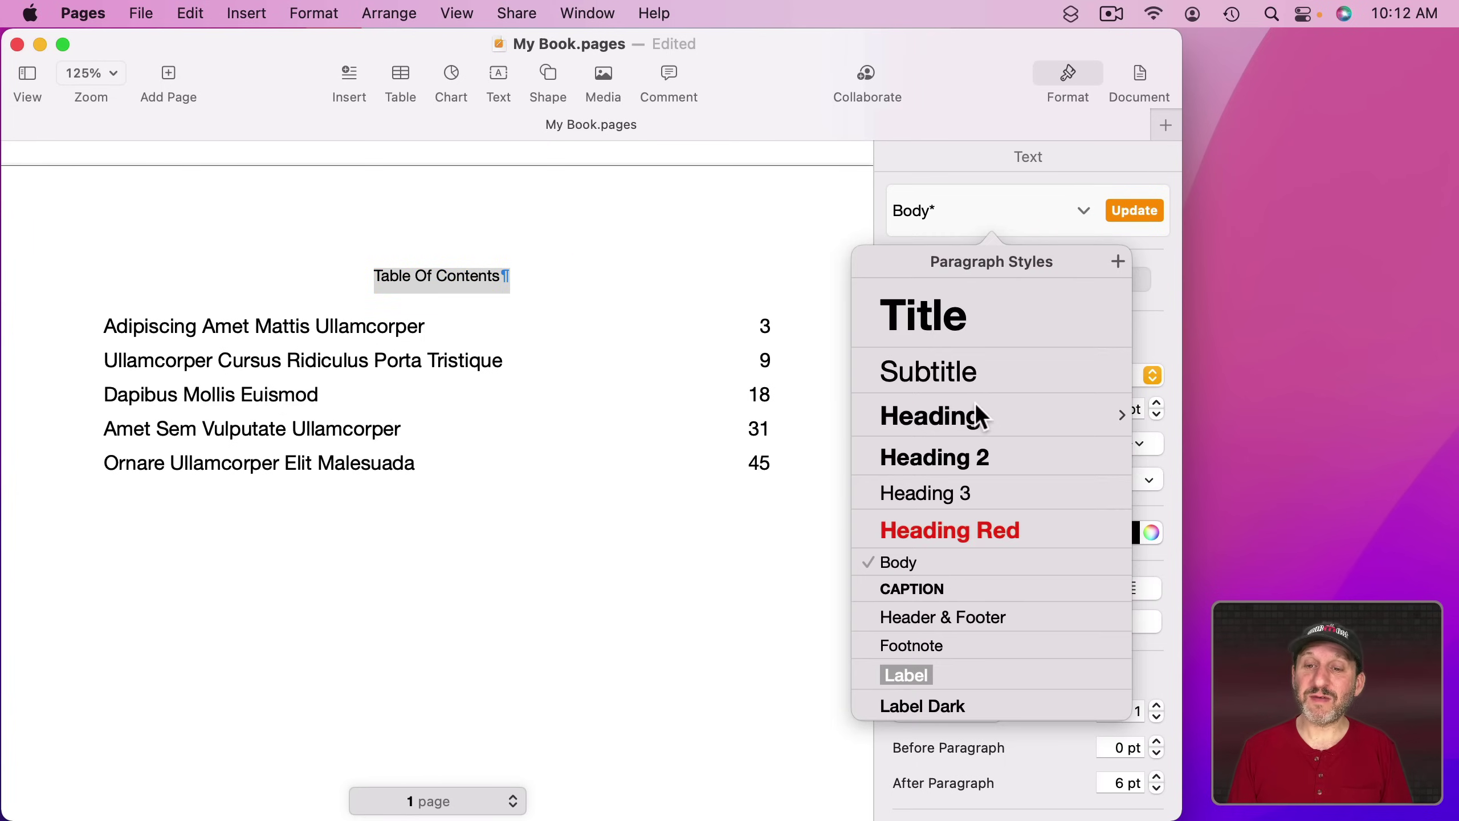
left_click(968, 423)
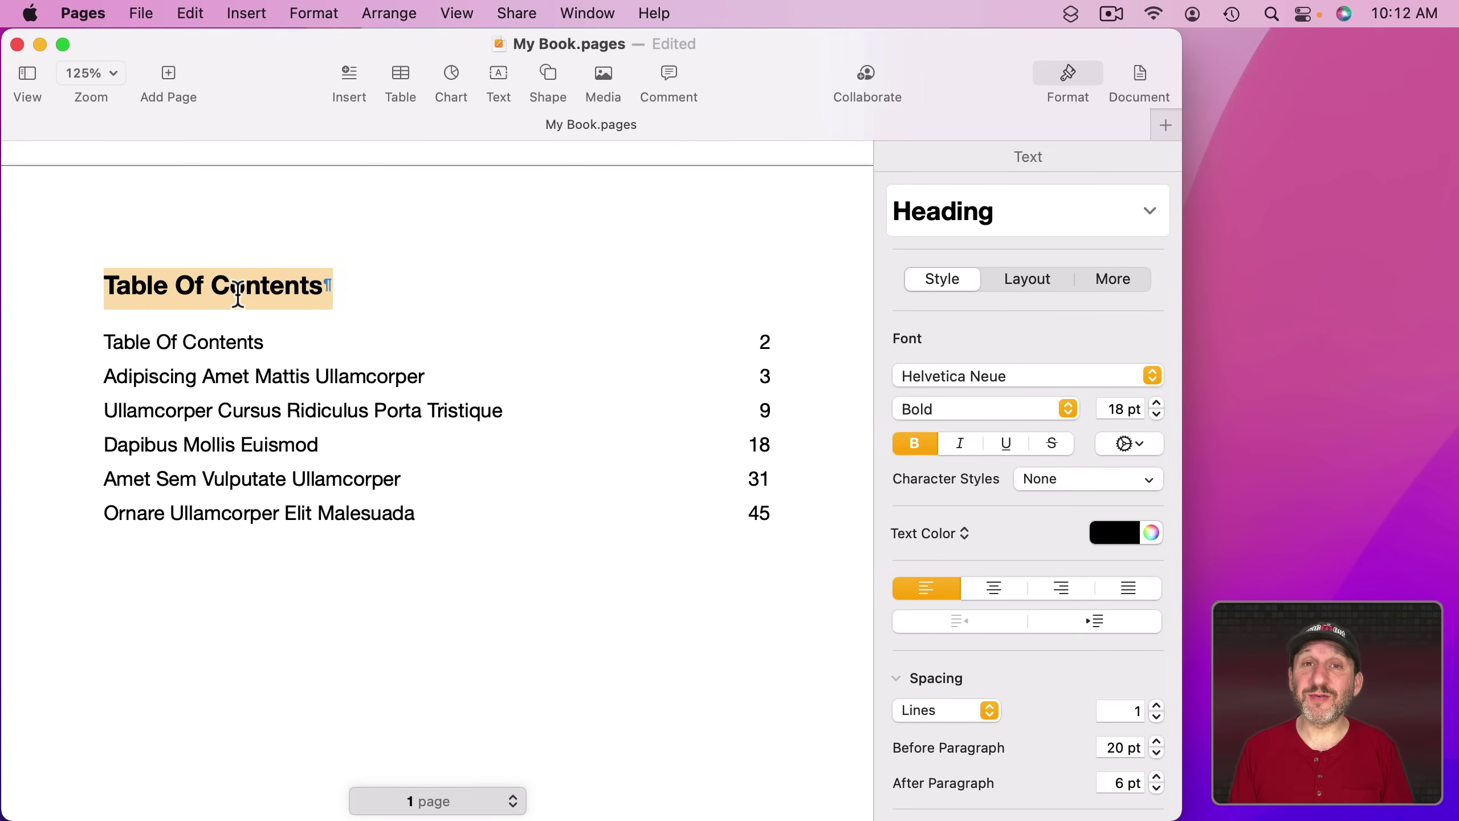
Create a new paragraph style from the "Table Of Contents" line and name it "Heading (Not TOC)"
left_click(970, 217)
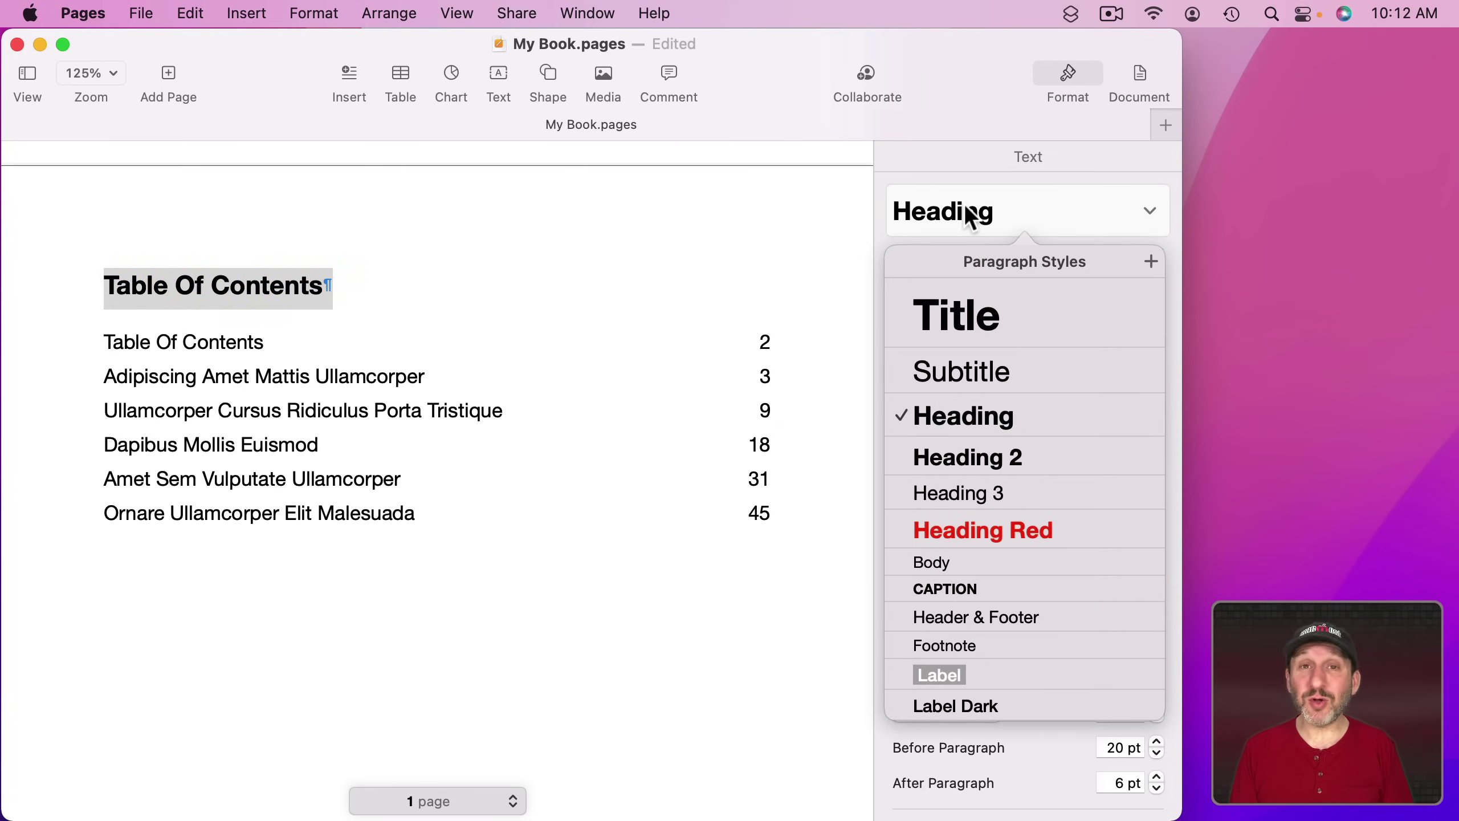
mouse_move(977, 424)
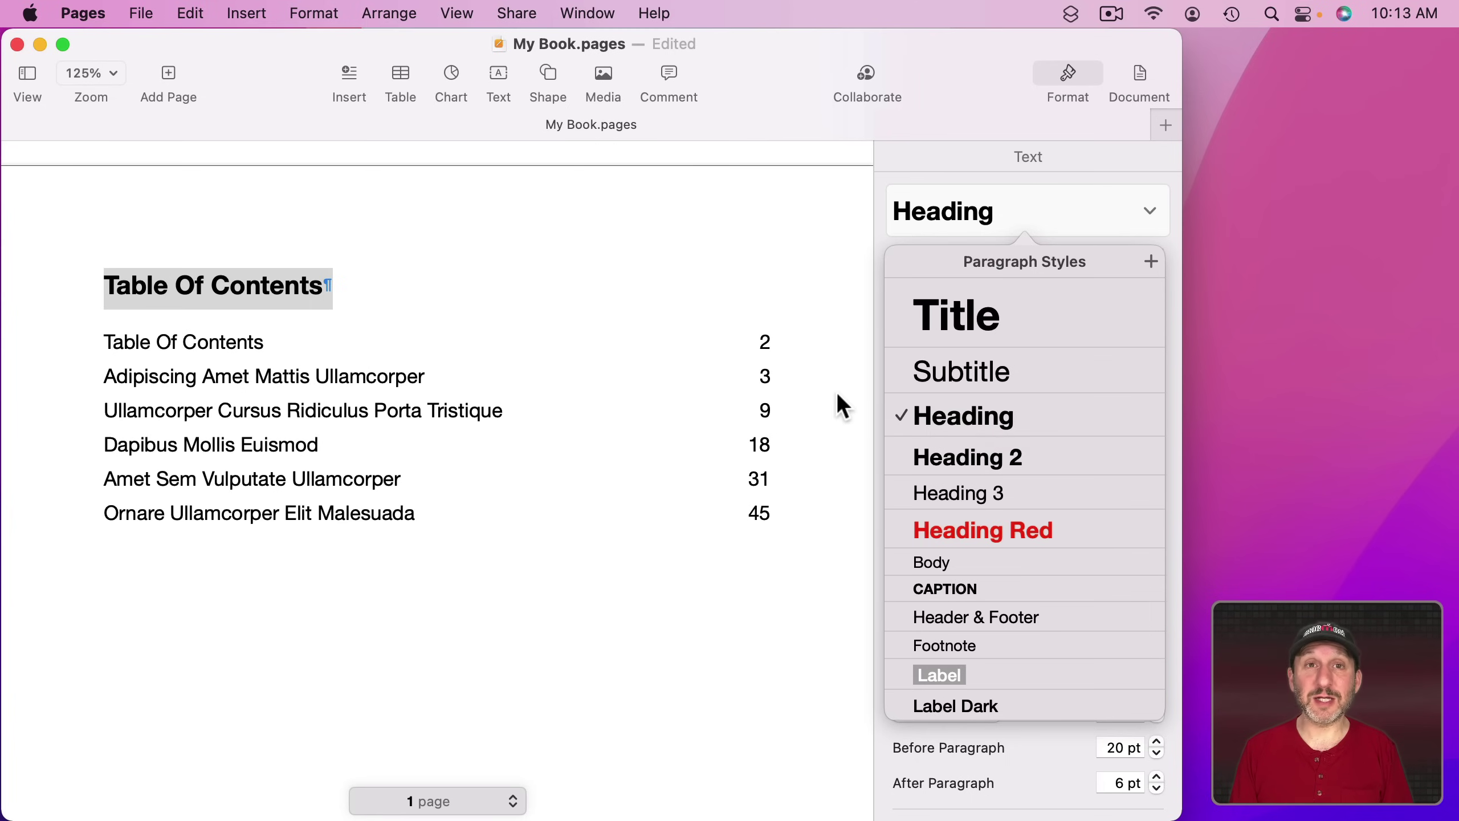
left_click(1151, 263)
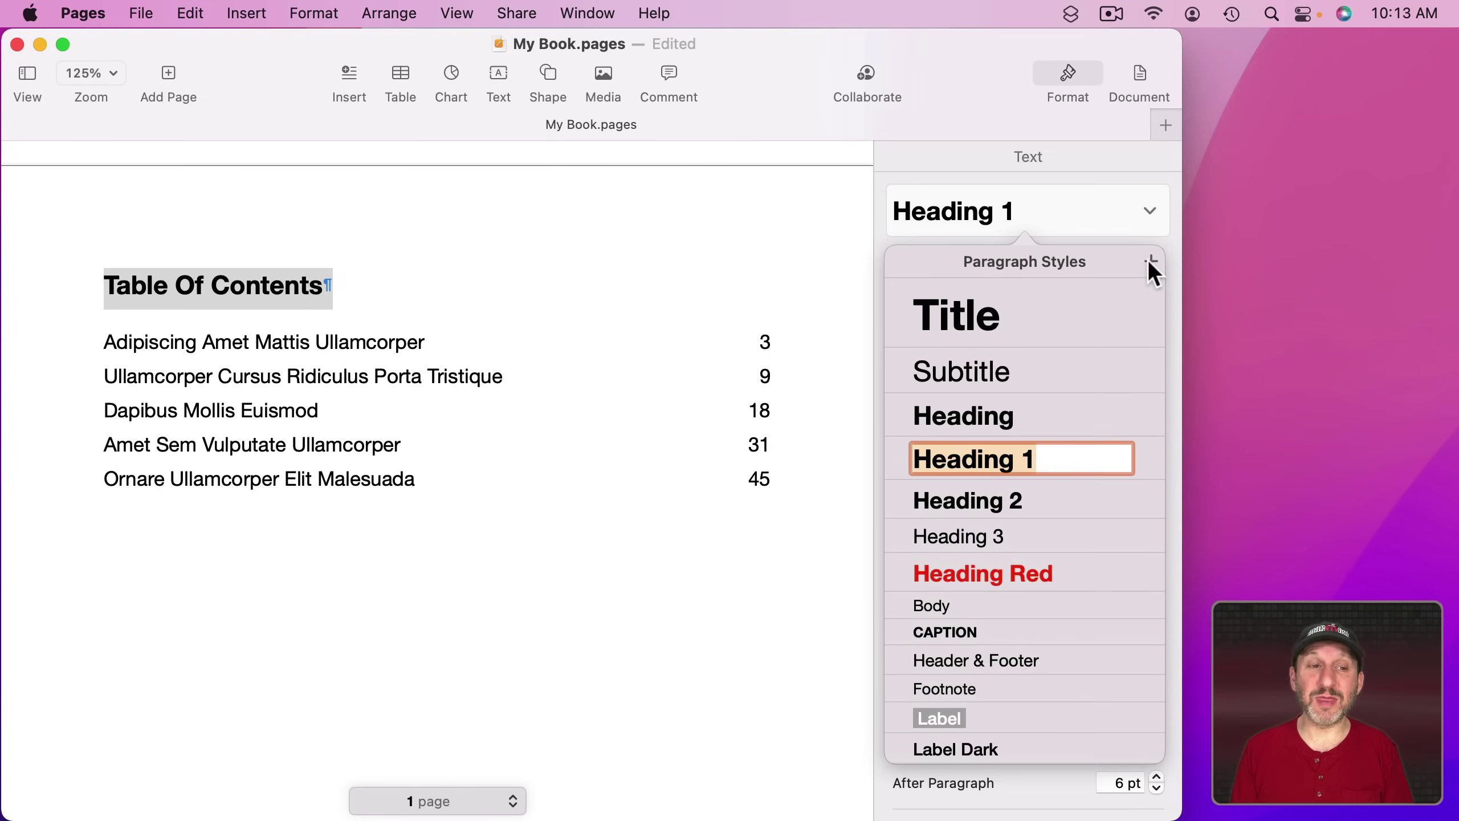
left_click(1060, 458)
key("BackSpace")
type("(")
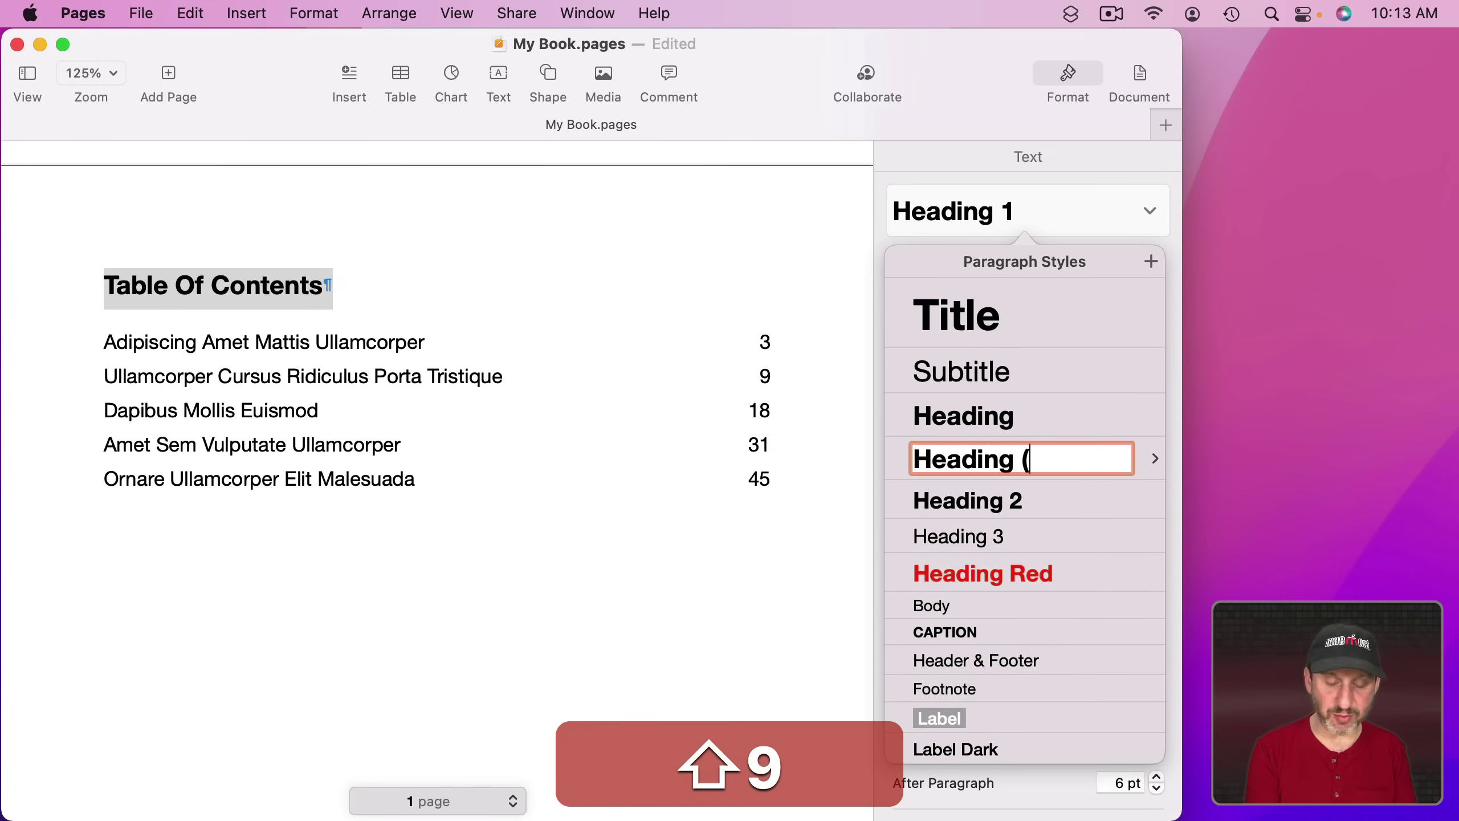
type("Not TOC)")
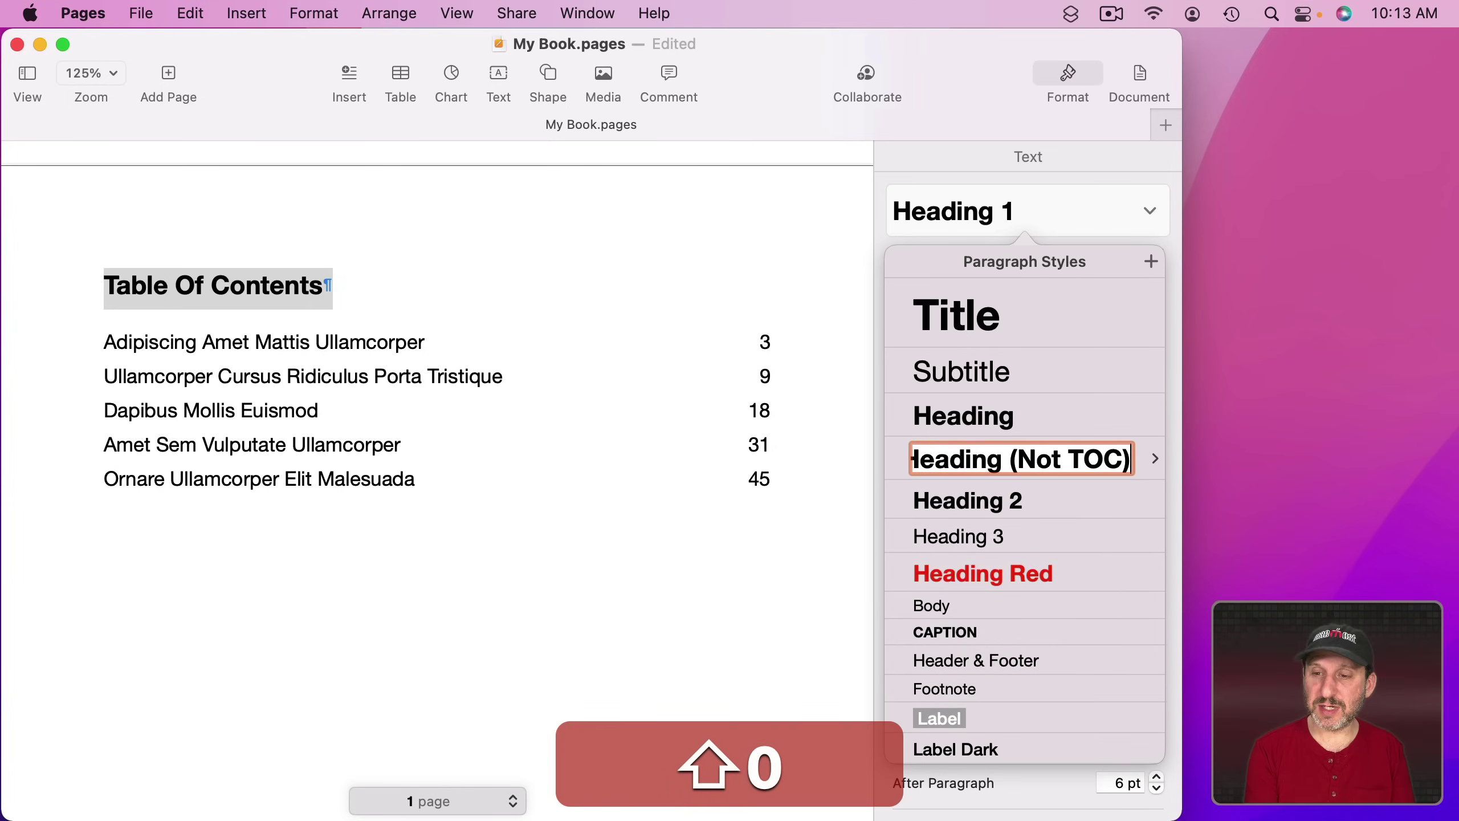
key("Return")
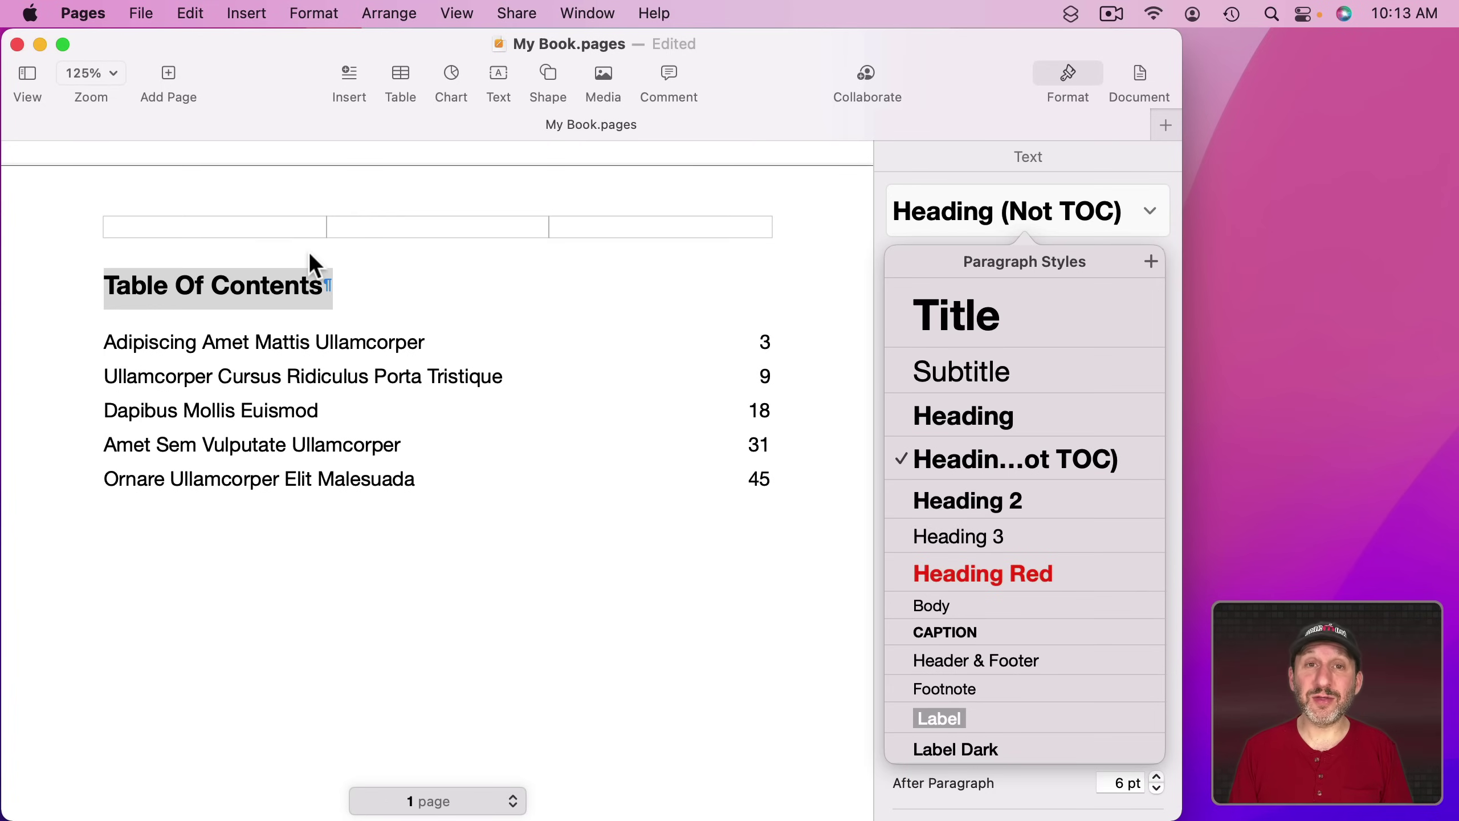
Try including the "Heading (Not TOC)" style in the table of contents, and exclude it again
scroll(315, 265, "down", 10)
scroll(311, 256, "down", 10)
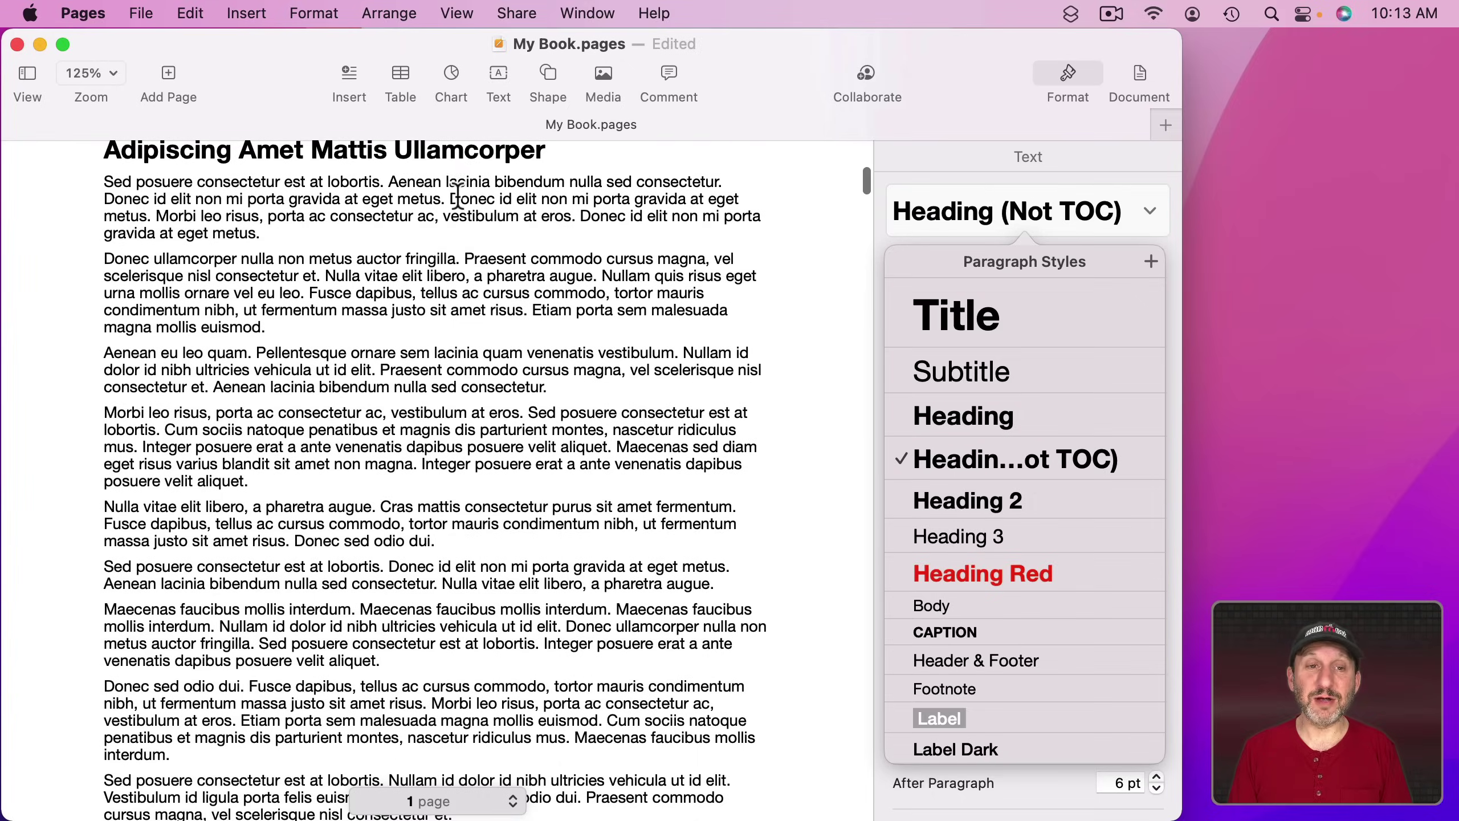
scroll(458, 197, "up", 10)
scroll(458, 196, "up", 10)
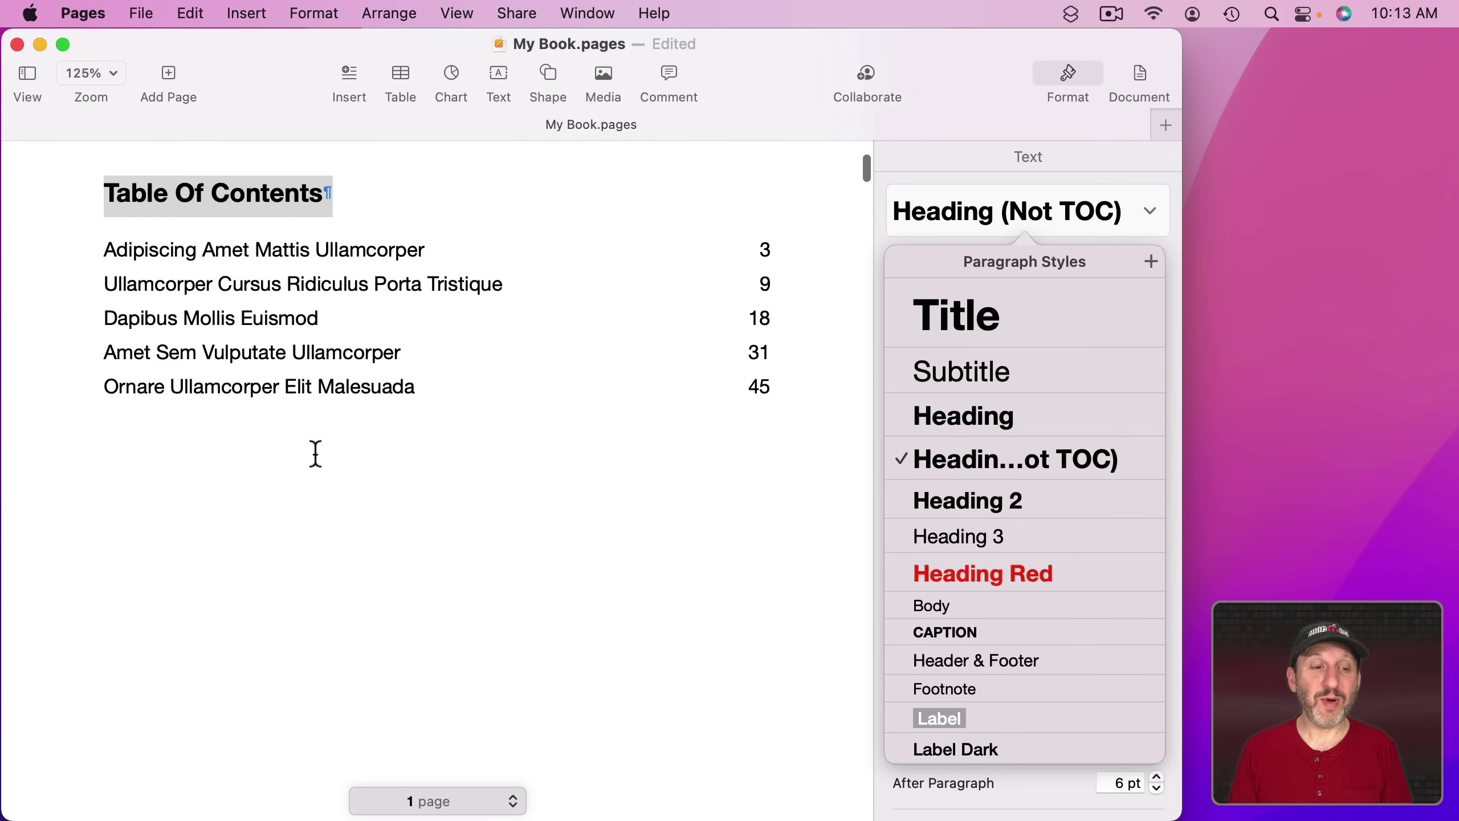
left_click(224, 298)
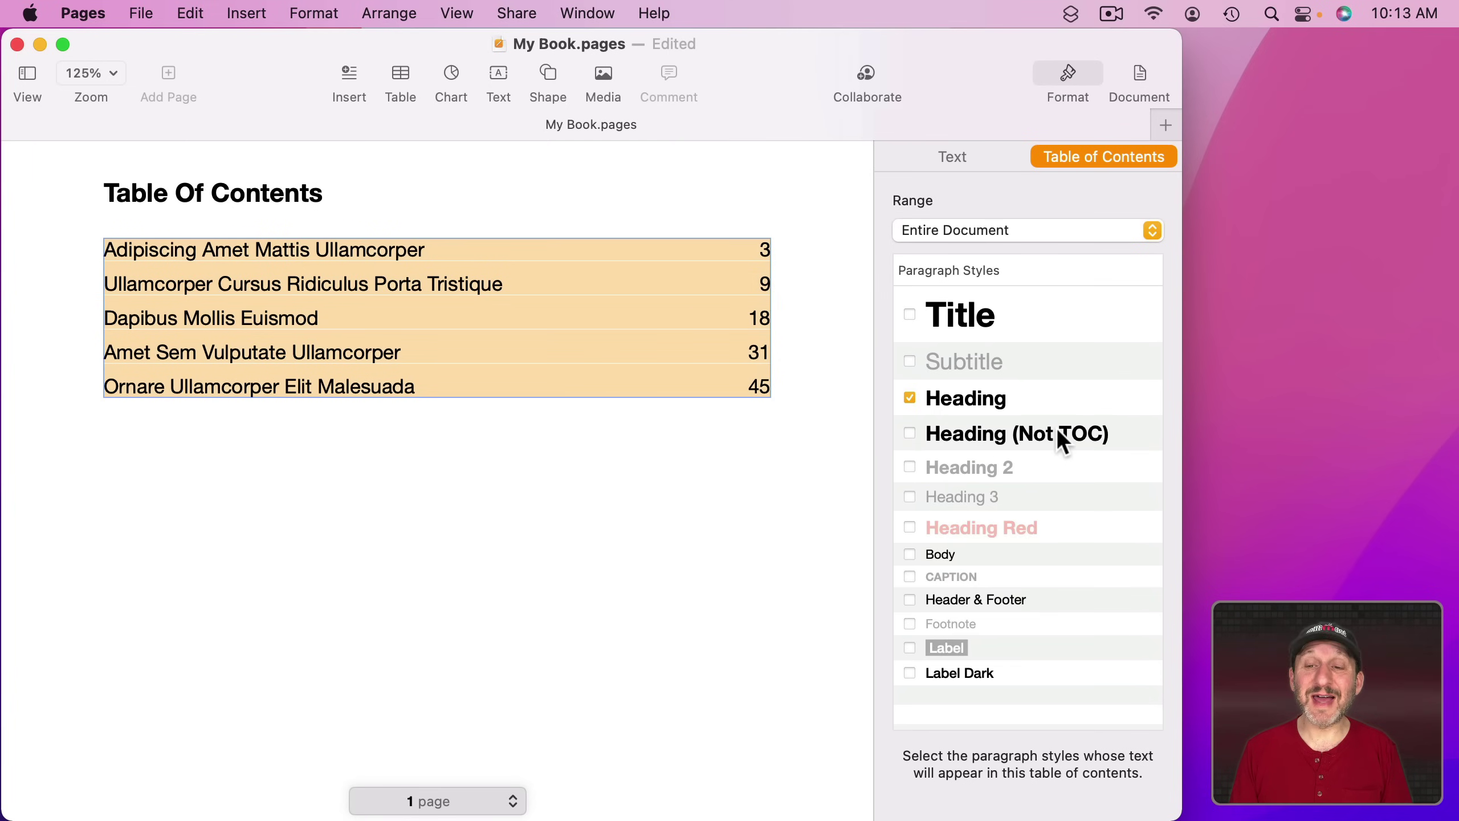
left_click(909, 434)
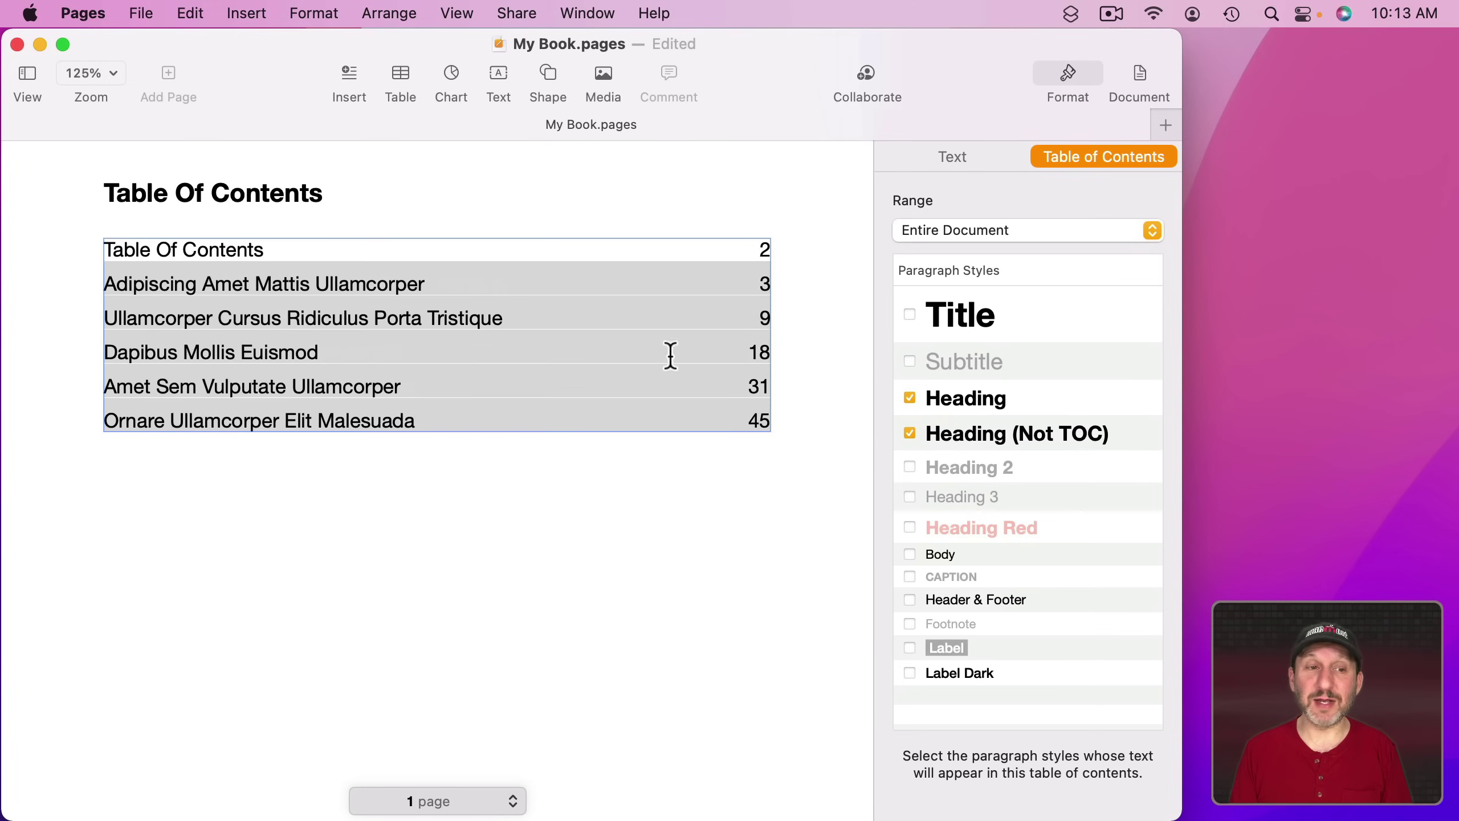
left_click(909, 433)
Set the text of the table of contents entries to 14 pt bold
left_click(386, 309)
left_click(169, 270)
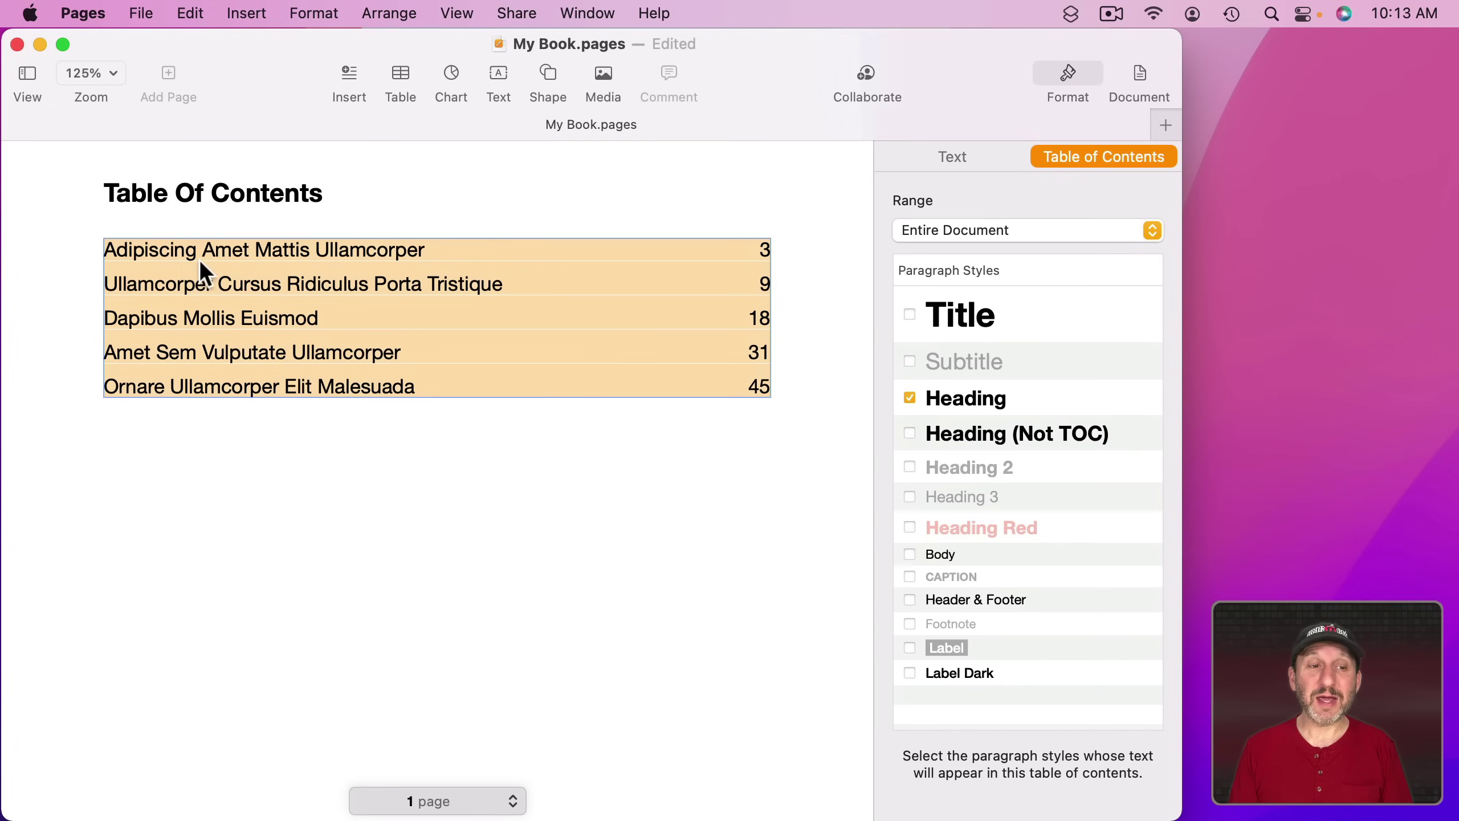
left_click(966, 155)
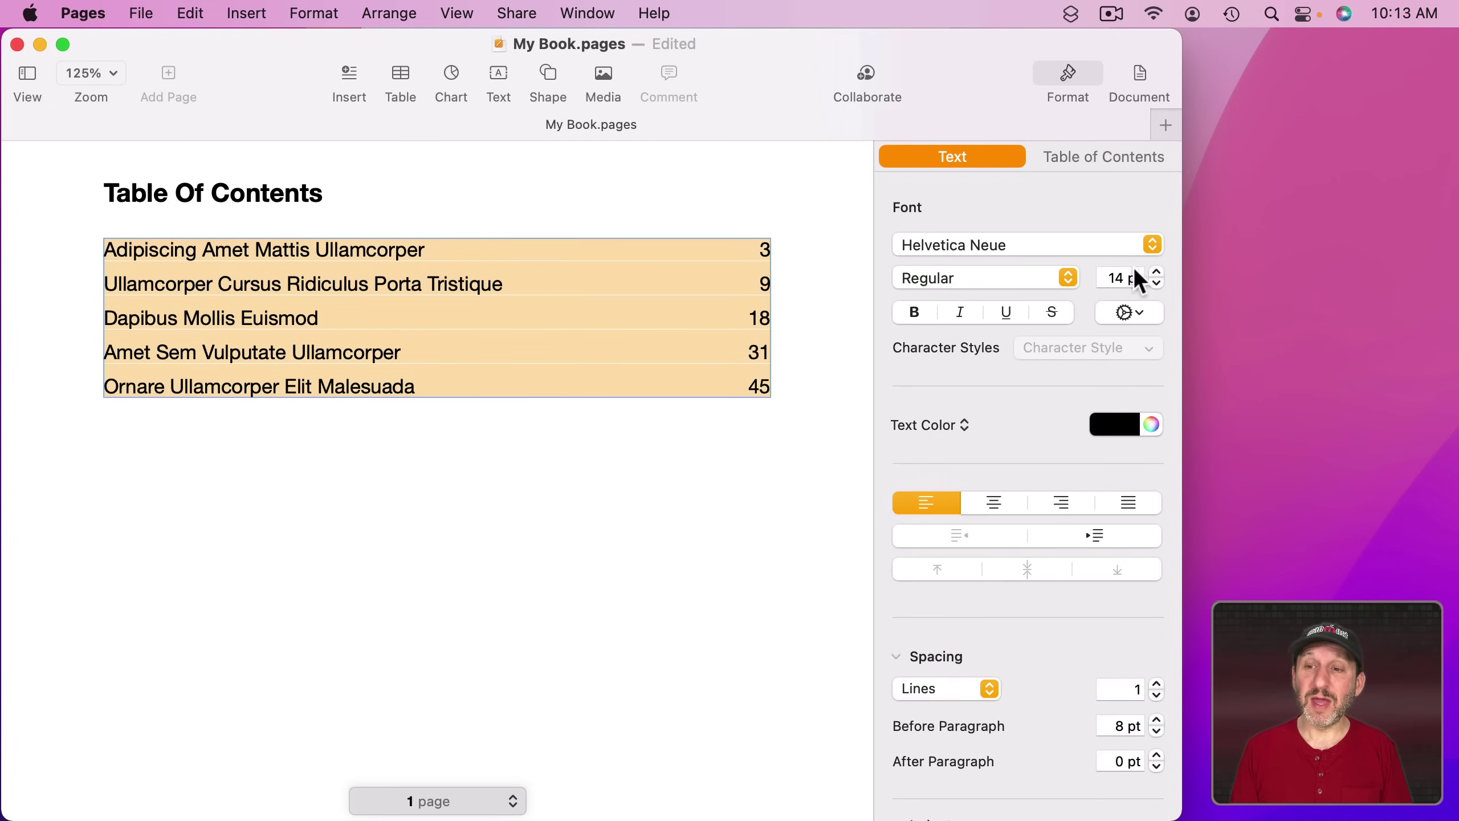
left_click(1157, 272)
left_click(1157, 272)
left_click(1156, 282)
left_click(1157, 282)
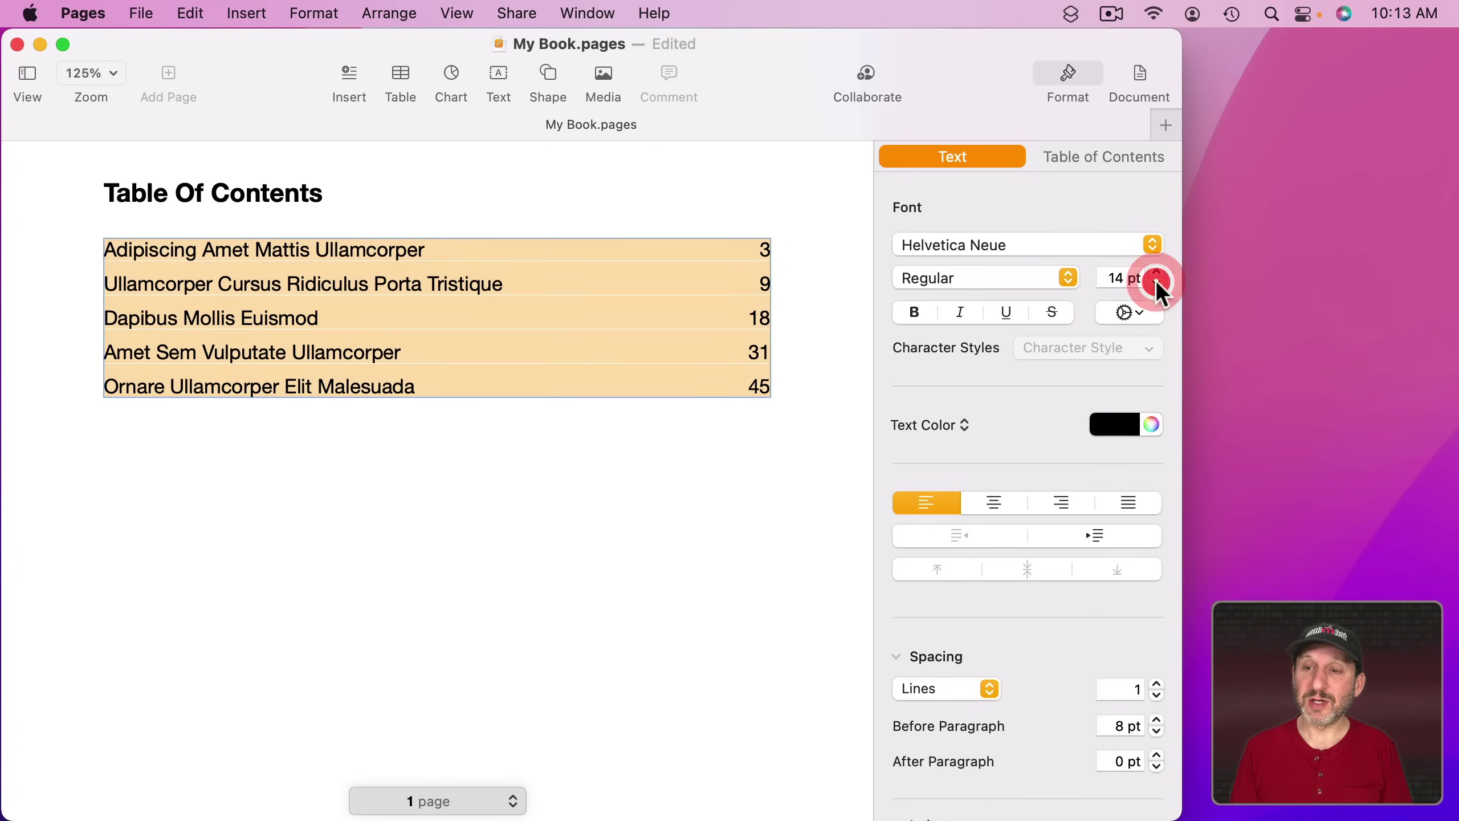
left_click(914, 311)
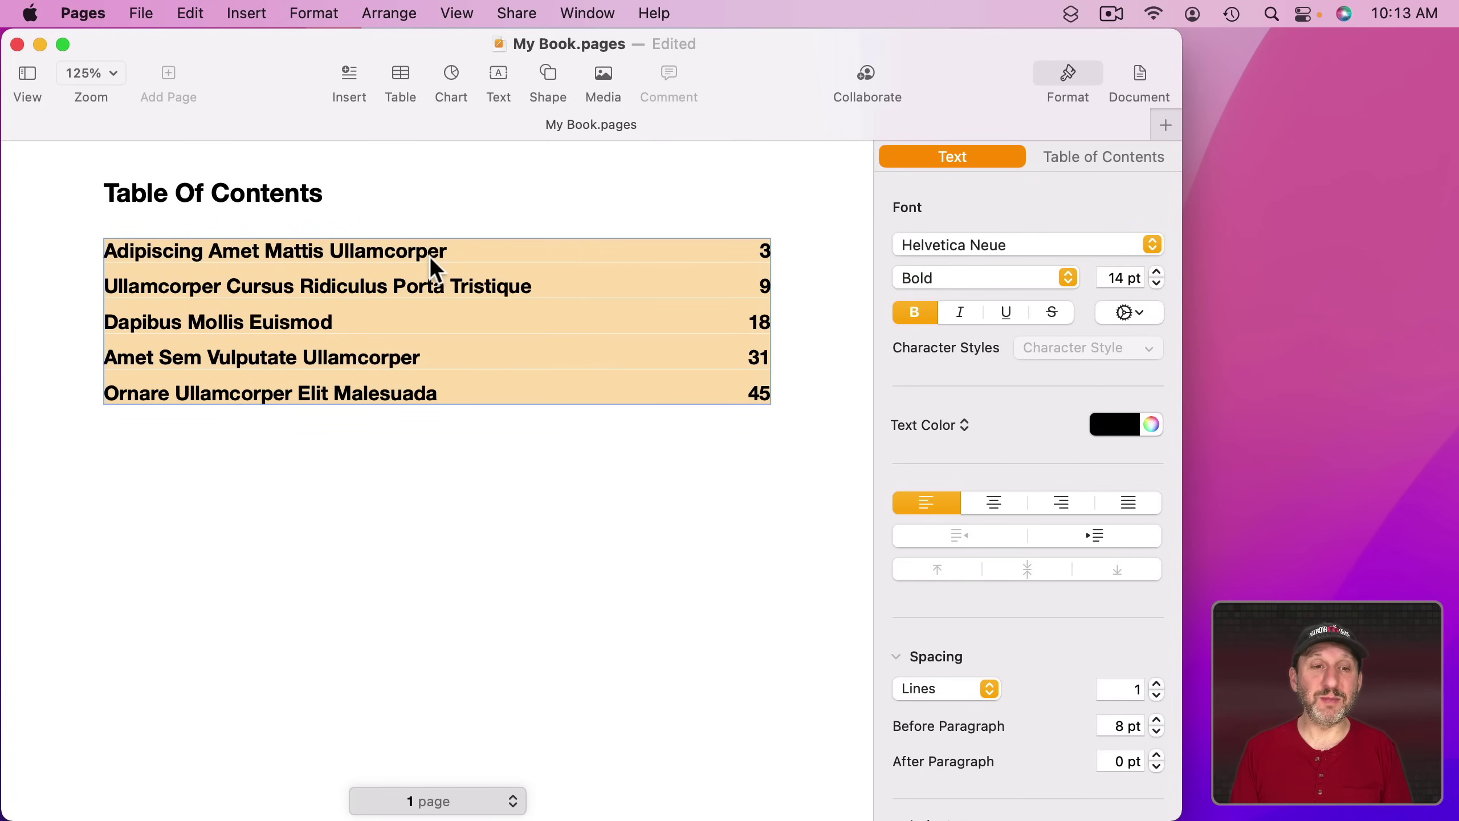
scroll(450, 527, "down", 15)
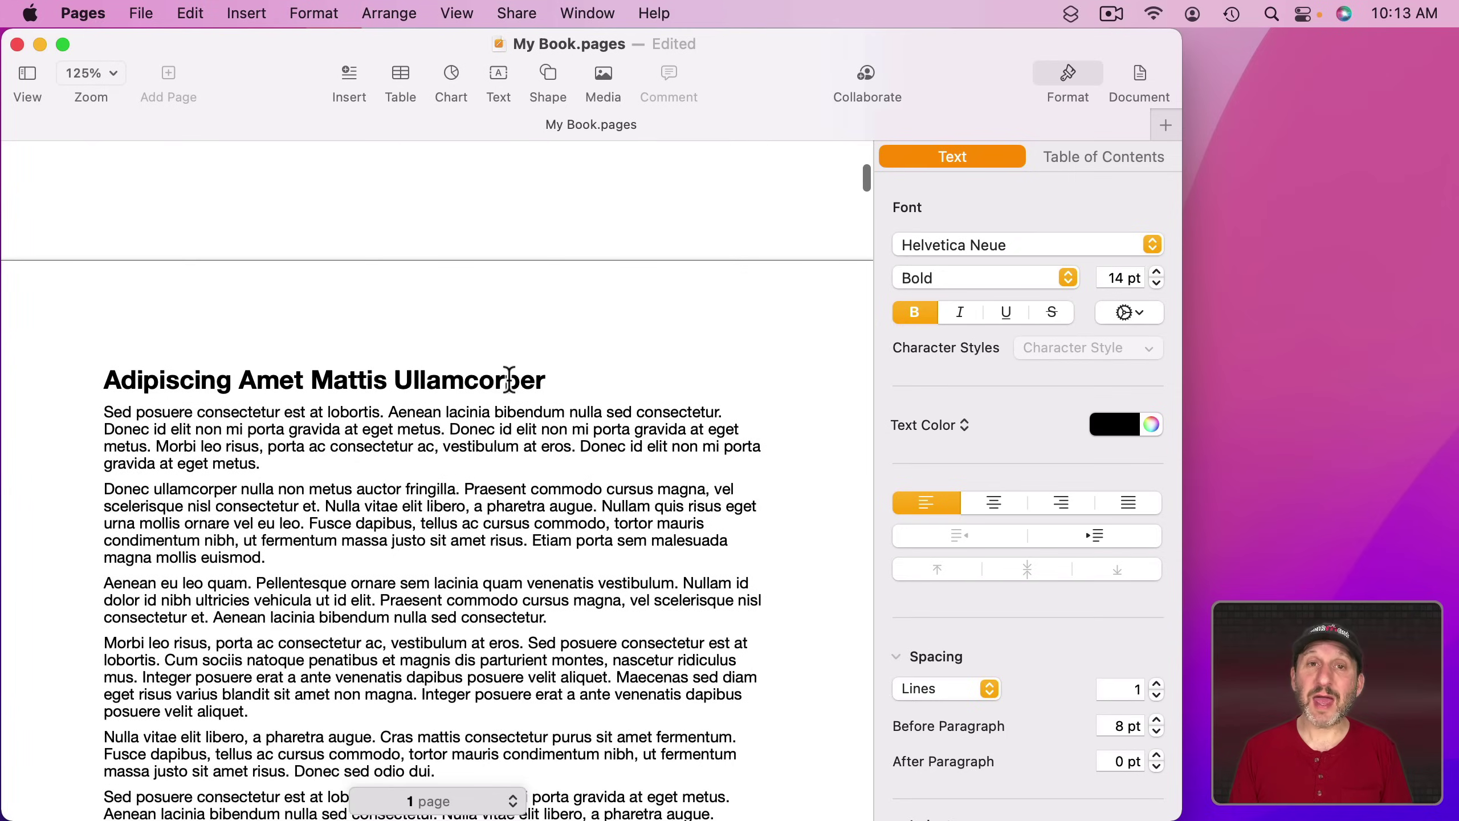
scroll(508, 380, "up", 15)
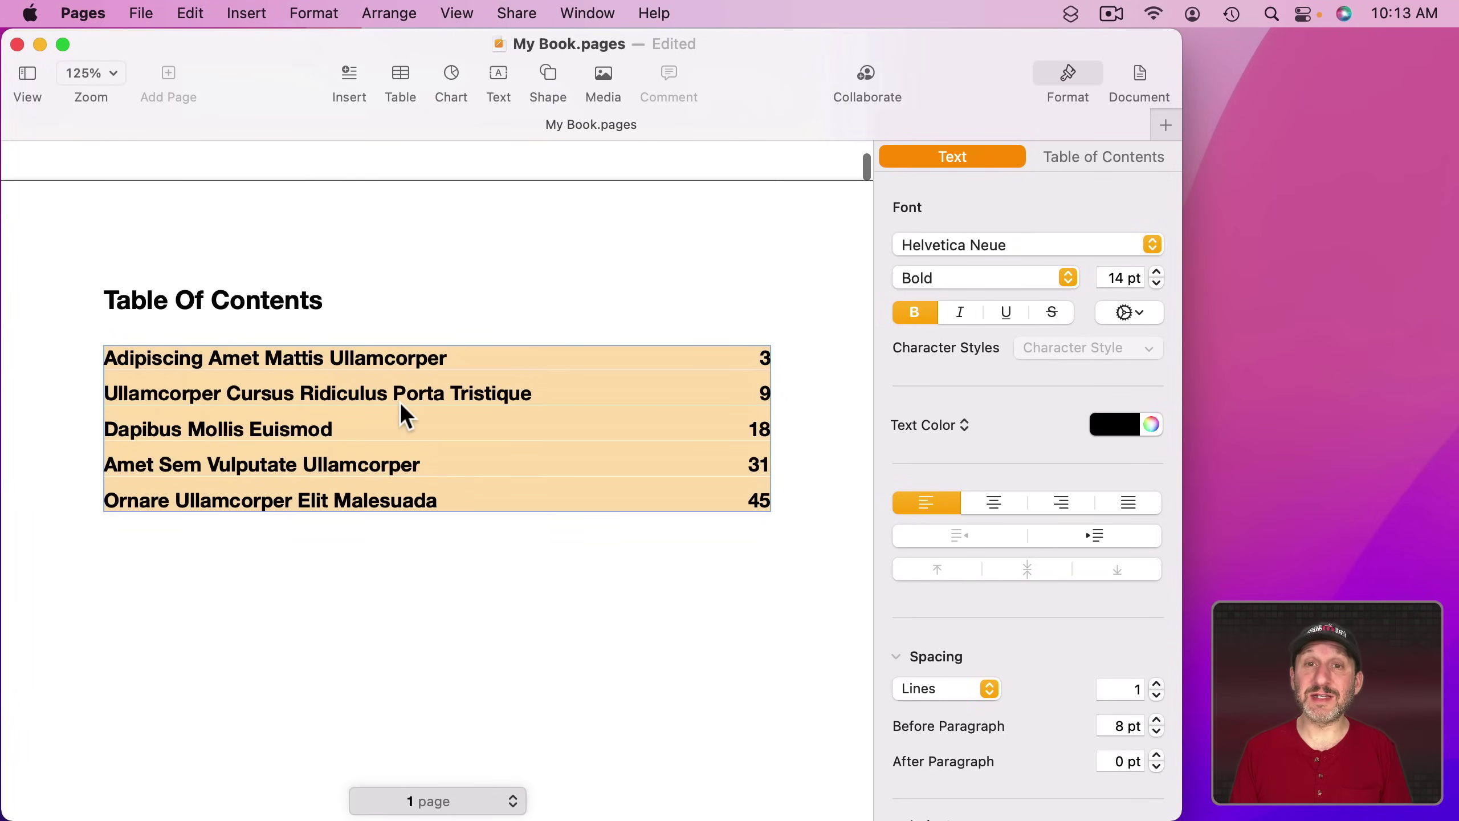
Try a larger first-line indent on the table of contents entries and return it to 0 in
scroll(948, 489, "down", 10)
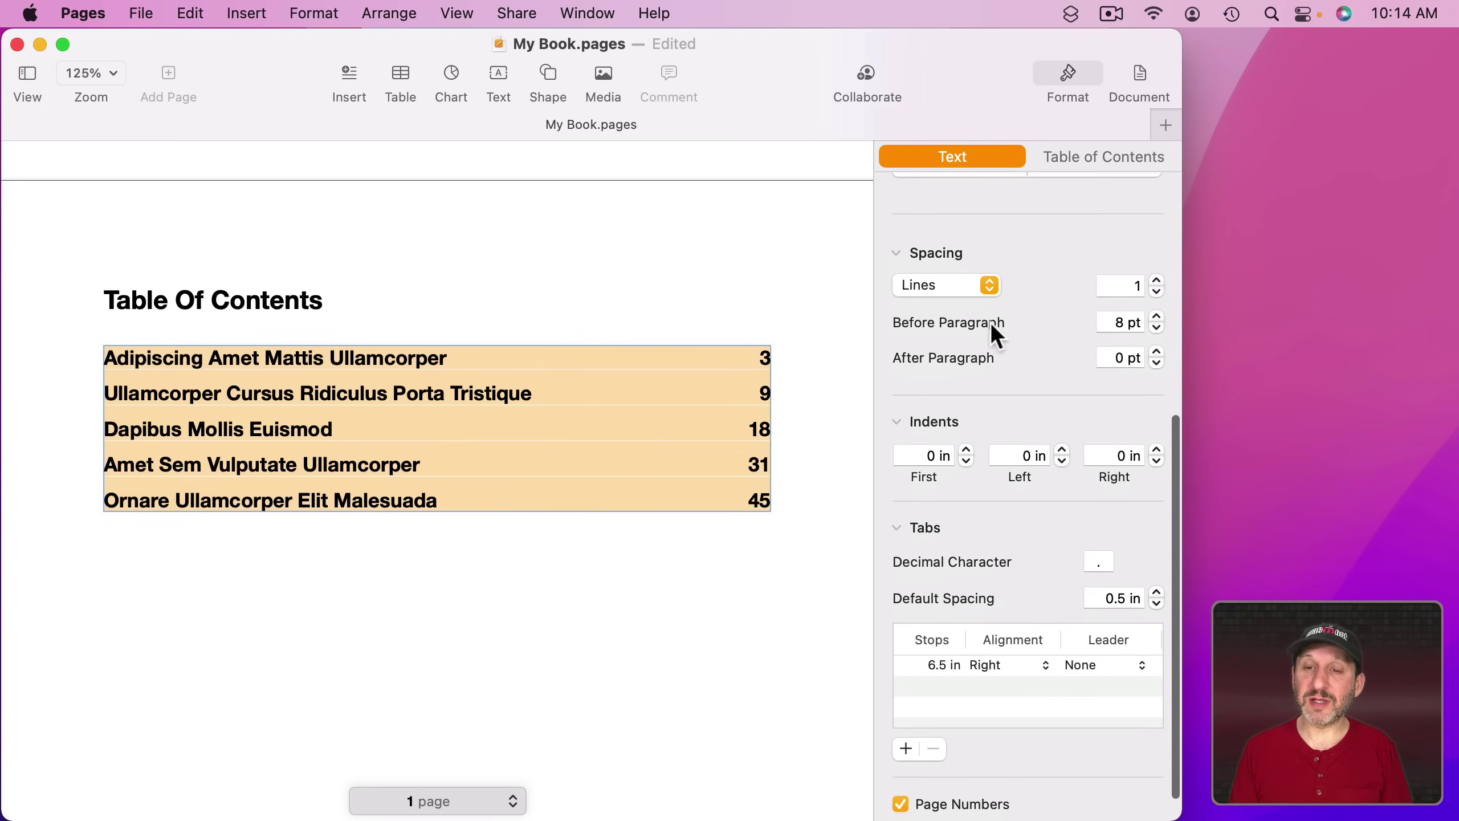
scroll(988, 330, "down", 1)
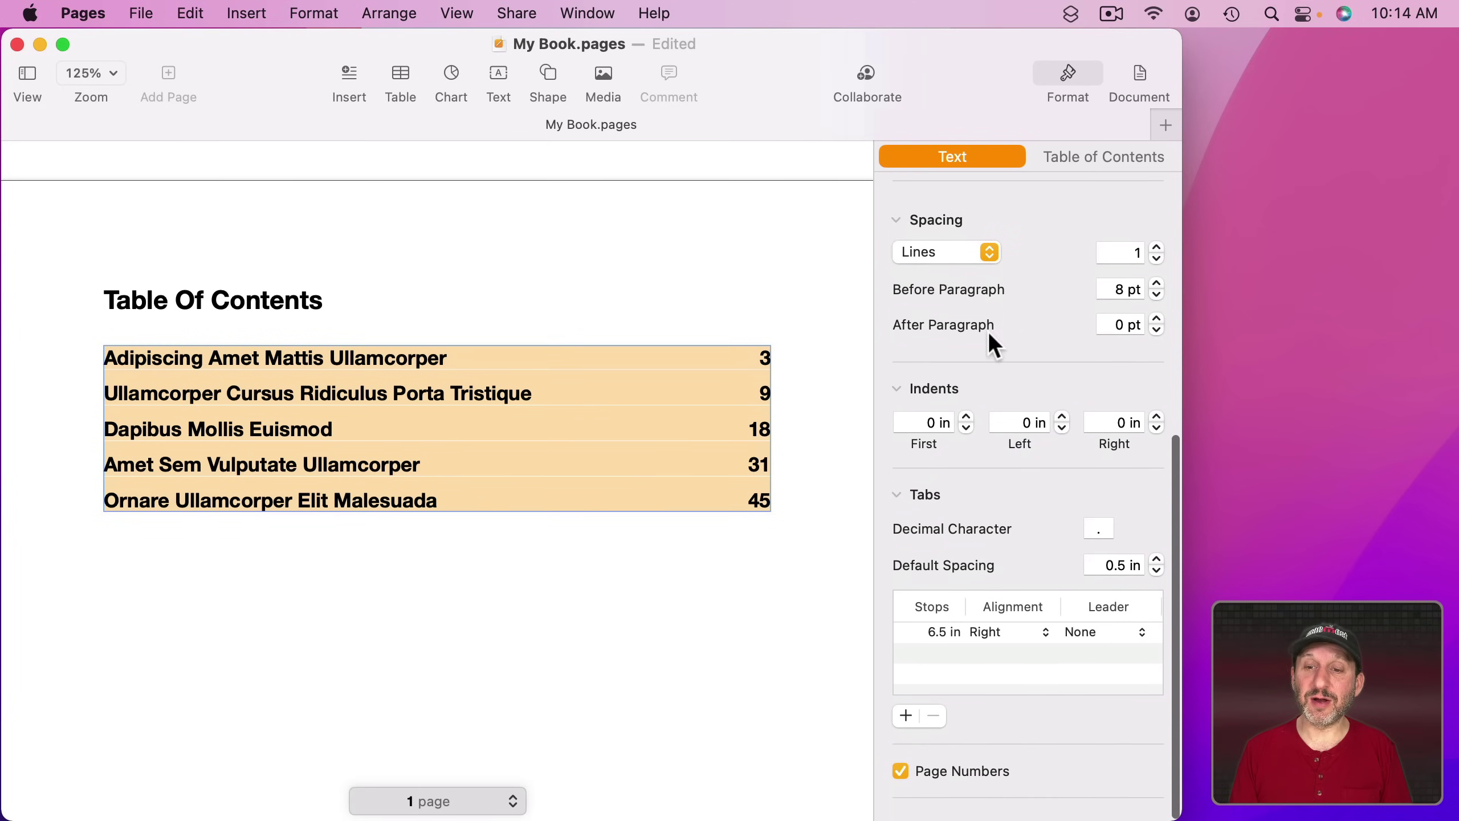
left_click(967, 417)
left_click(967, 428)
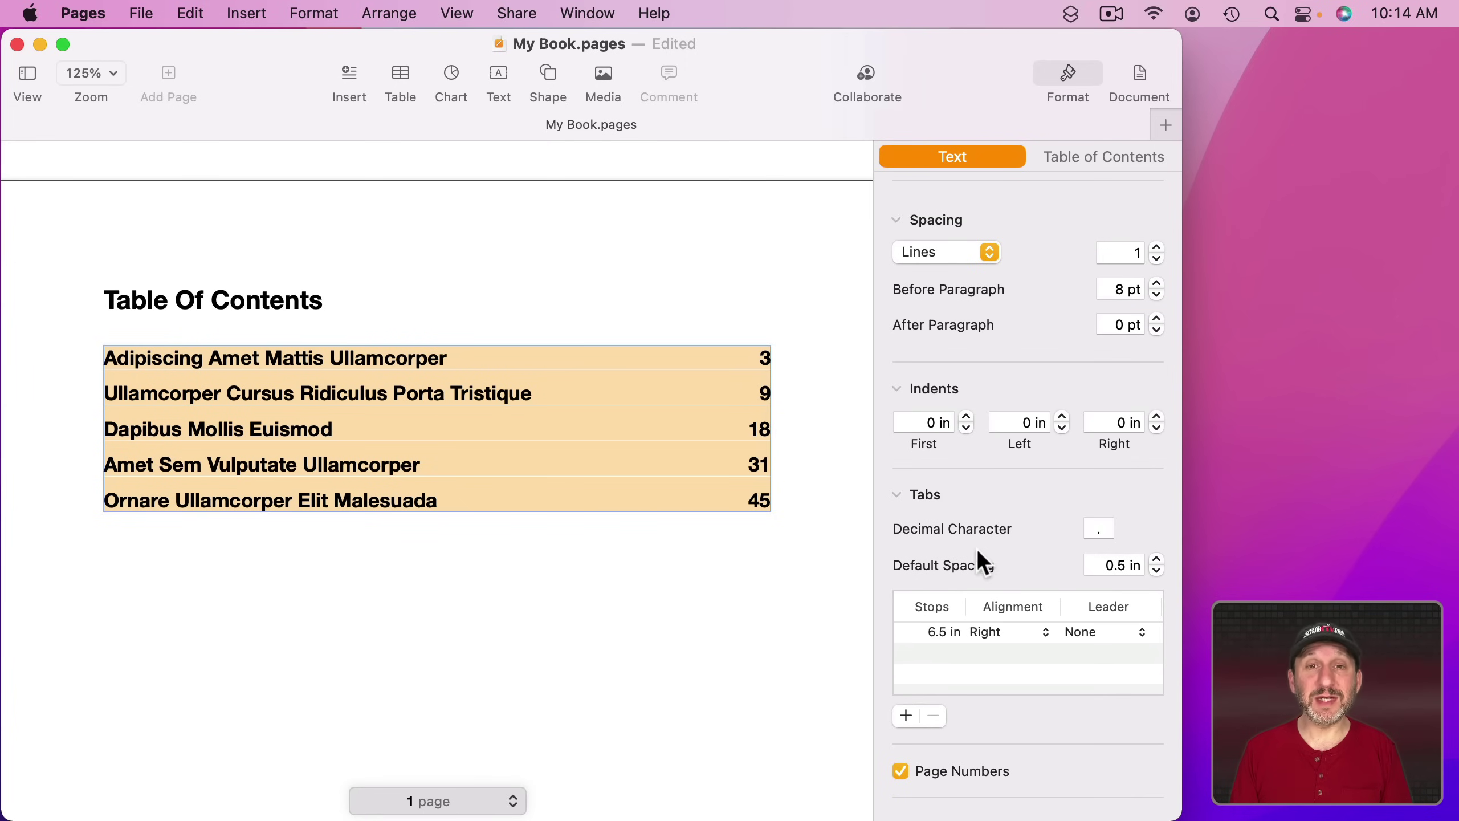
Try moving the right-aligned tab stop of the table of contents entries to 6.25 in, and undo the change
left_click(932, 632)
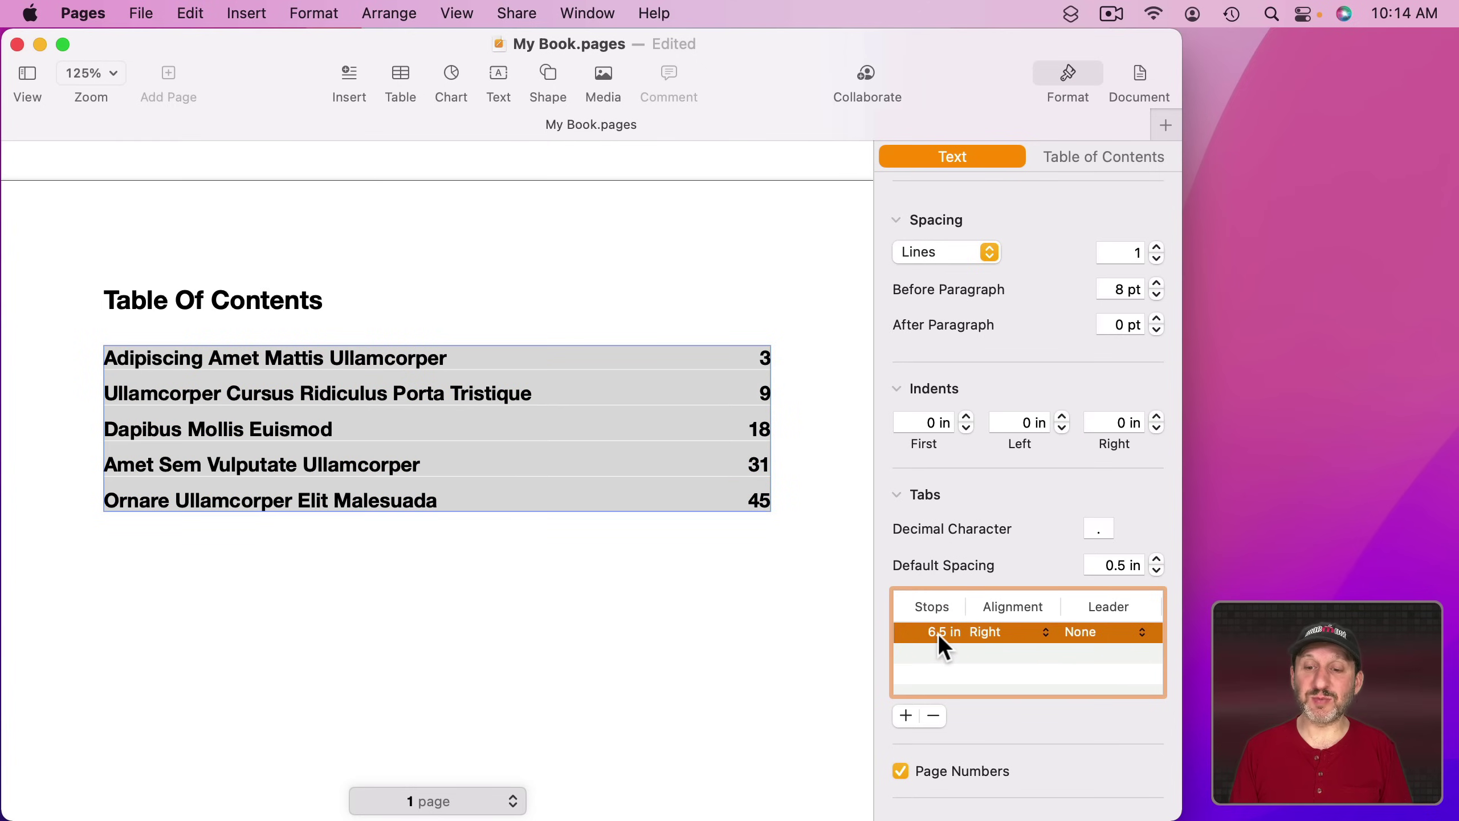
left_click(937, 632)
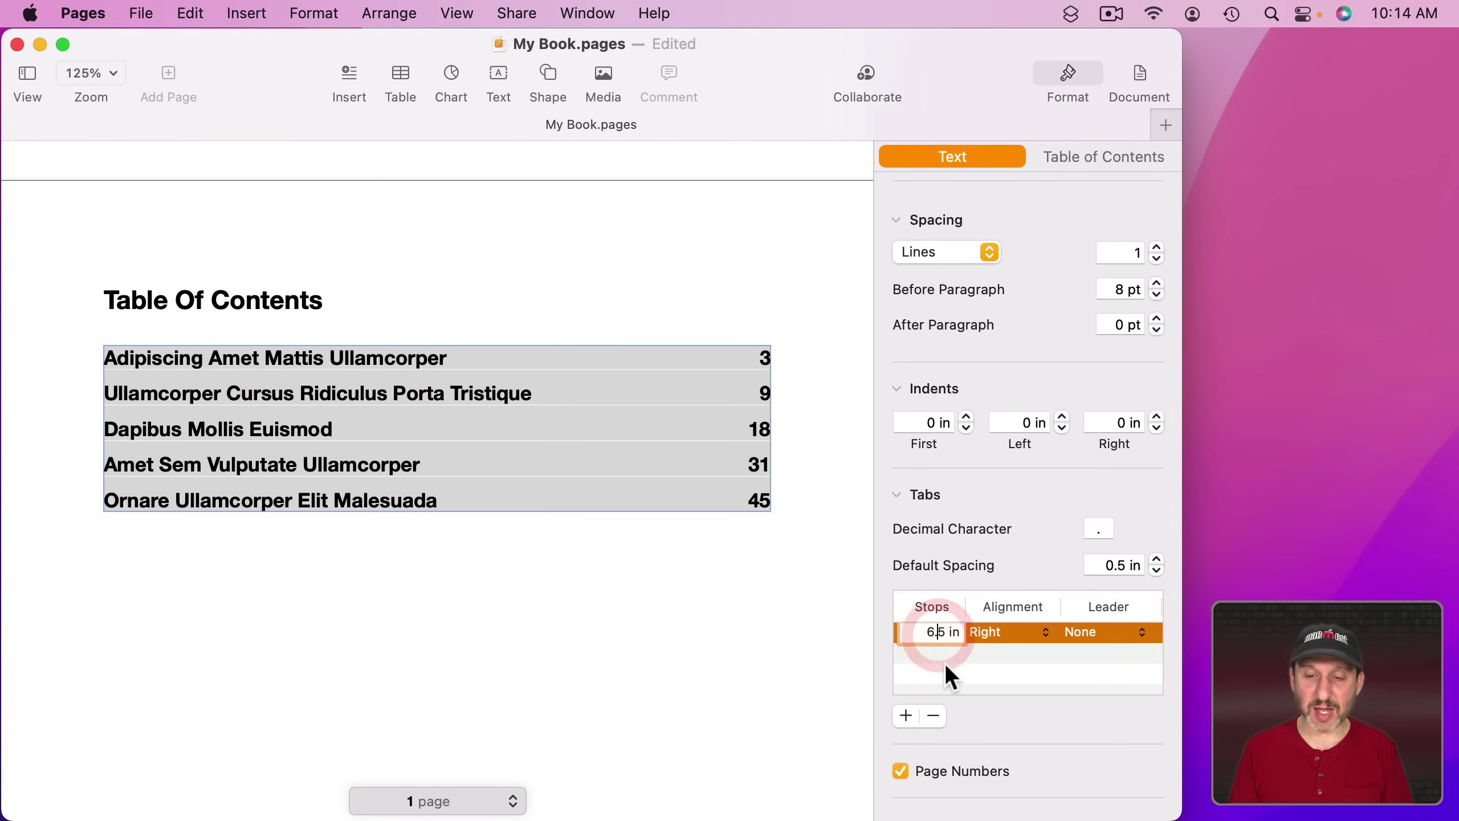
type("6.25")
key("Return")
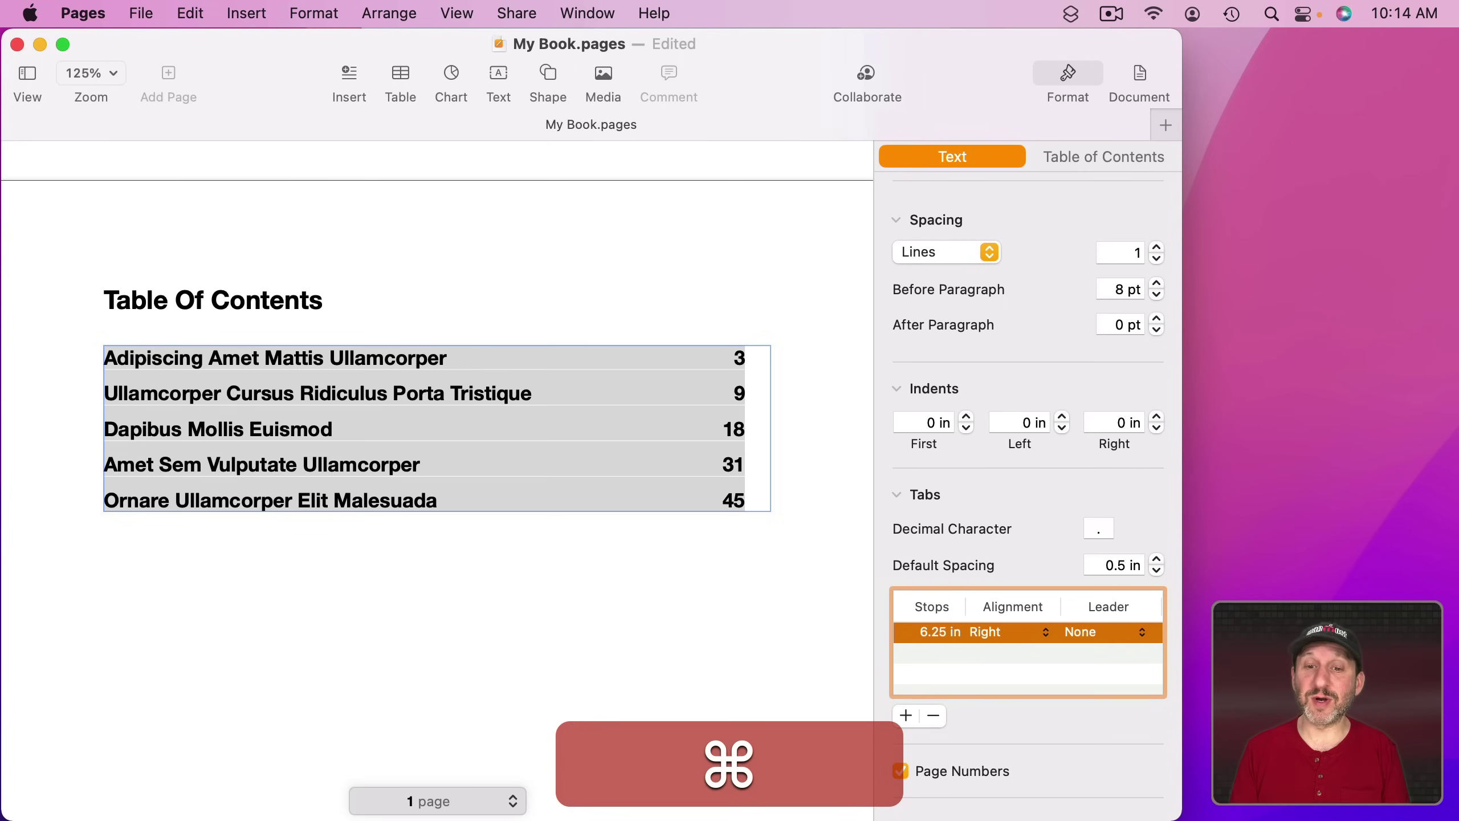
key("cmd+z")
Try a dotted leader on the table of contents tab stop, undo it, and try the Page Numbers option
left_click(1141, 632)
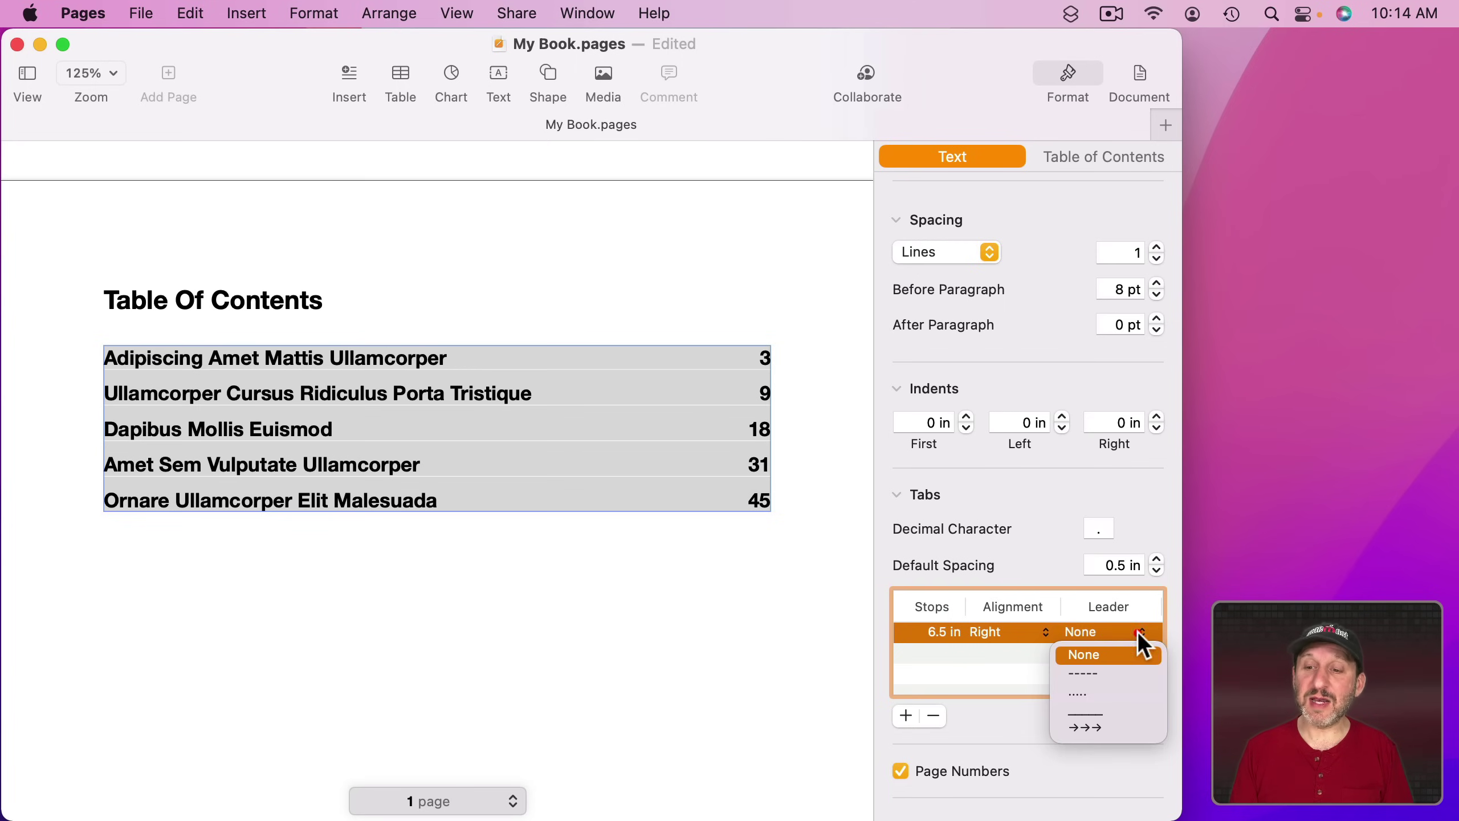
left_click(1077, 691)
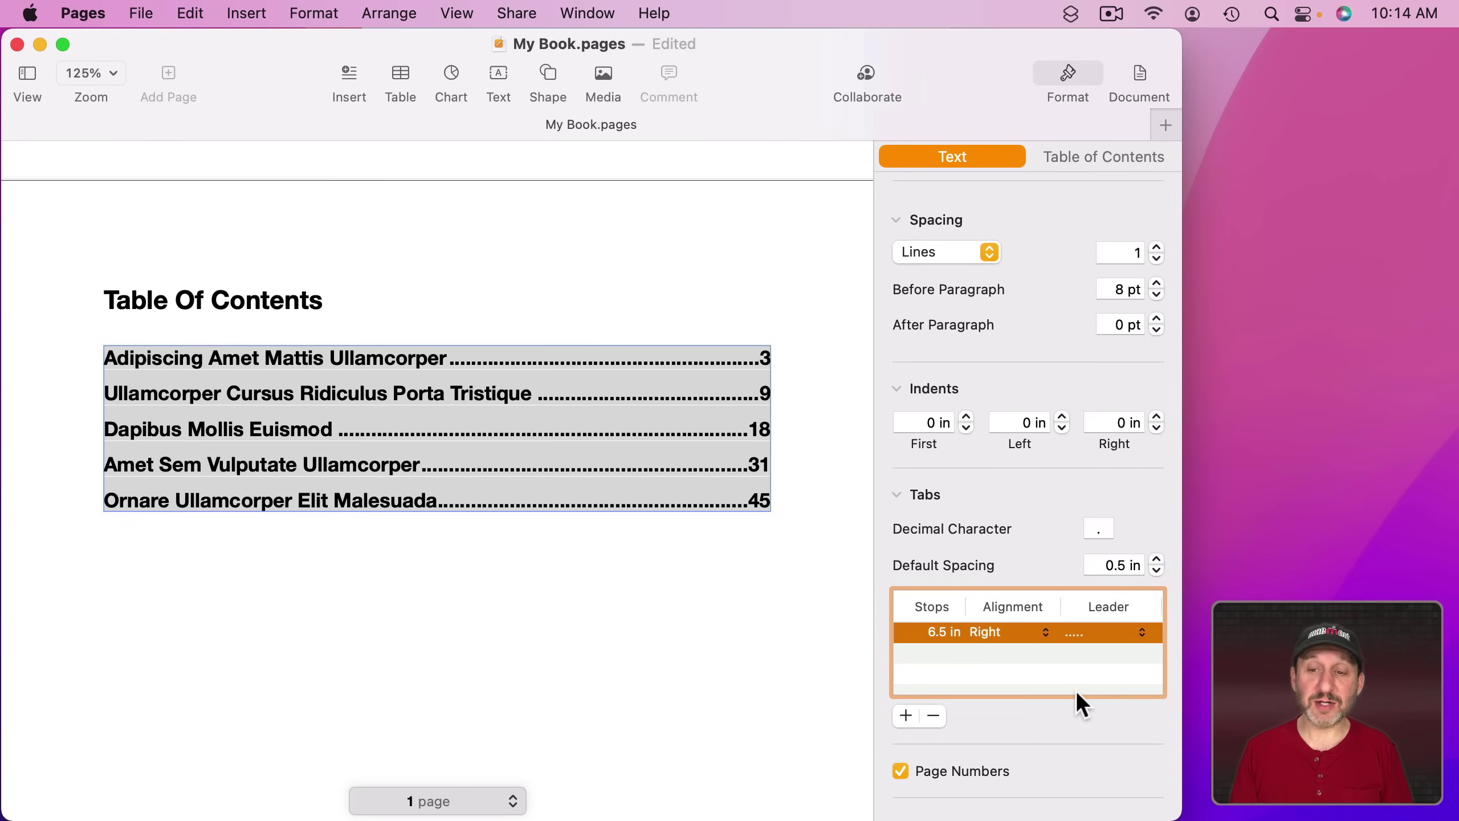
key("super+z")
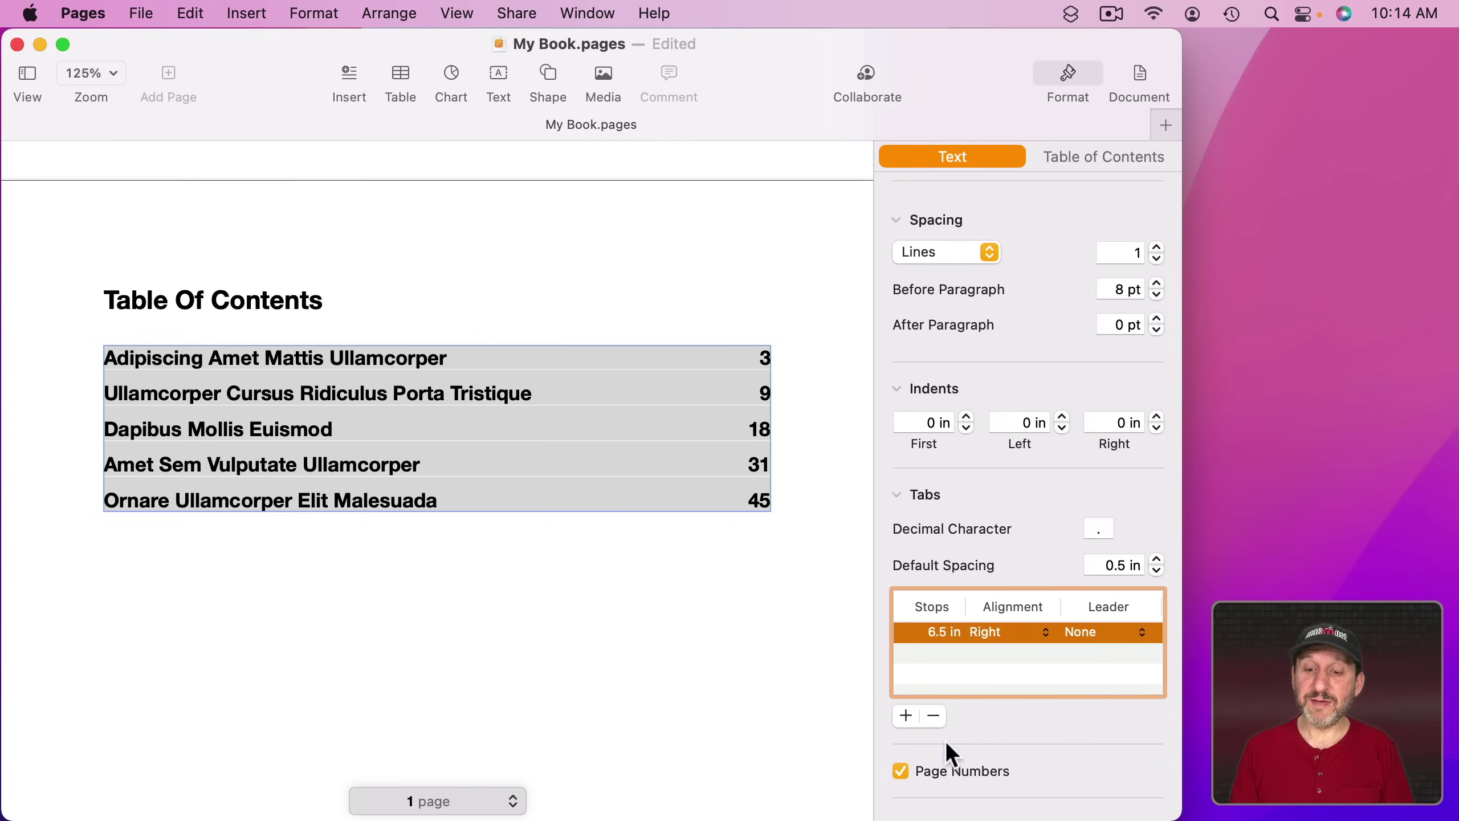
left_click(900, 770)
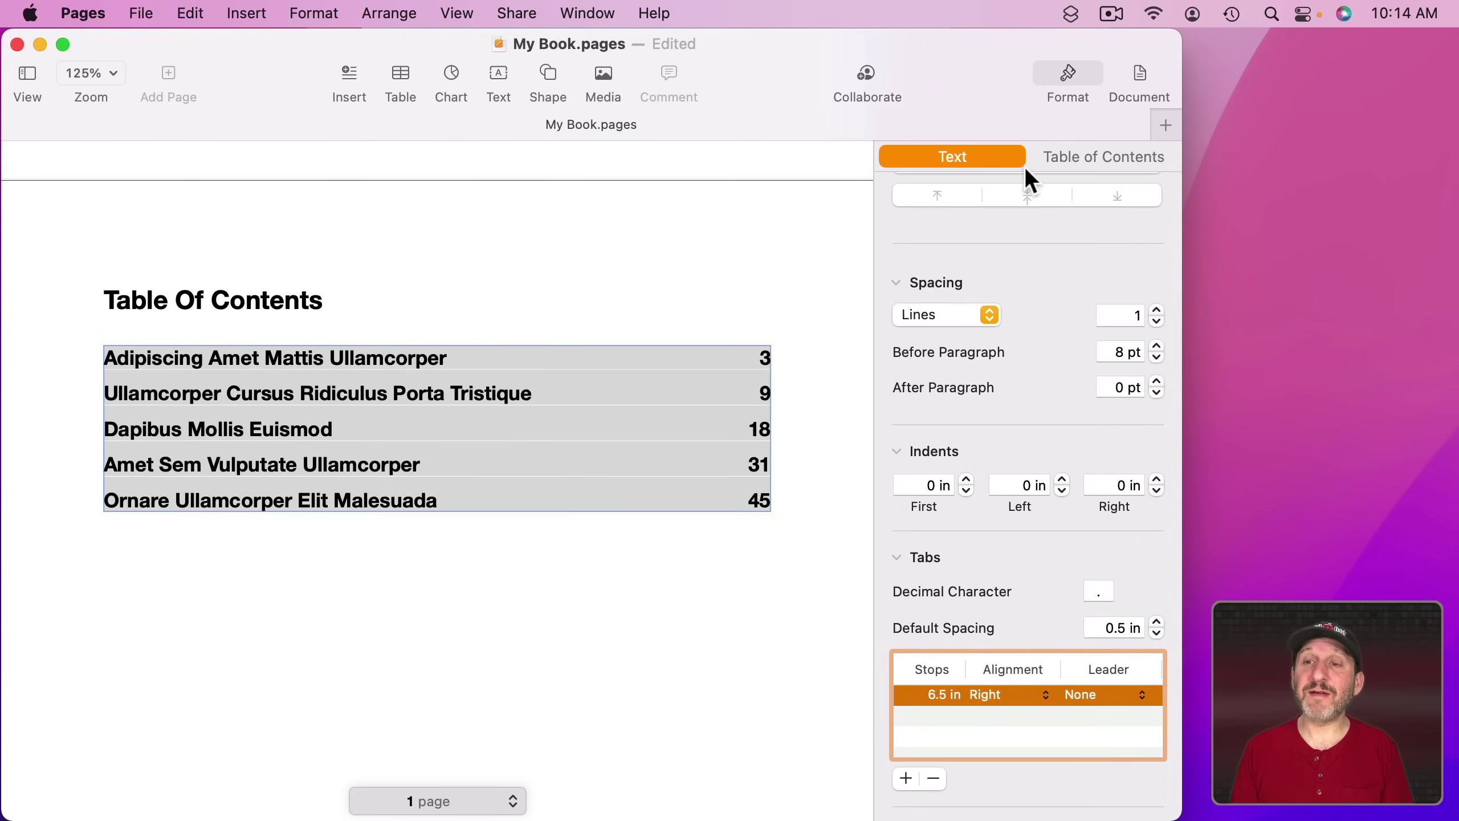
left_click(1060, 154)
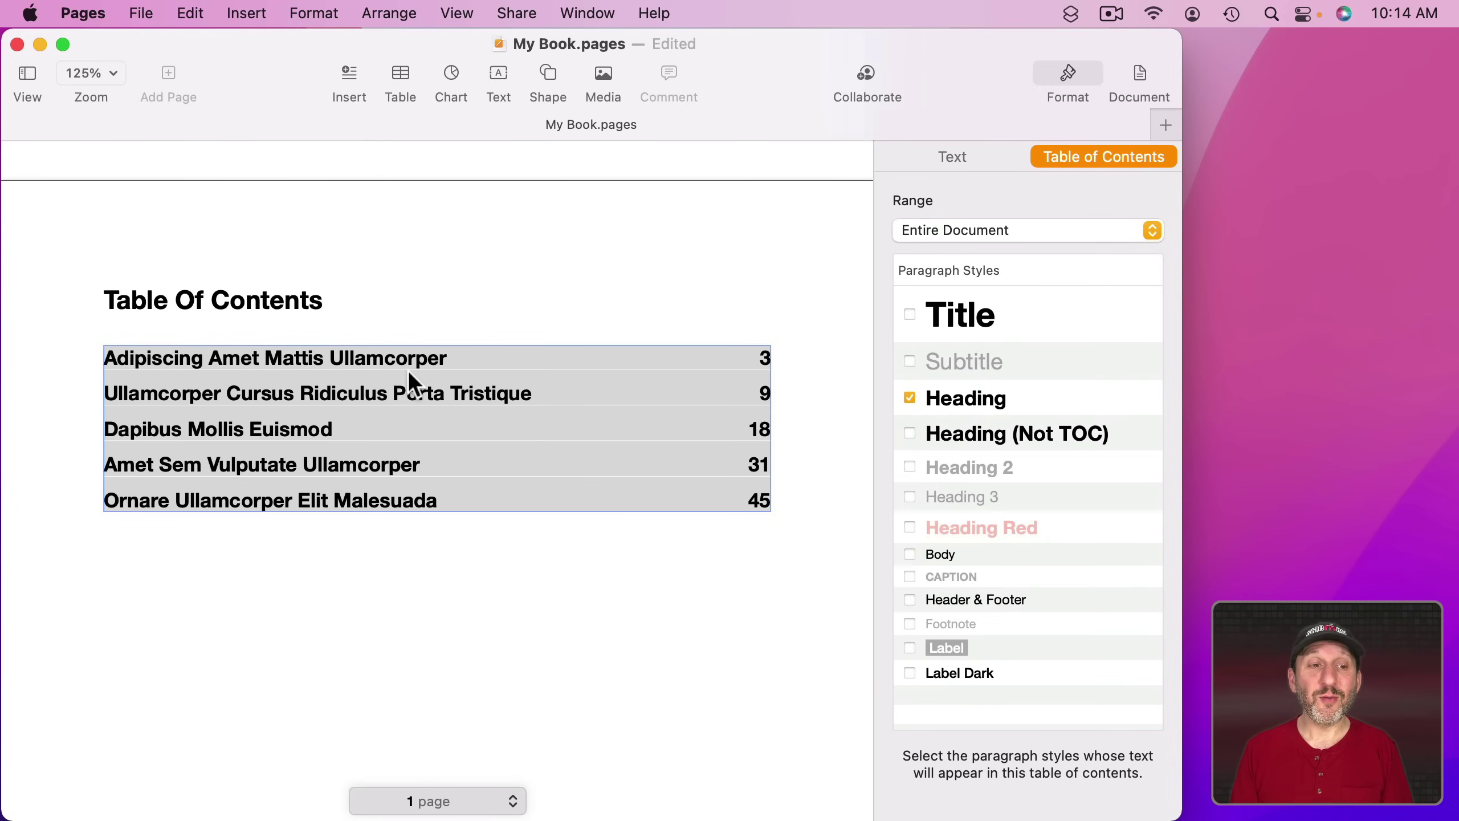
Add the line "Nullam Mollis Dolor Elit" below the "Adipiscing Amet Mattis Ullamcorper" heading and apply the Heading 2 paragraph style
left_click(326, 368)
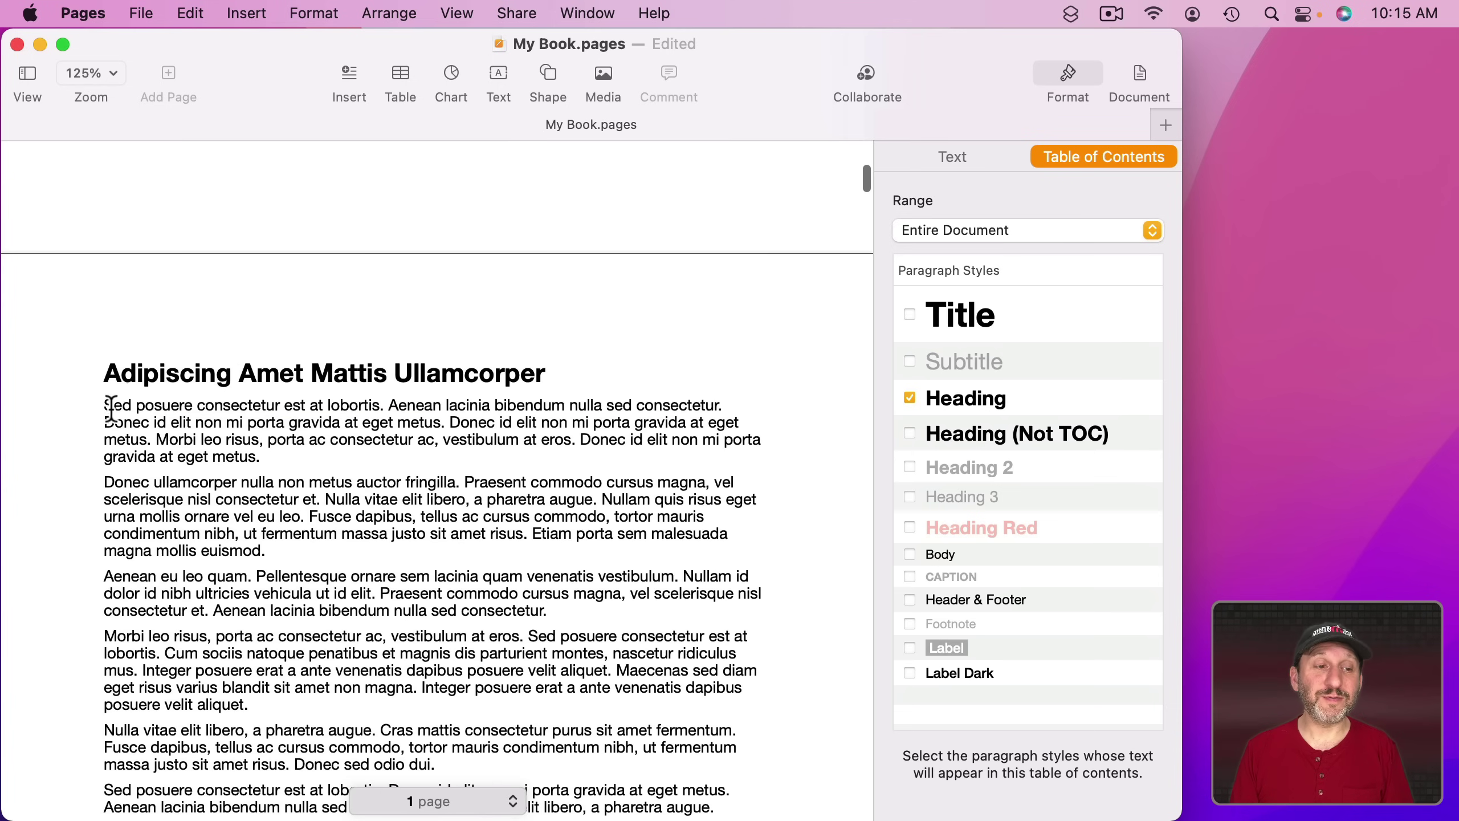
left_click(105, 405)
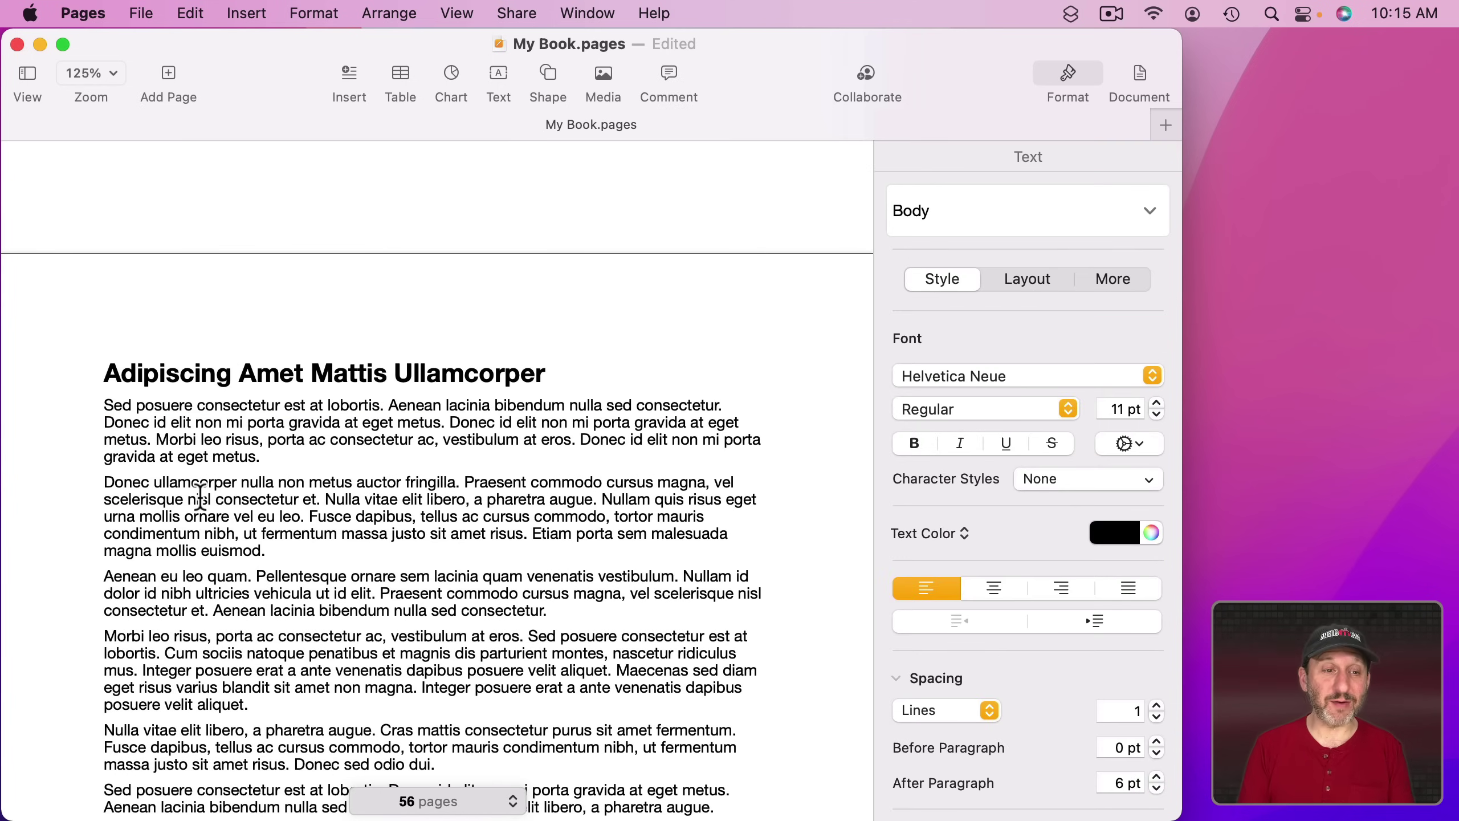
key("Return")
key("Up")
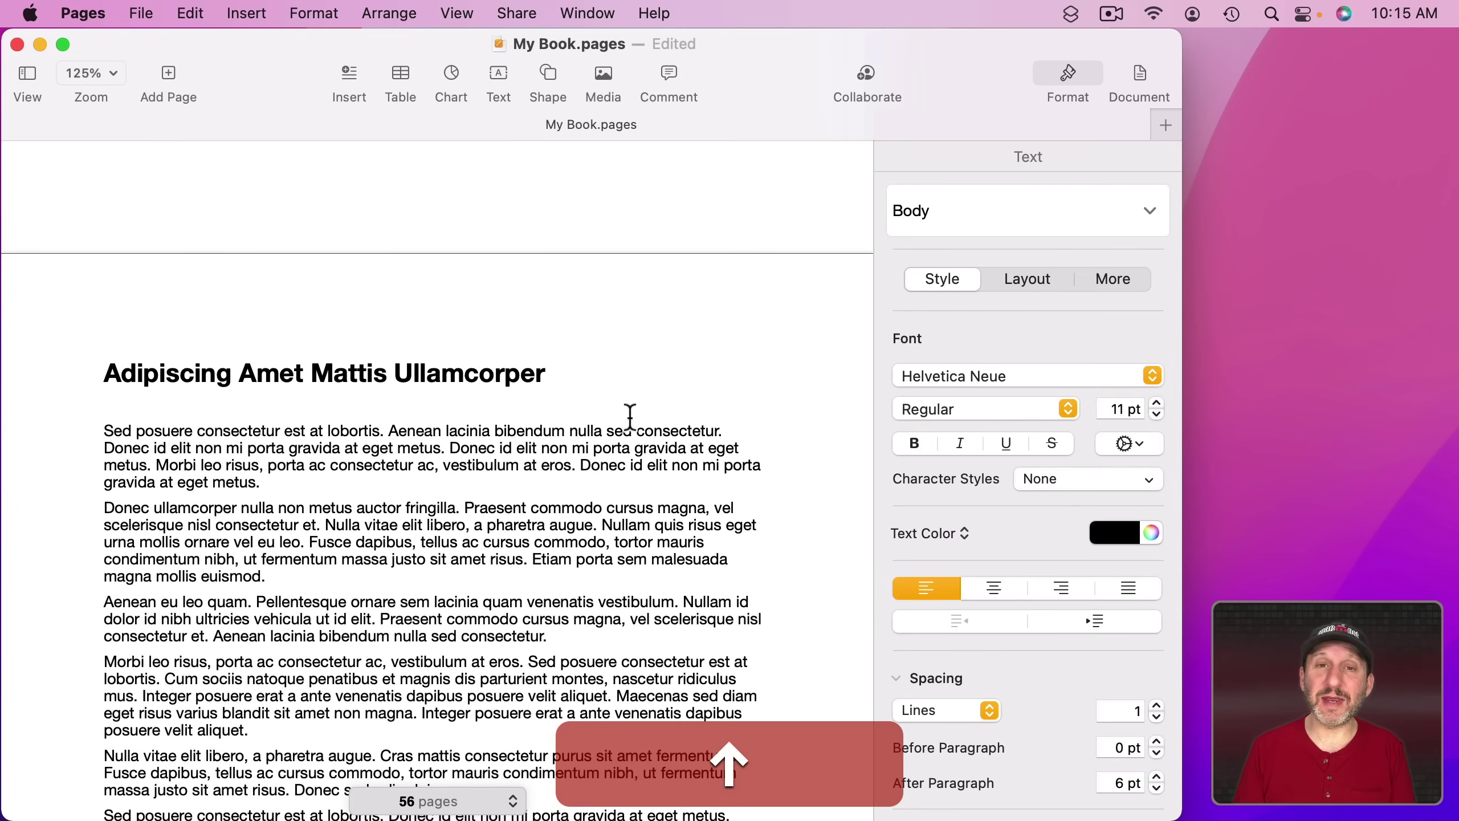
type("Nullam Mollis Dolor Elit")
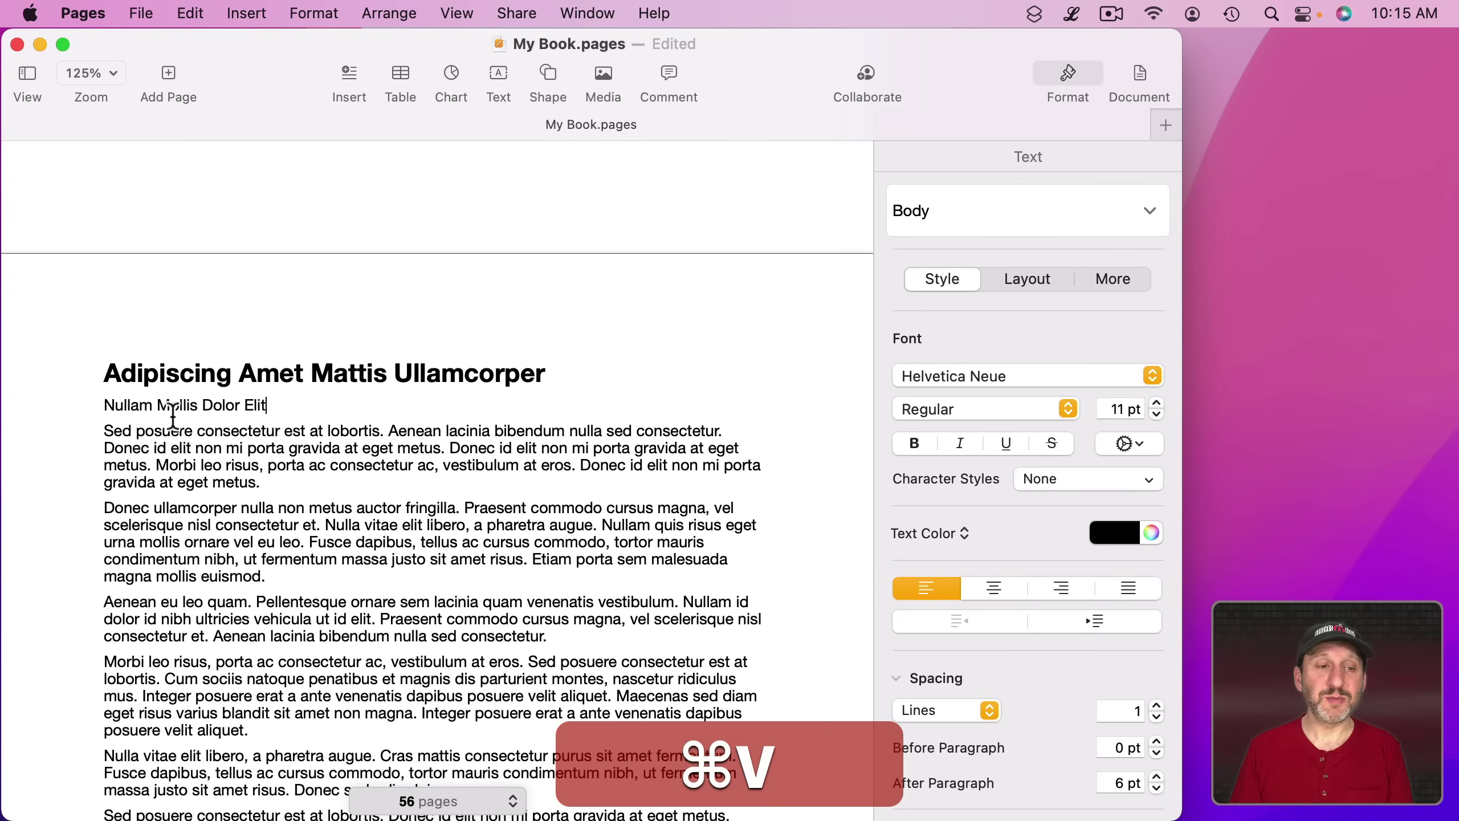
left_click(937, 211)
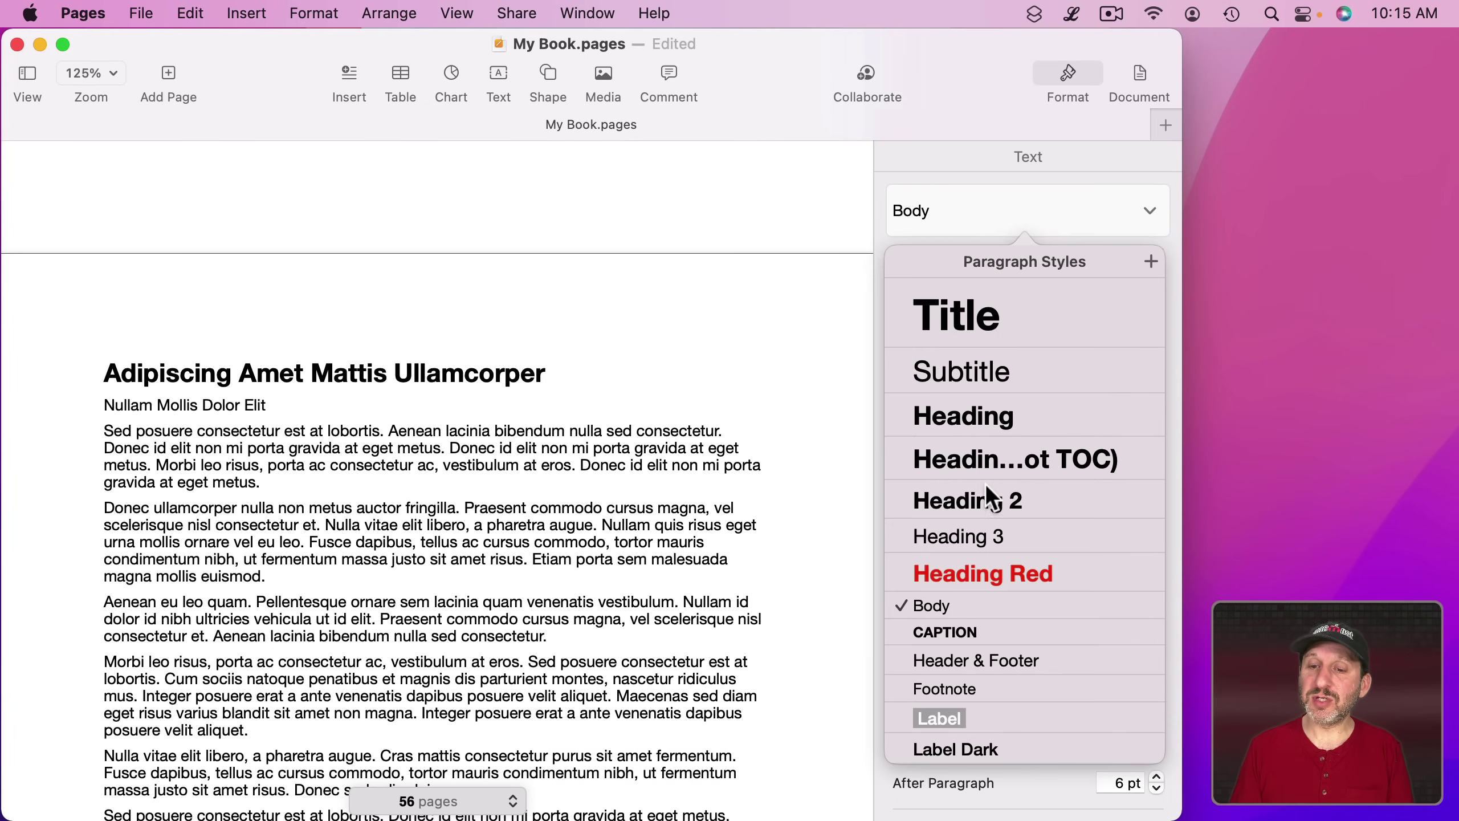
left_click(978, 501)
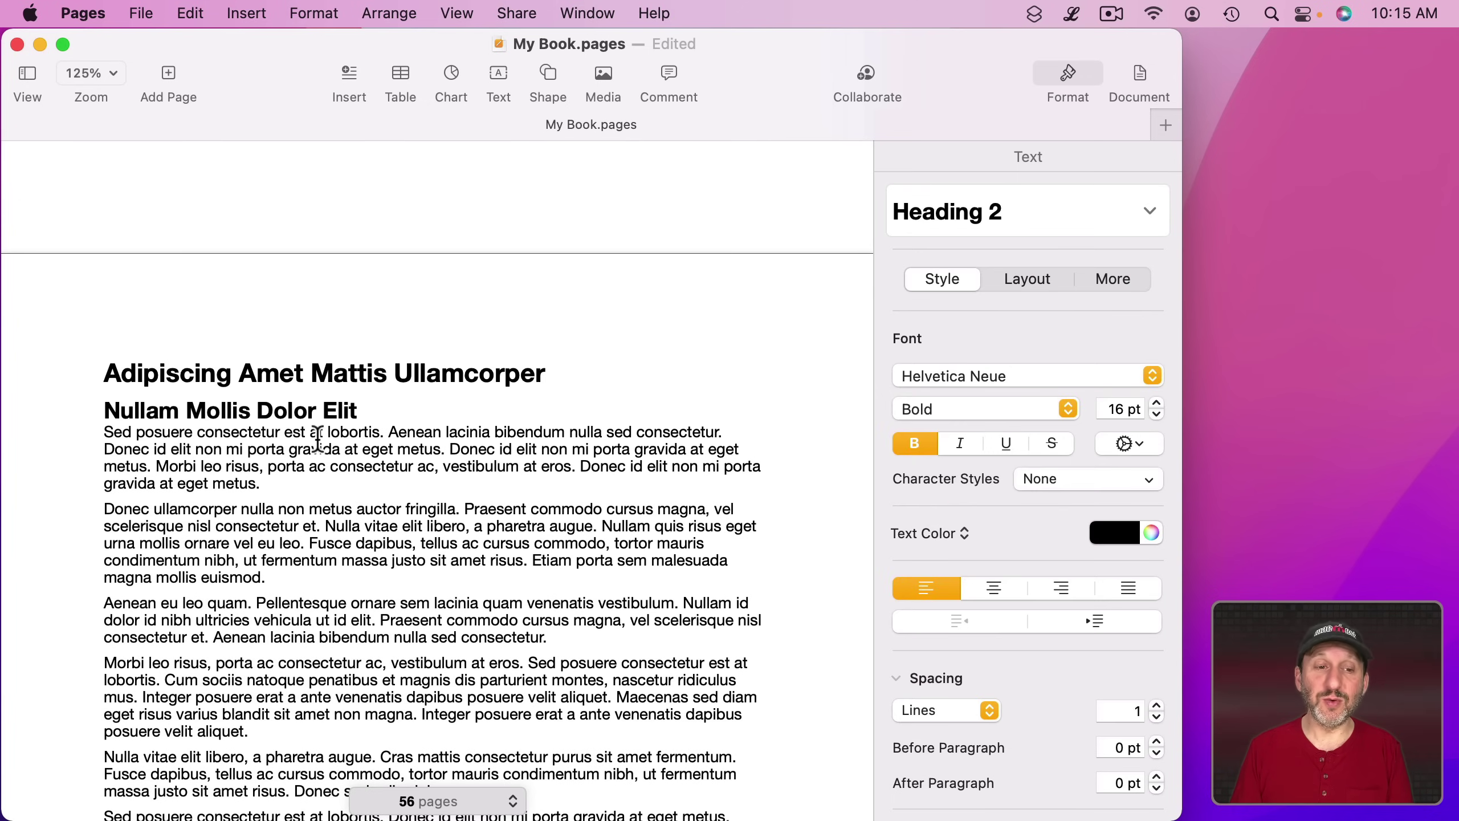
Go through the following pages and select the "Parturient Venenatis Magna Aenean" subheading to check its paragraph style
scroll(244, 498, "down", 10)
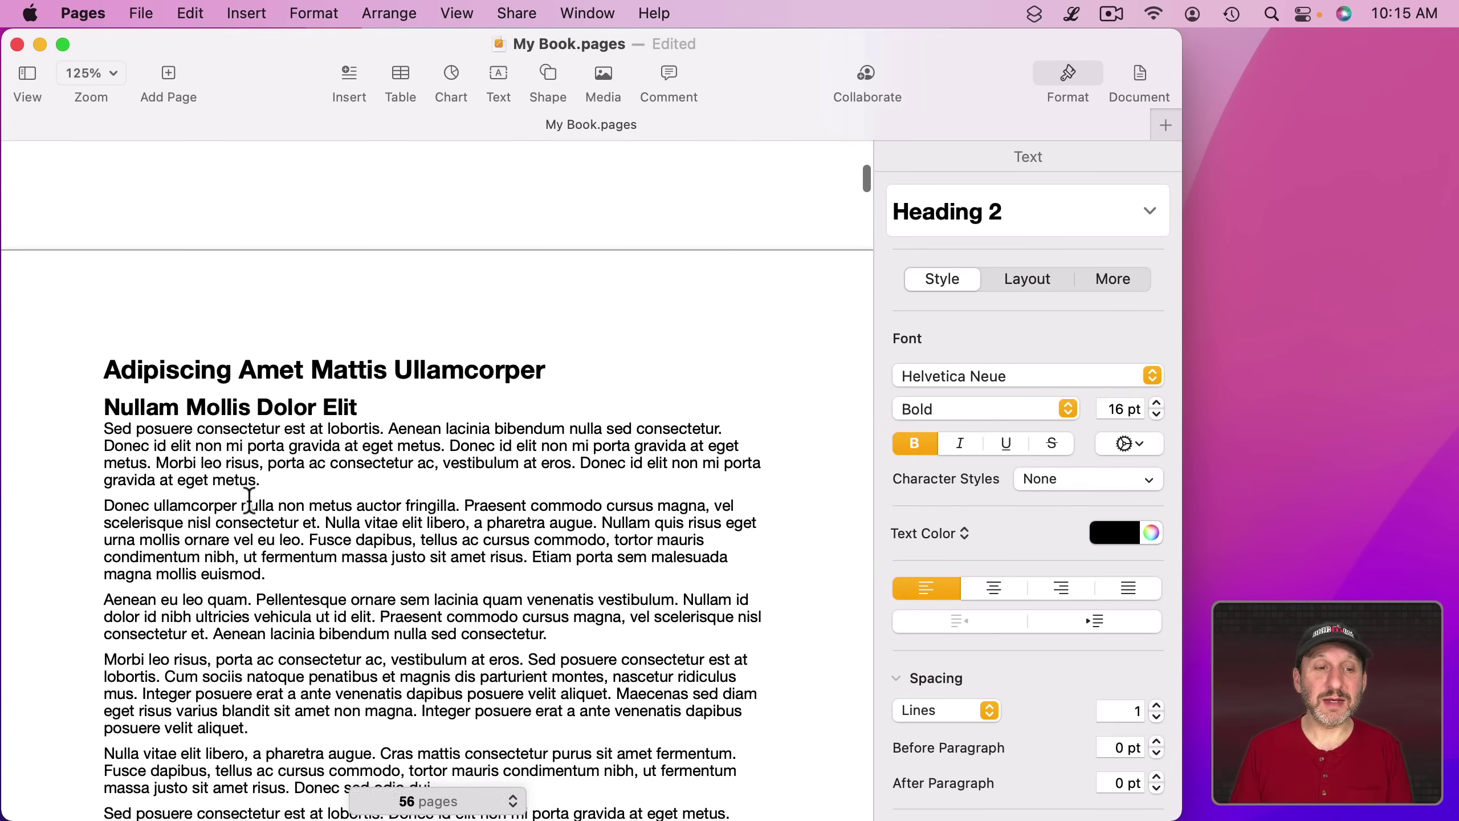
scroll(249, 500, "down", 15)
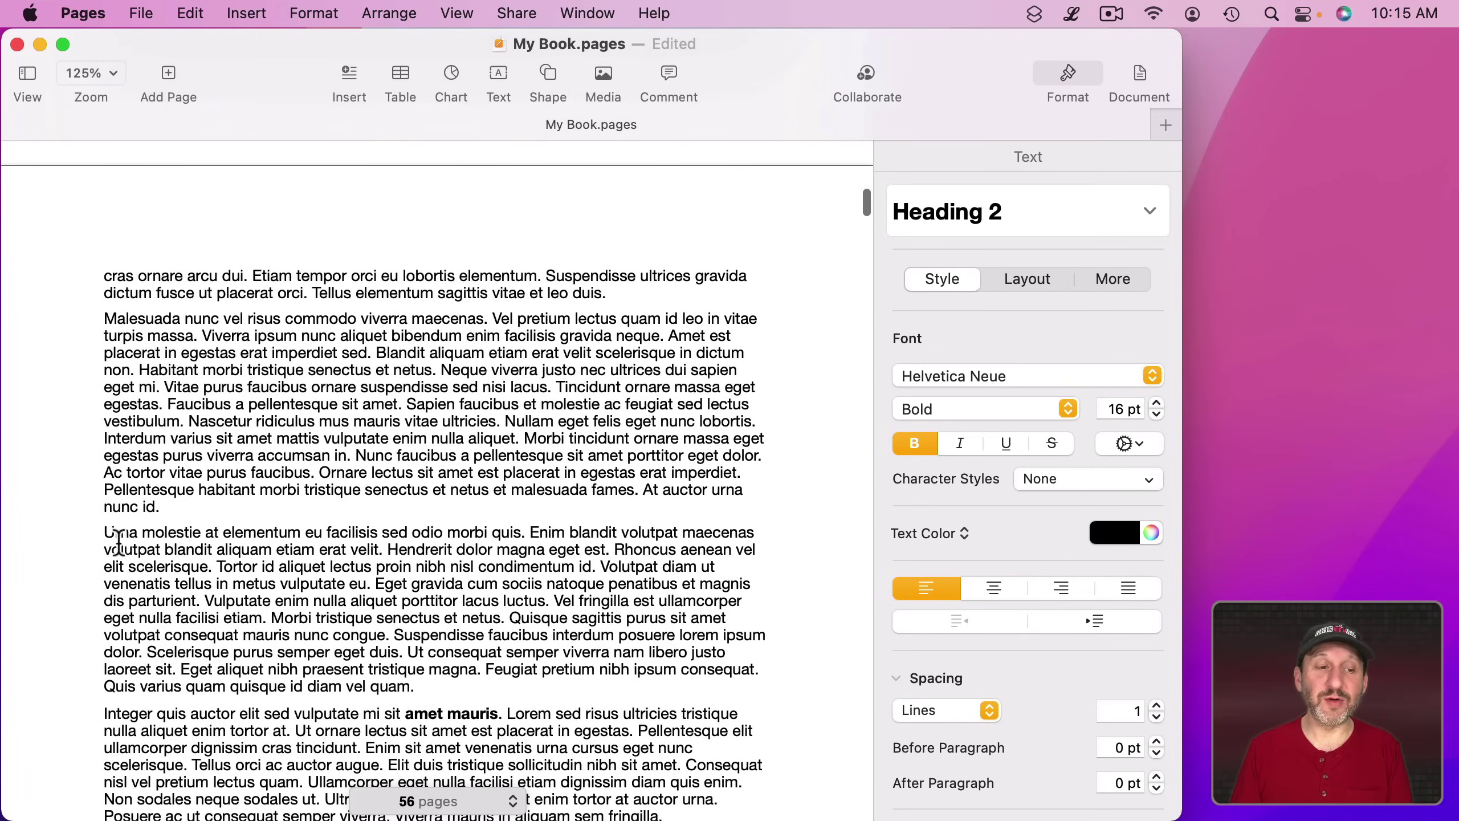
left_click(102, 534)
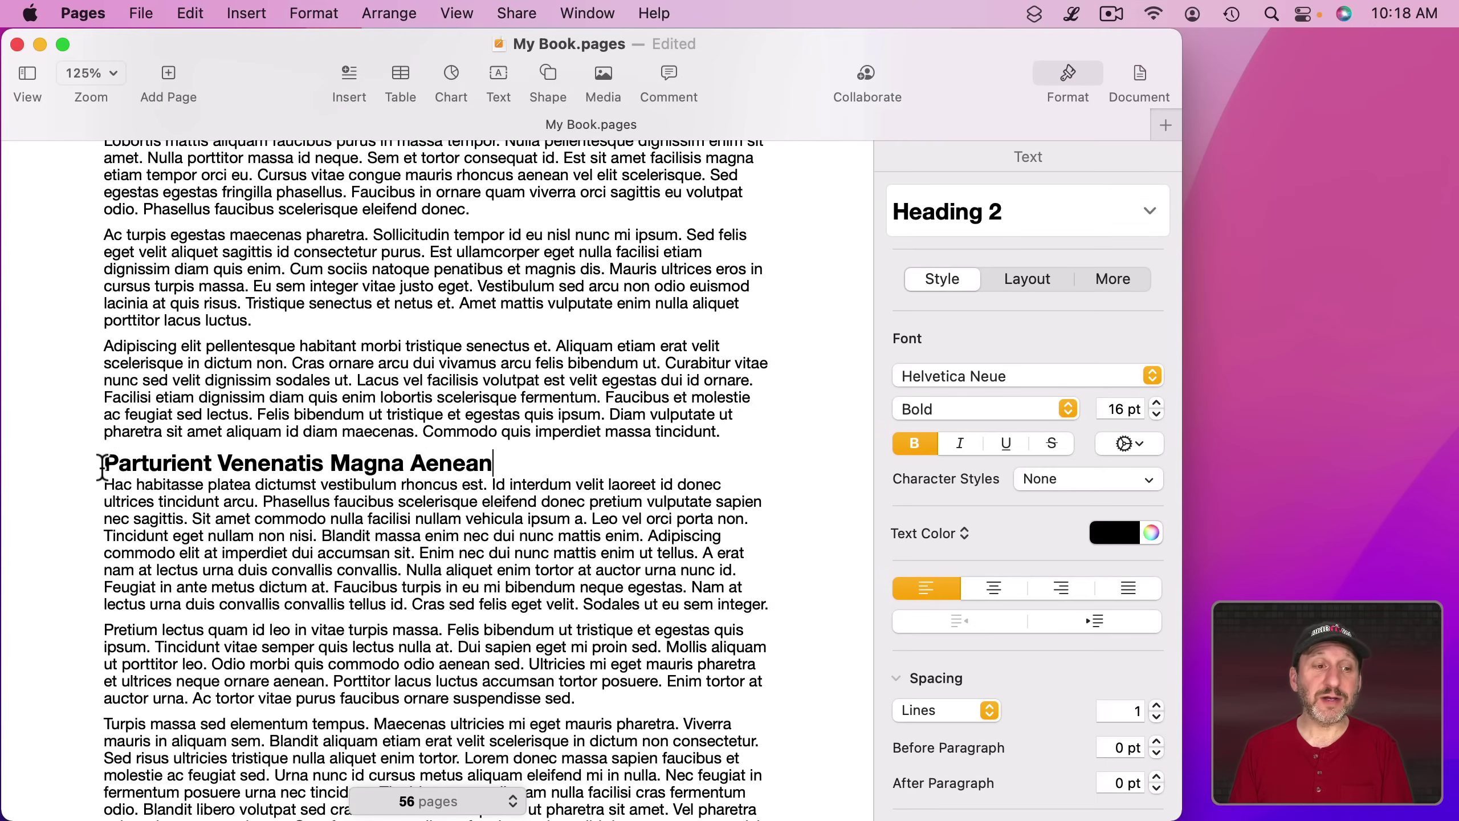
left_click_drag(103, 463, 503, 462)
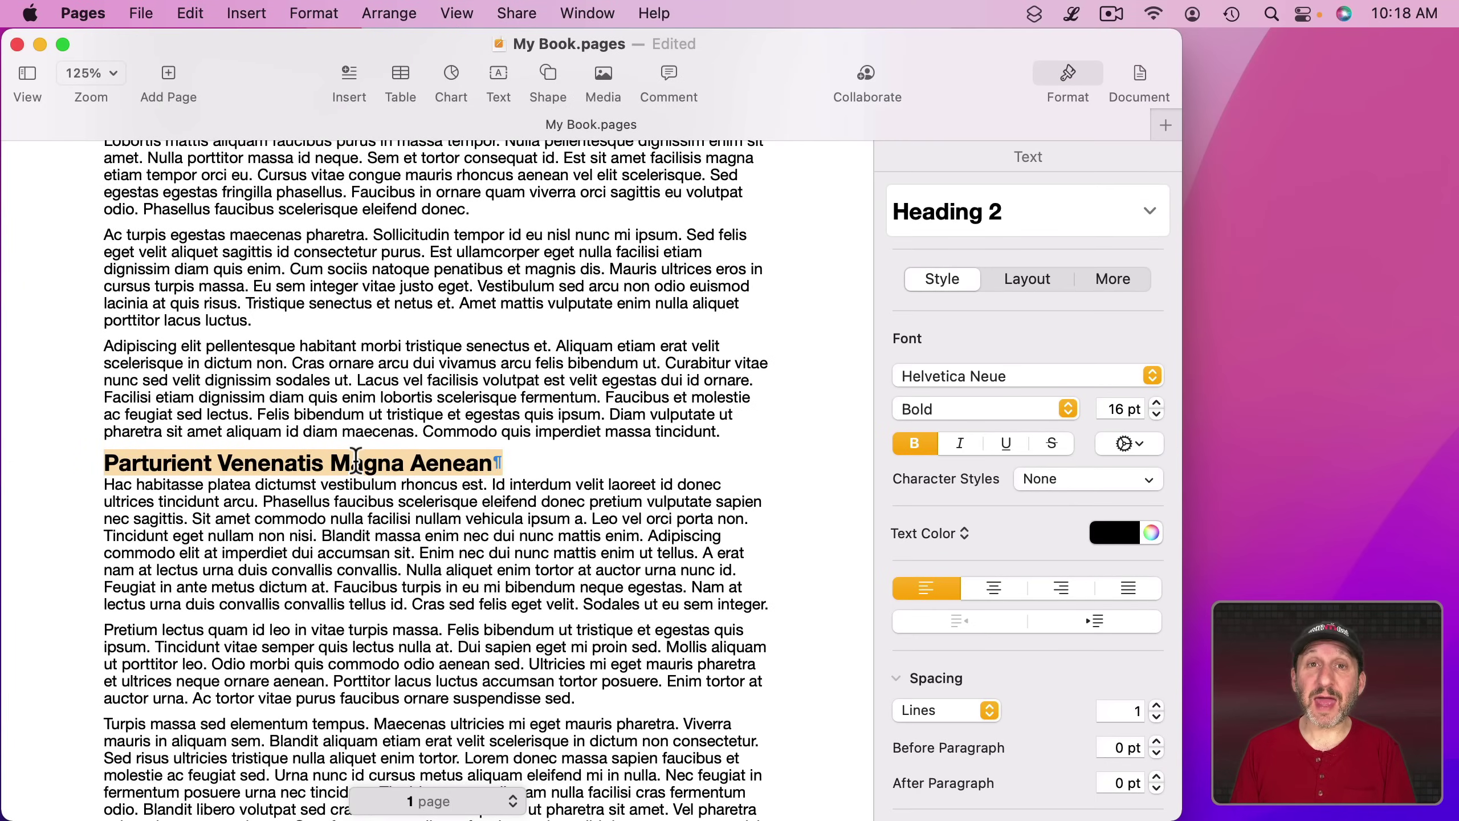
Include the Heading 2 paragraph style in the table of contents so the subheadings are listed
scroll(751, 604, "up", 2)
scroll(751, 604, "up", 4)
left_click_drag(864, 744, 929, 146)
scroll(749, 349, "down", 5)
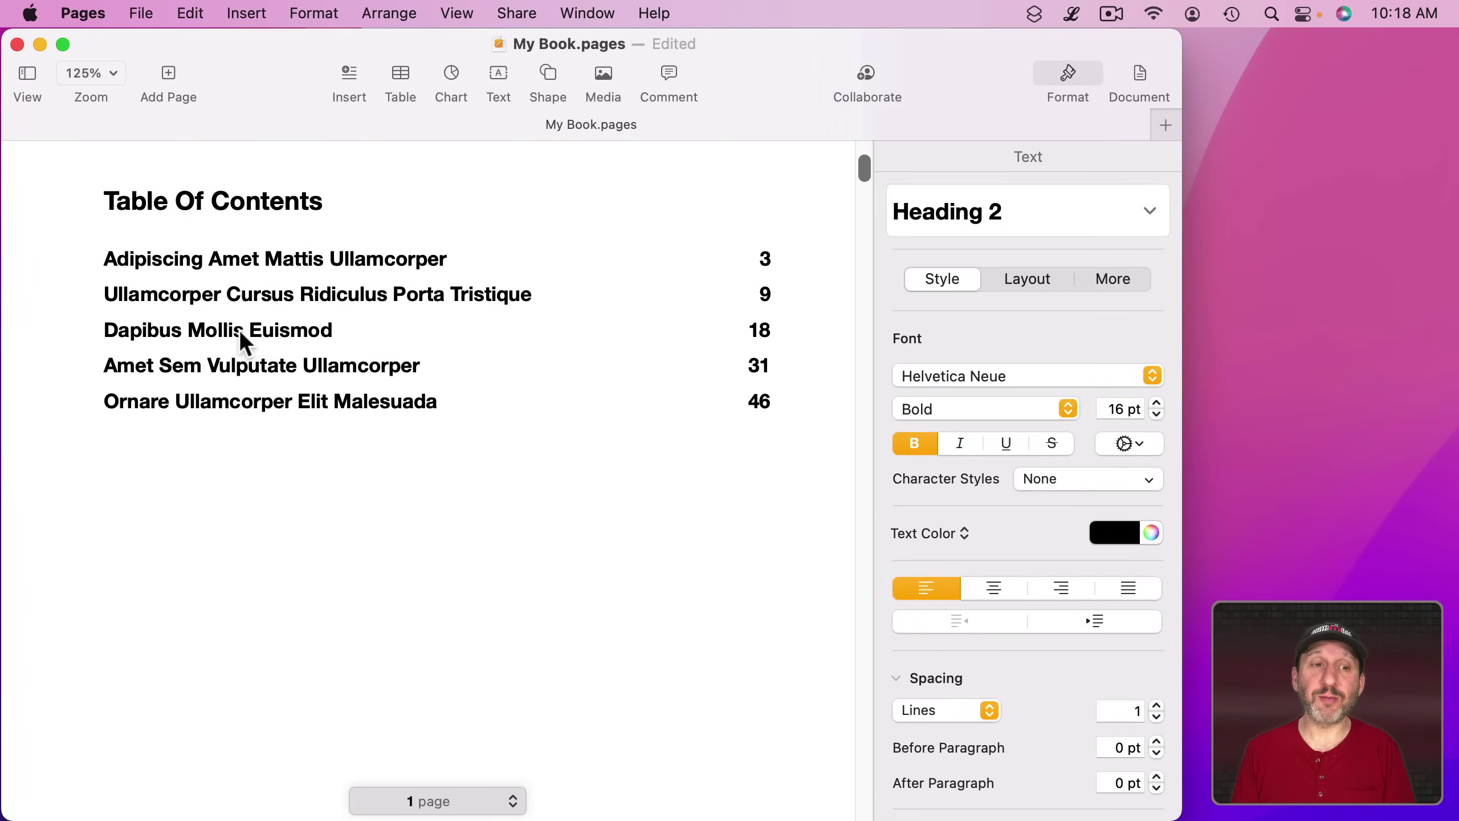
left_click(271, 302)
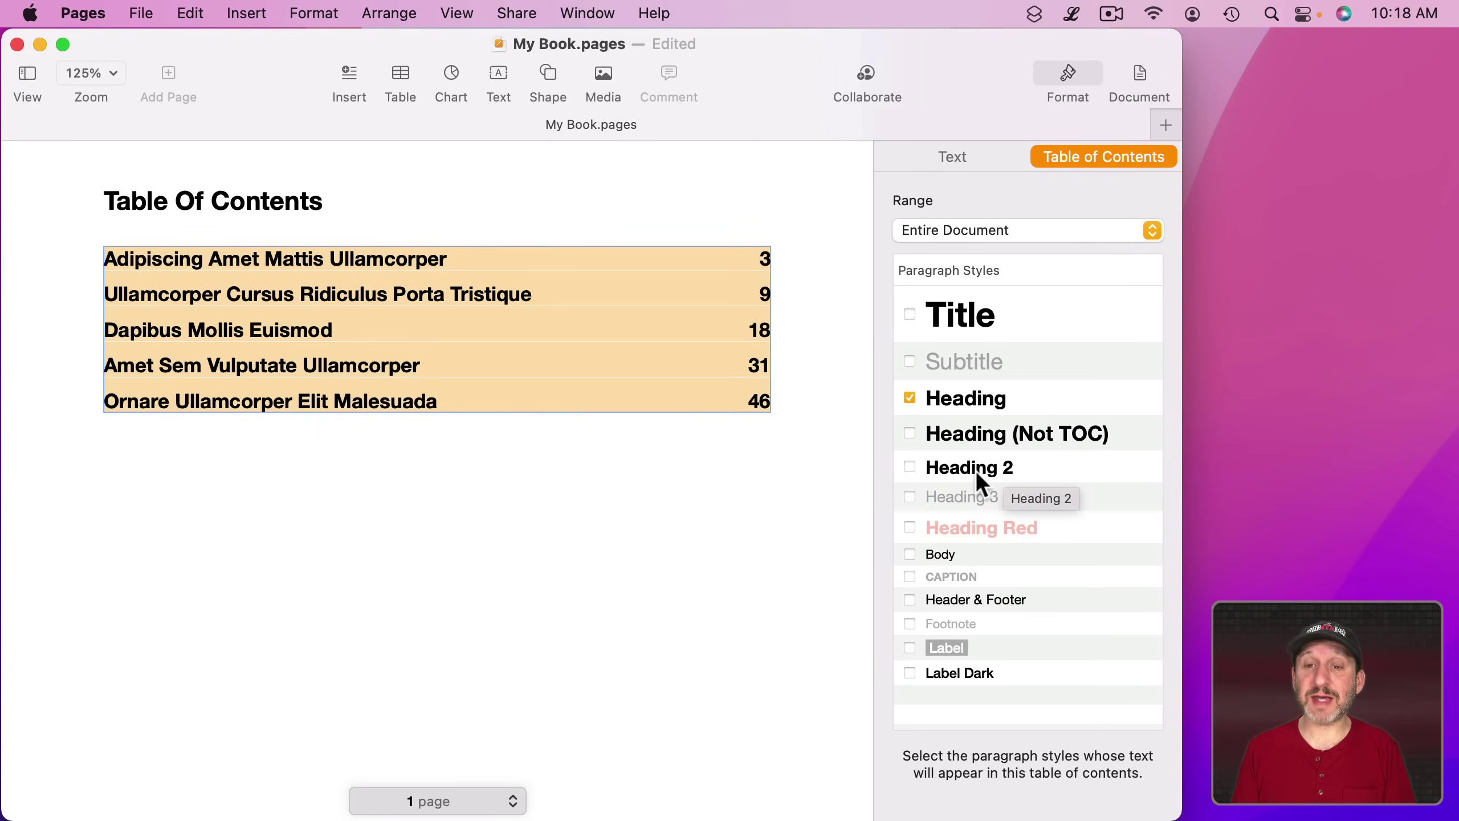
left_click(909, 467)
scroll(502, 420, "down", 5)
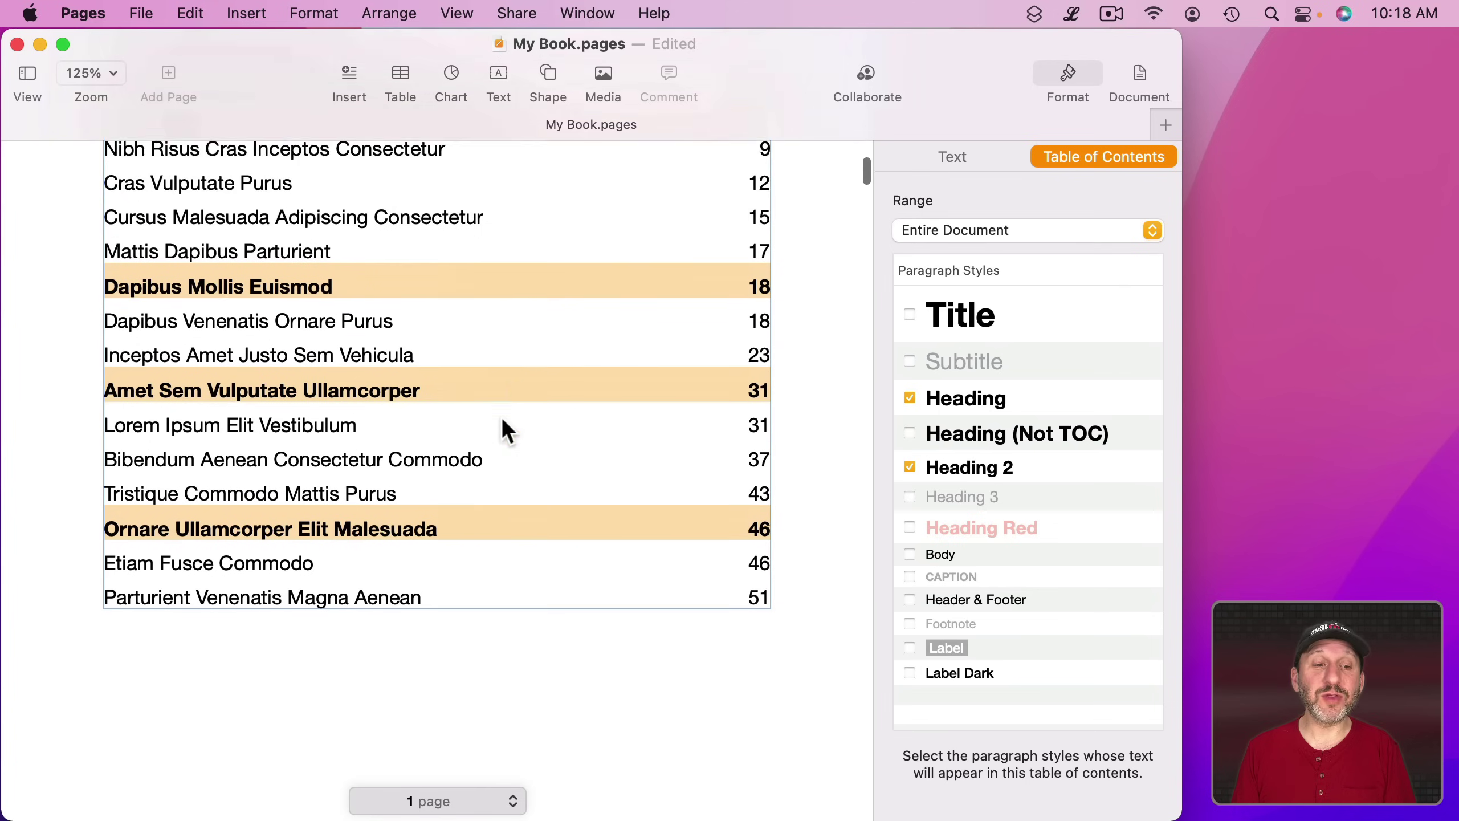
scroll(502, 420, "up", 5)
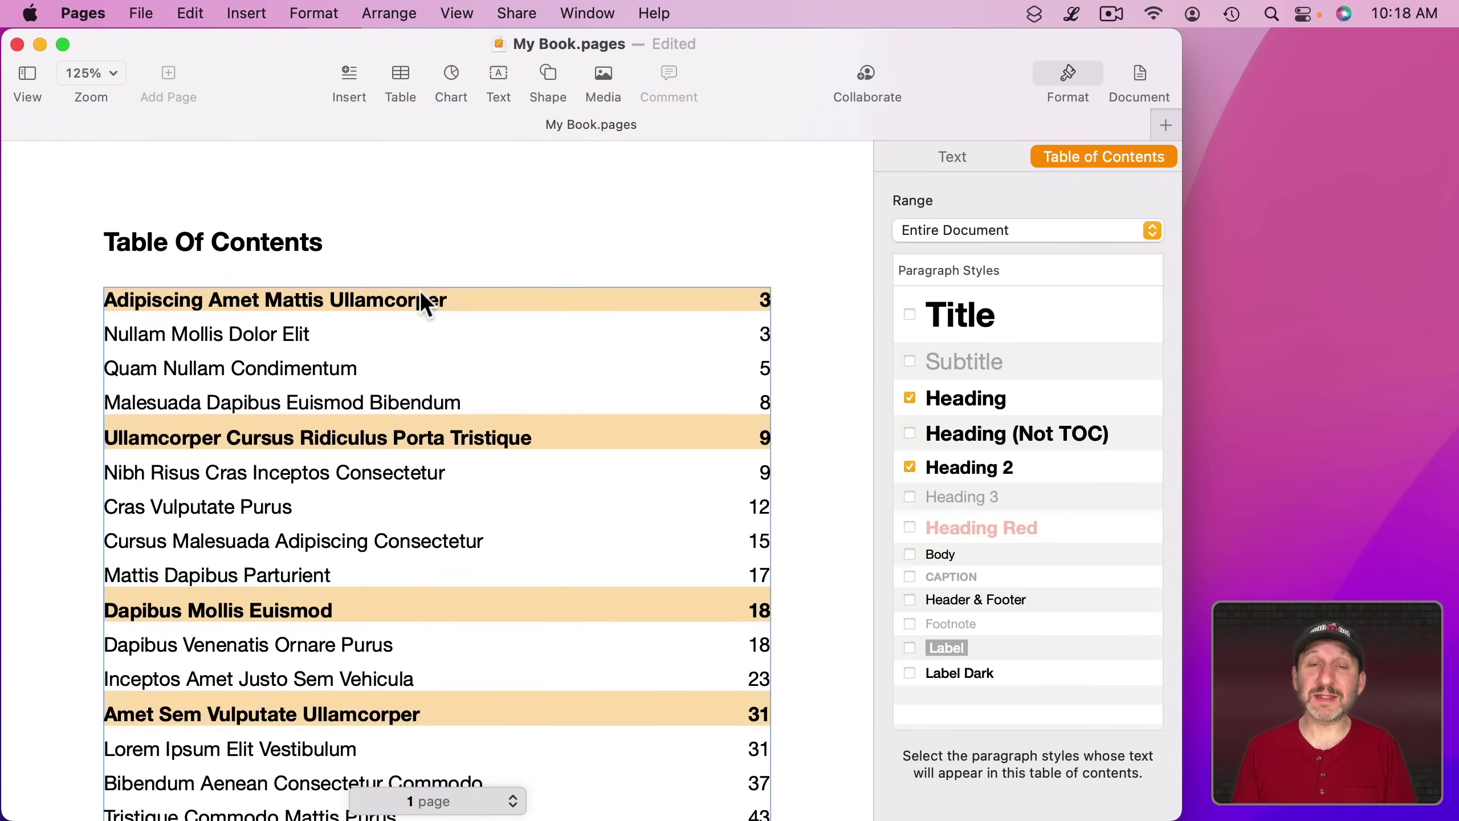
Set the font size of the Heading 2 entries in the table of contents to 12 pt
left_click(224, 331)
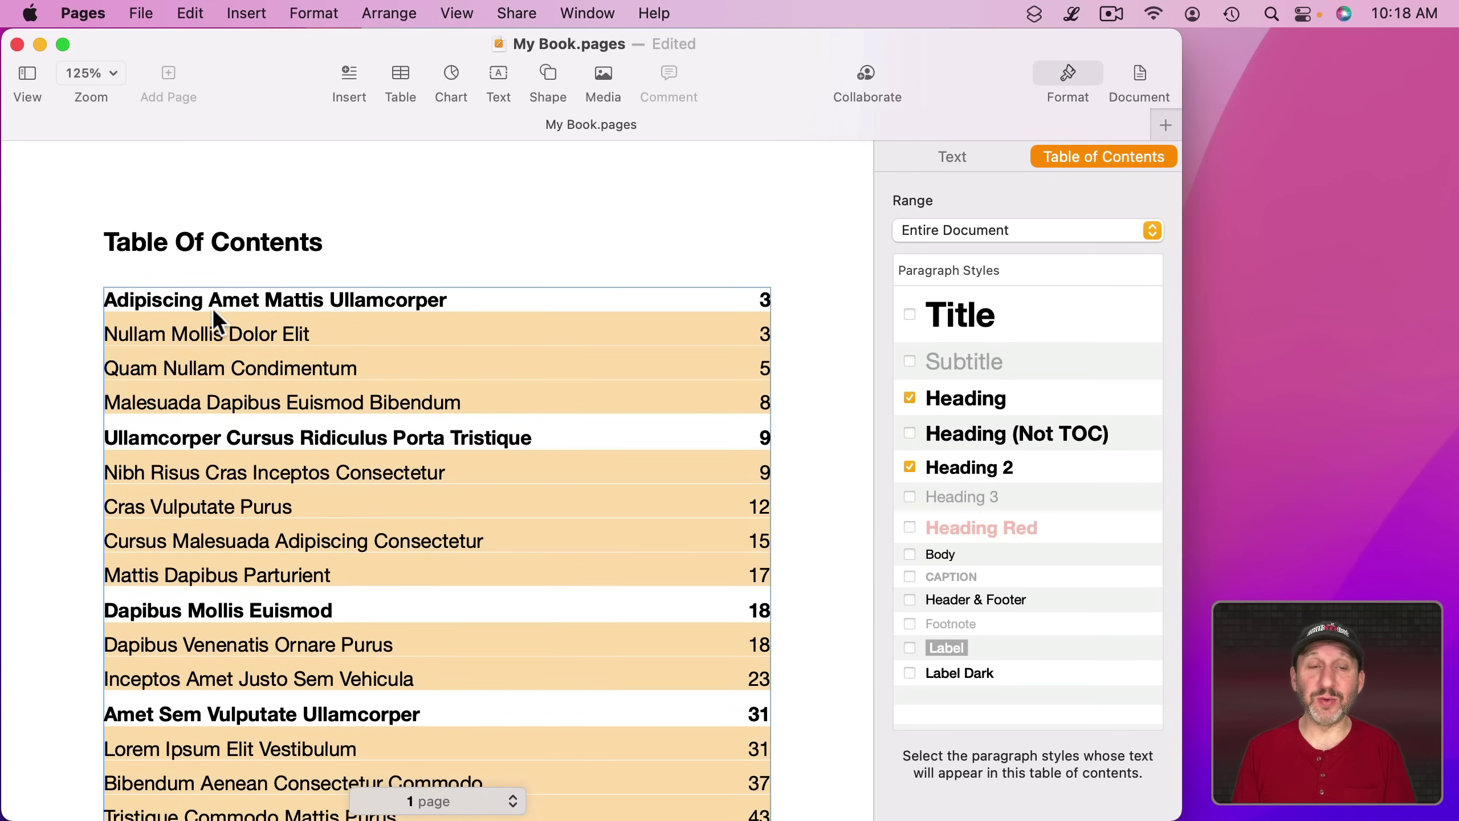
left_click(192, 299)
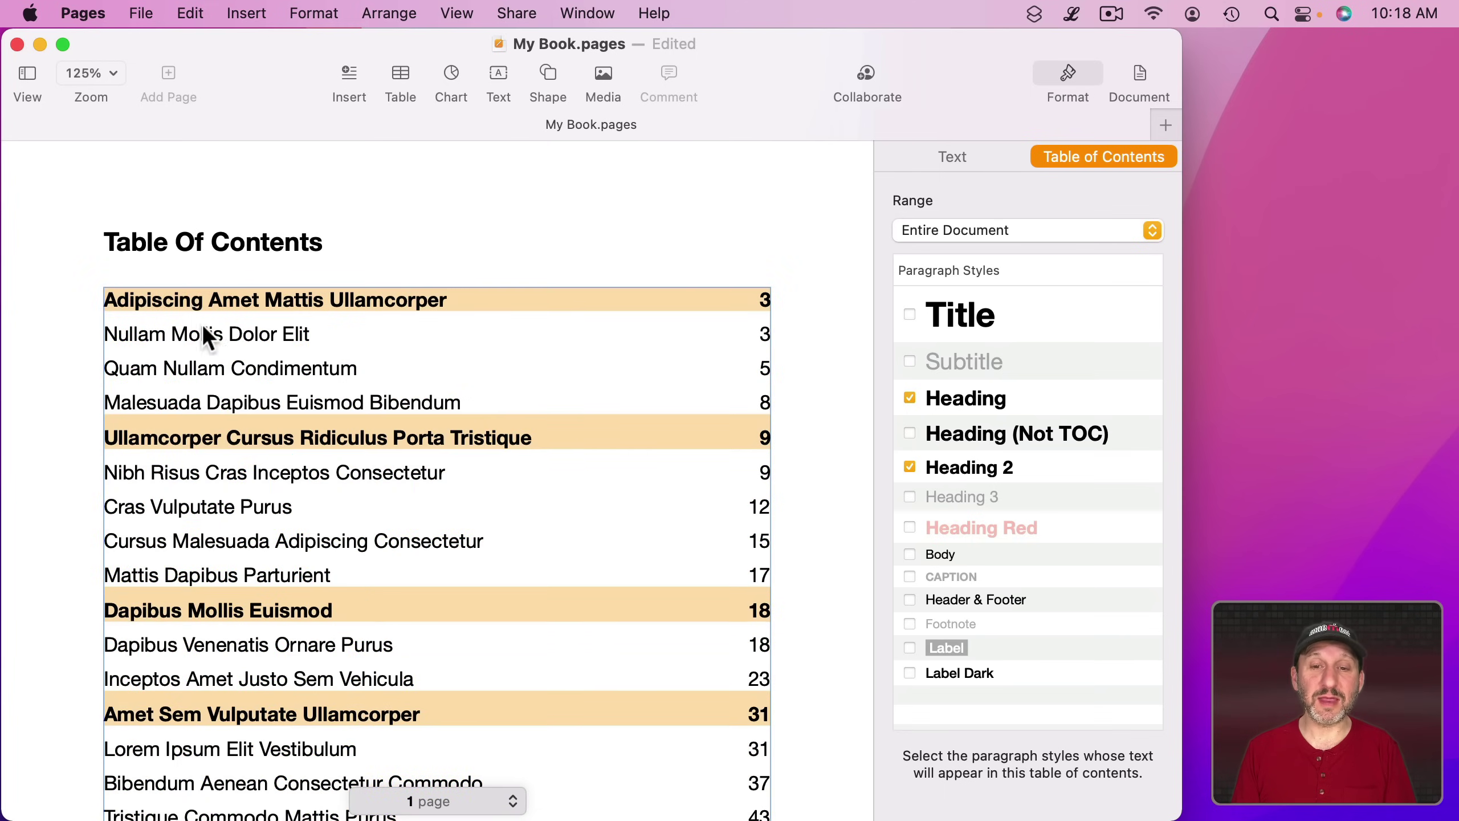
left_click(217, 397)
left_click(226, 304)
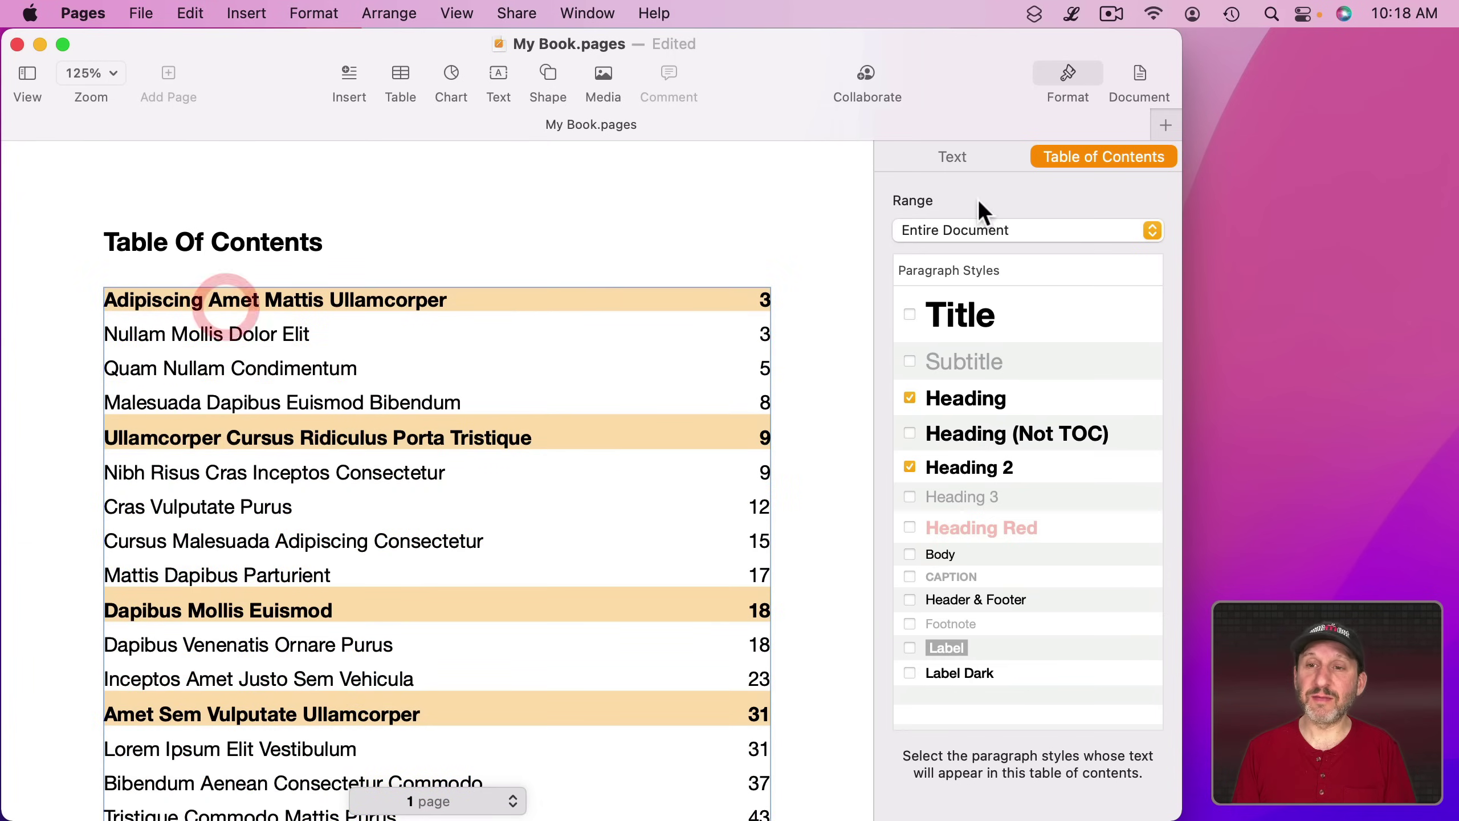
left_click(954, 155)
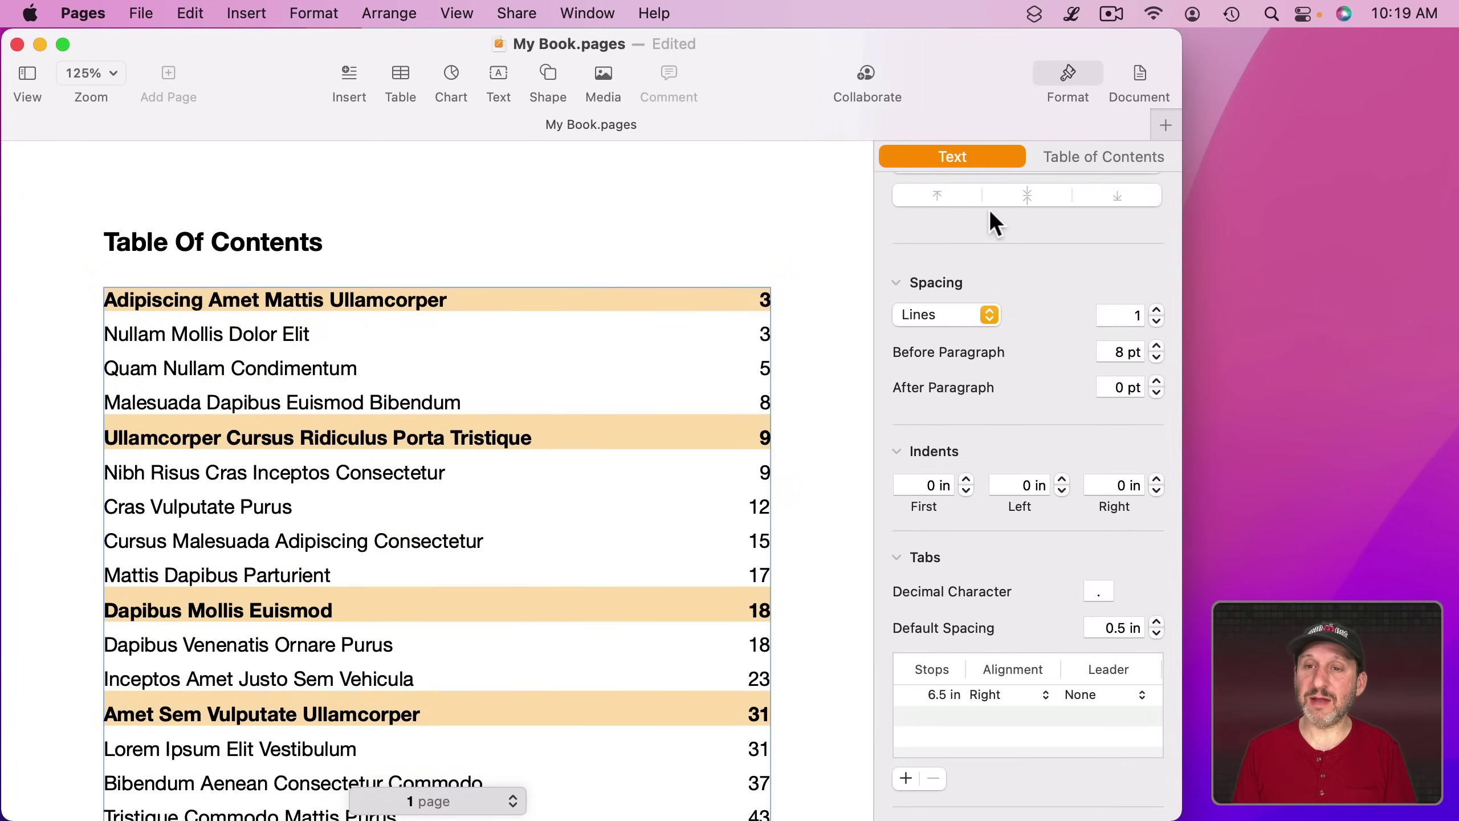
scroll(982, 223, "up", 5)
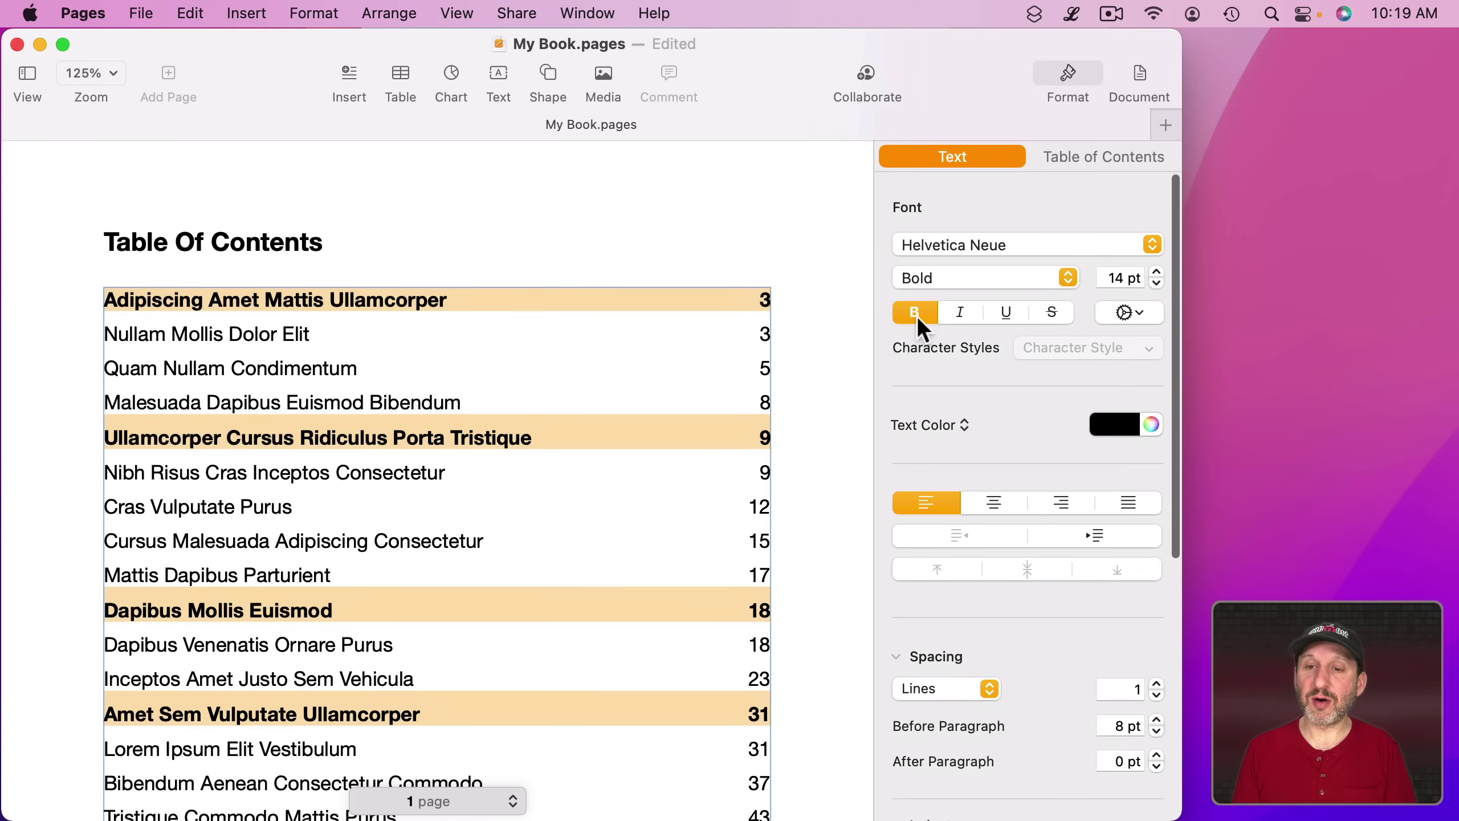
left_click(225, 336)
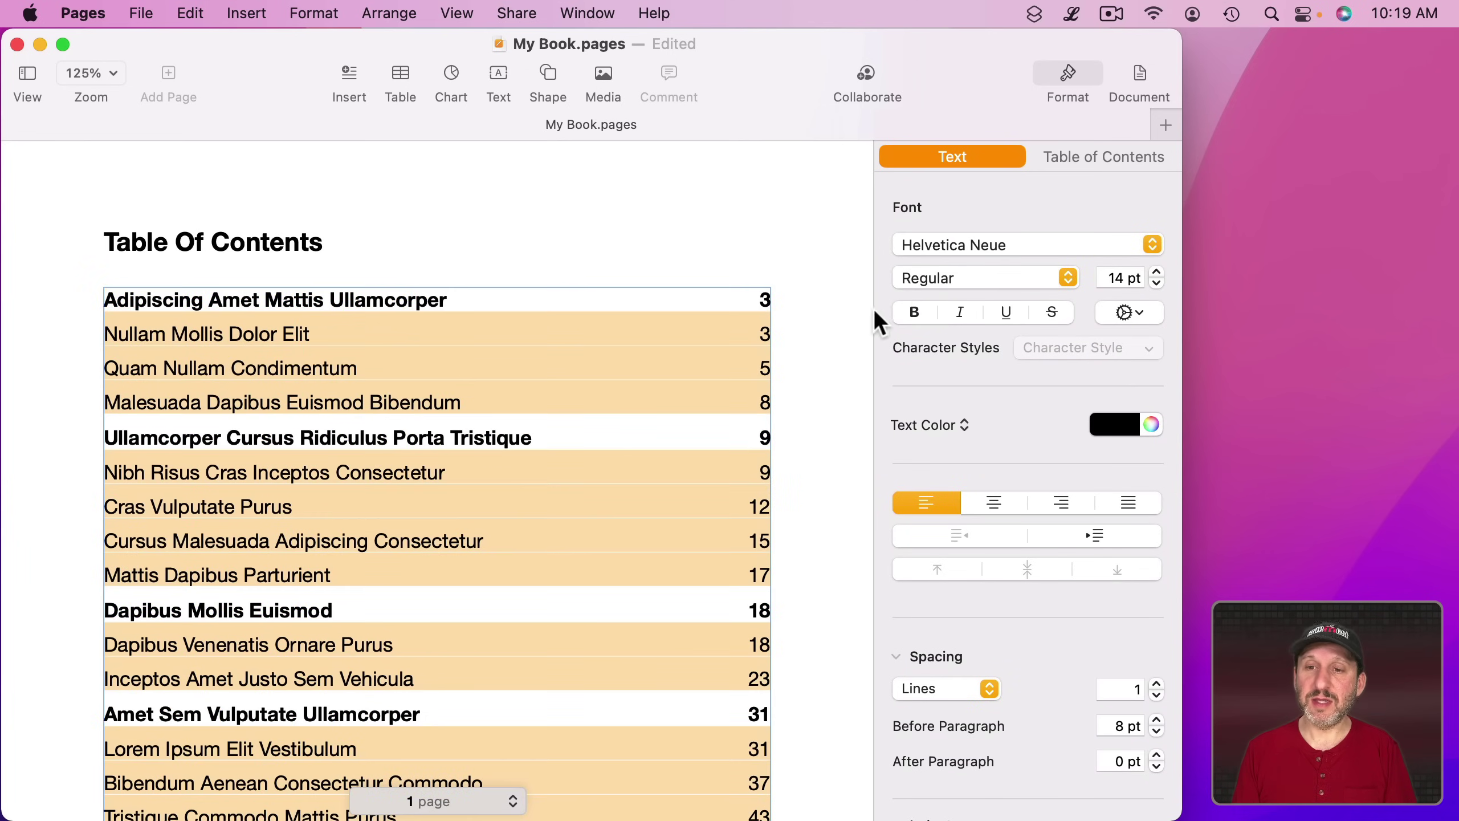
left_click(1156, 283)
left_click(1157, 283)
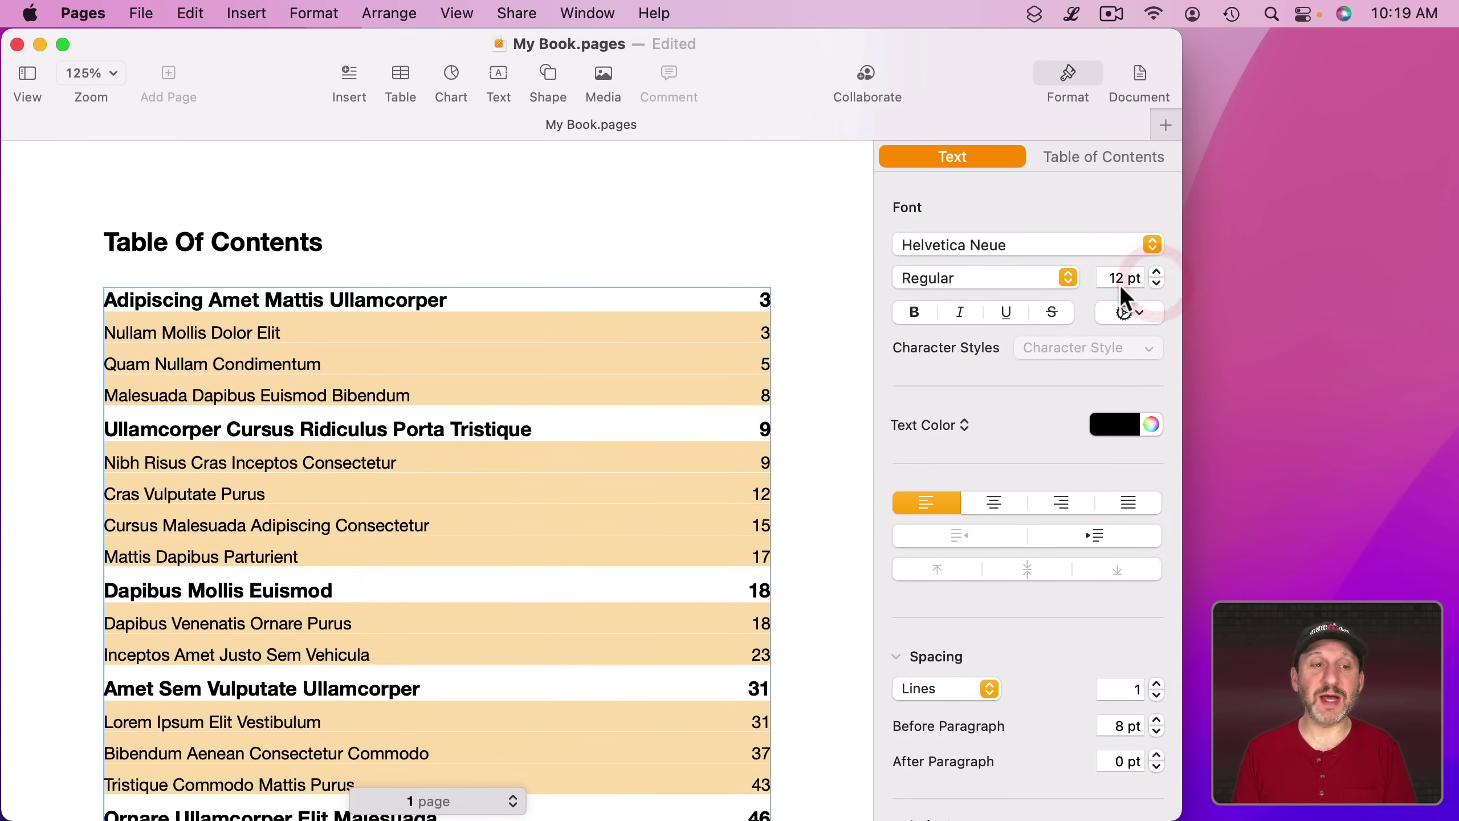
Try hiding the page numbers of the subheading entries in the table of contents and show them again
left_click(262, 305)
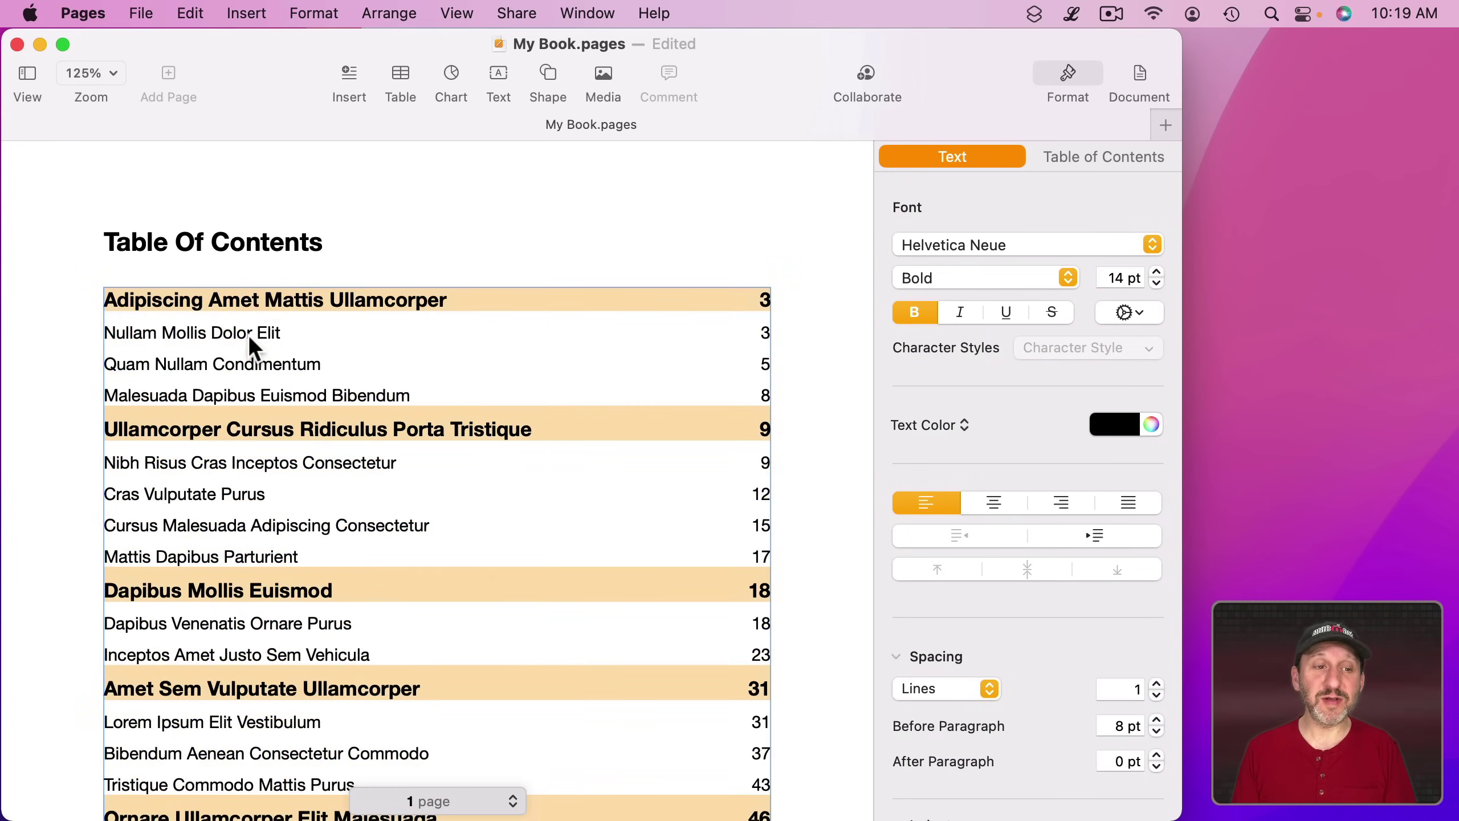
left_click(249, 335)
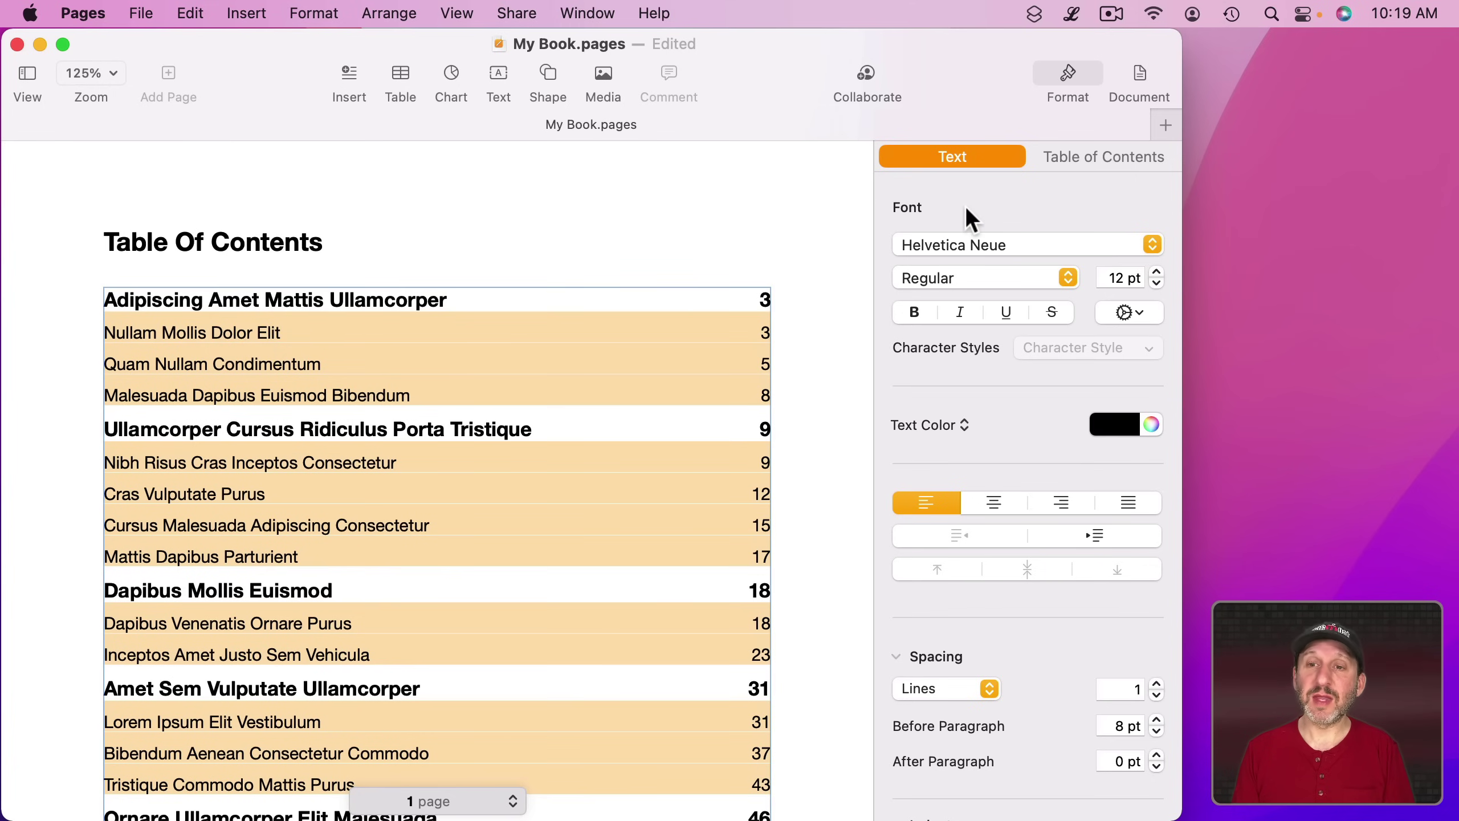
scroll(1022, 511, "down", 8)
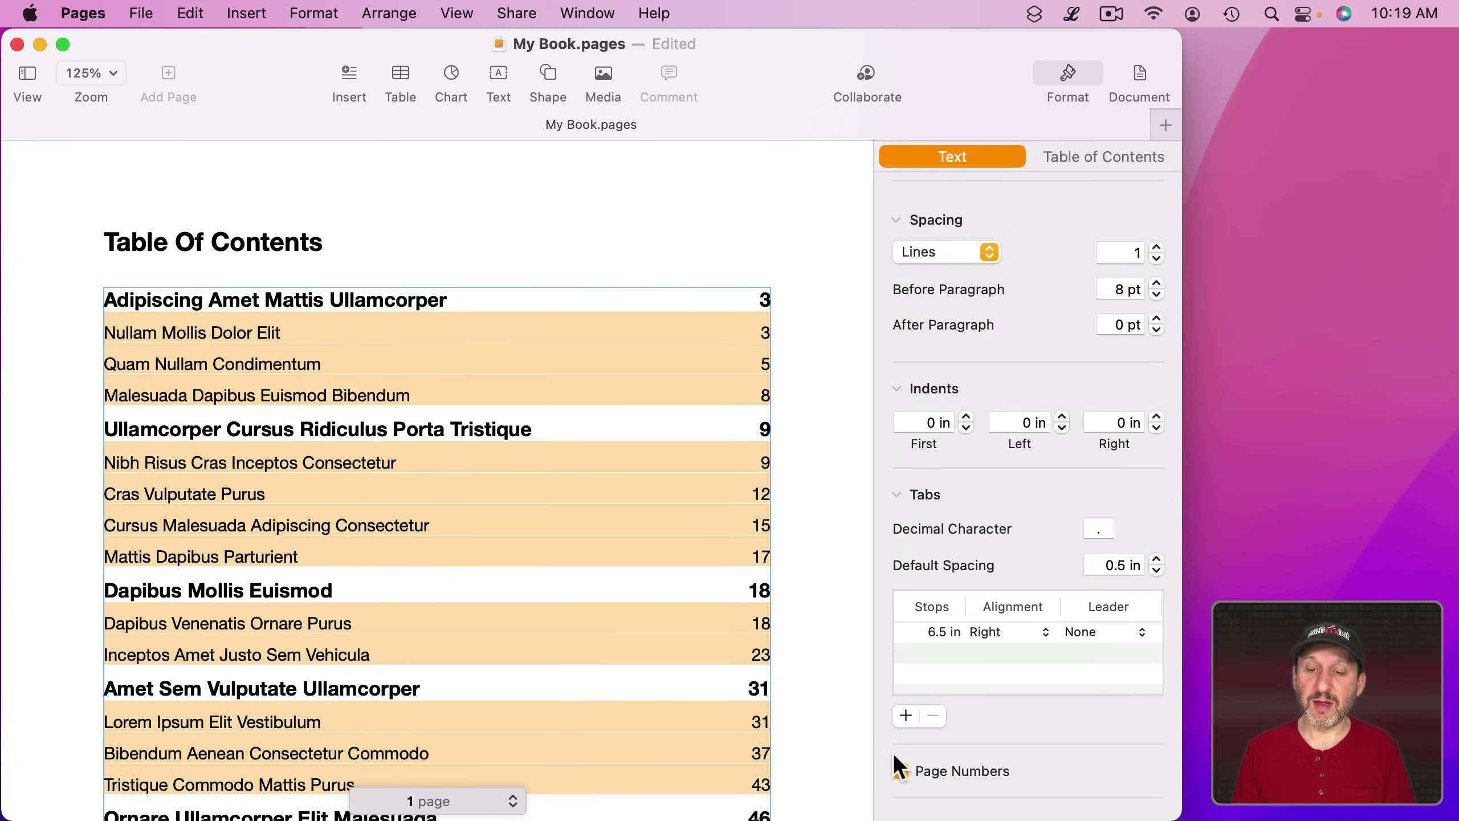
left_click(901, 770)
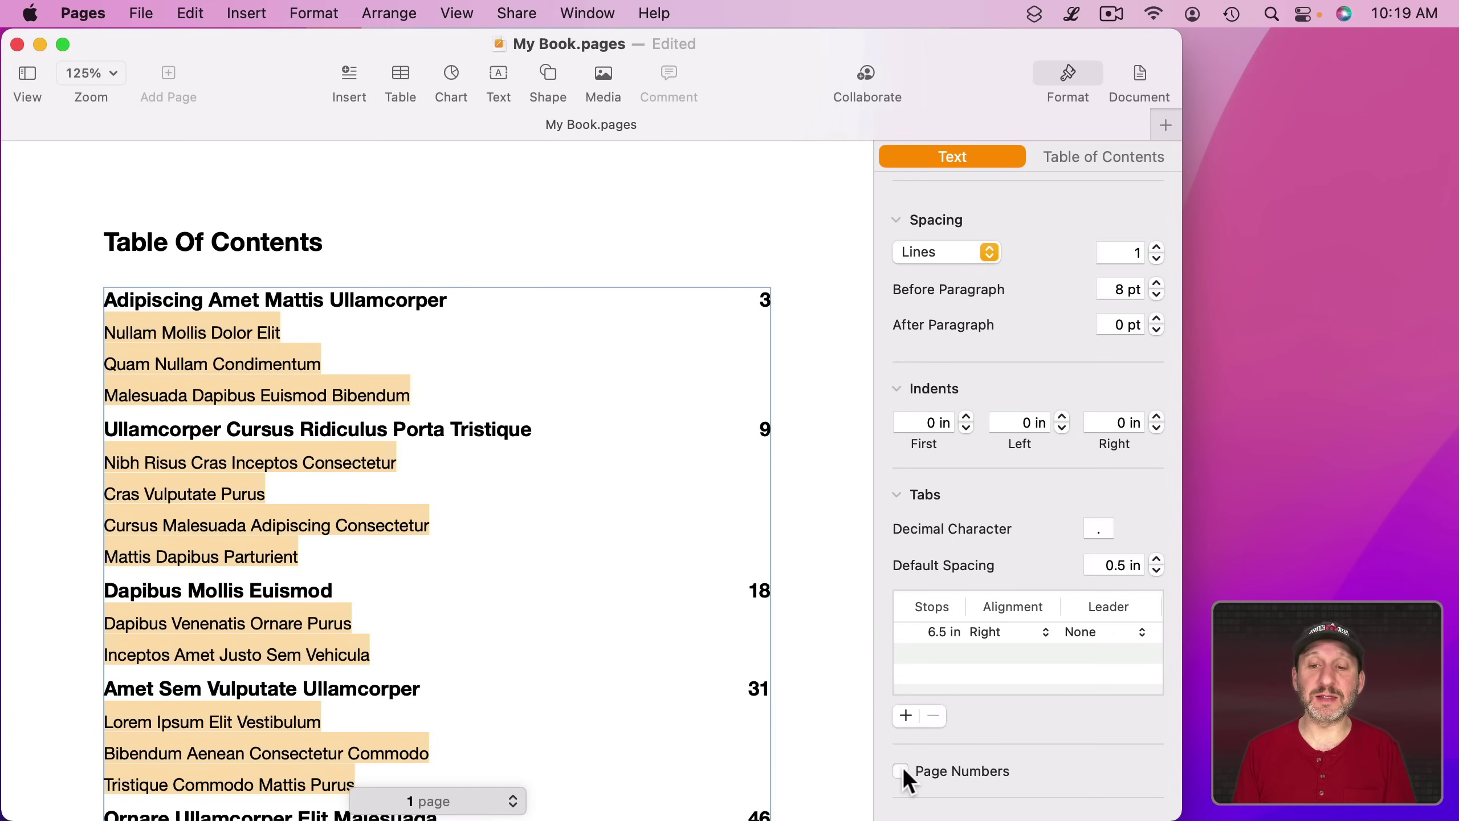
left_click(902, 770)
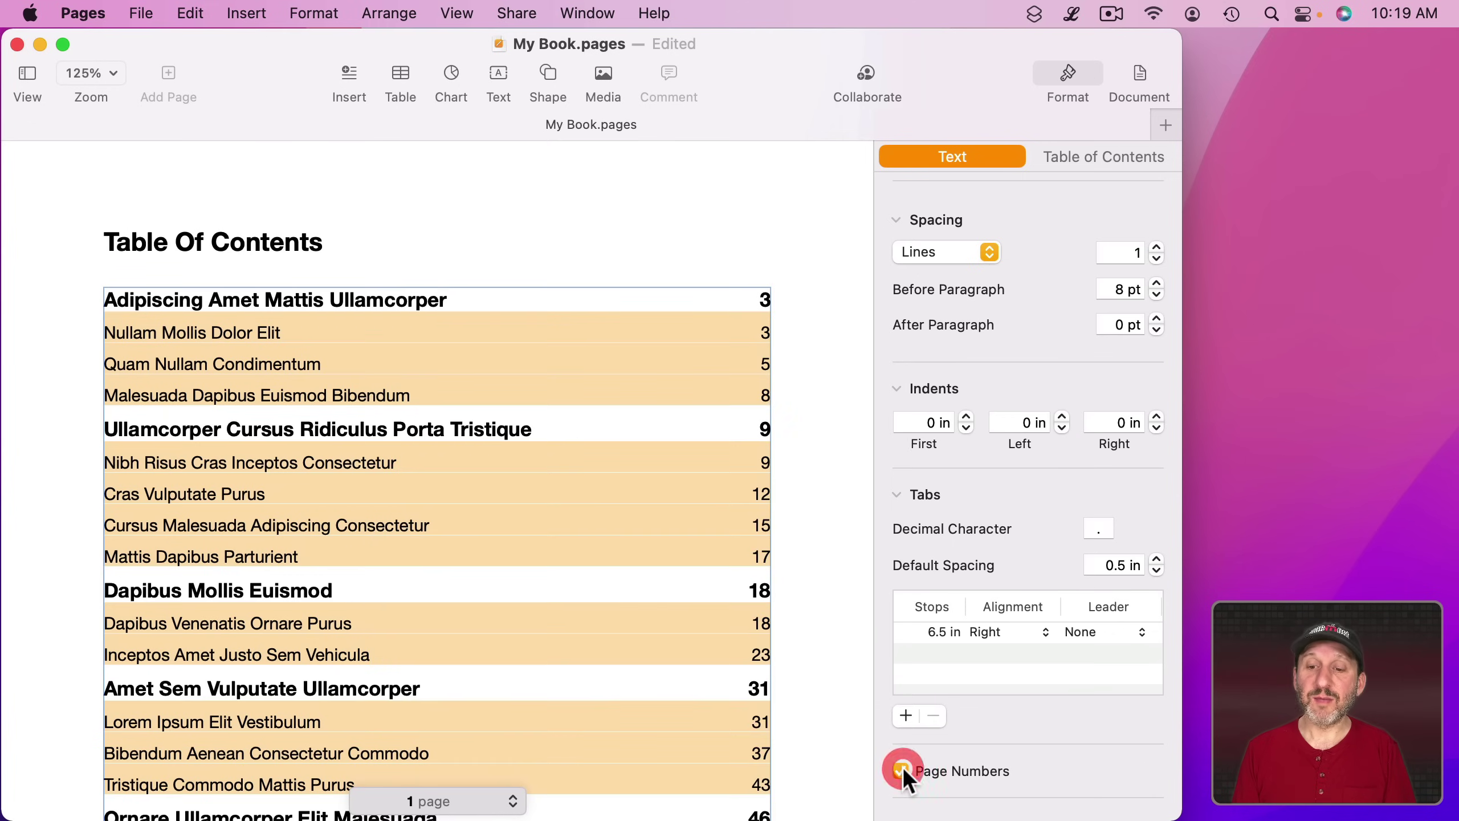
Try a 6.25 in right tab stop for the subheading entries' page numbers and undo it
left_click(945, 631)
left_click(940, 632)
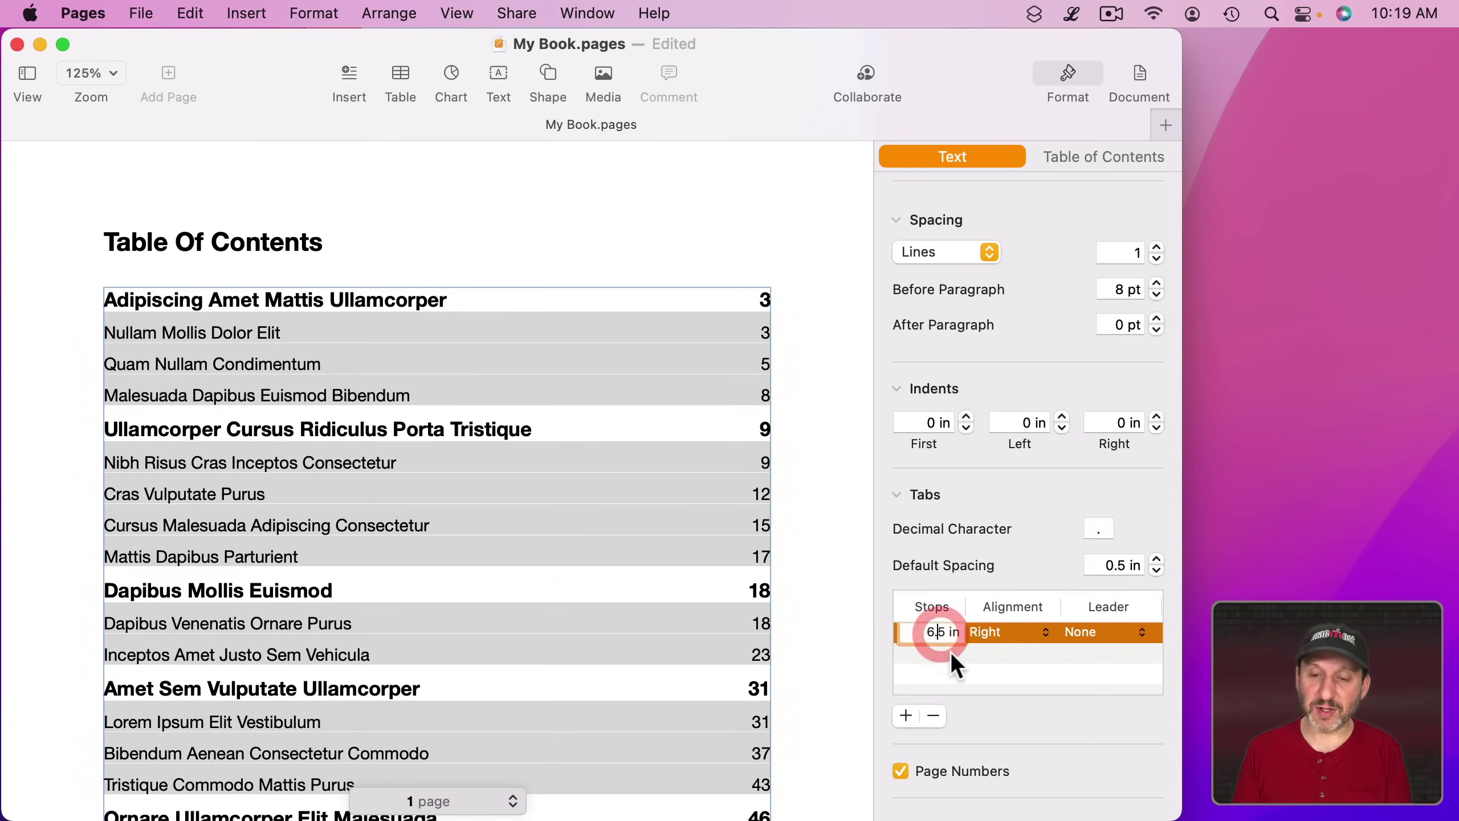
type("2")
key("Return")
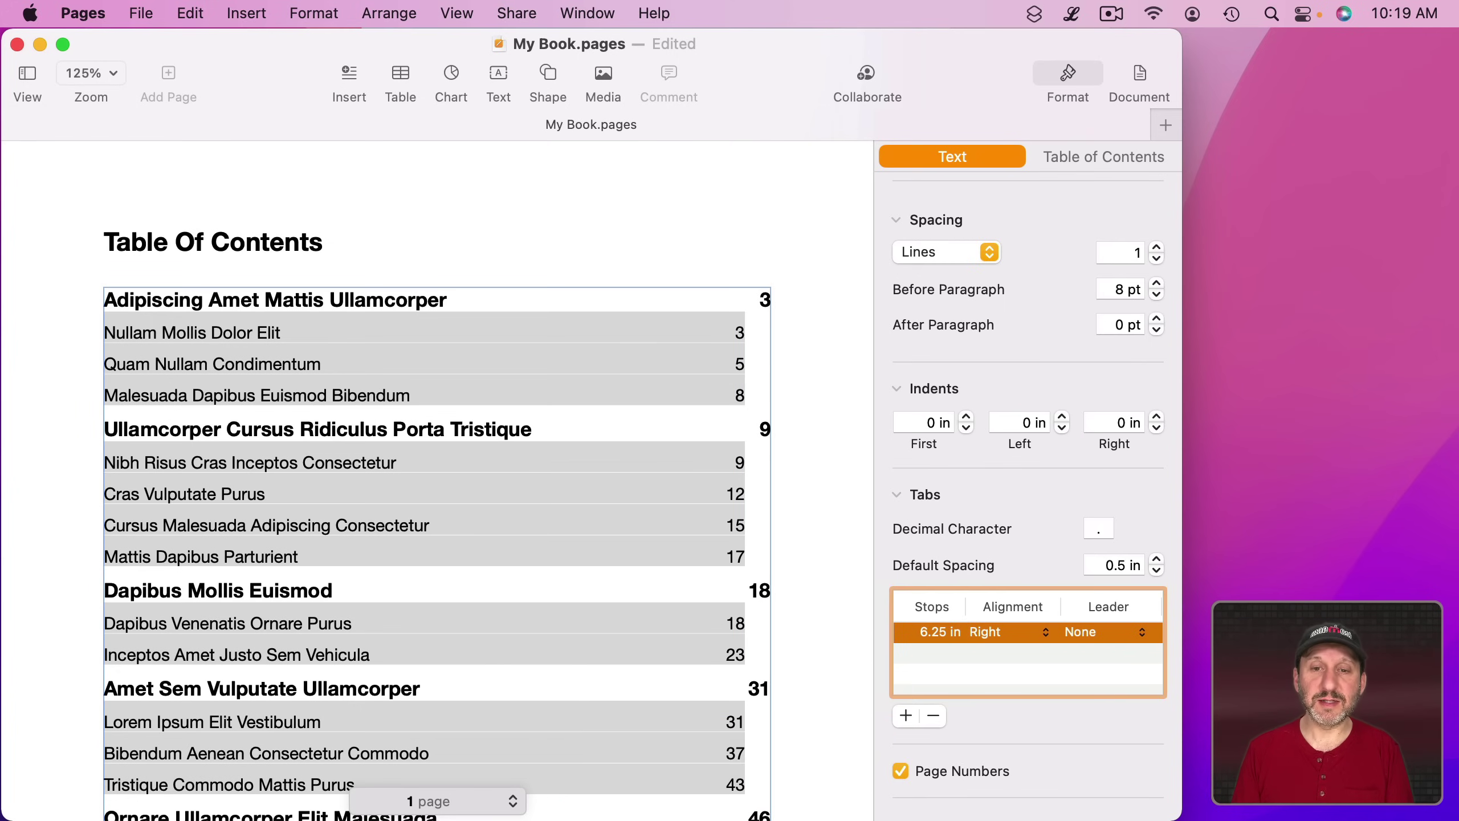
key("ctrl+z")
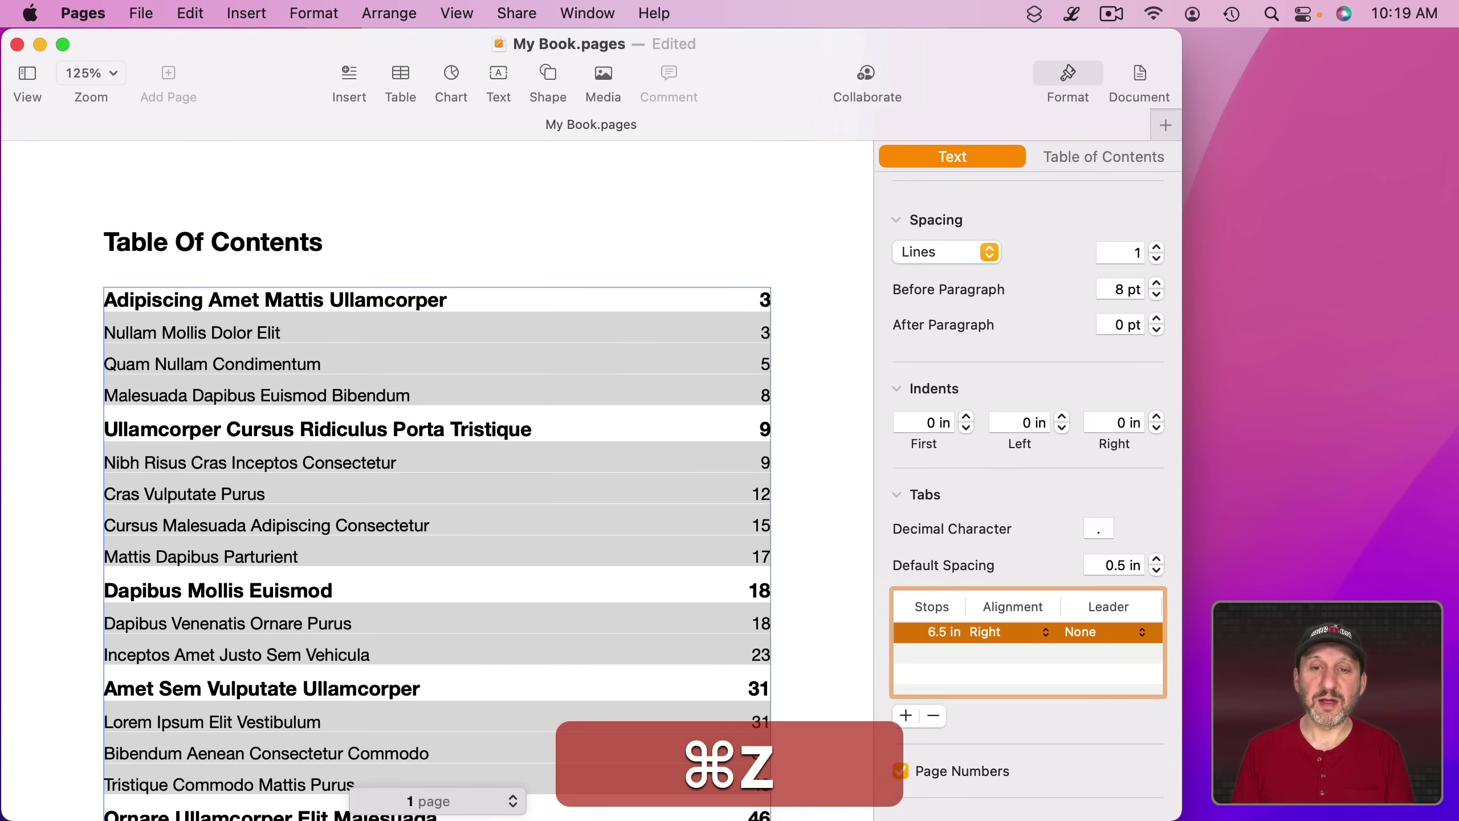
Set a 0.25 in first-line indent for the subheading entries and add a dotted tab leader to the chapter heading entries
left_click(967, 416)
left_click(144, 327)
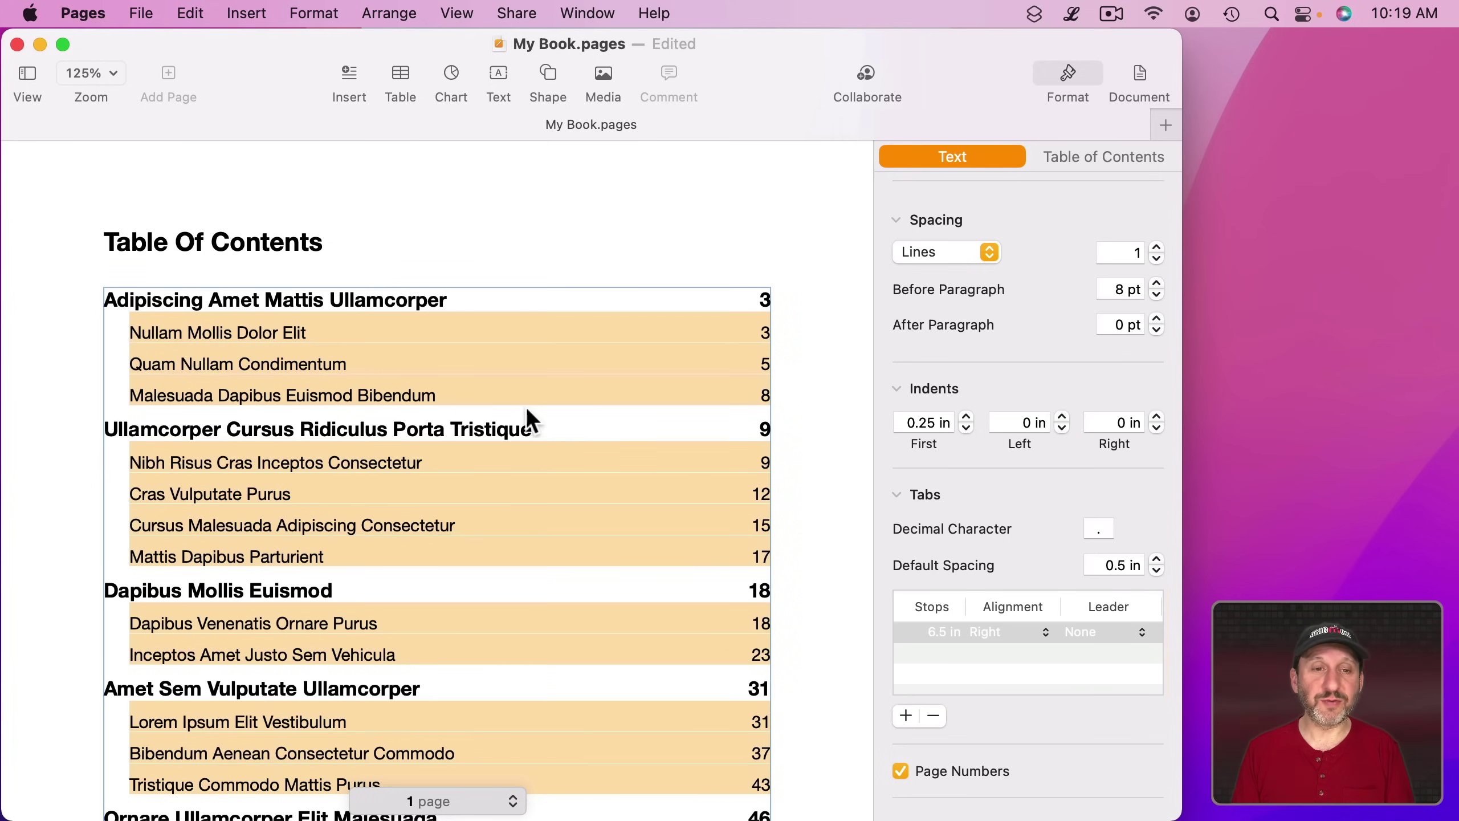
left_click(516, 302)
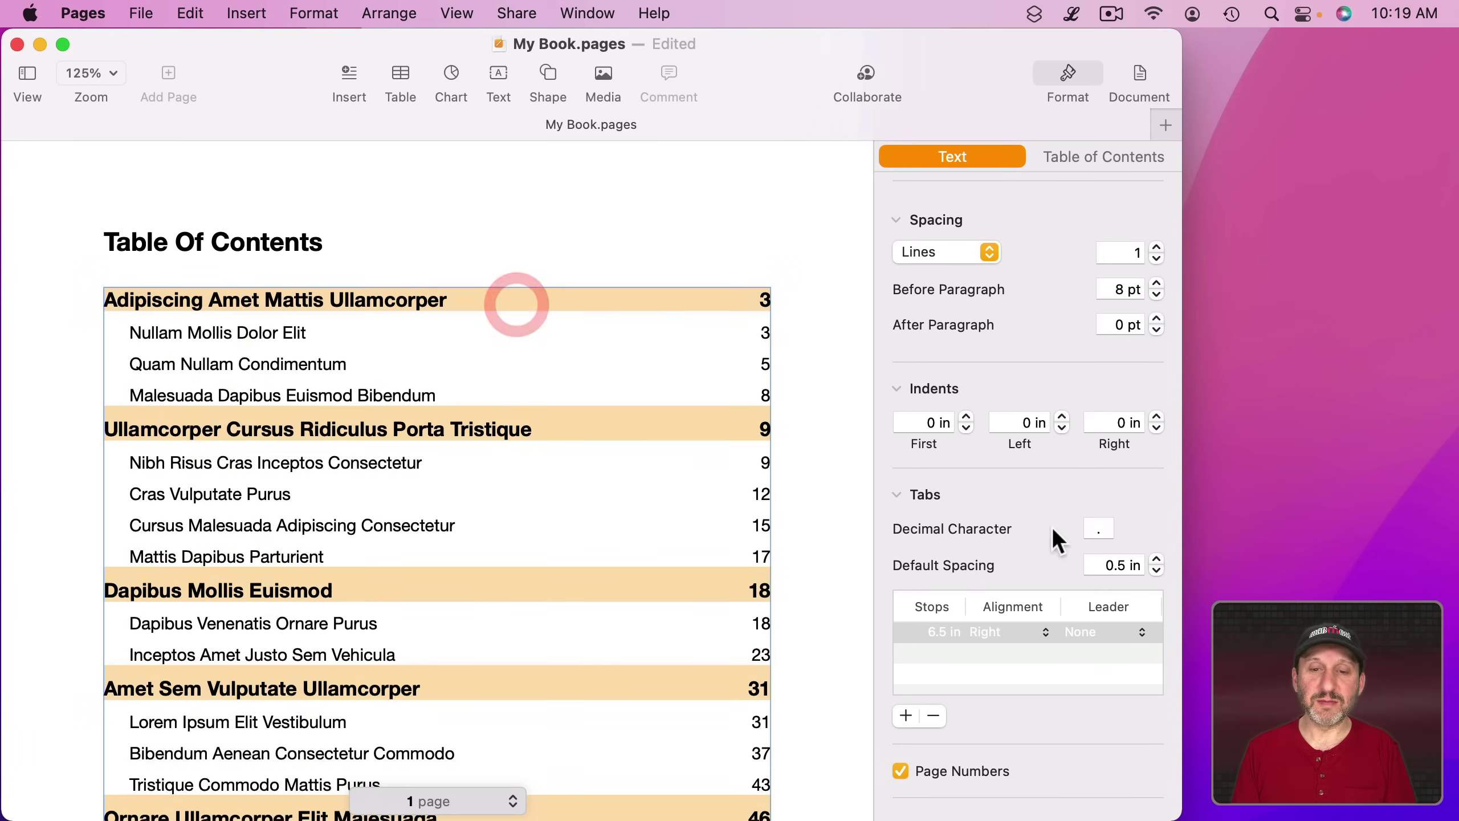
left_click(1141, 632)
left_click(1112, 661)
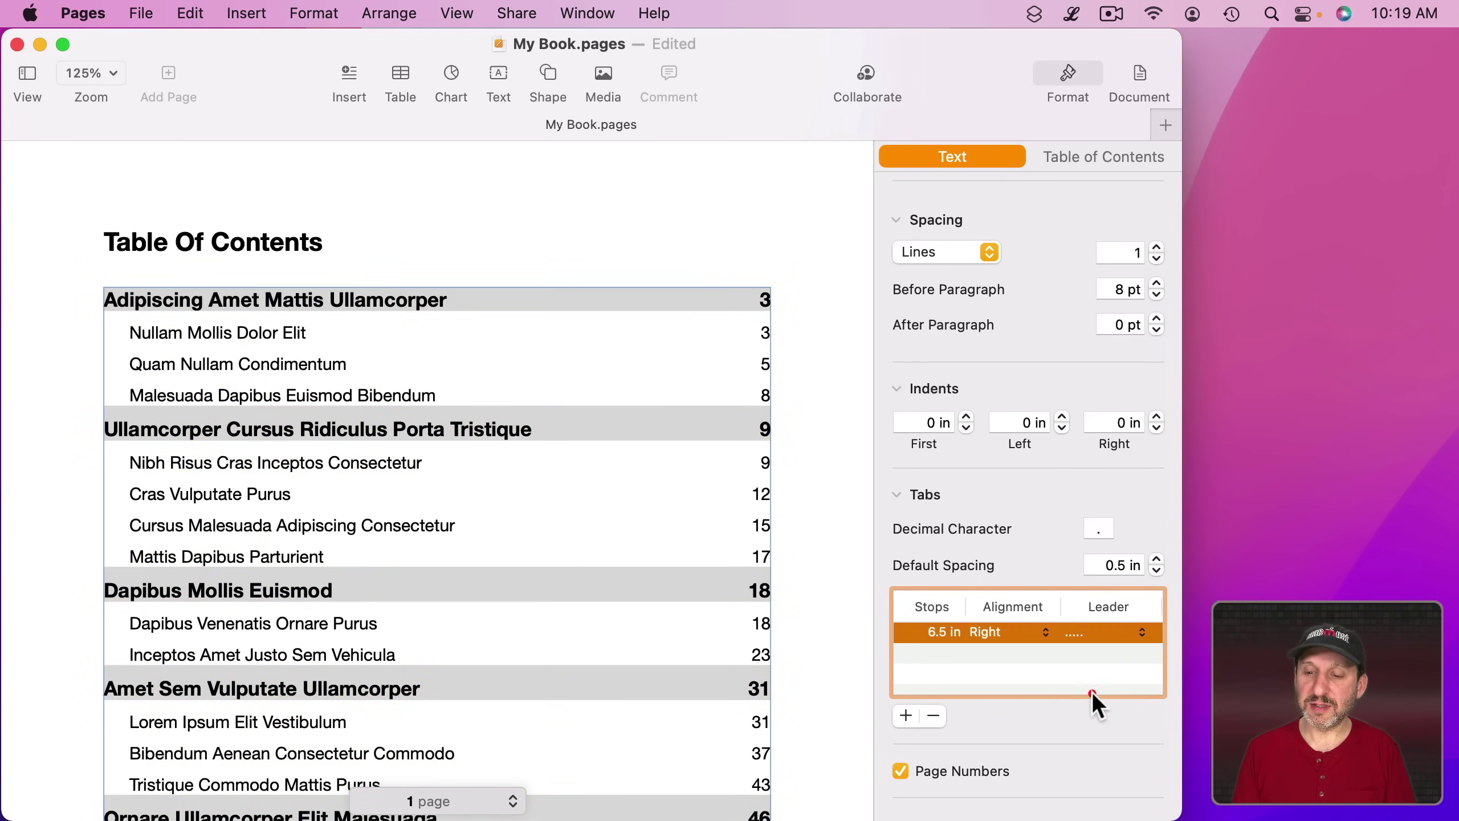
left_click(664, 546)
left_click(540, 294)
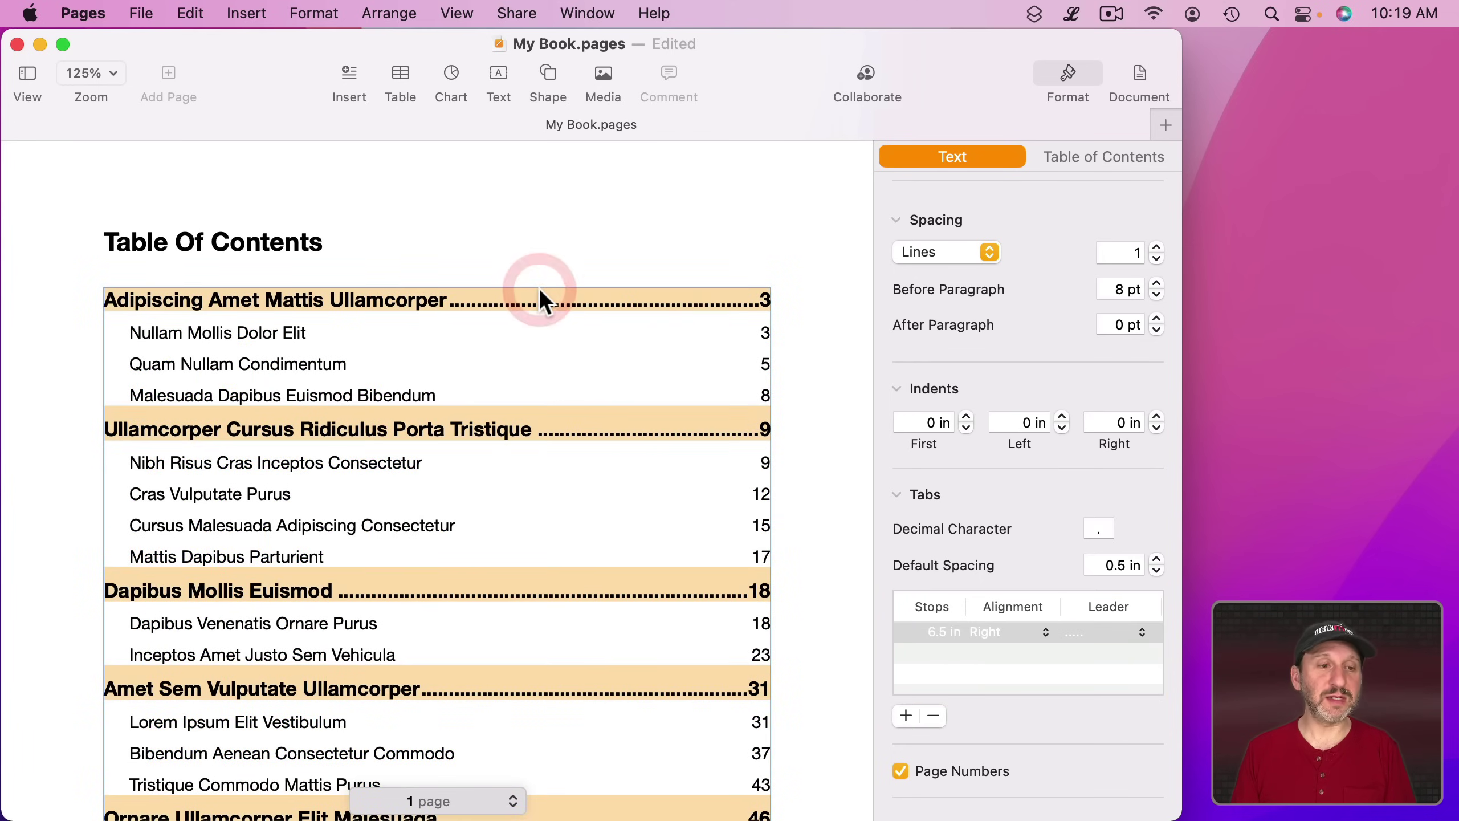
scroll(449, 323, "up", 3)
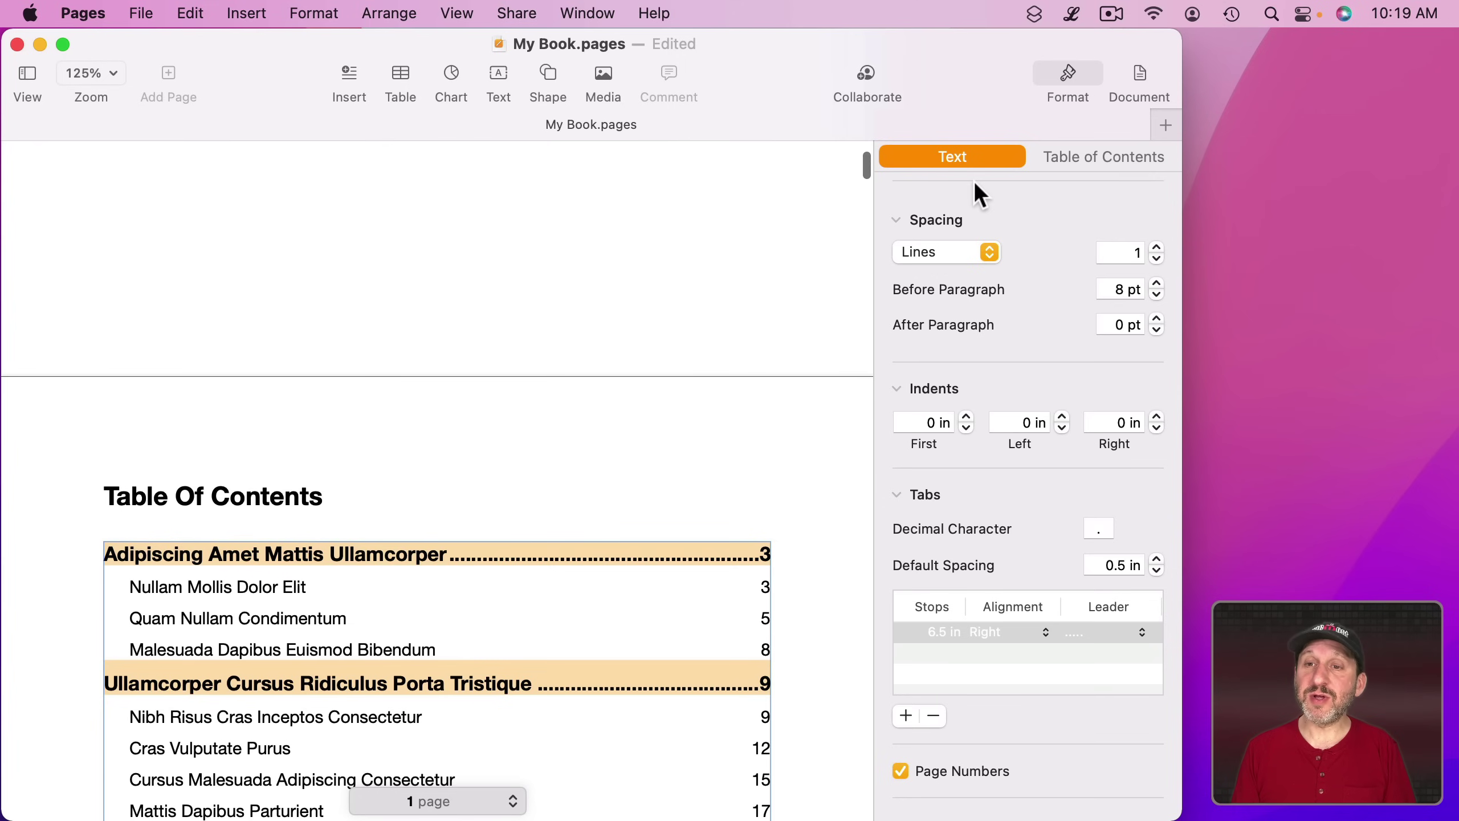
left_click(1078, 163)
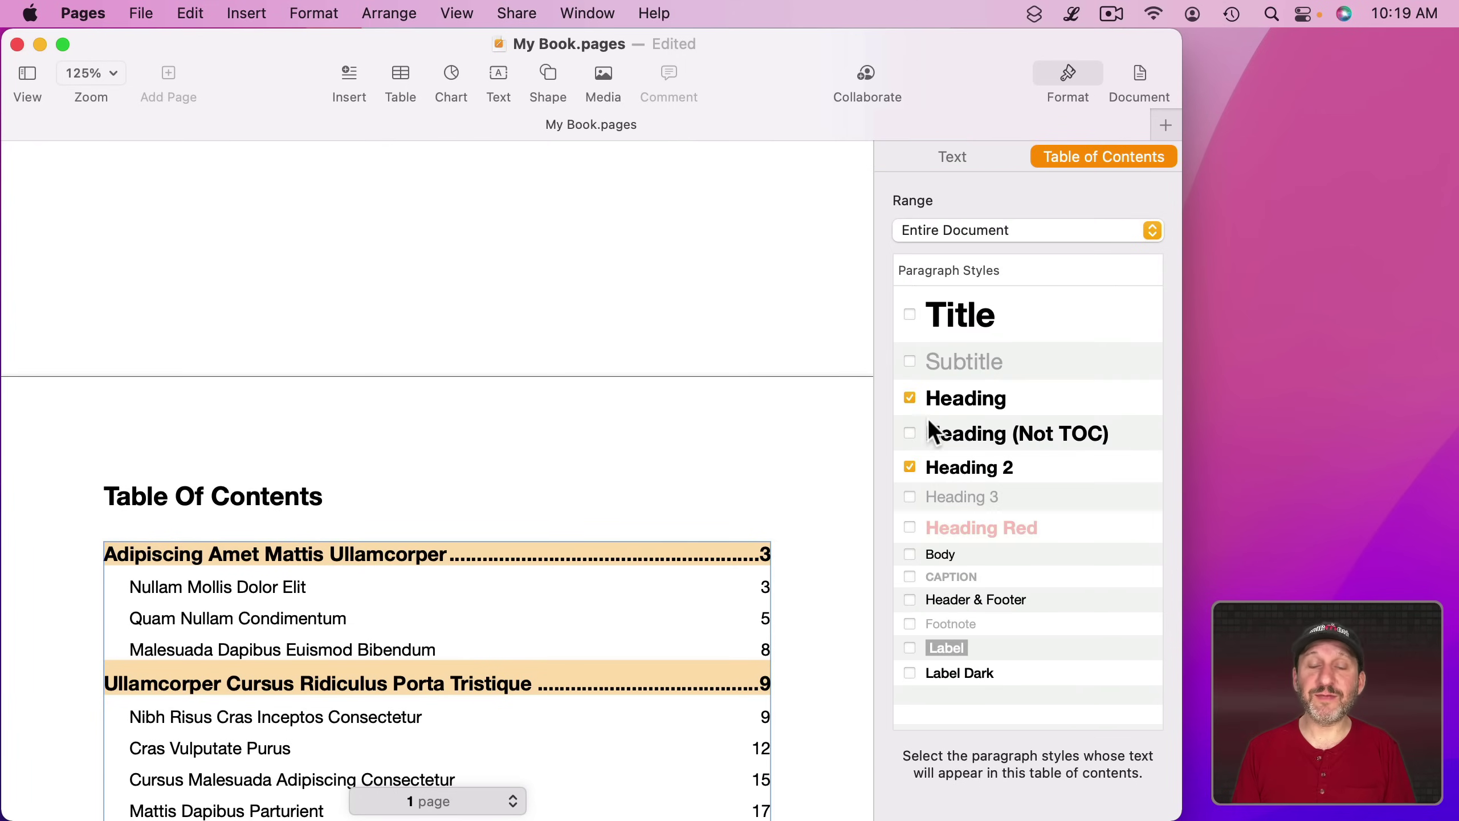
scroll(442, 558, "down", 4)
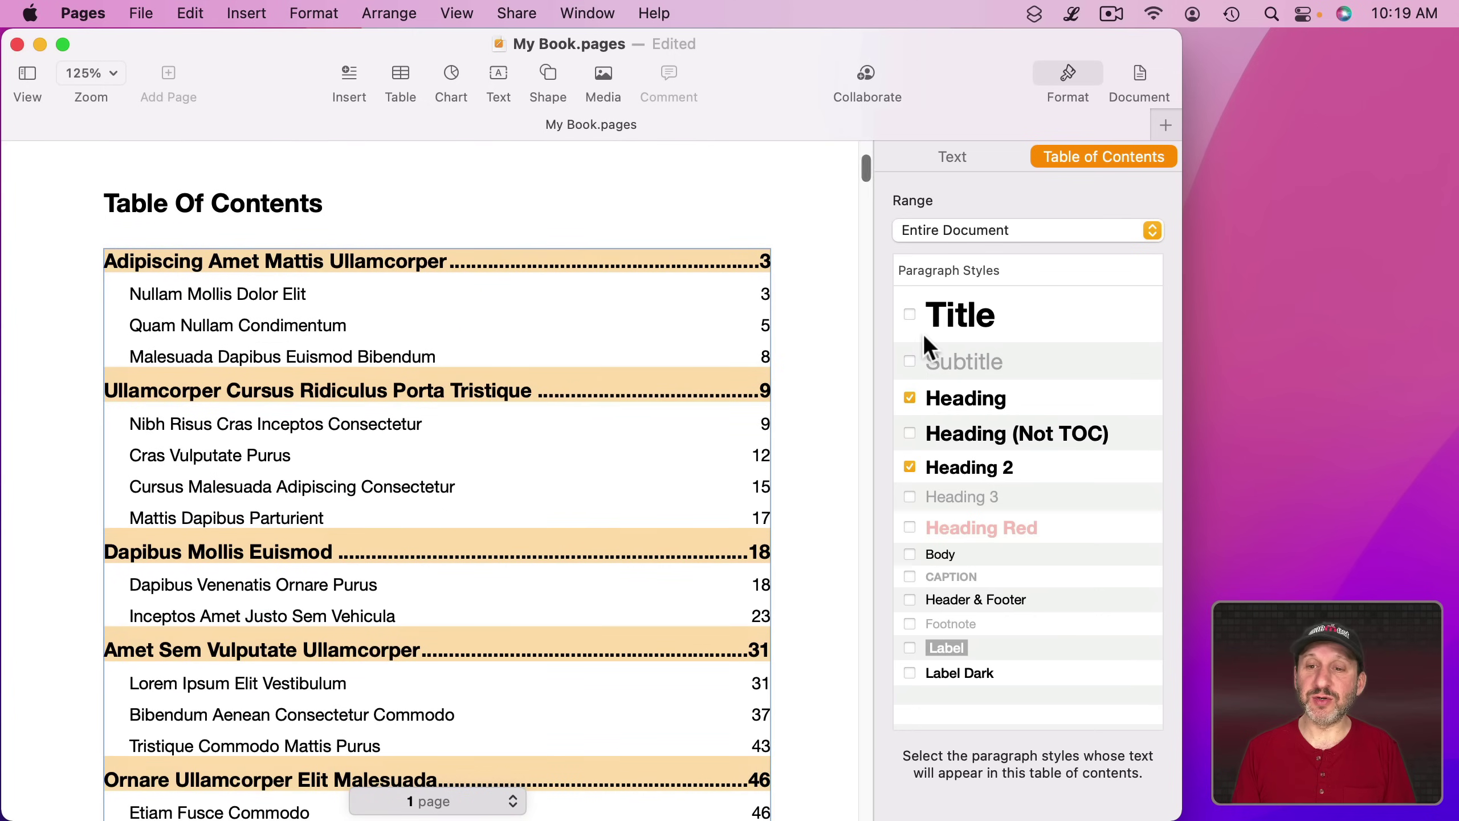
left_click(302, 296)
Insert a square from the basic shapes by the "Elementum sagittis" body paragraph and move it up so it overlaps the paragraph above
scroll(420, 453, "down", 10)
scroll(422, 453, "down", 15)
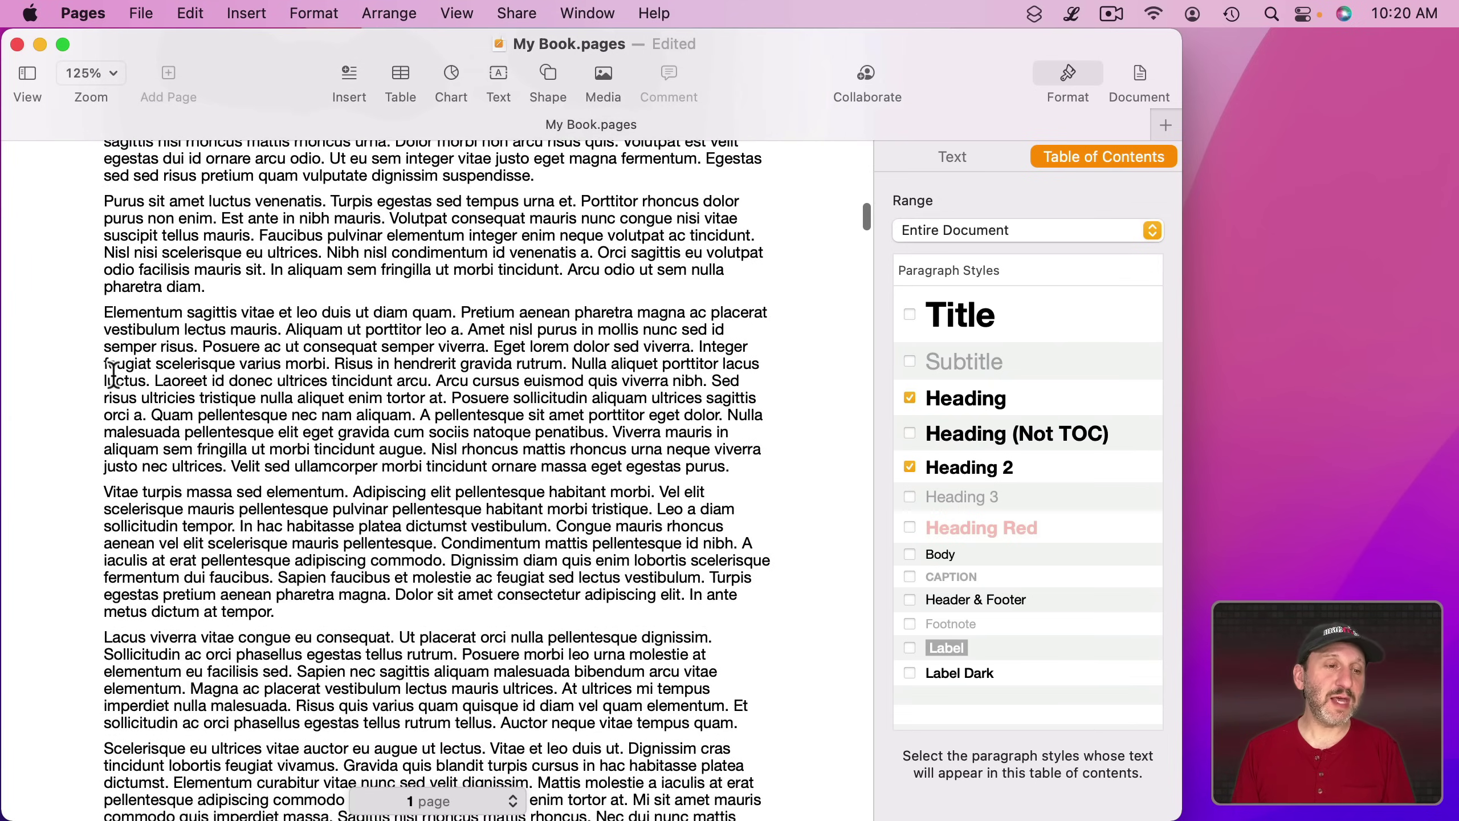
left_click(102, 311)
left_click(548, 74)
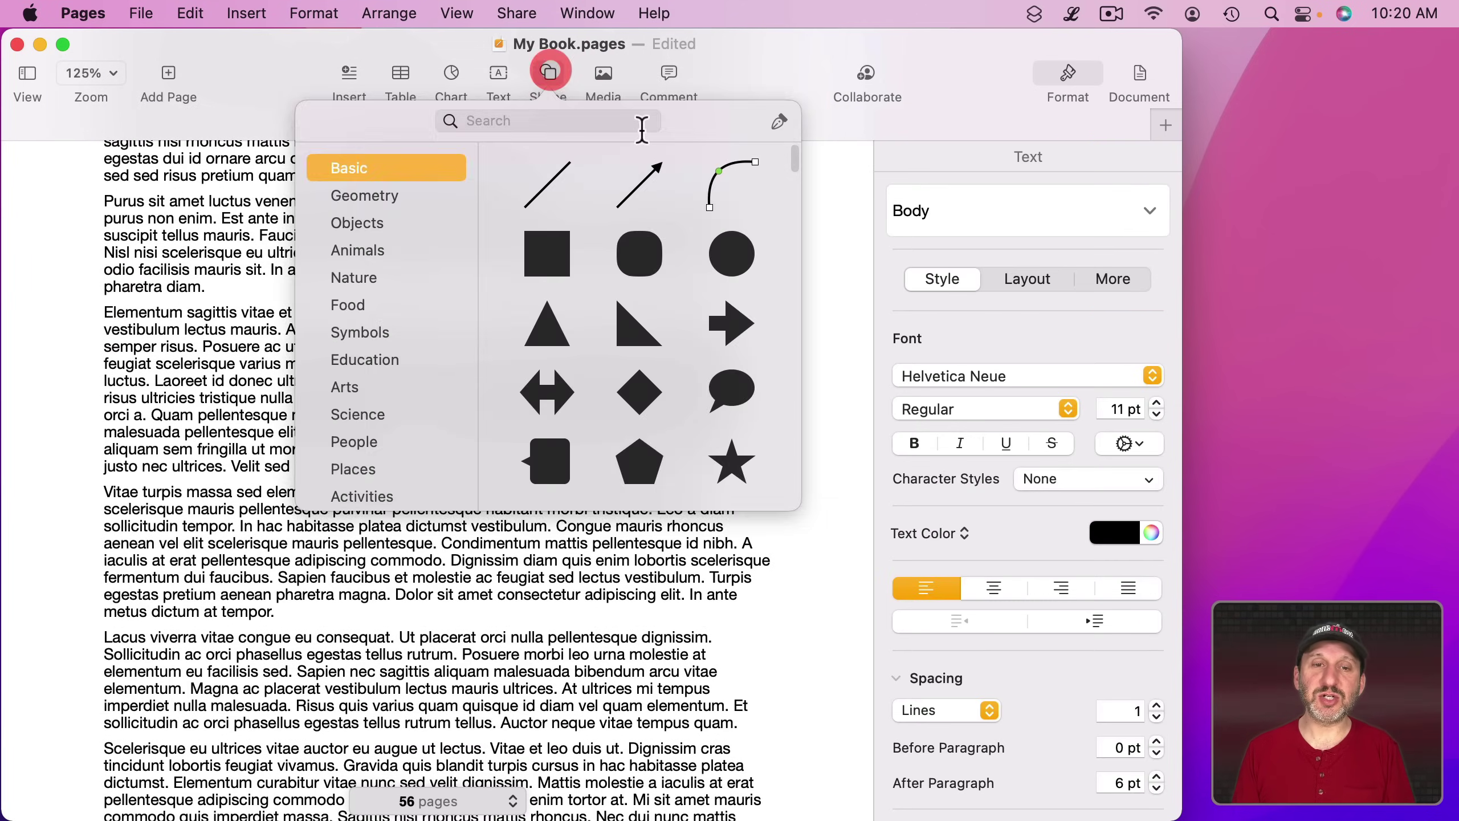
left_click(565, 244)
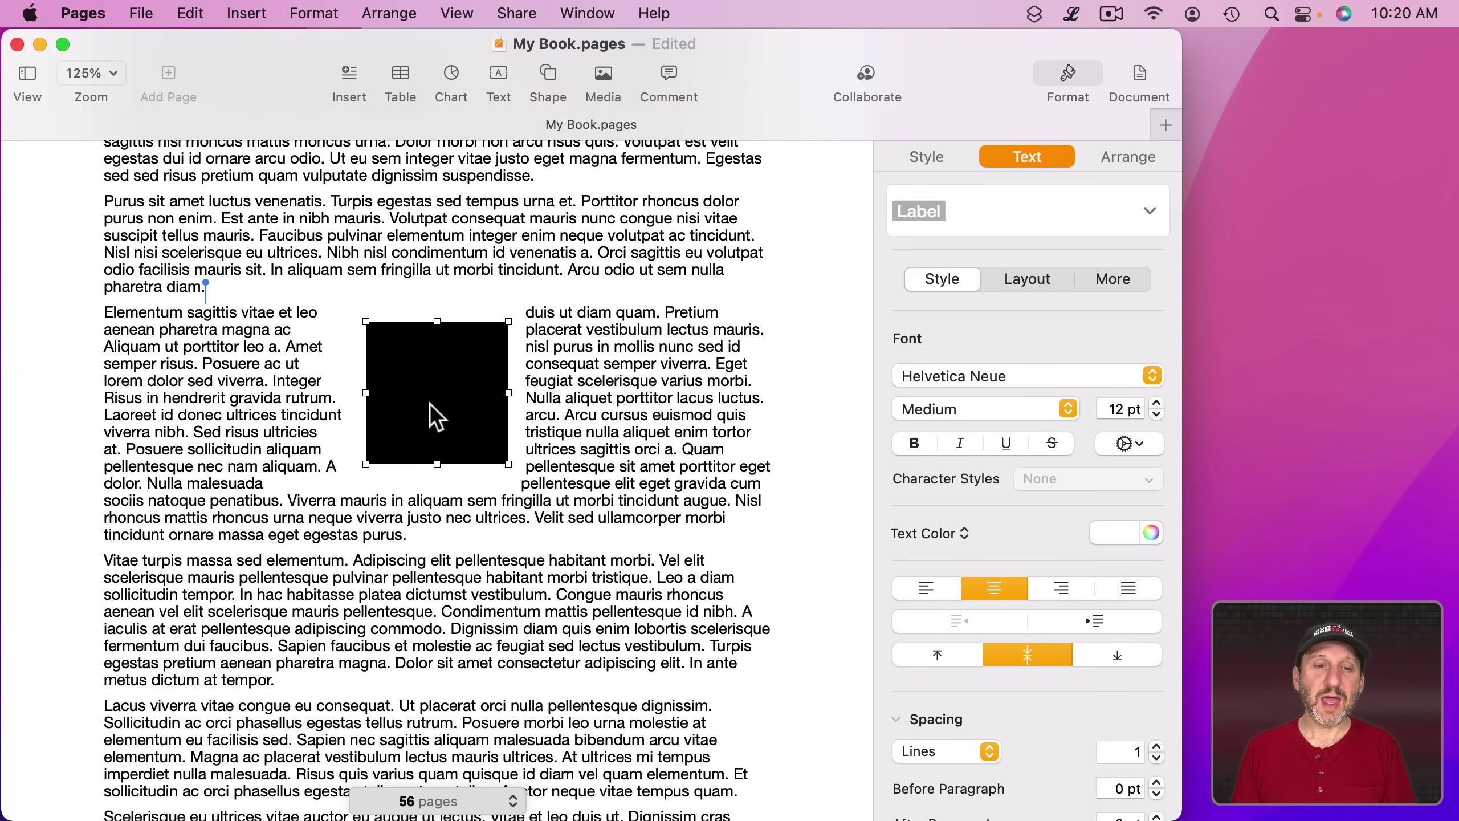
left_click_drag(386, 370, 449, 388)
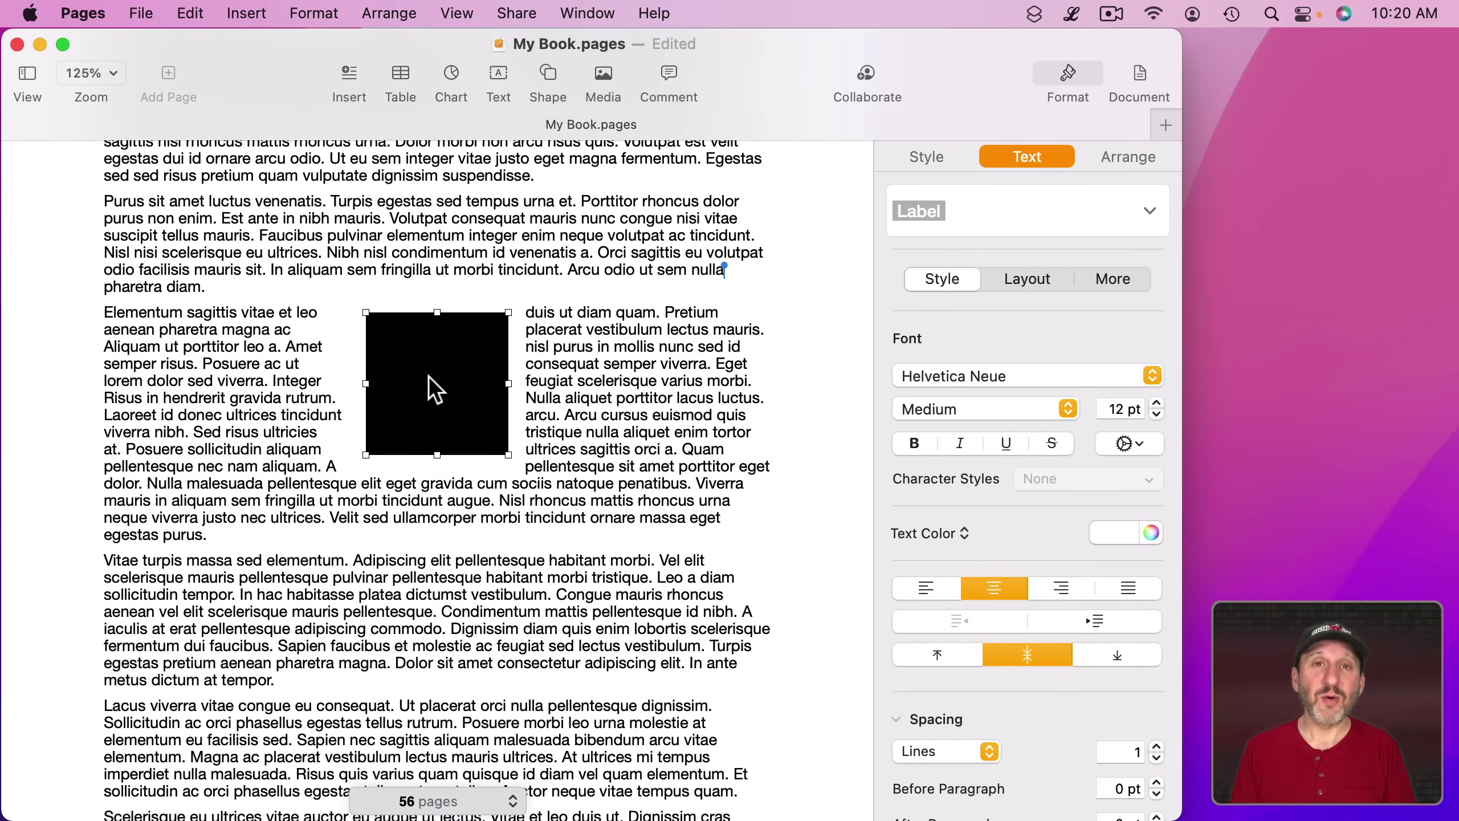
left_click_drag(429, 375, 461, 301)
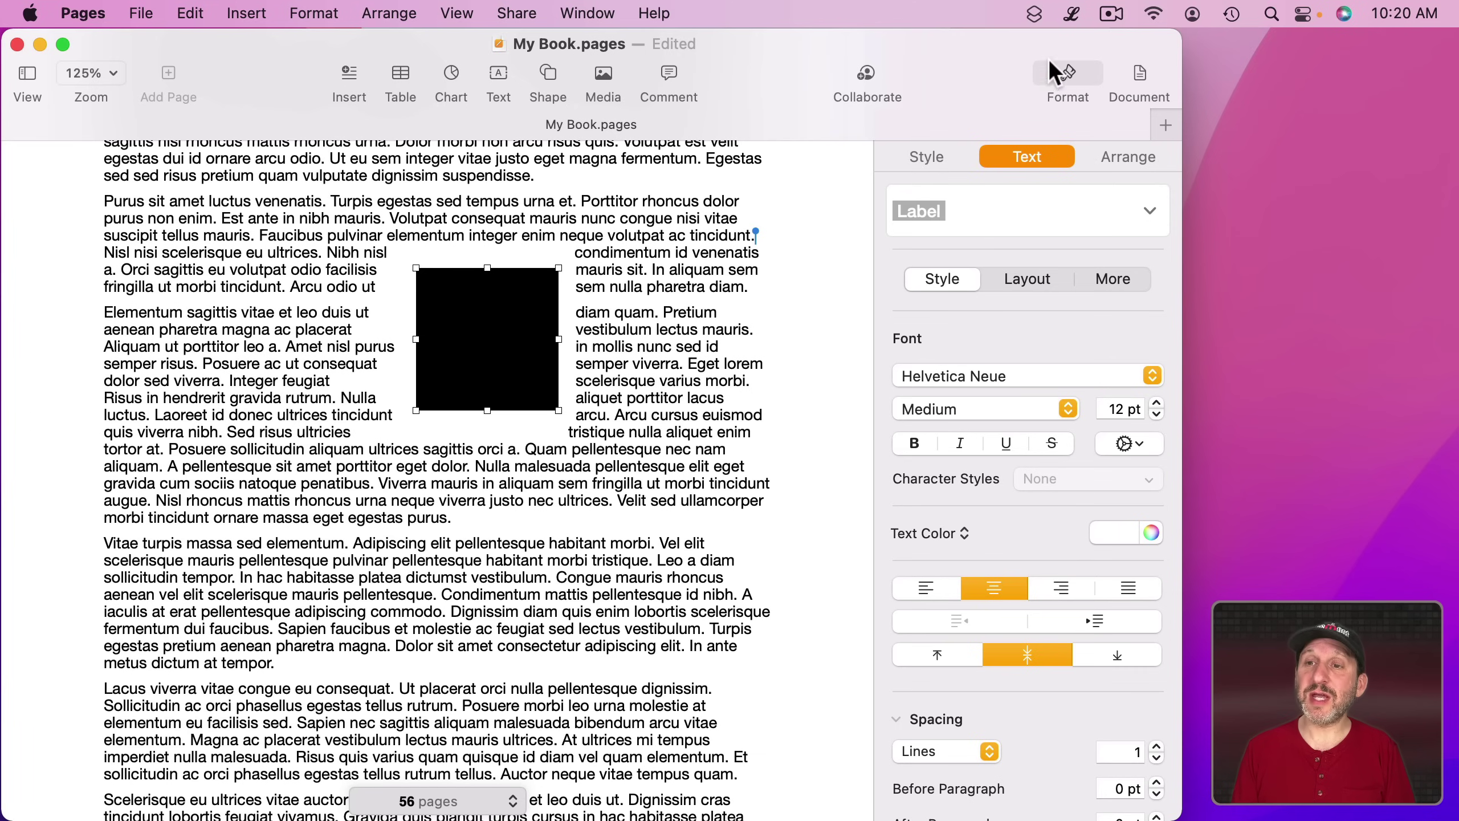
Set the square's text wrap to Inline with Text
left_click(1127, 156)
left_click(960, 294)
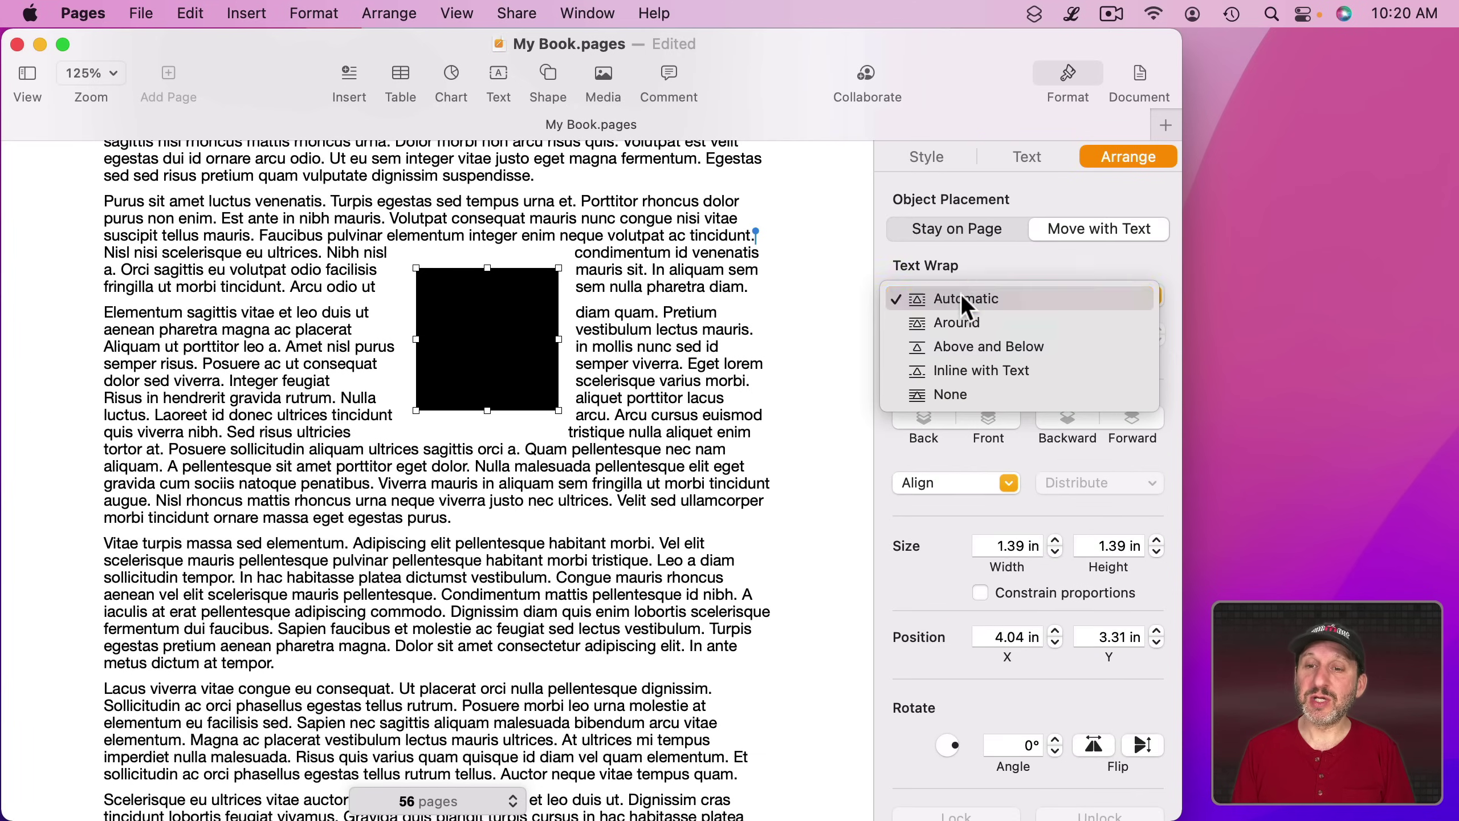
left_click(951, 373)
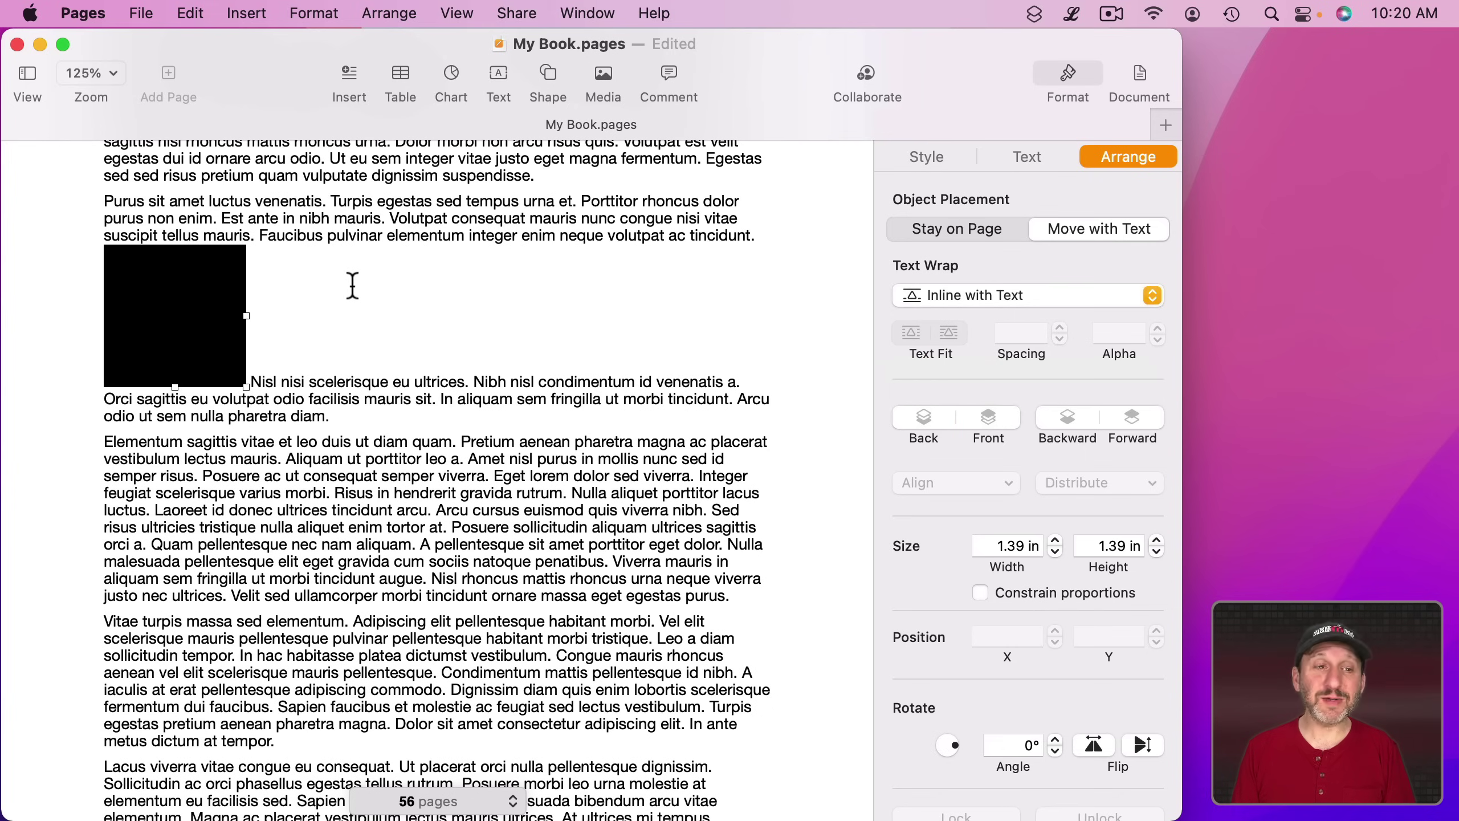
Cut the inline square and paste it into a new empty paragraph above the "Elementum sagittis" paragraph
left_click_drag(270, 310, 201, 319)
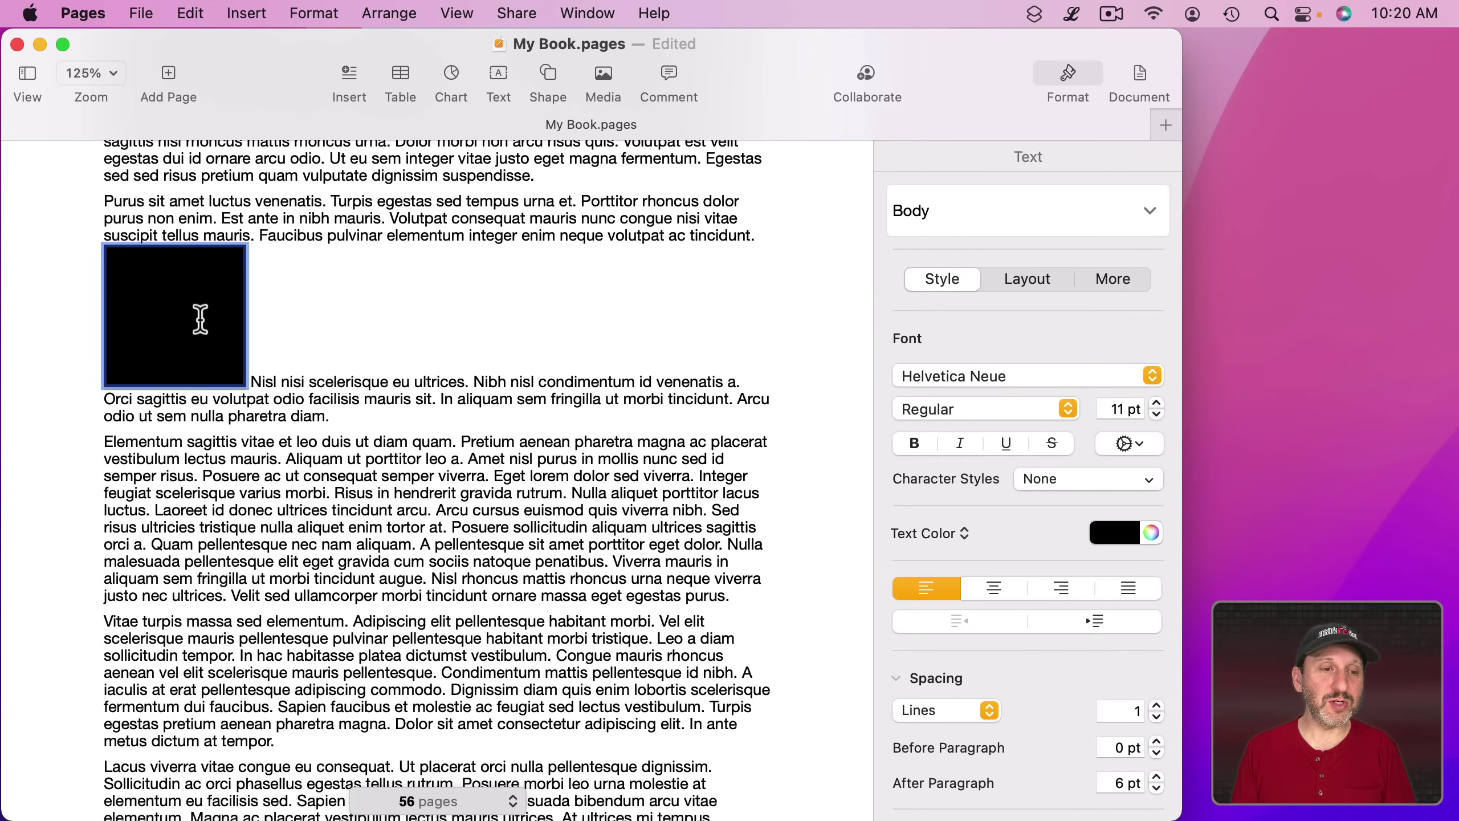
key("super+x")
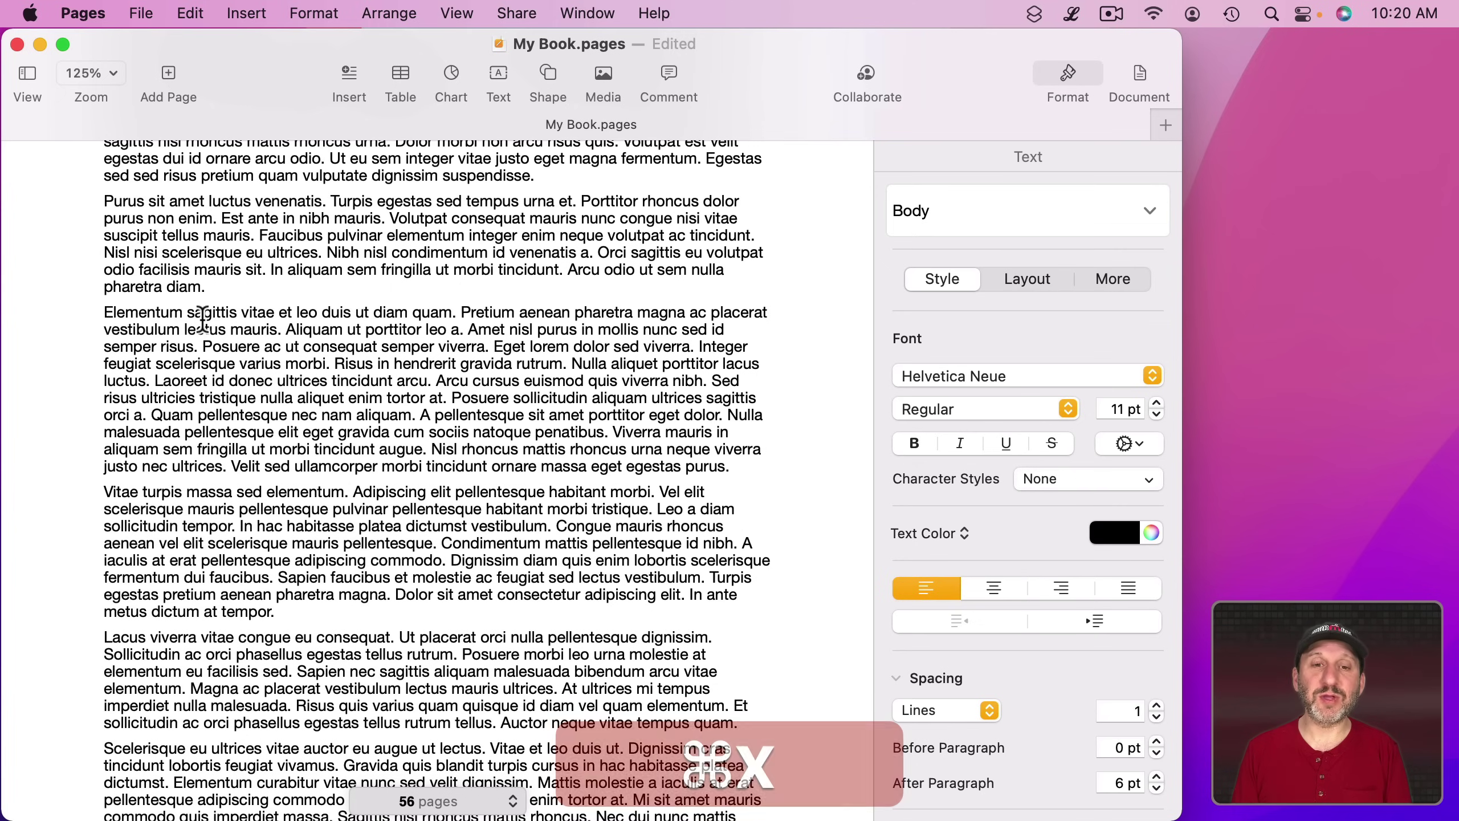
key("Return")
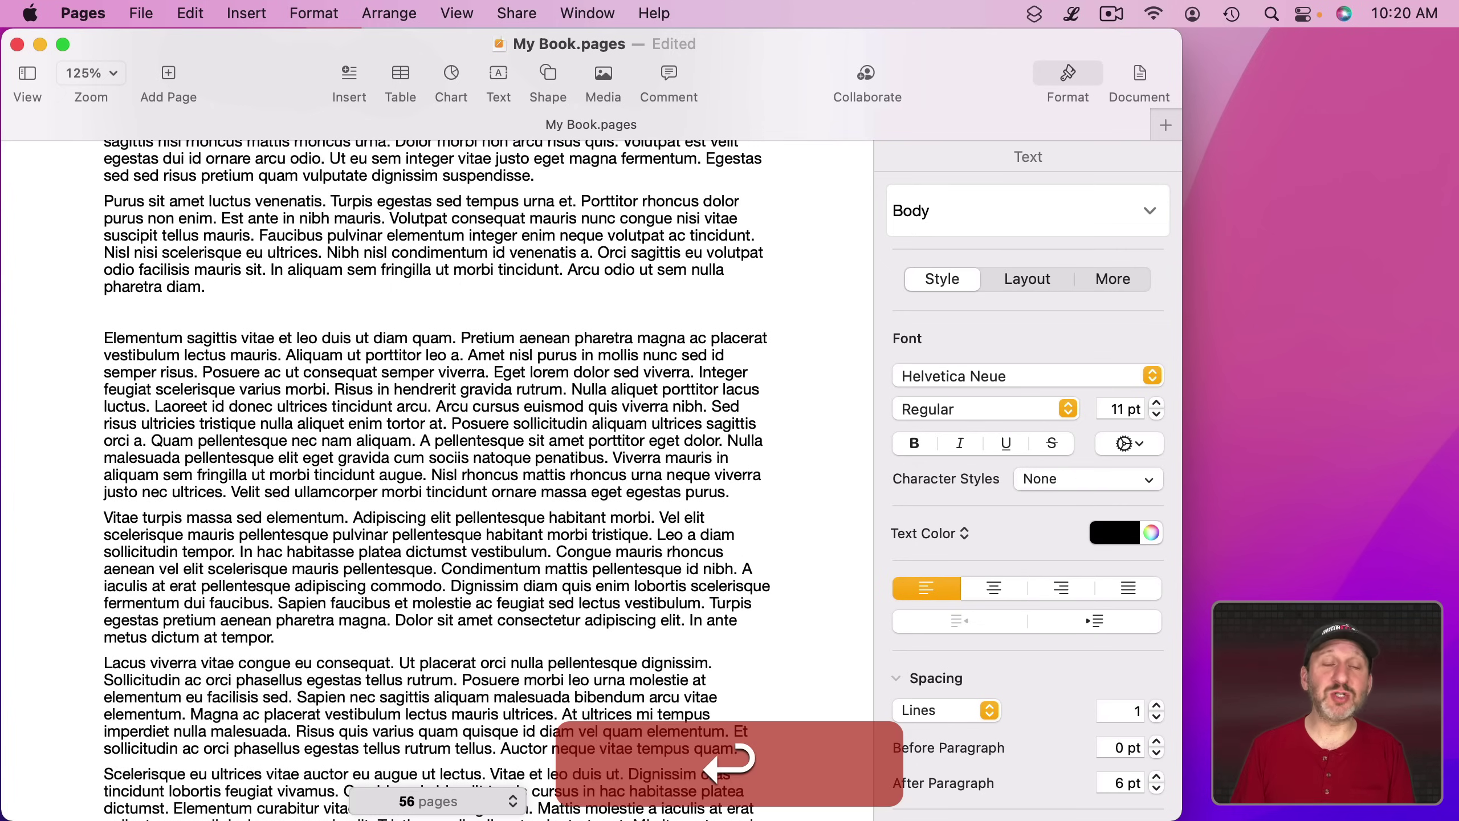
key("super+v")
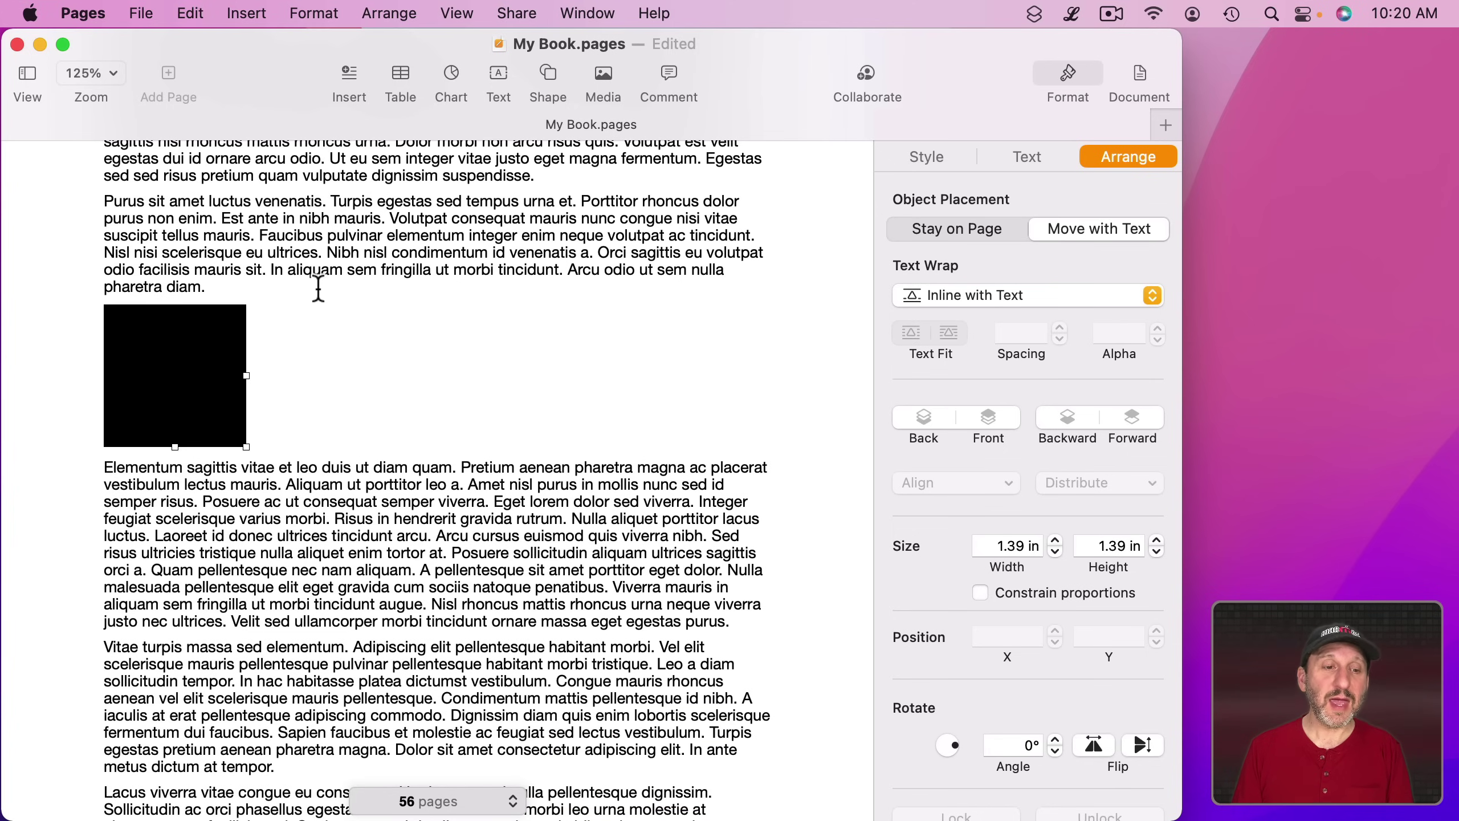
Add a new line below the square with the text "Caption"
left_click(314, 357)
key("Return")
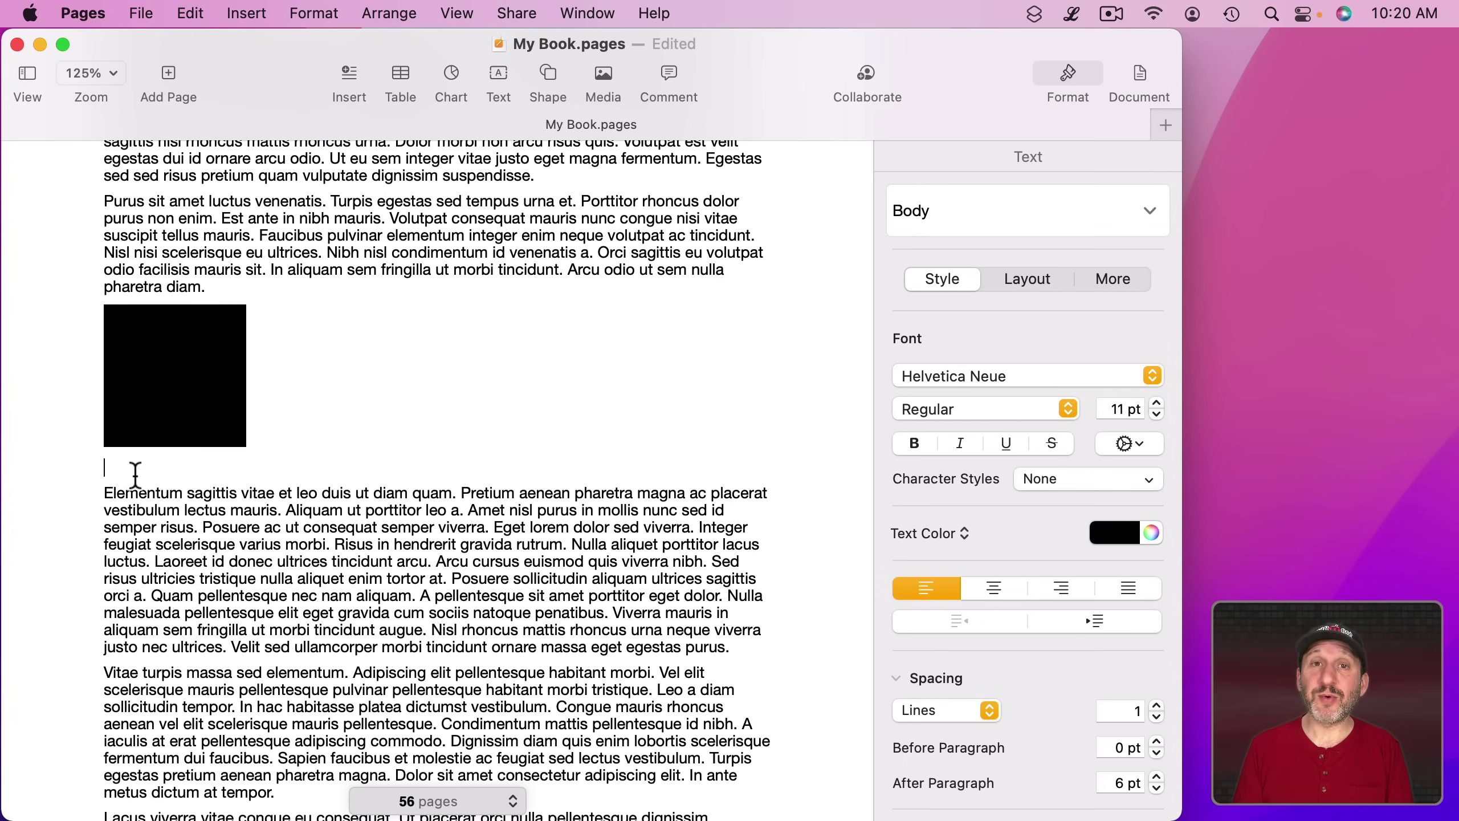
type("Caption")
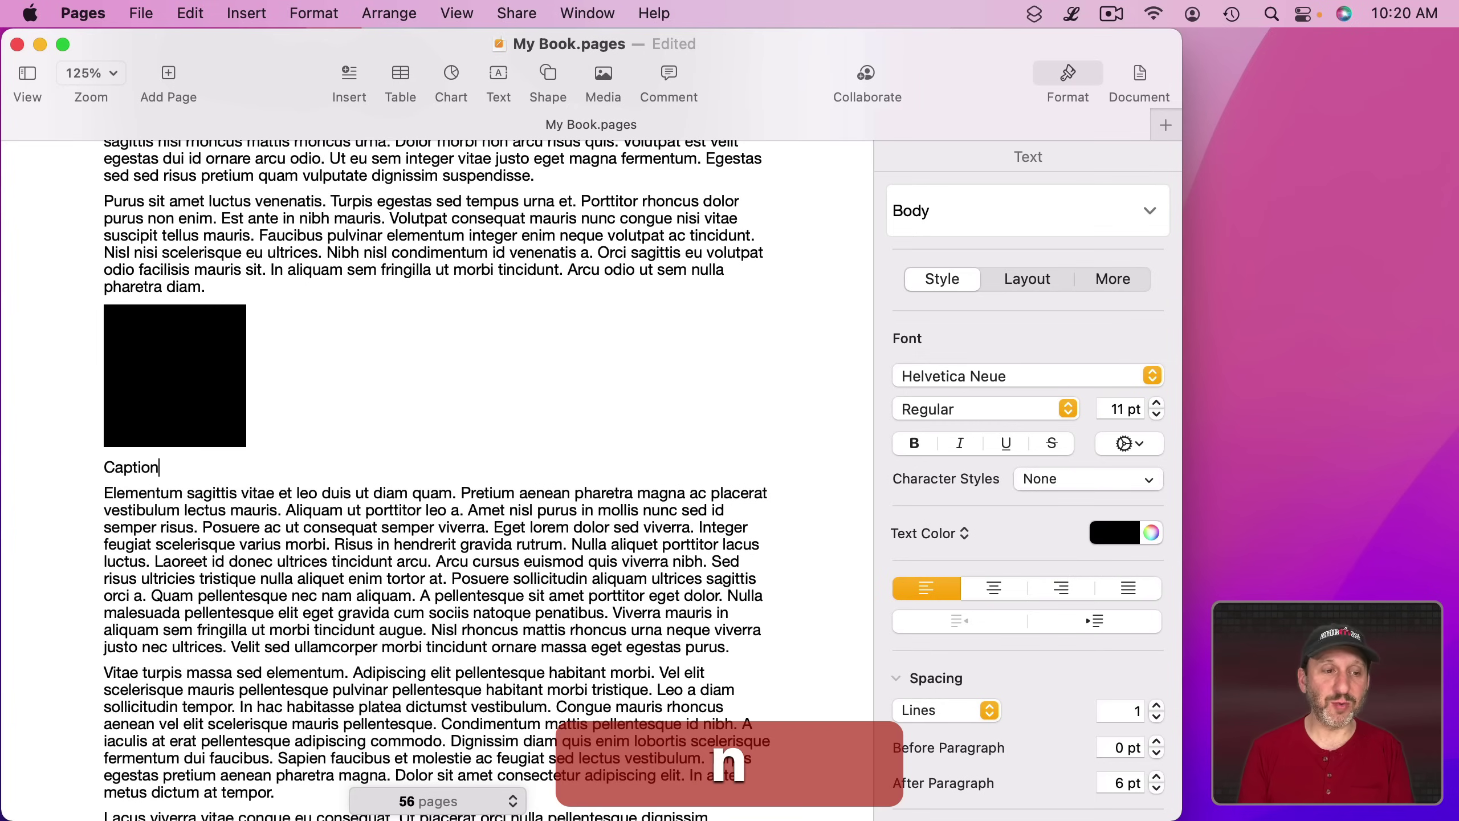
Try the built-in caption option on the inline square and turn it back off
left_click(244, 385)
scroll(960, 604, "down", 3)
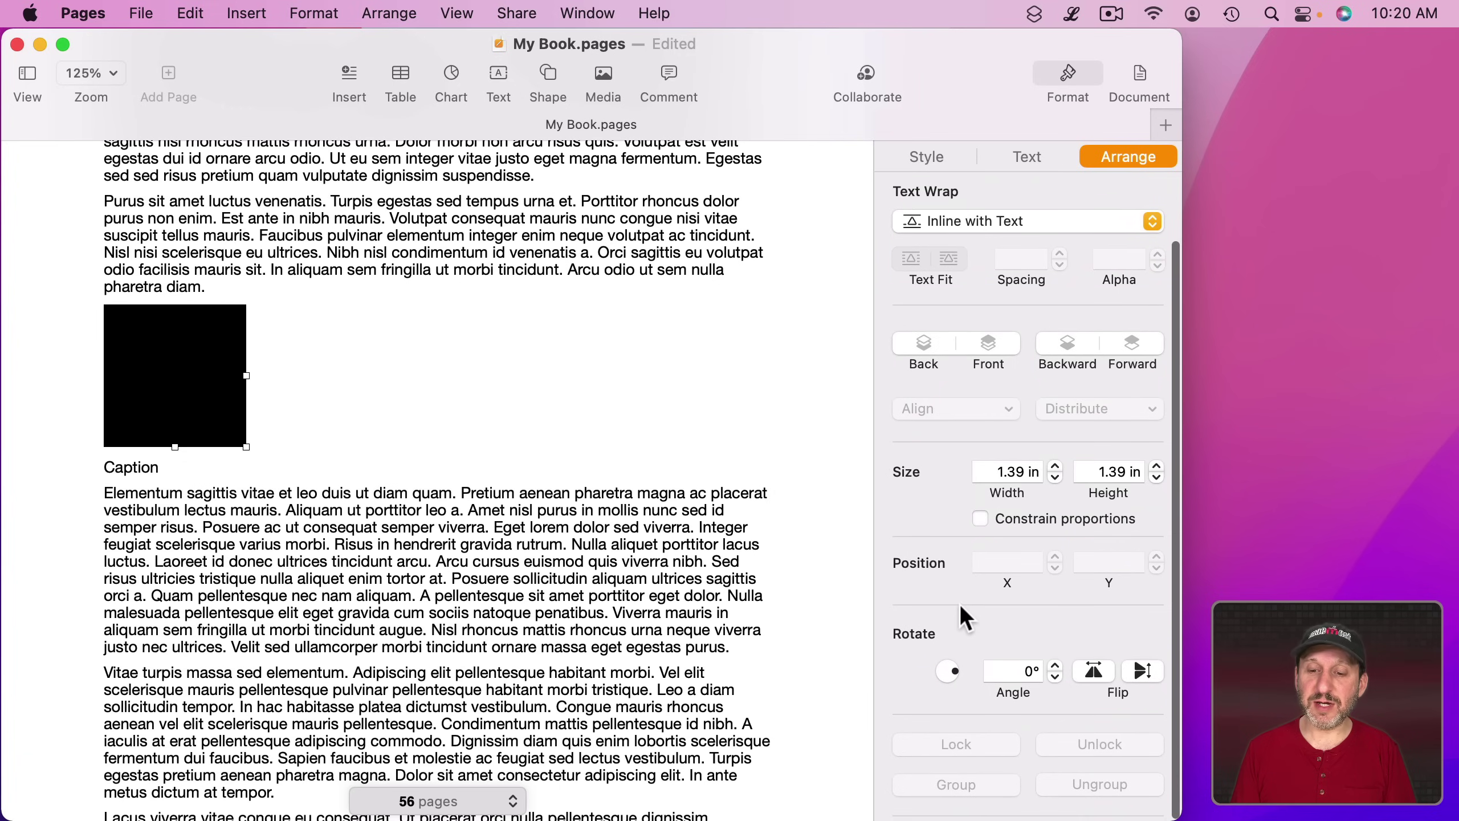
left_click(927, 156)
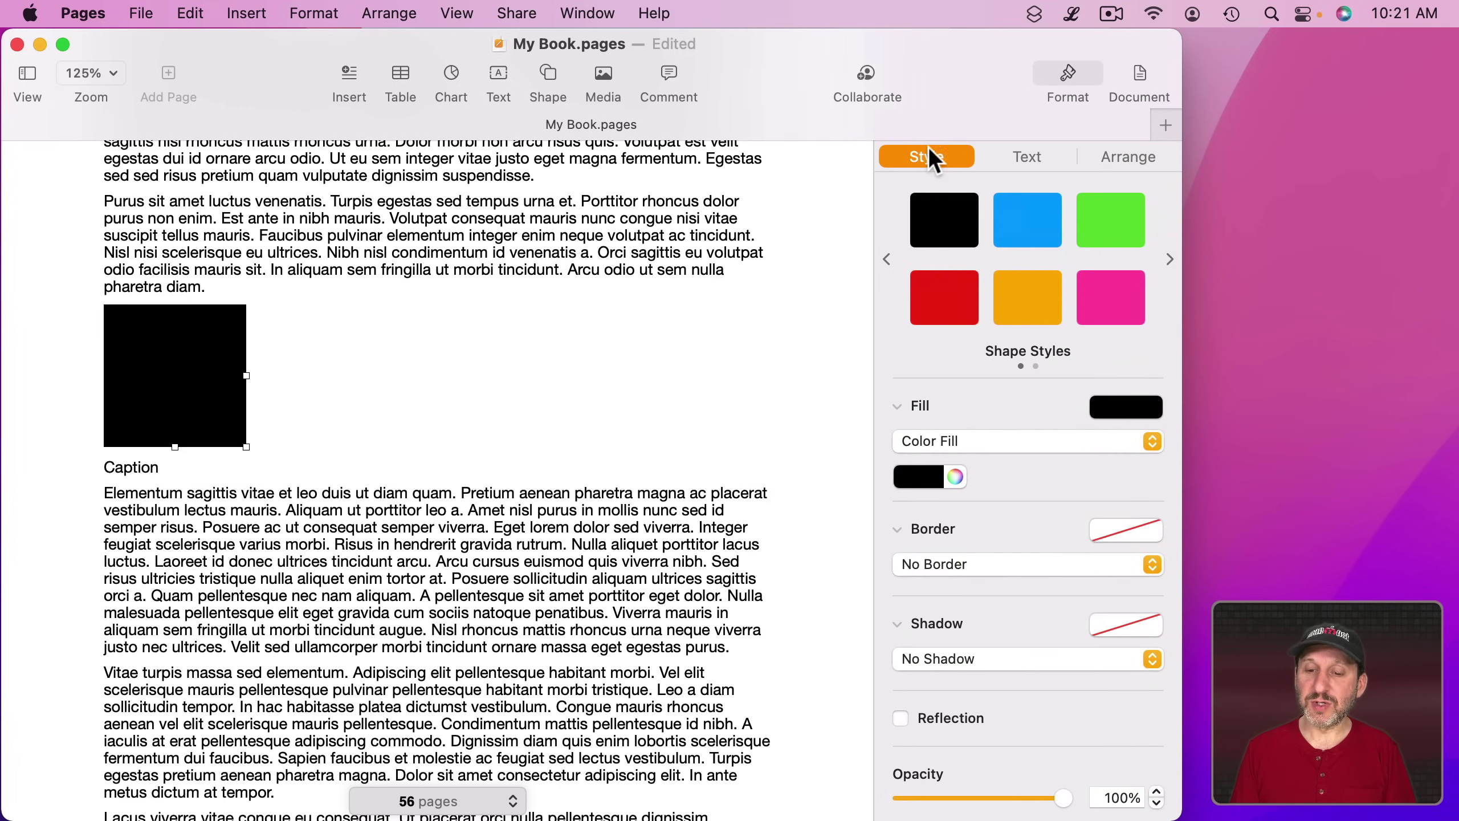
scroll(1003, 469, "down", 4)
left_click(901, 790)
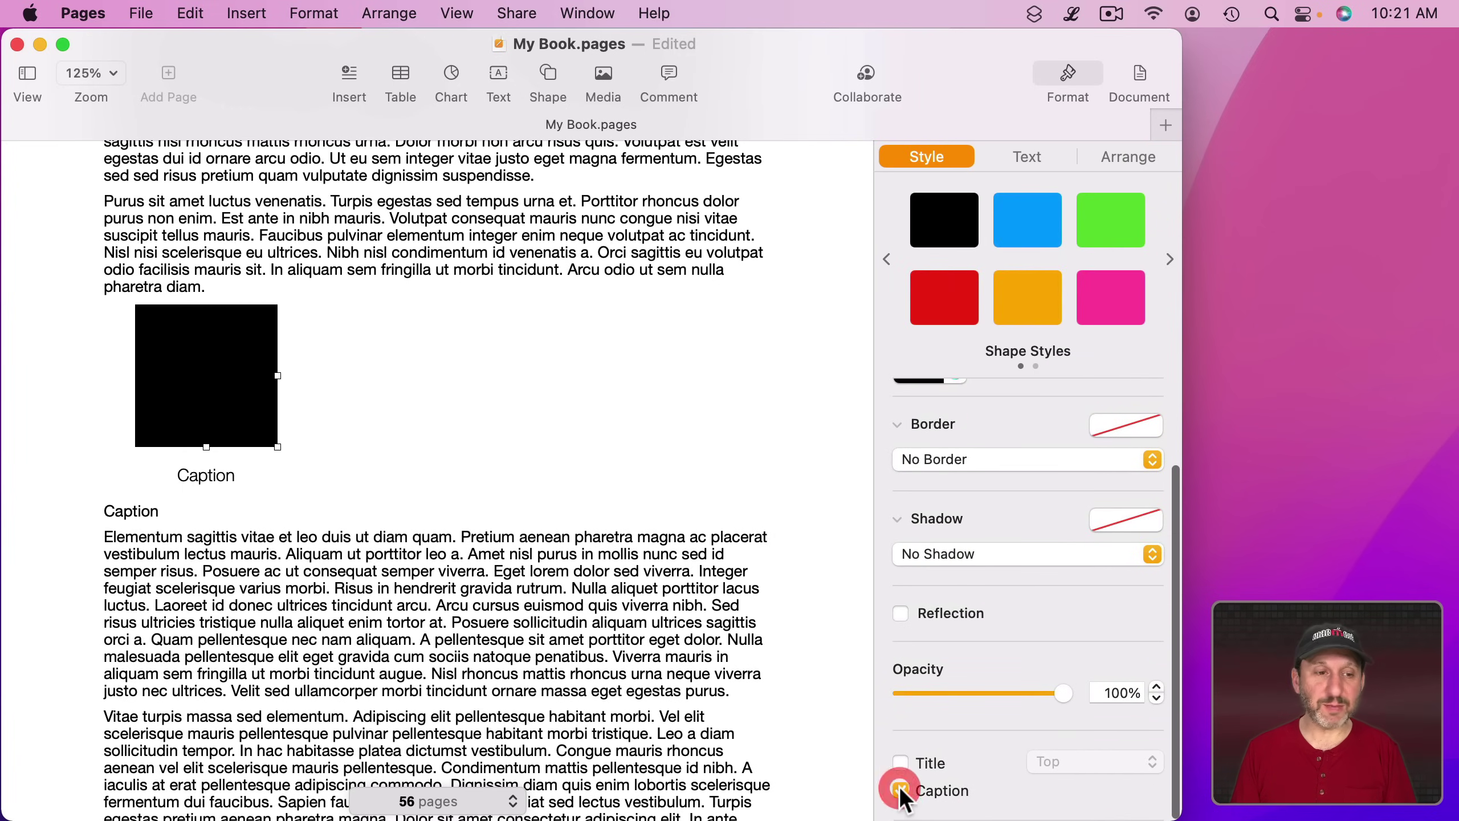
left_click(901, 790)
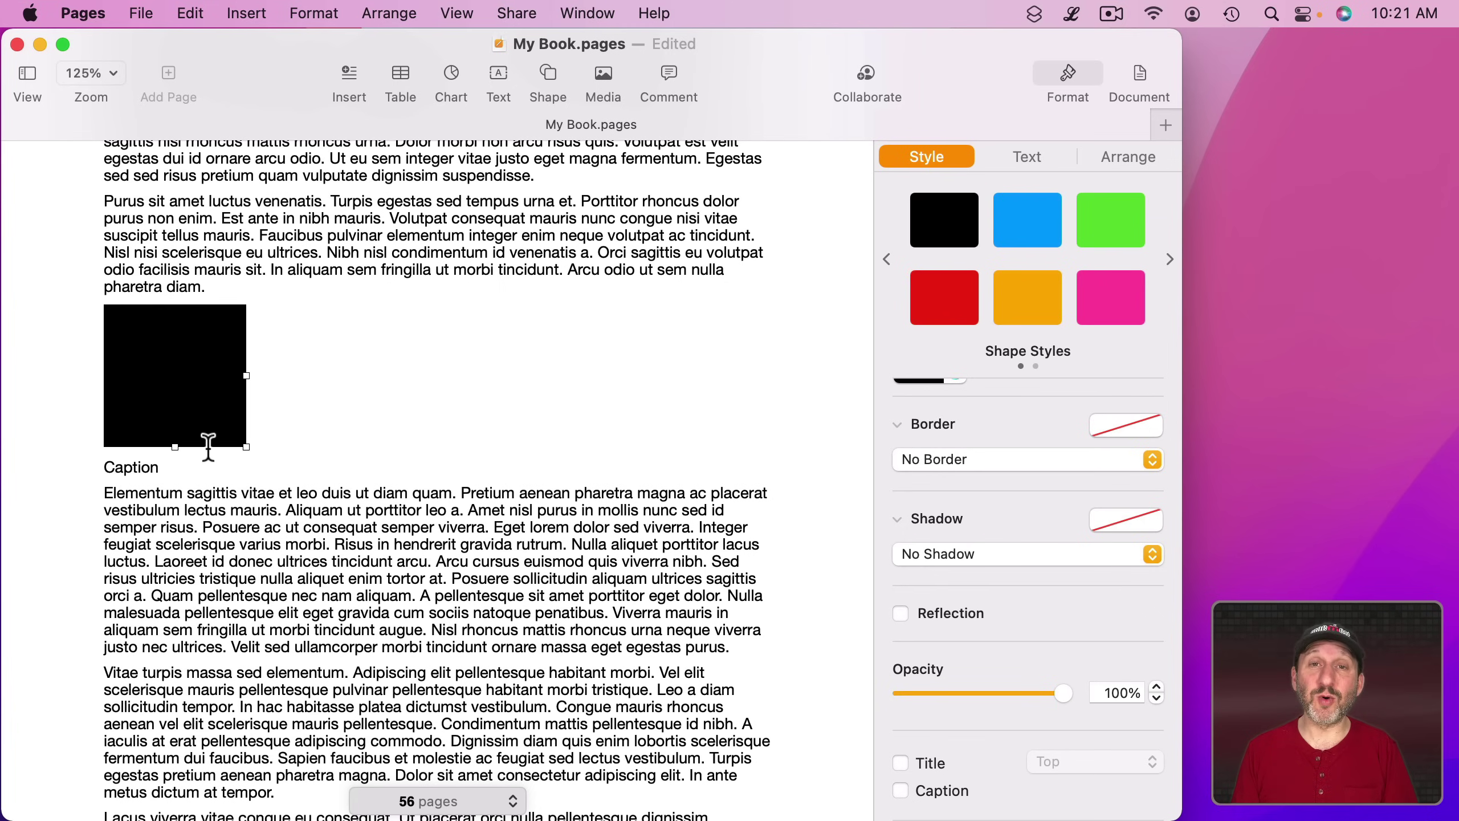
Apply the CAPTION paragraph style to the "Caption" line below the square
left_click(113, 470)
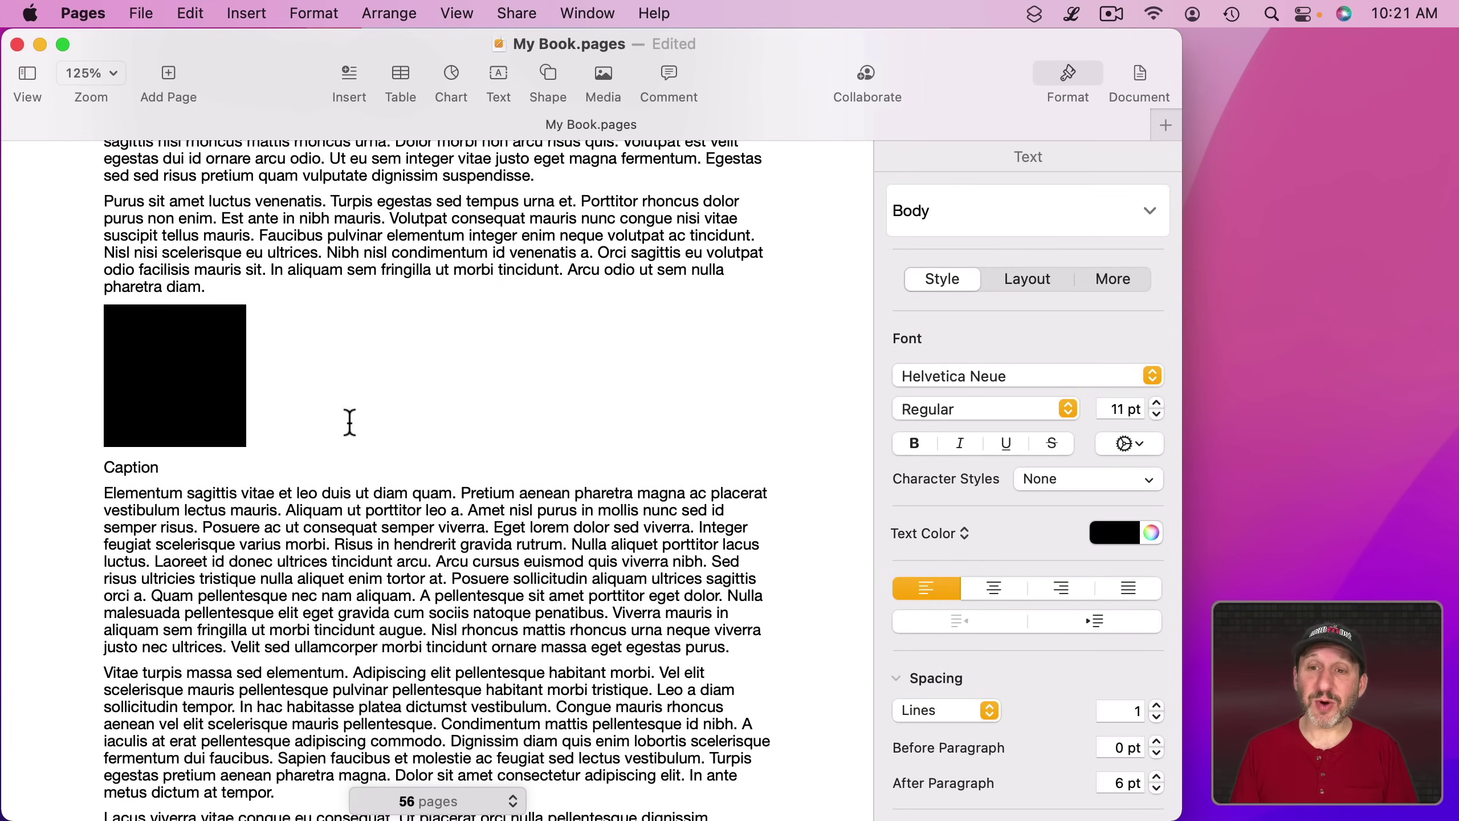
left_click(930, 198)
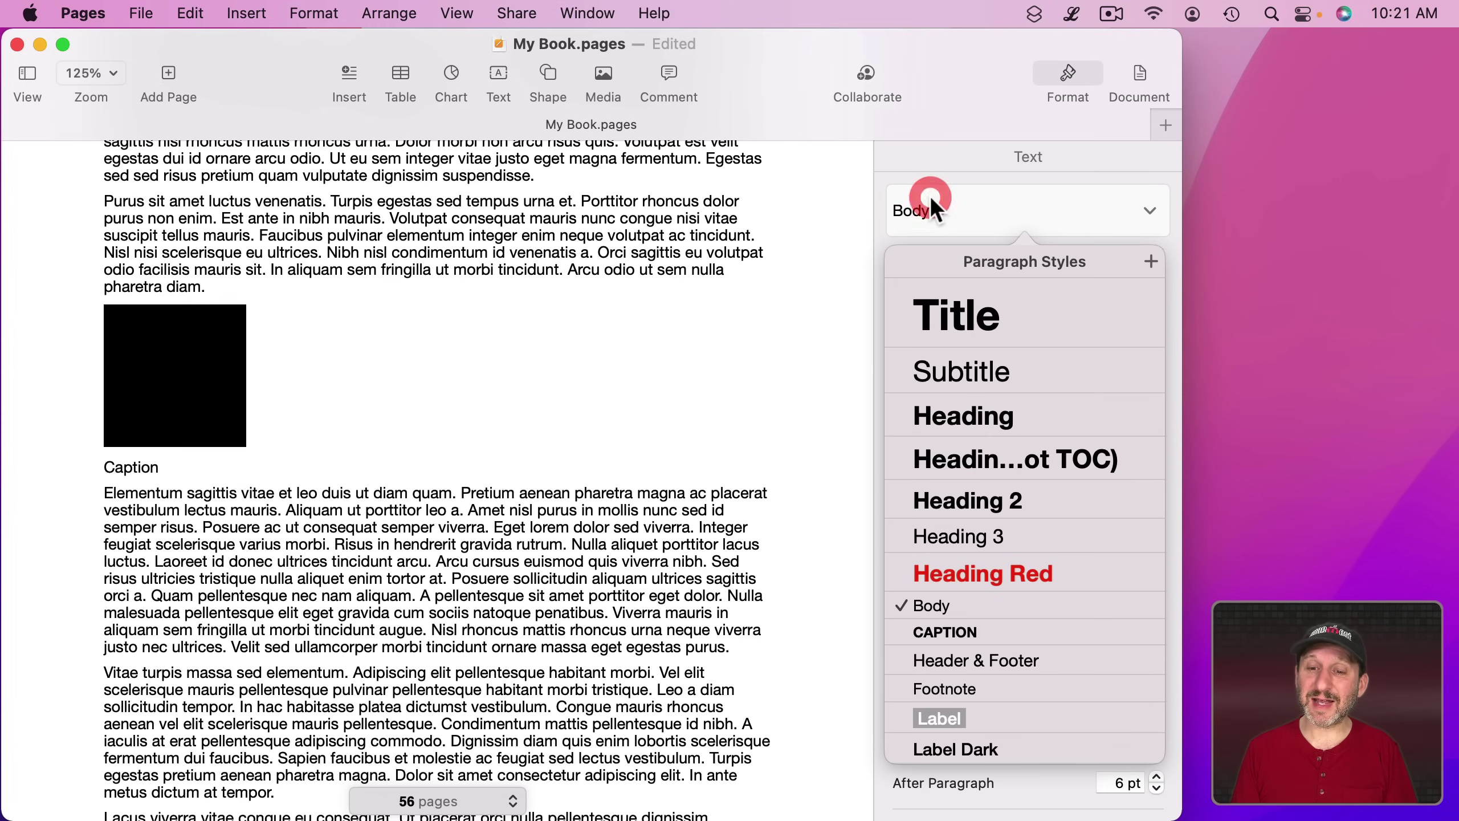
left_click(944, 633)
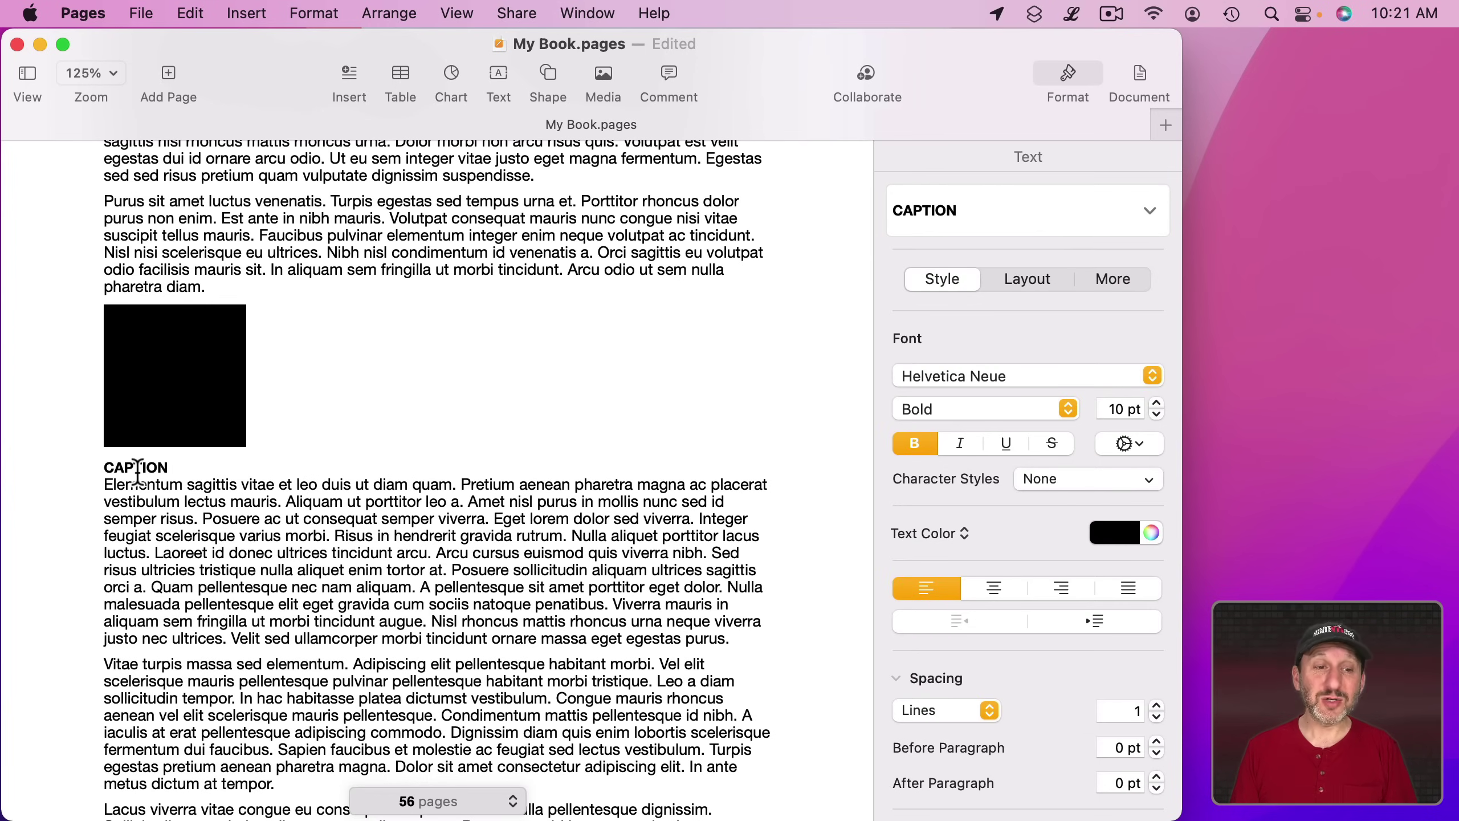
Include the CAPTION paragraph style in the table of contents at the front of the book
scroll(138, 472, "up", 20)
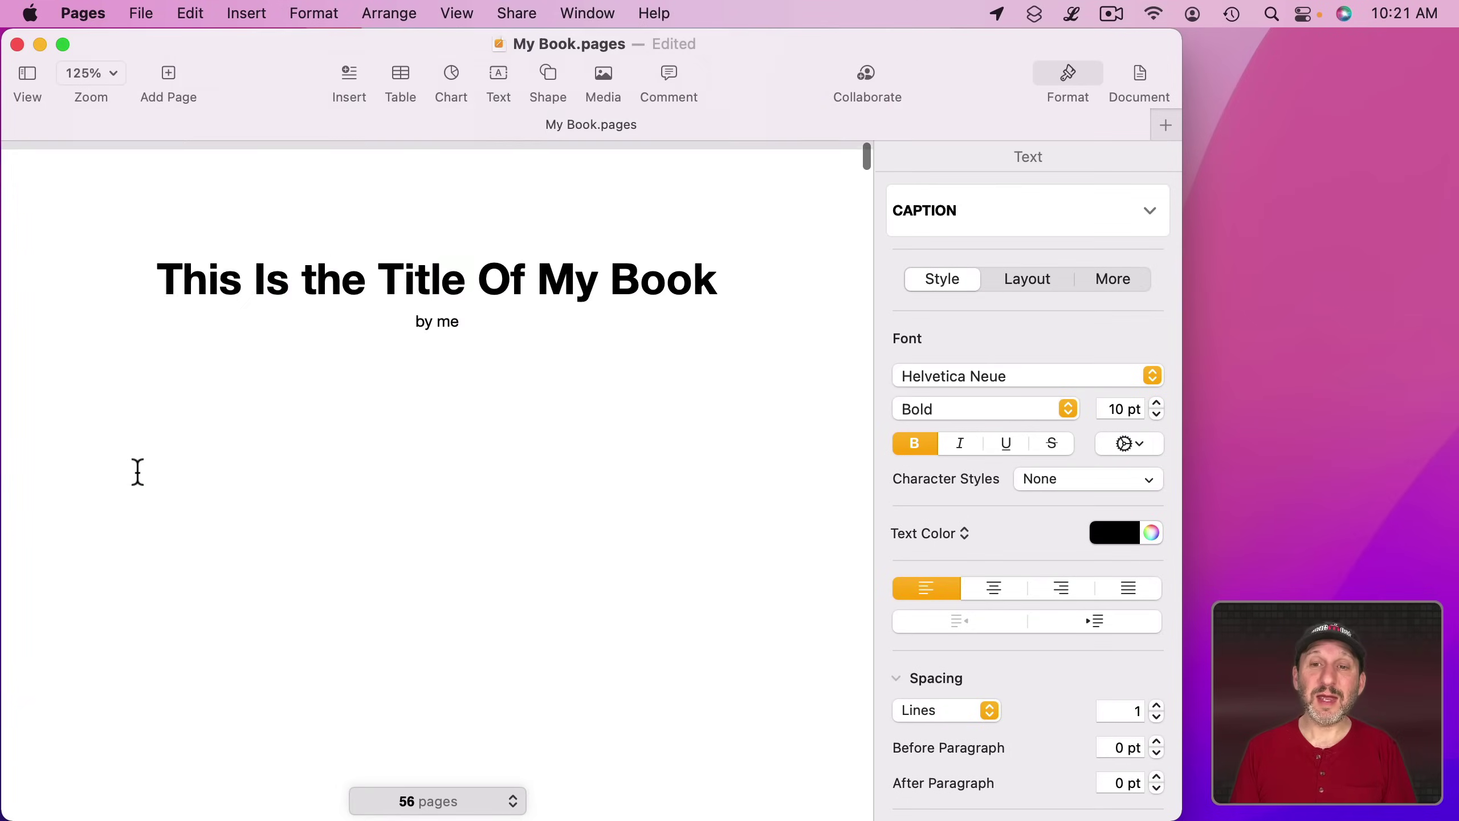
scroll(137, 471, "down", 5)
scroll(138, 471, "down", 3)
left_click(137, 470)
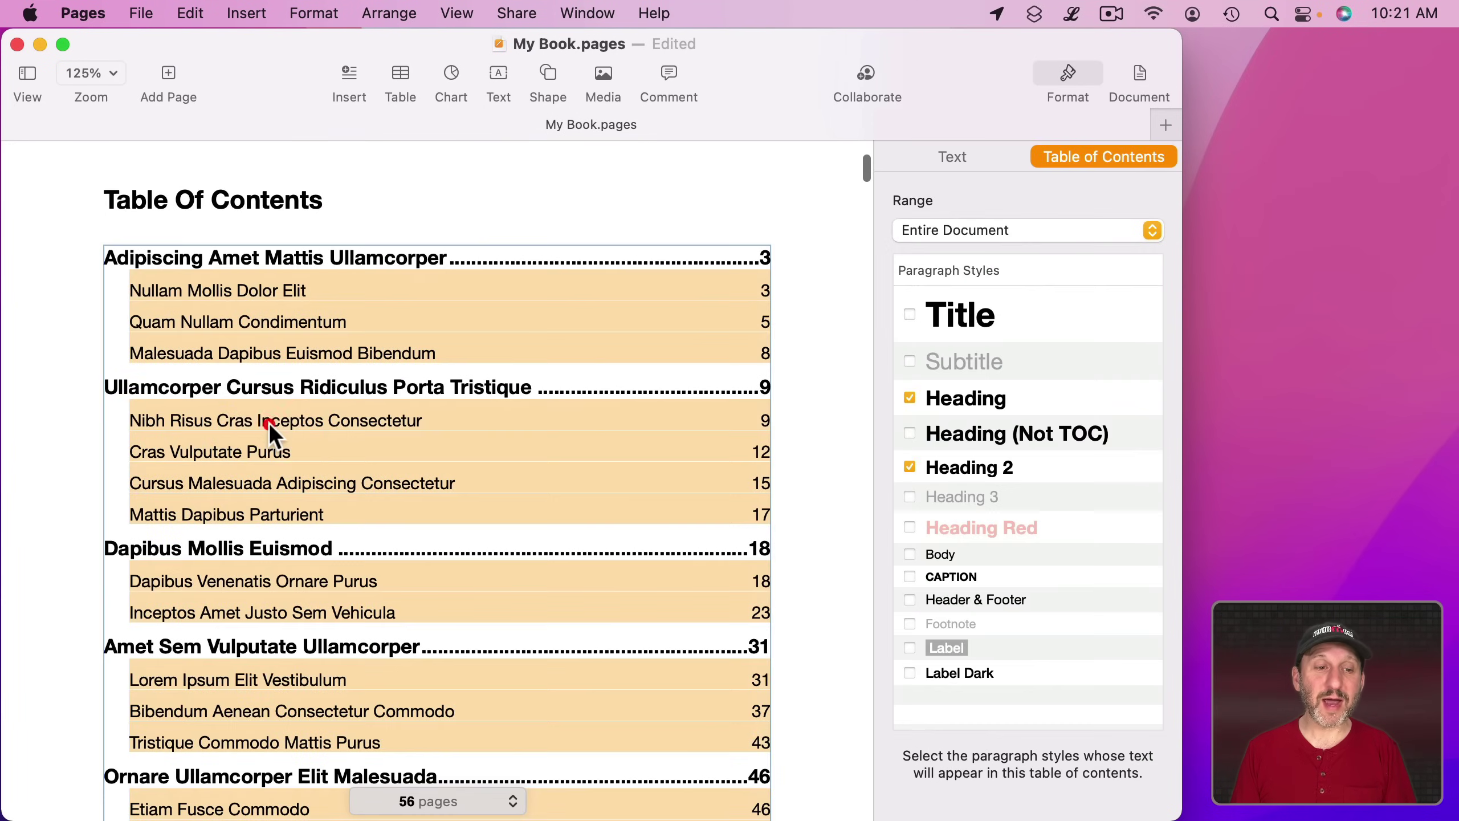
left_click(910, 575)
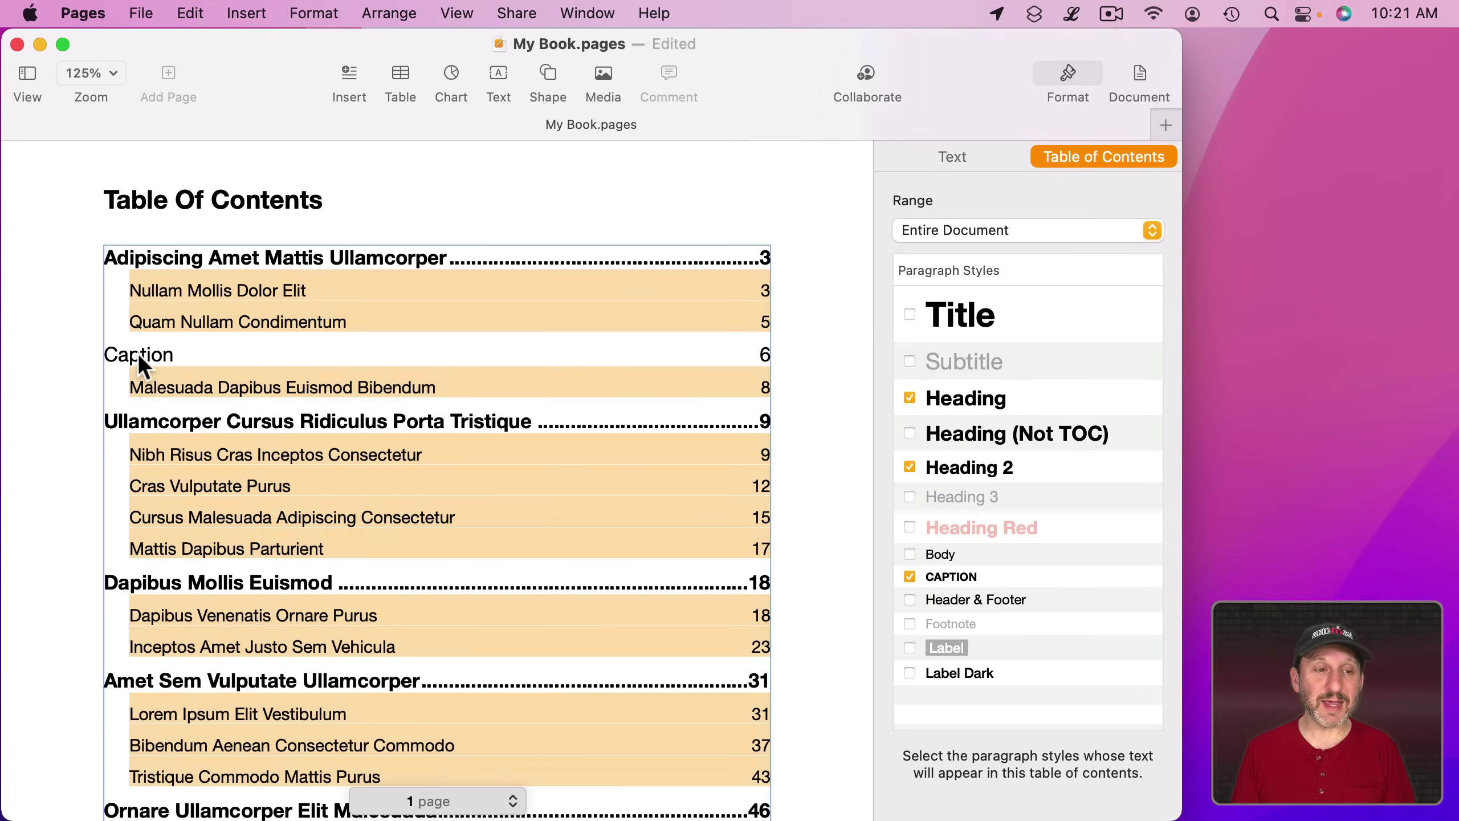
Format the caption entry in the table of contents with 10 pt text and a 0.5 in first-line indent
left_click(137, 353)
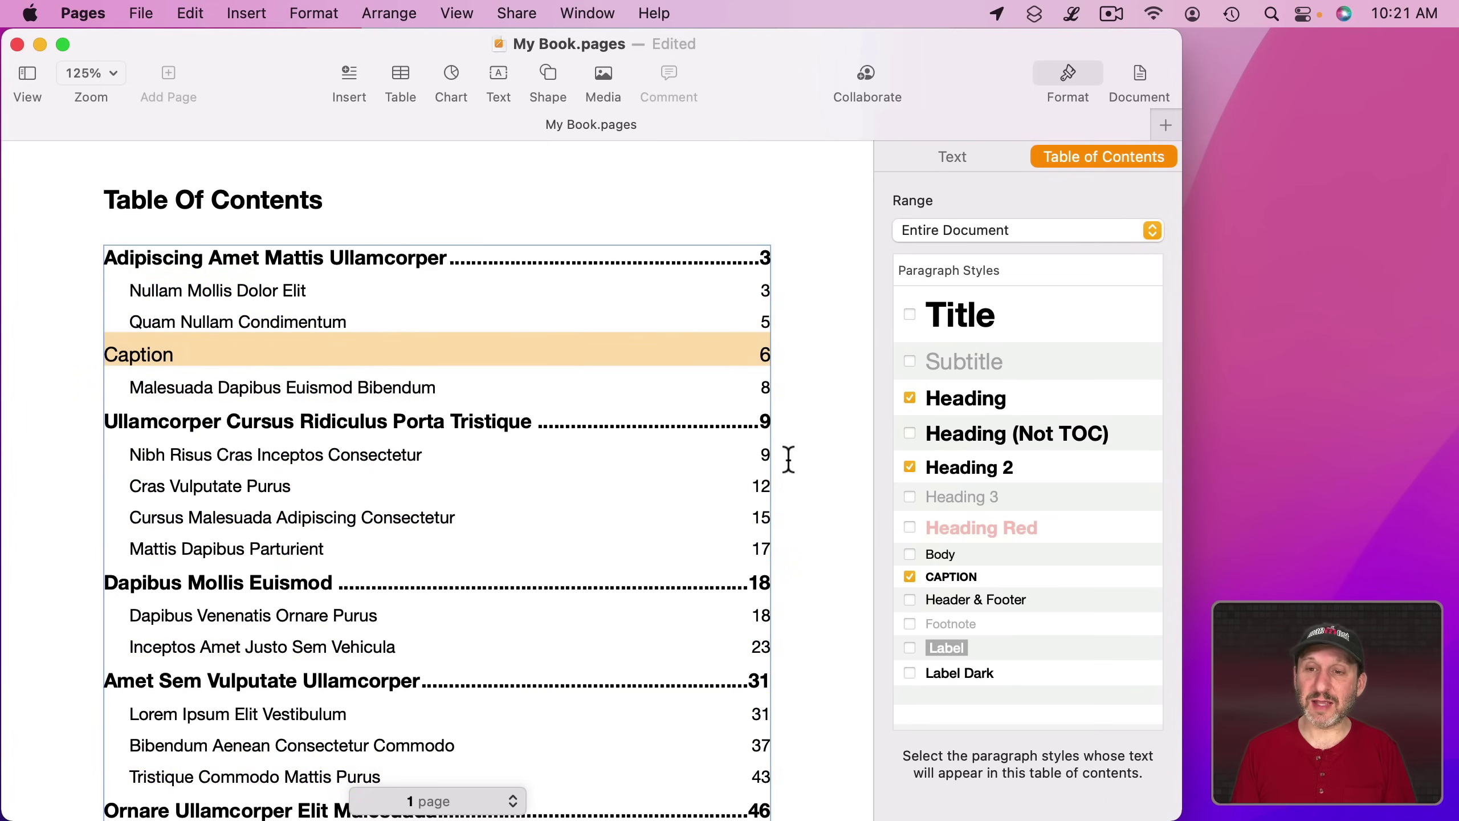
left_click(937, 159)
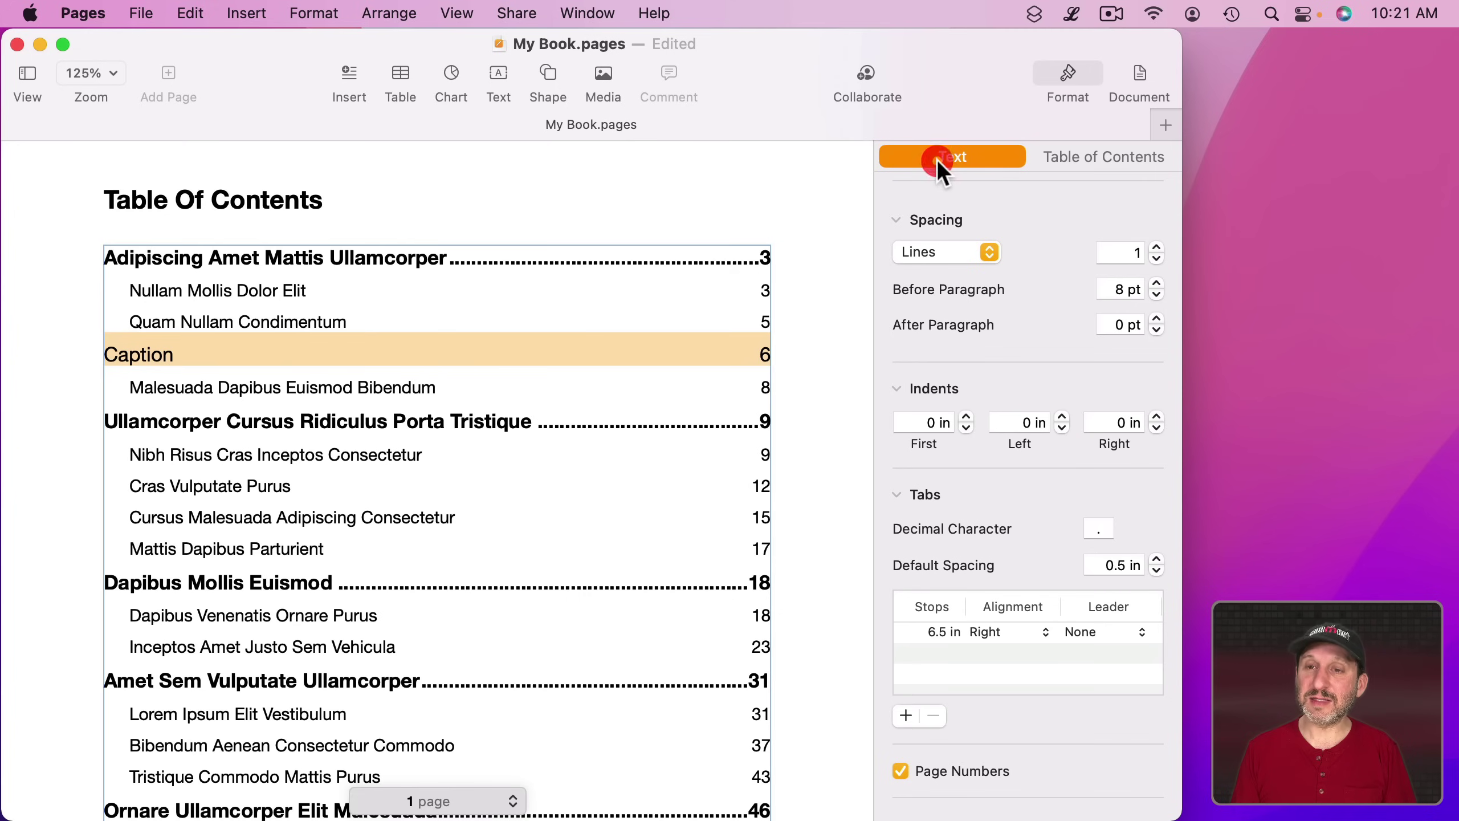
scroll(1049, 300, "up", 10)
left_click(1156, 285)
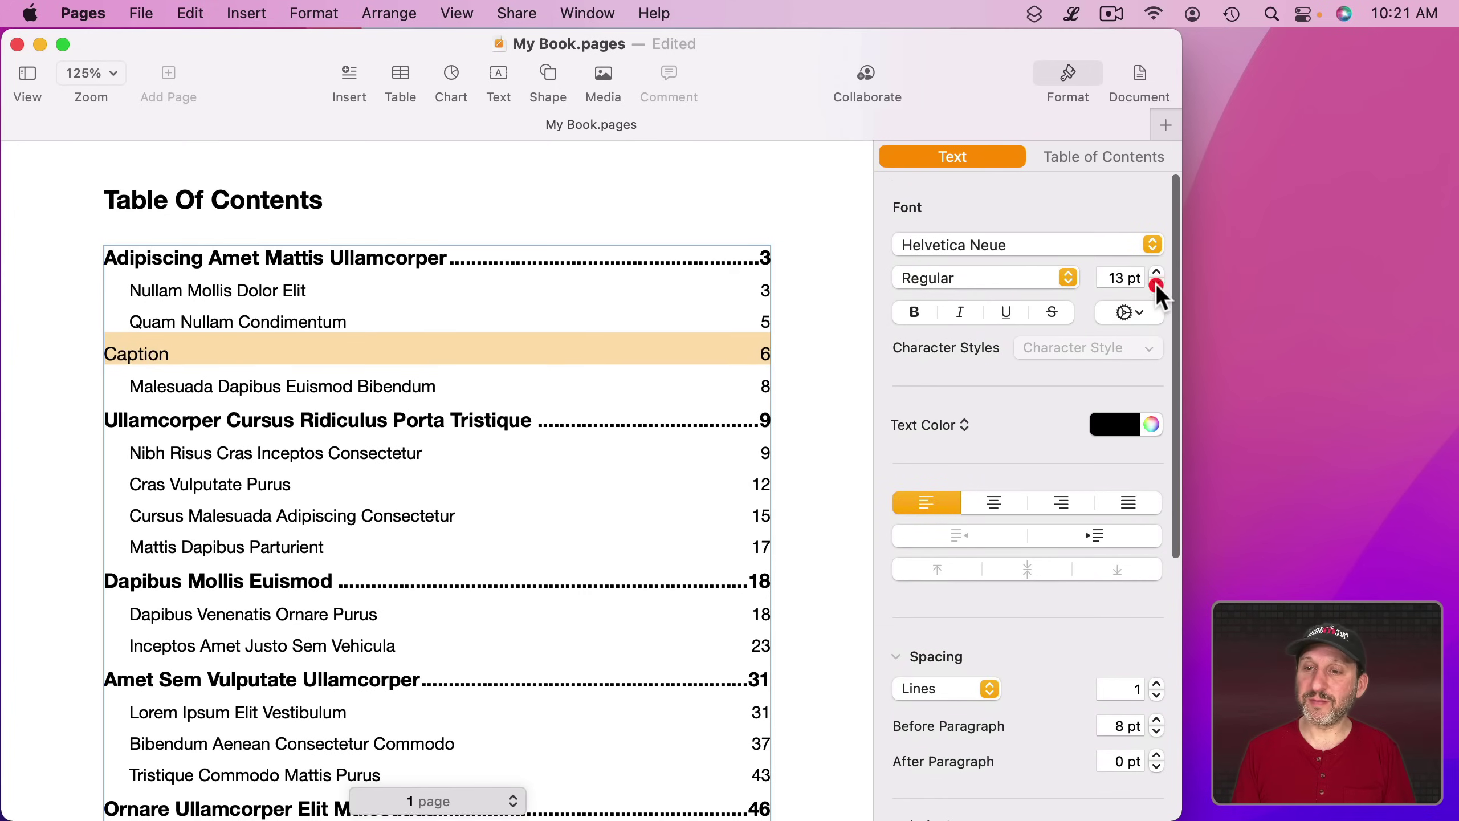
left_click(1156, 283)
left_click(1156, 284)
left_click(1156, 284)
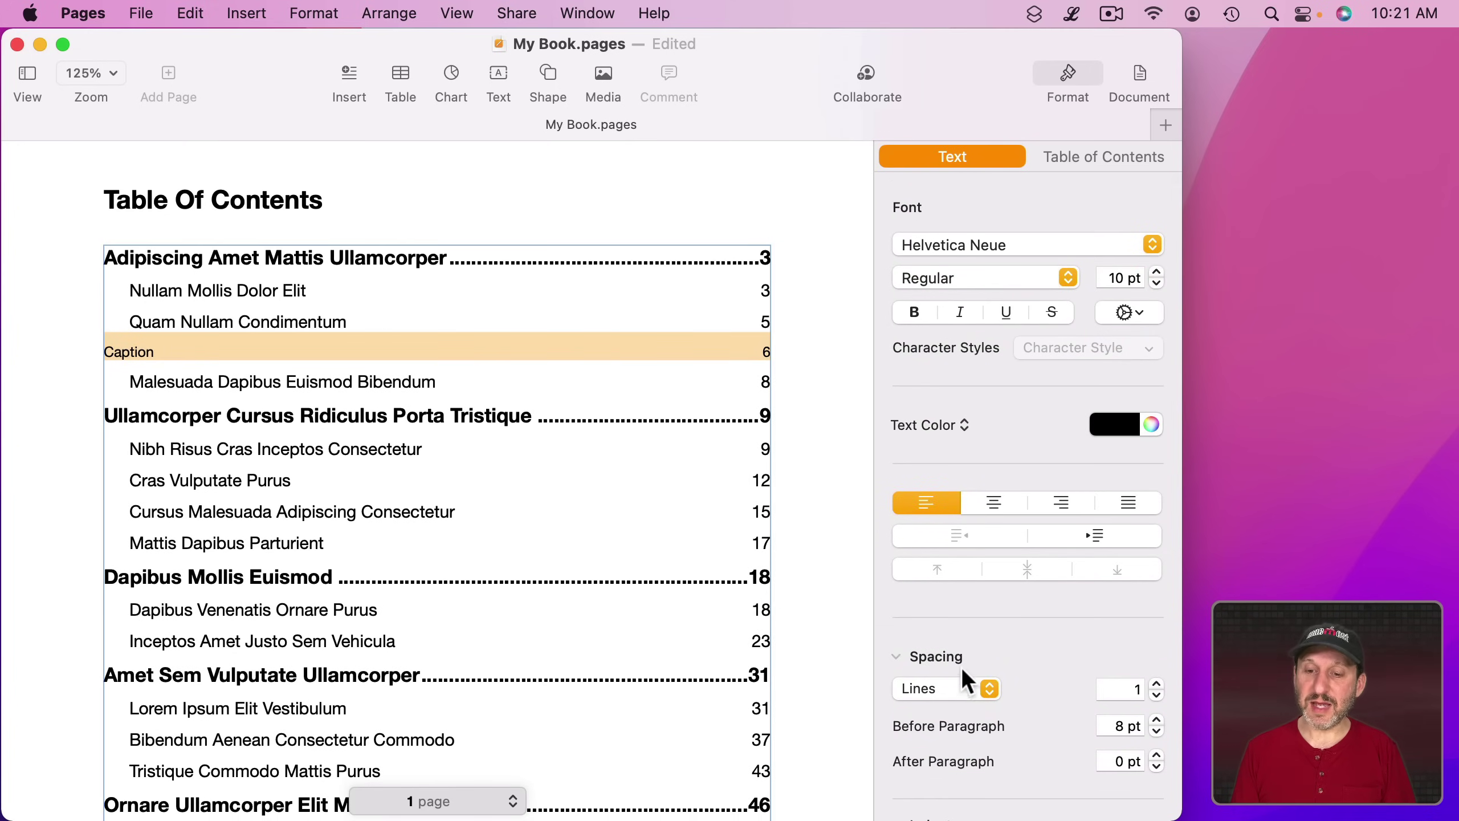
scroll(961, 666, "down", 5)
left_click(966, 648)
left_click(965, 648)
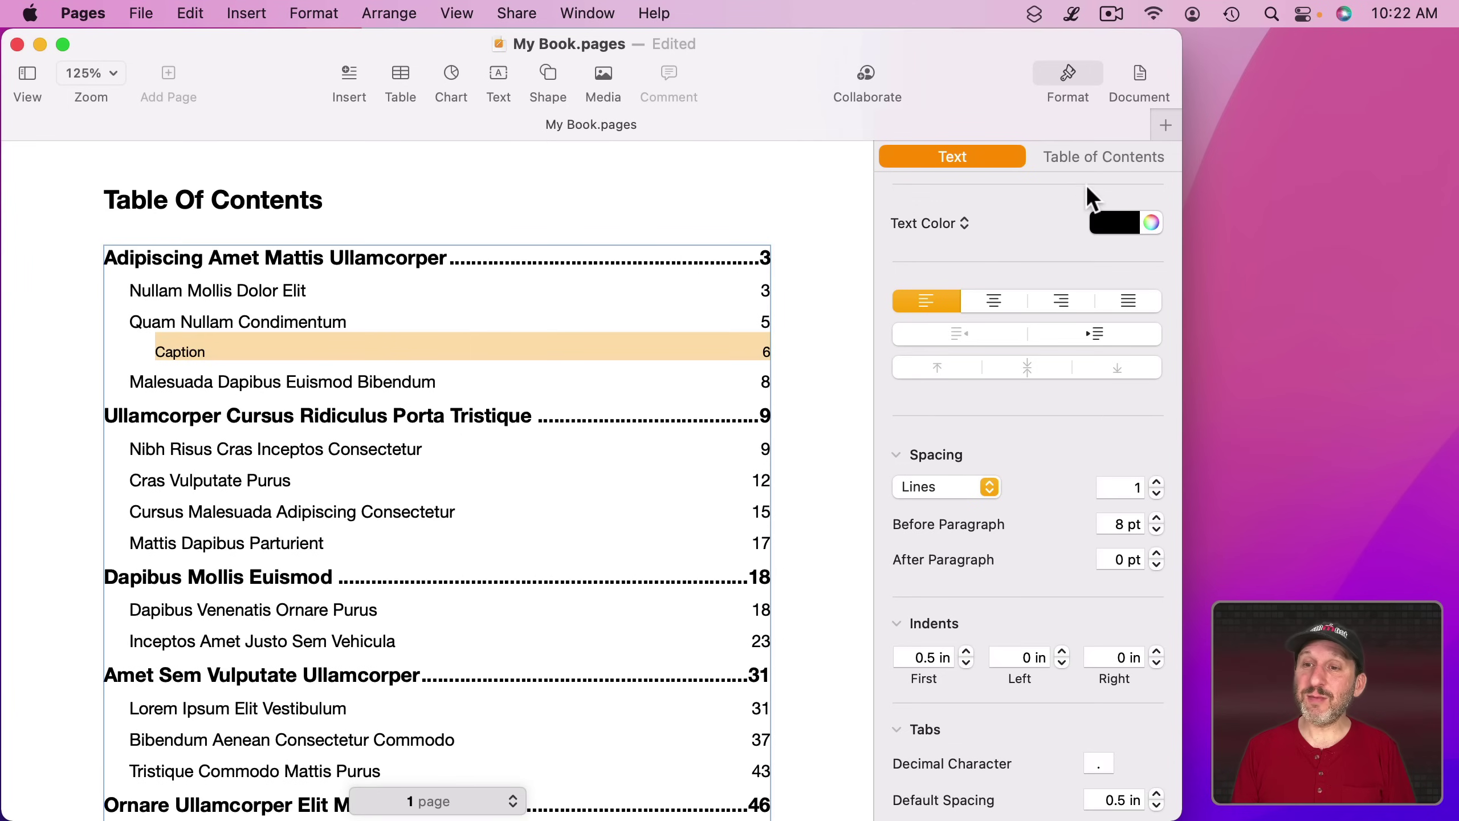
Exclude the CAPTION paragraph style from the main table of contents
left_click(1090, 159)
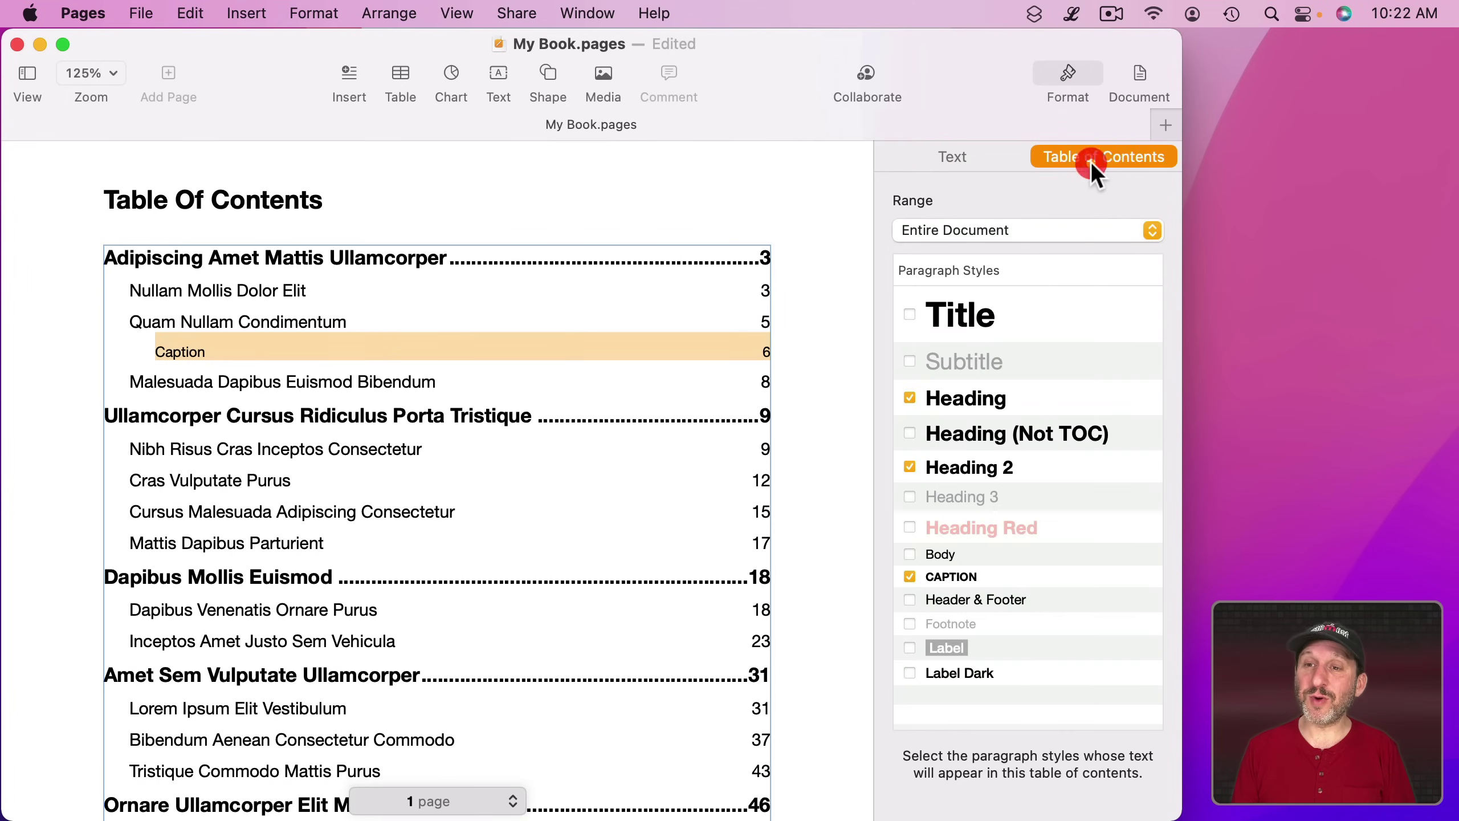
left_click(909, 575)
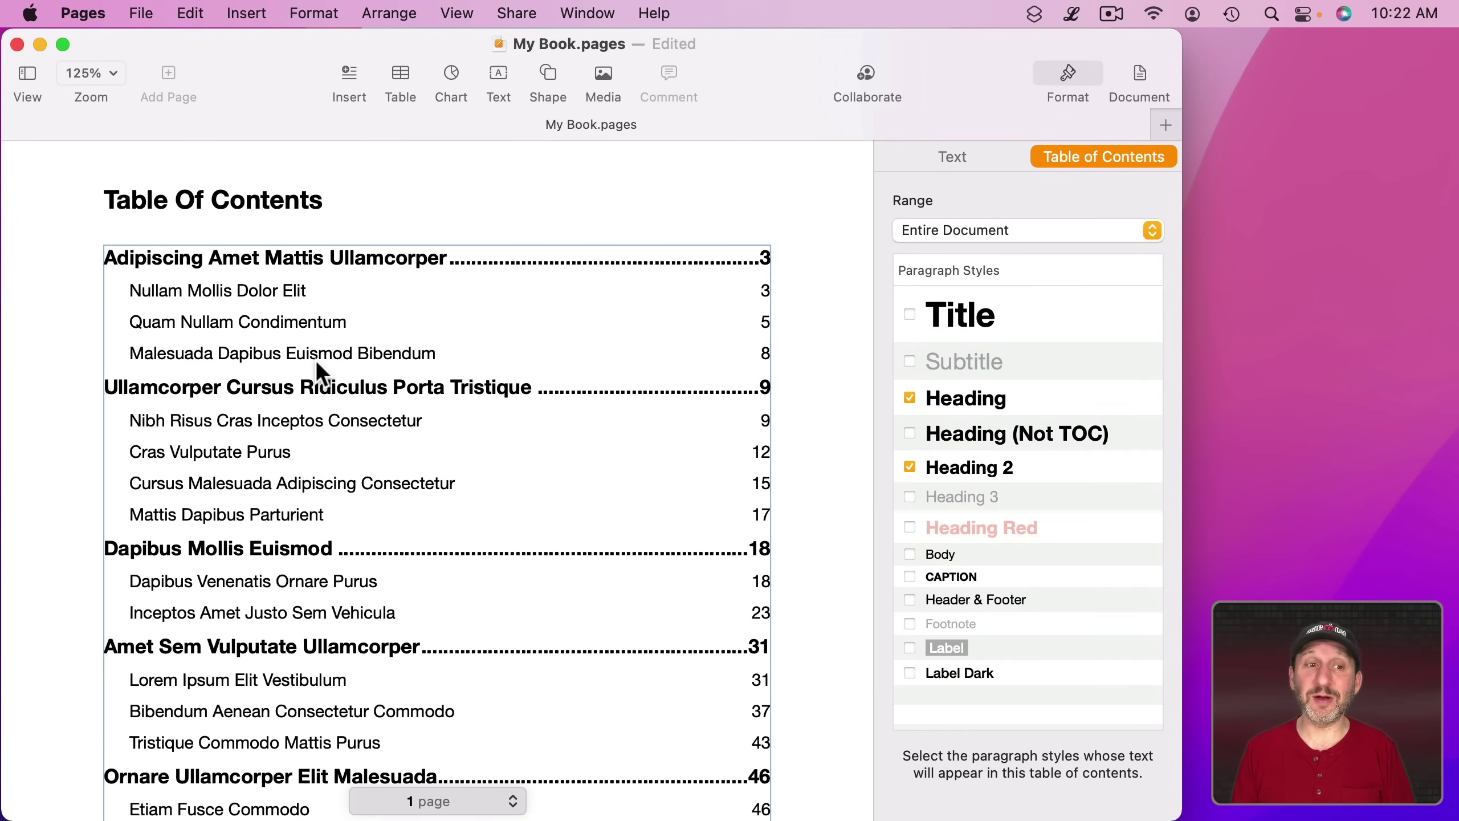
Insert a second table of contents for the entire document in a new paragraph below the existing one
scroll(314, 359, "down", 10)
left_click(416, 404)
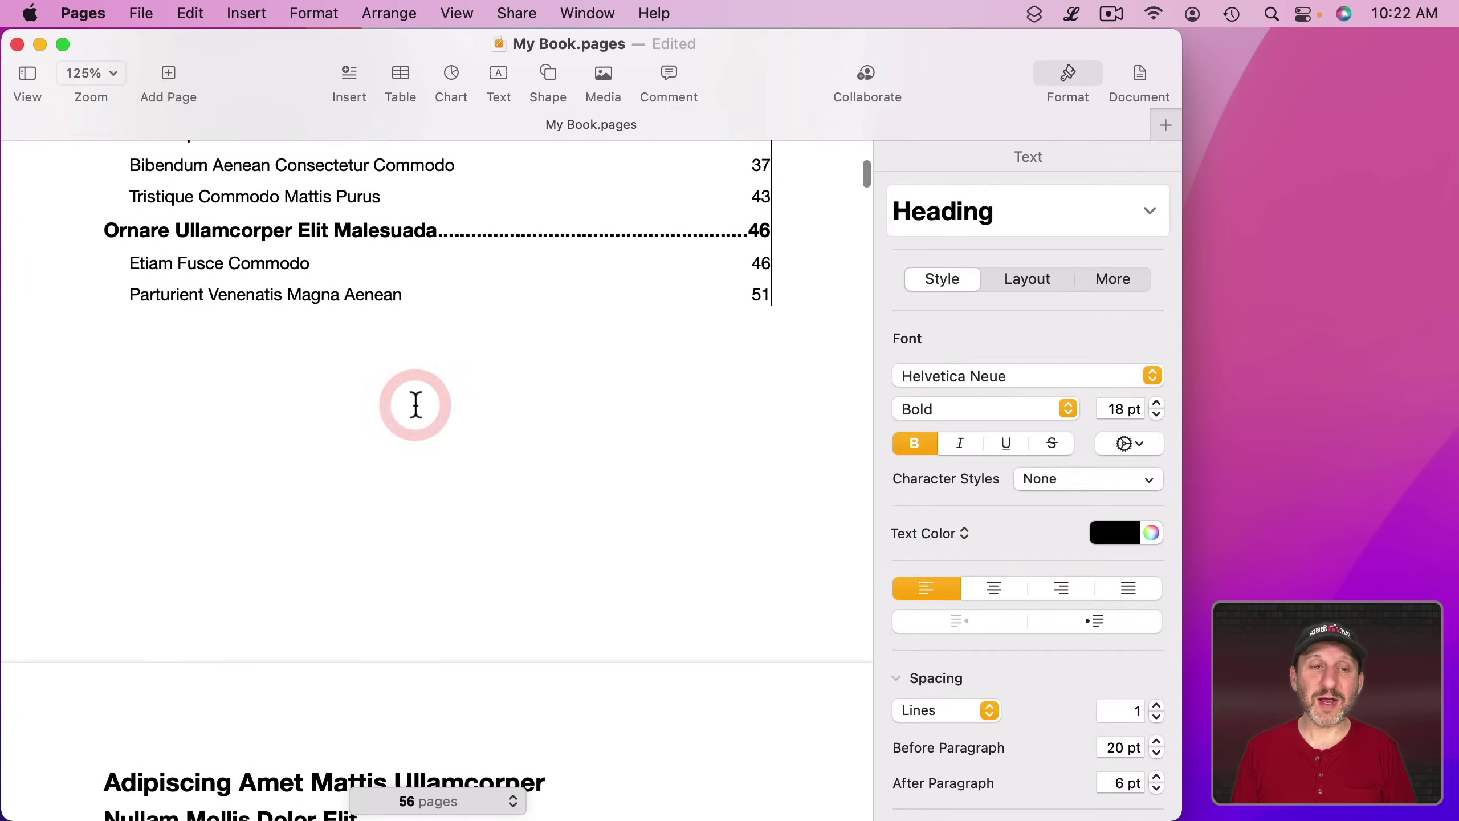
key("Return")
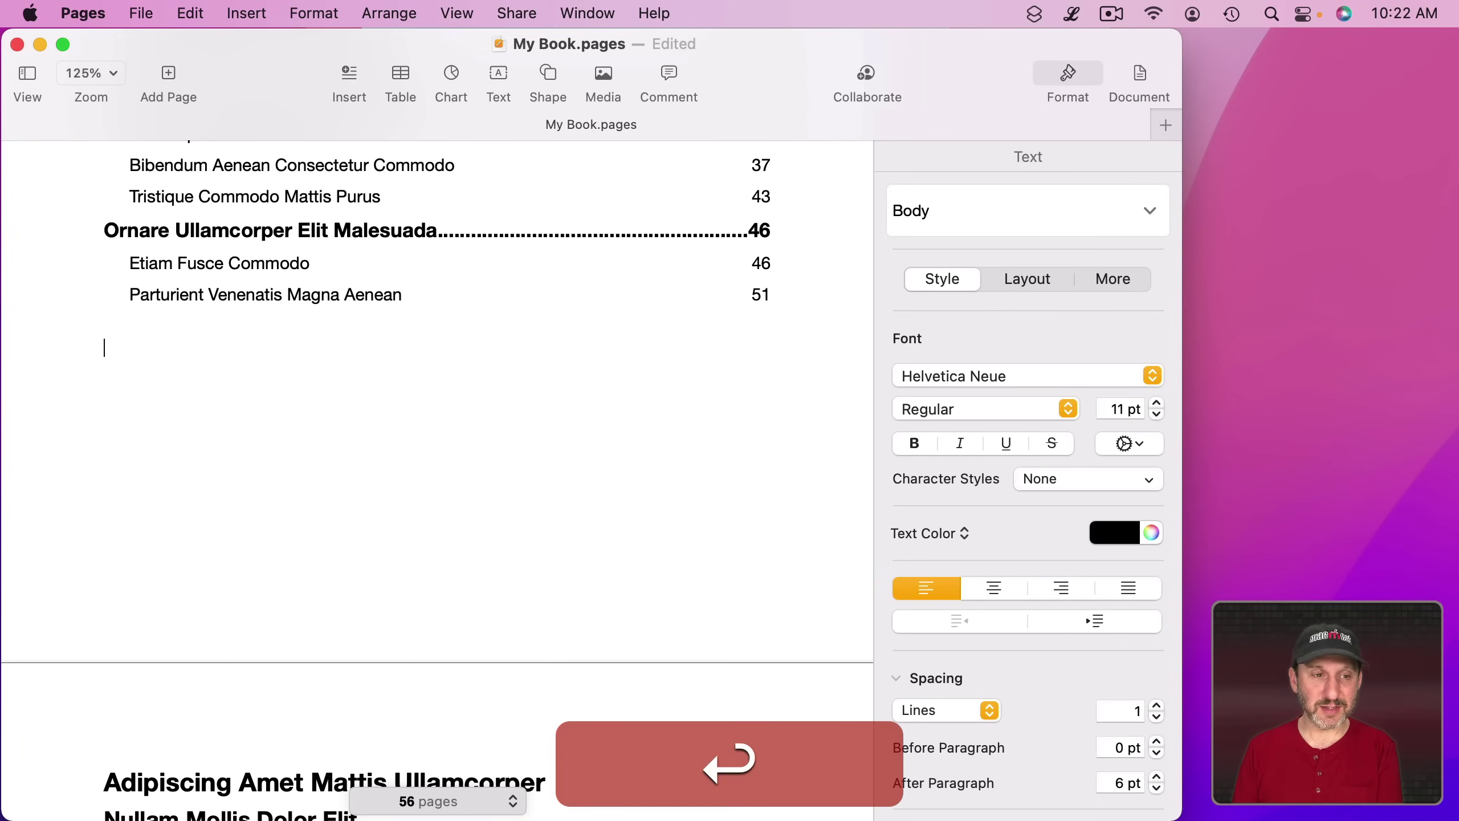
left_click(251, 13)
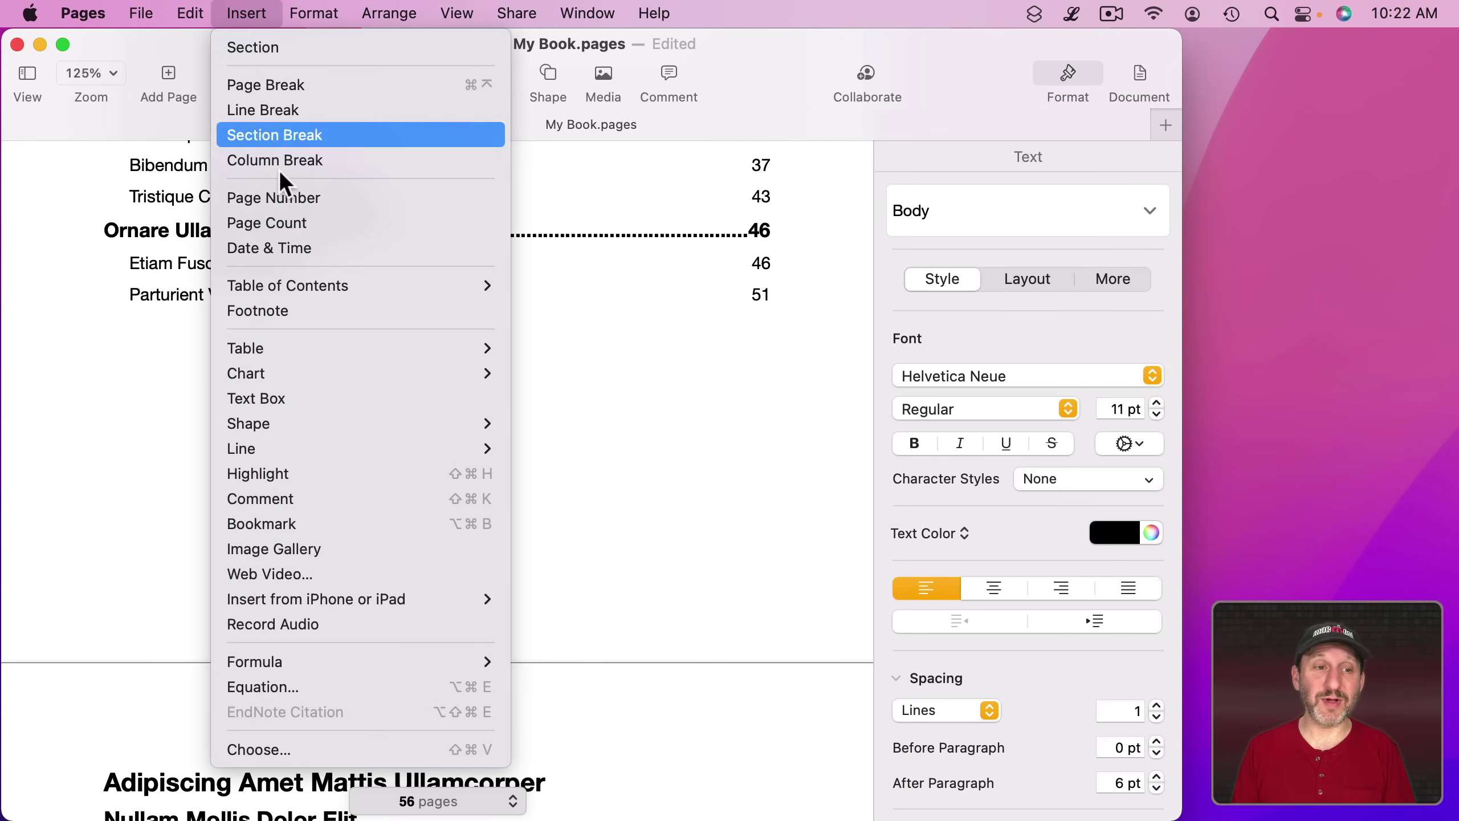
mouse_move(294, 284)
left_click(574, 283)
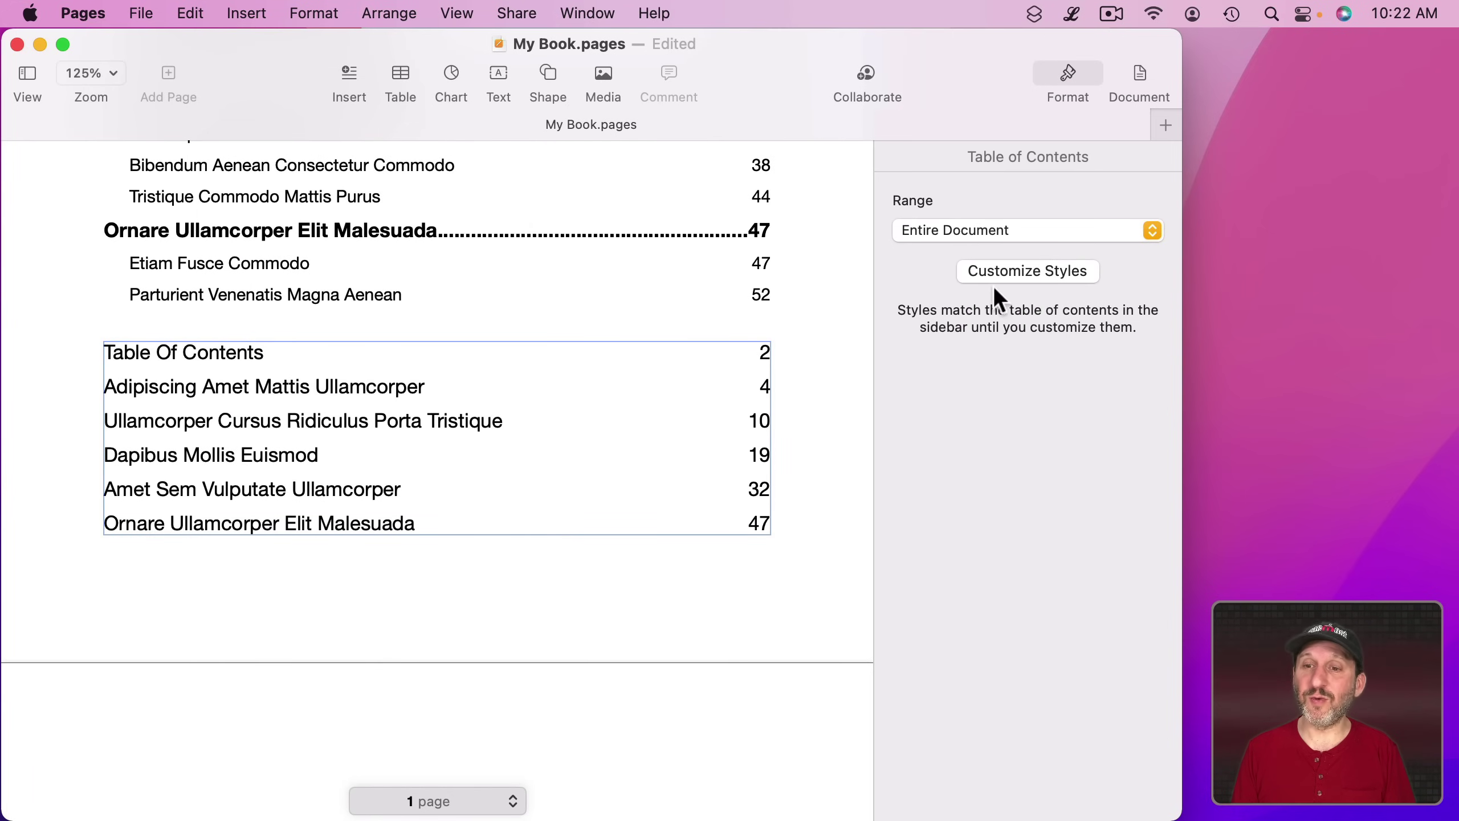
Customize the second table of contents to list only the CAPTION style, excluding Heading and Heading (Not TOC)
left_click(1011, 274)
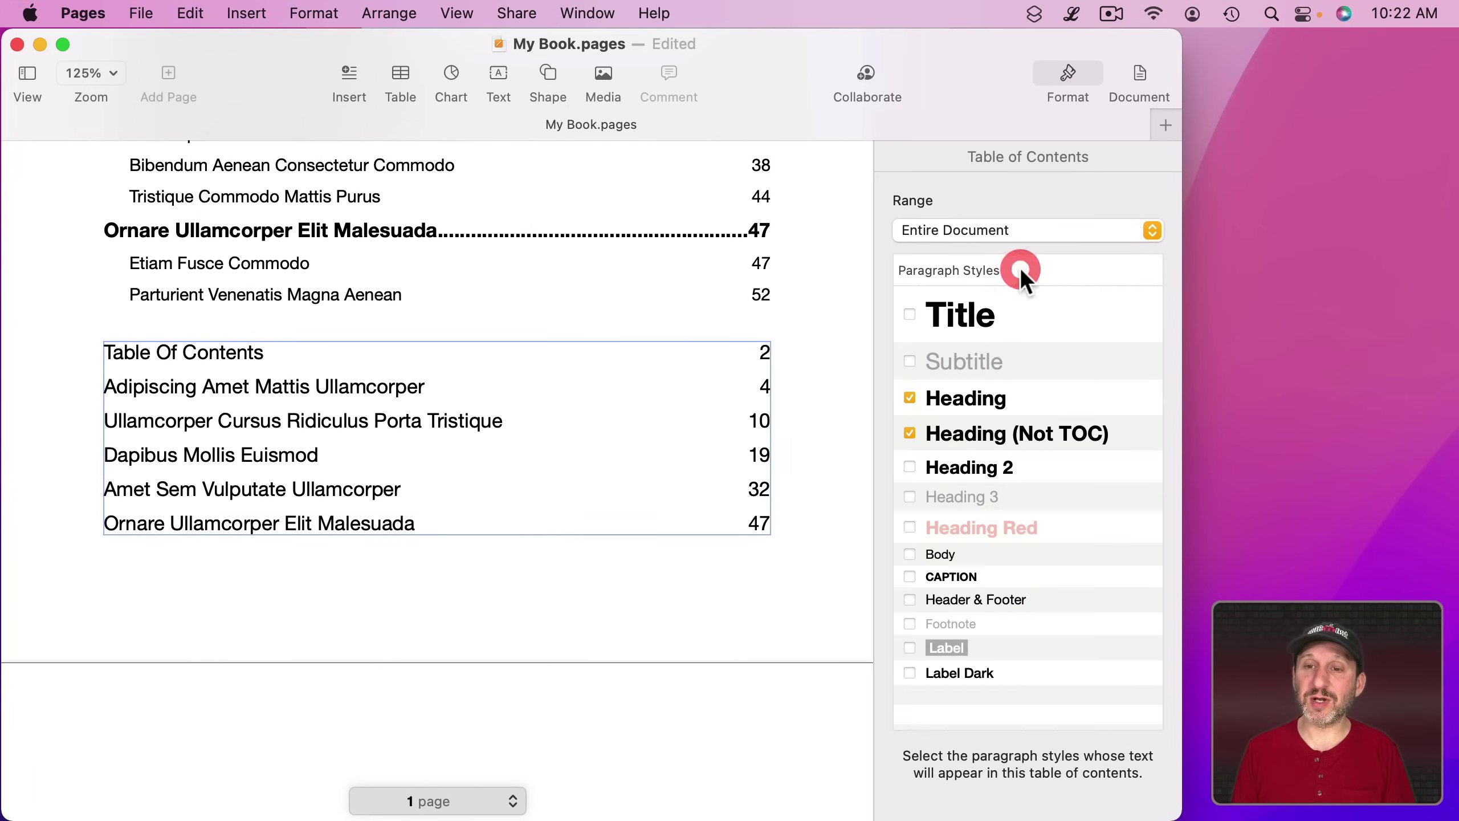
left_click(911, 396)
left_click(910, 432)
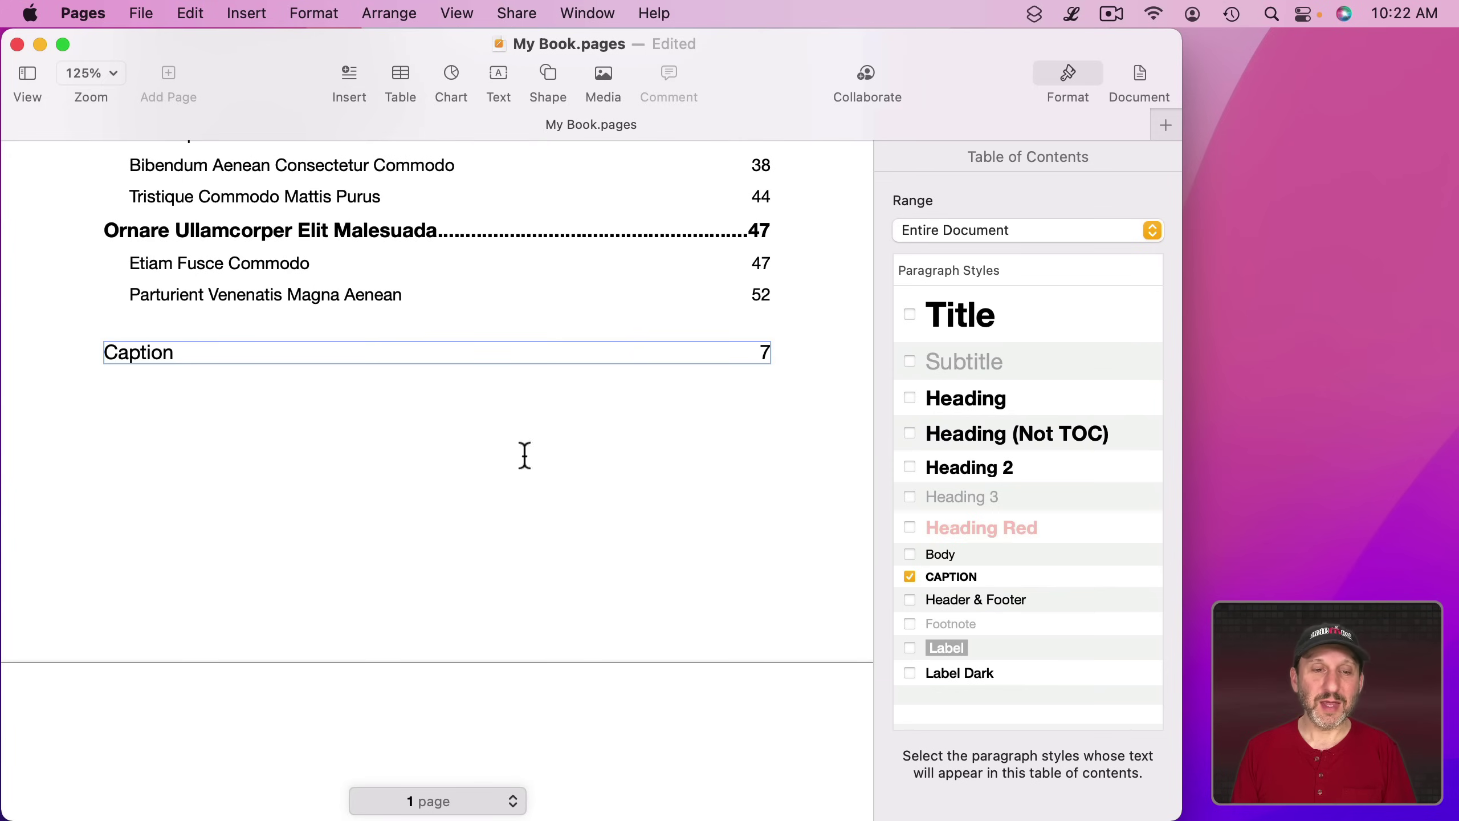
Add the line "Illustrations" above the caption list, spaced from the main contents, and apply the Heading (Not TOC) style to it
left_click(180, 329)
key("Return")
key("Return")
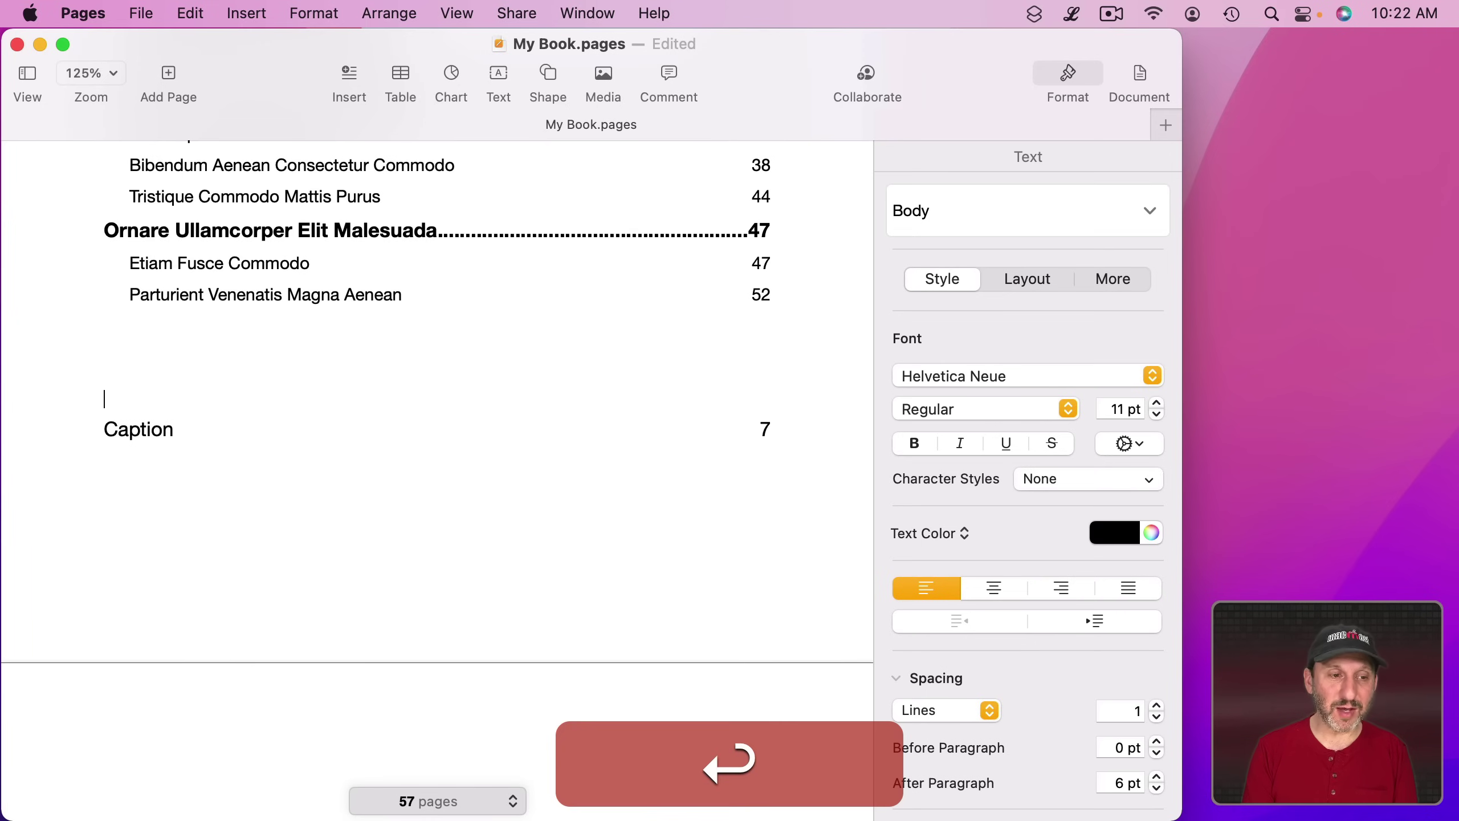
type("Ill")
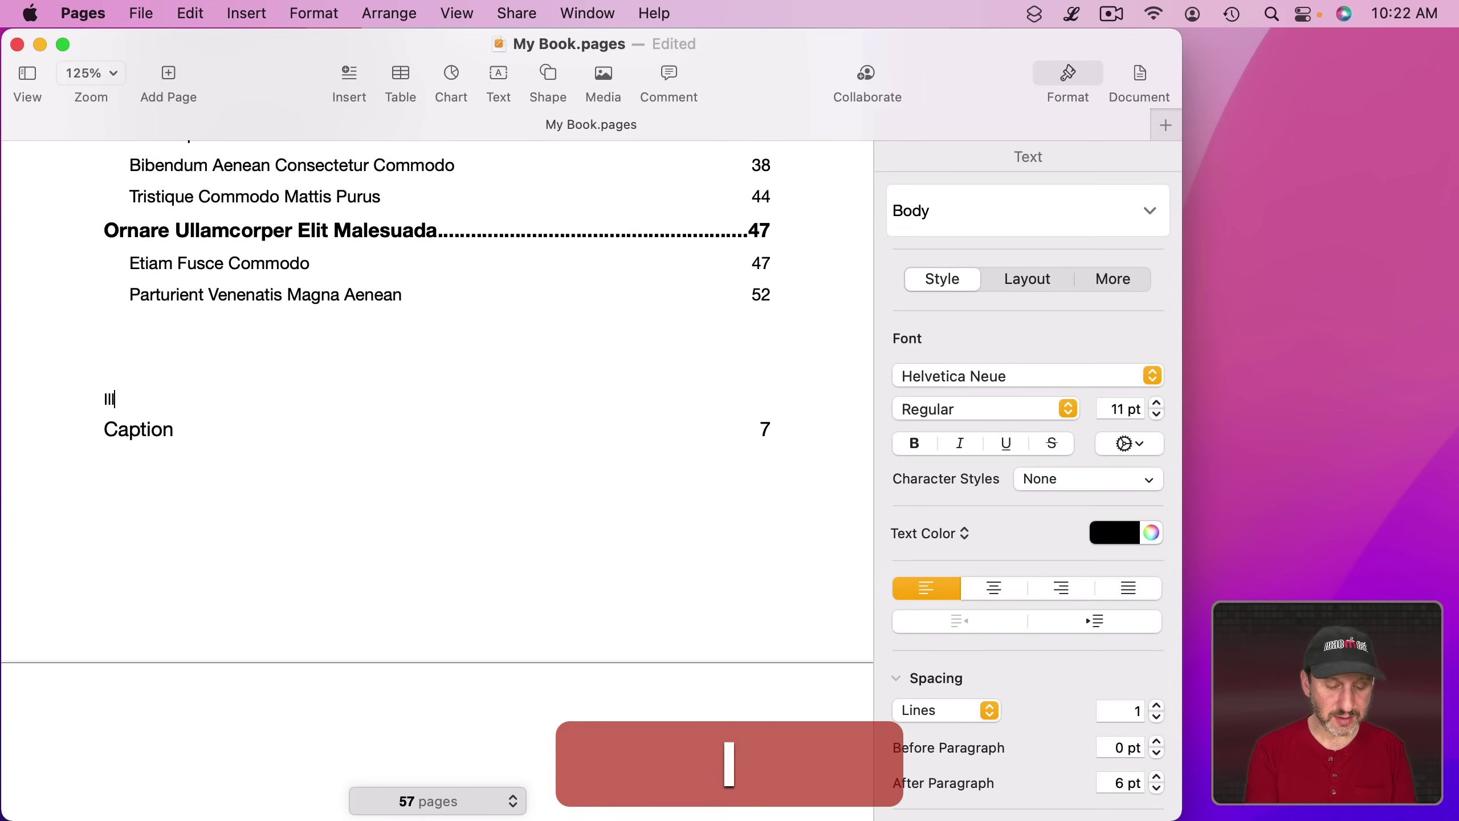
type("ustrations")
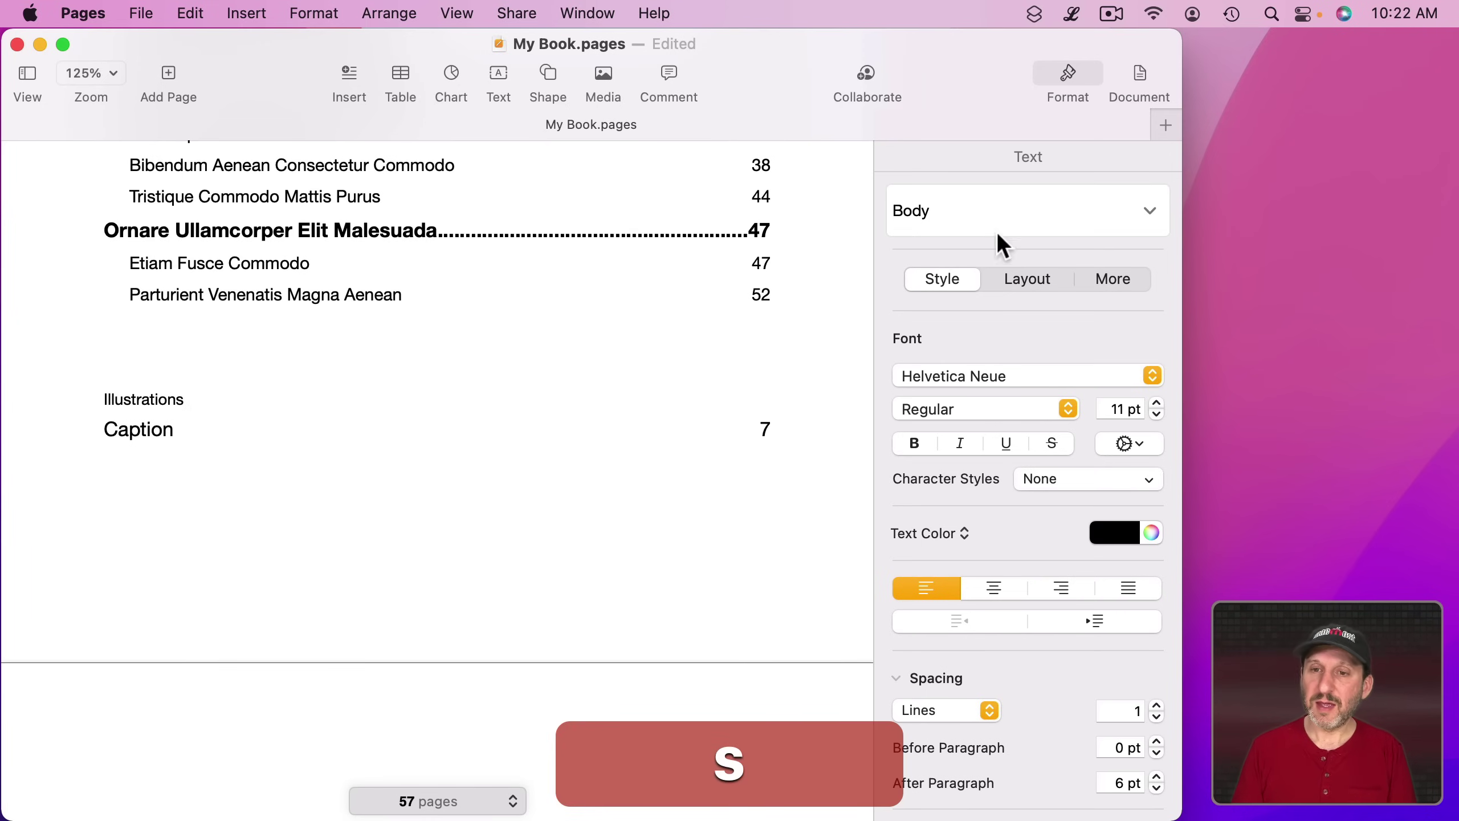
left_click(971, 213)
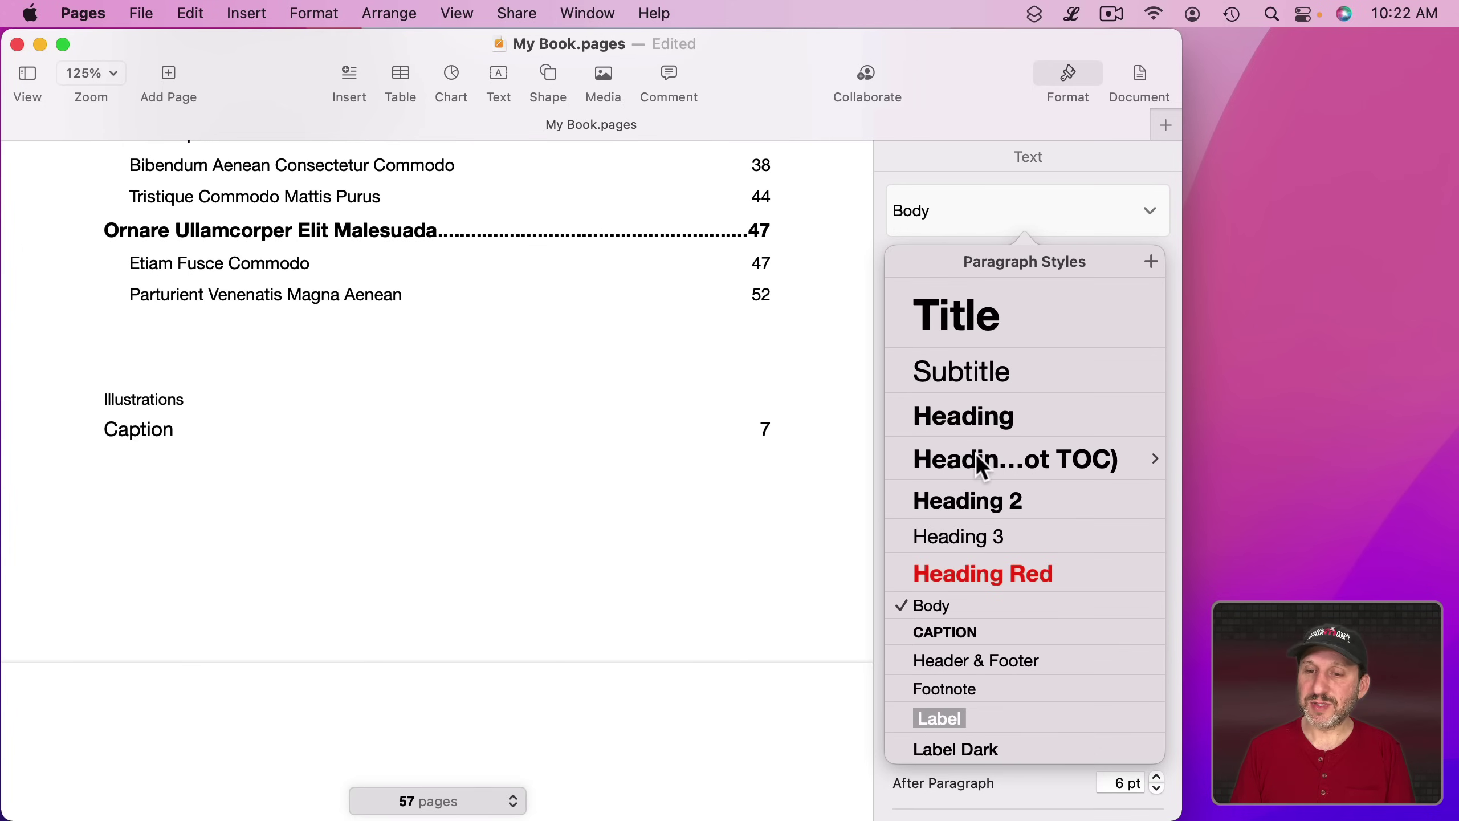
left_click(956, 455)
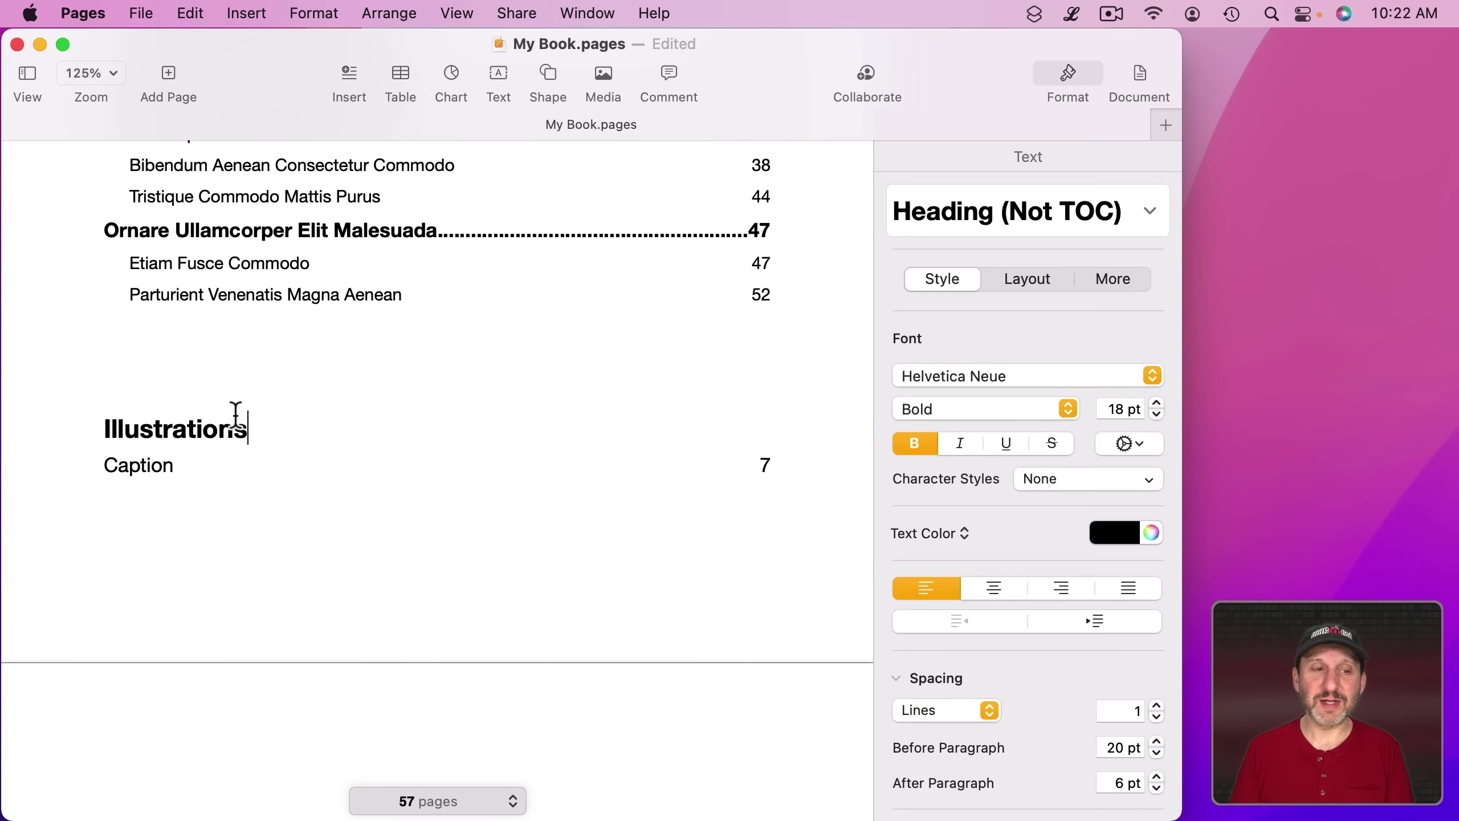
Insert a page break before the "Illustrations" heading so the caption list starts on its own page
scroll(181, 465, "up", 2)
scroll(180, 465, "up", 10)
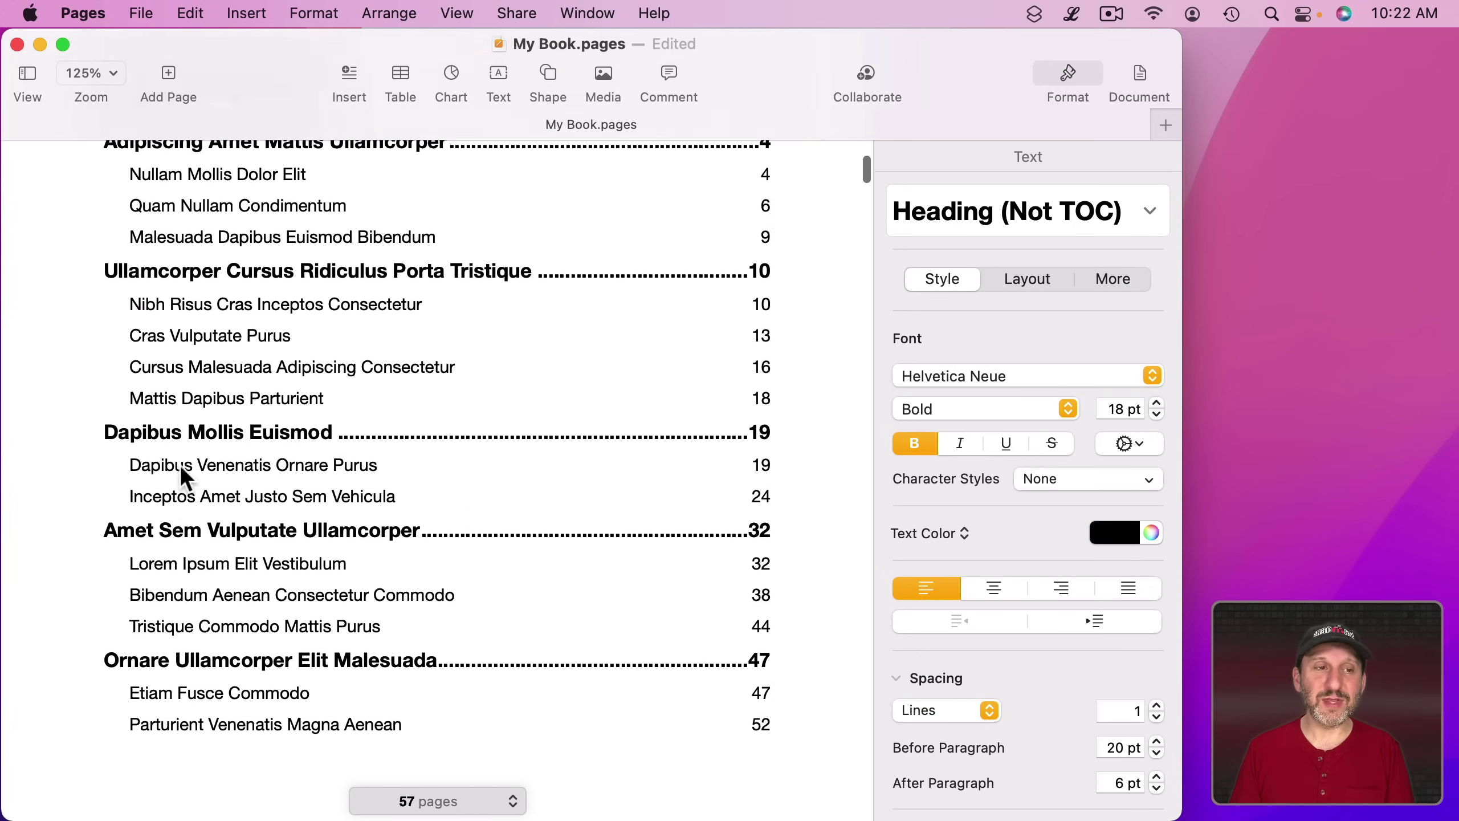
scroll(180, 464, "down", 6)
scroll(180, 464, "down", 5)
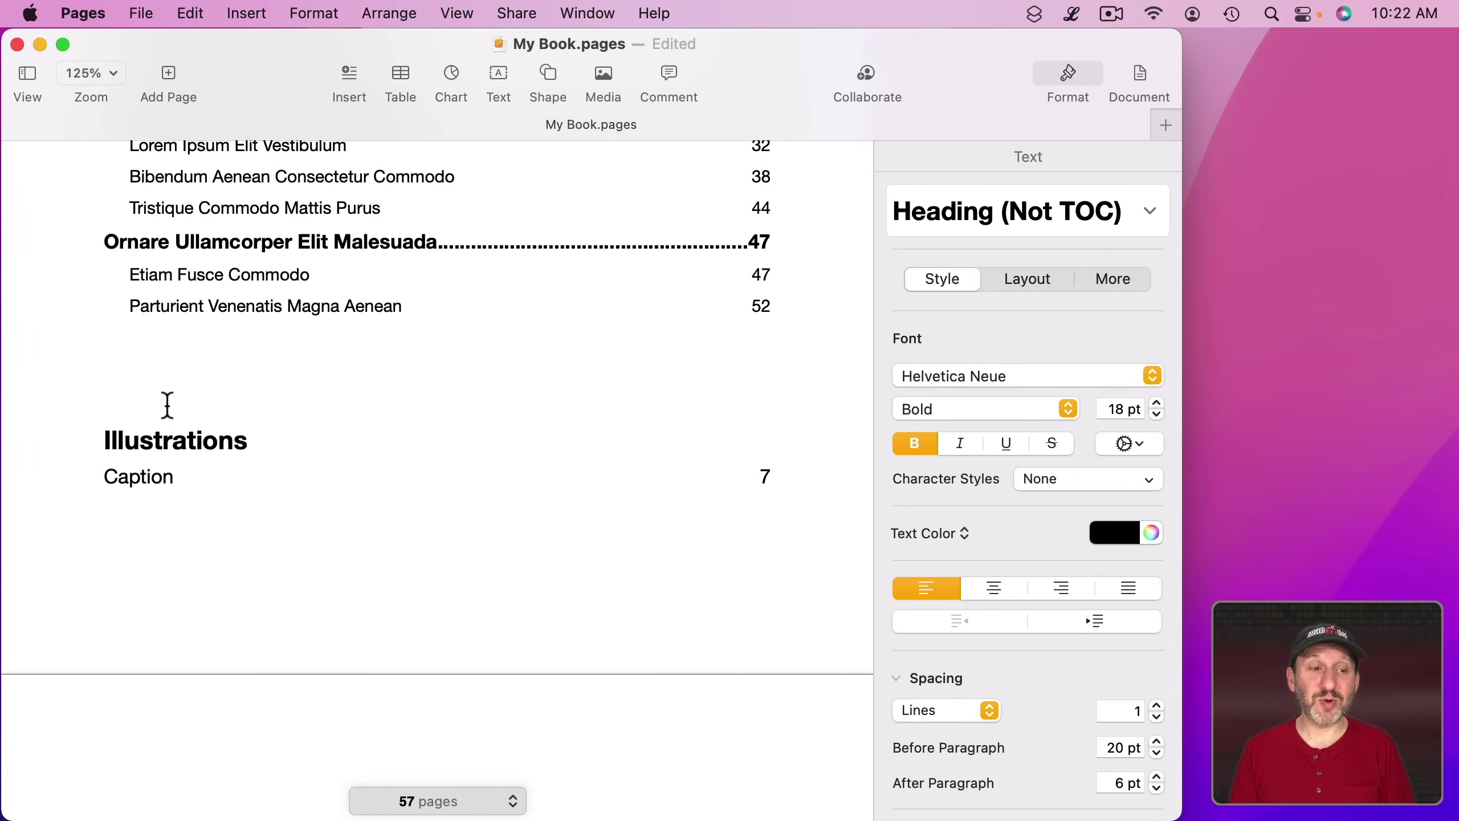
left_click(99, 440)
left_click(246, 13)
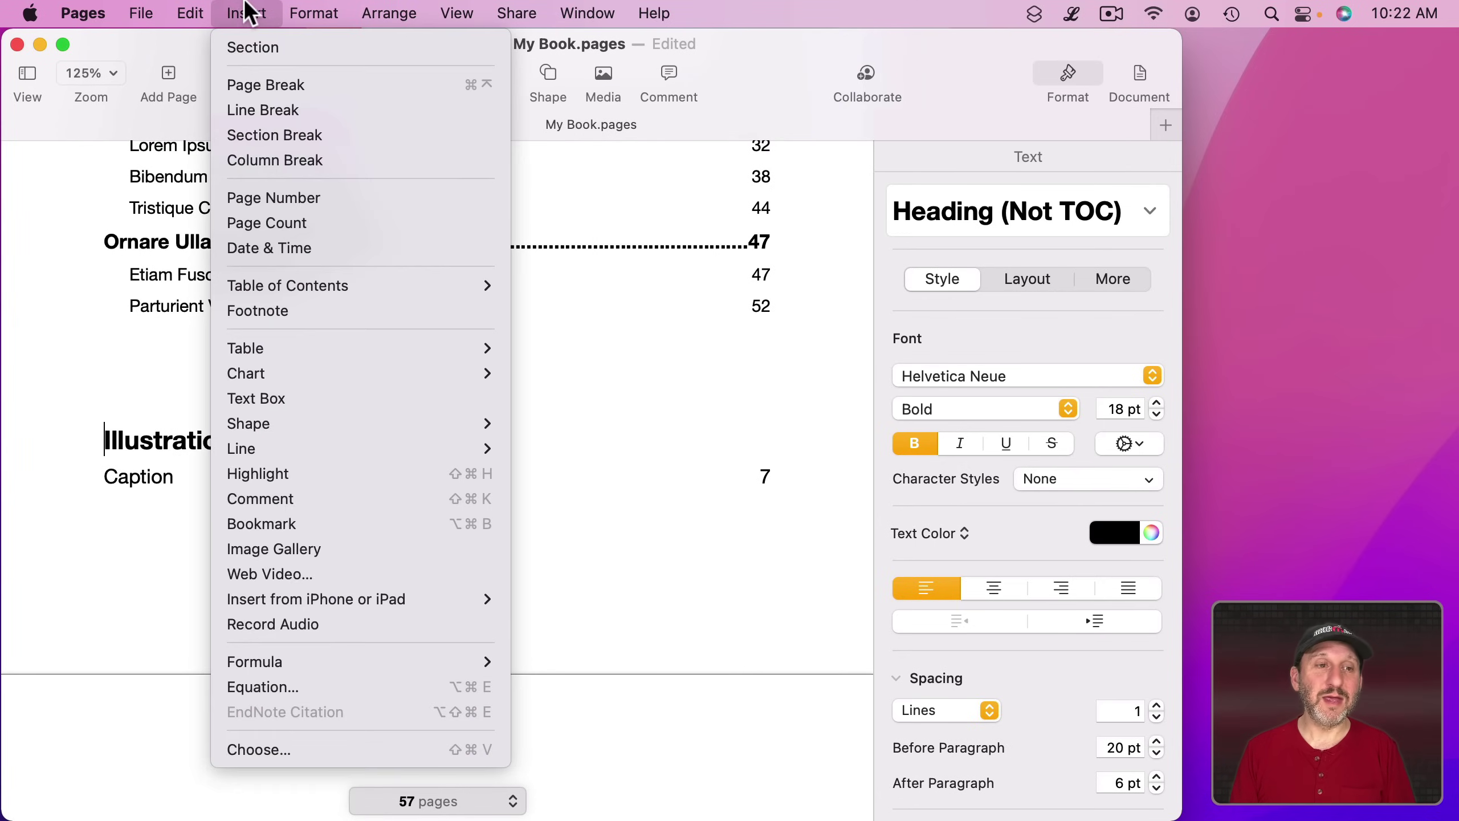
left_click(271, 85)
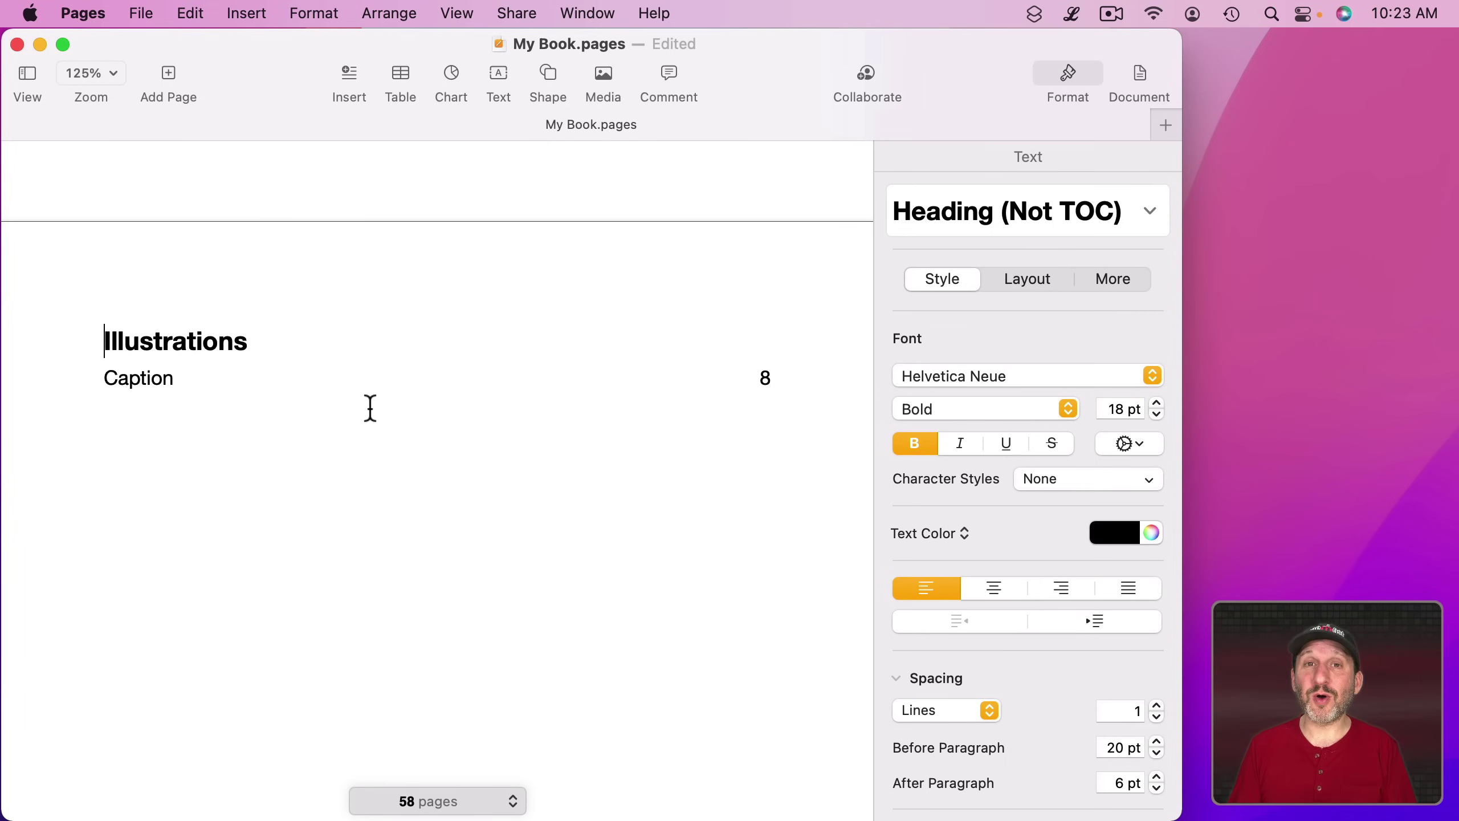
key("super+Up")
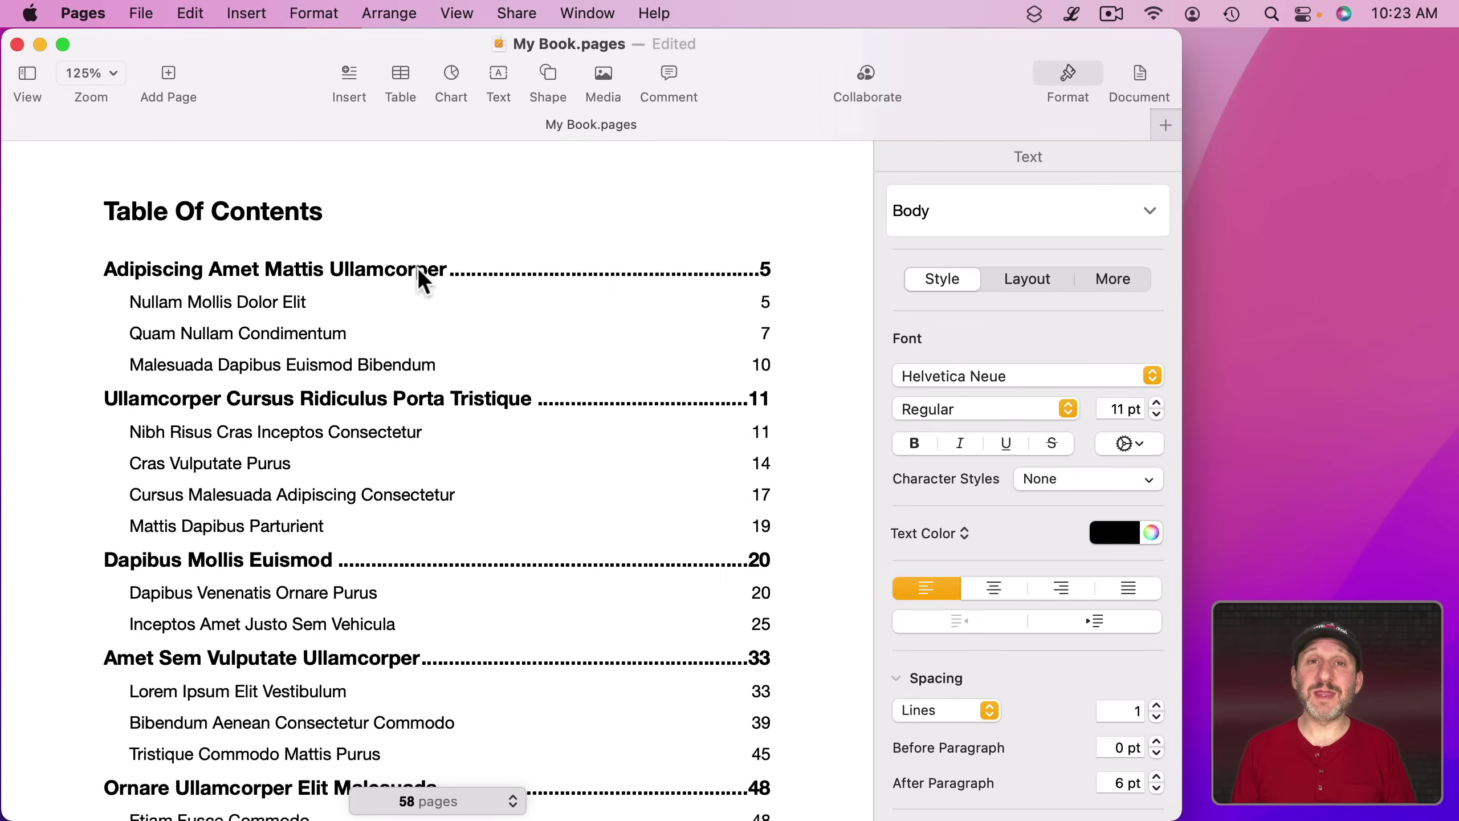
scroll(450, 355, "down", 15)
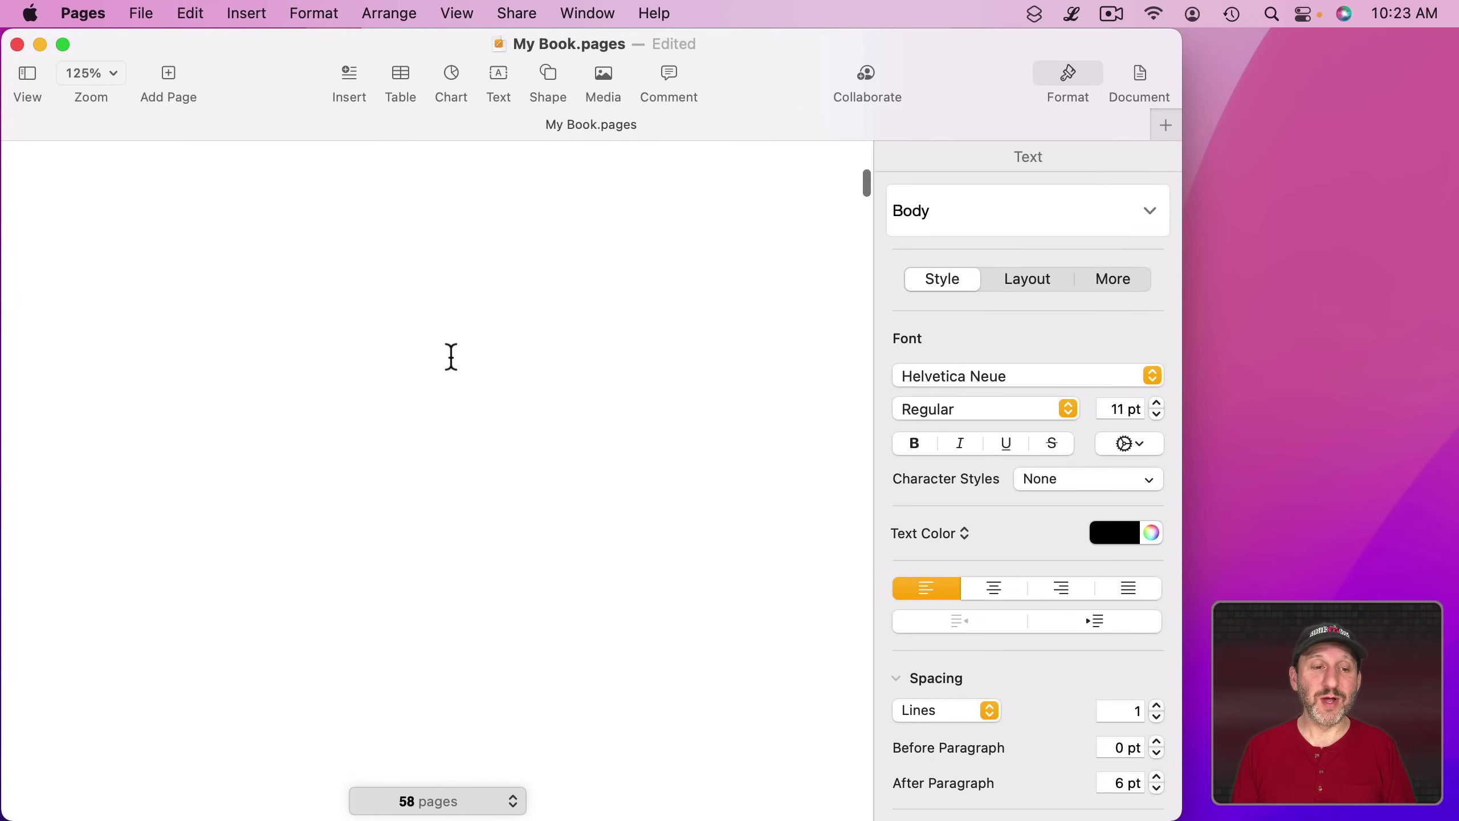
scroll(449, 355, "down", 6)
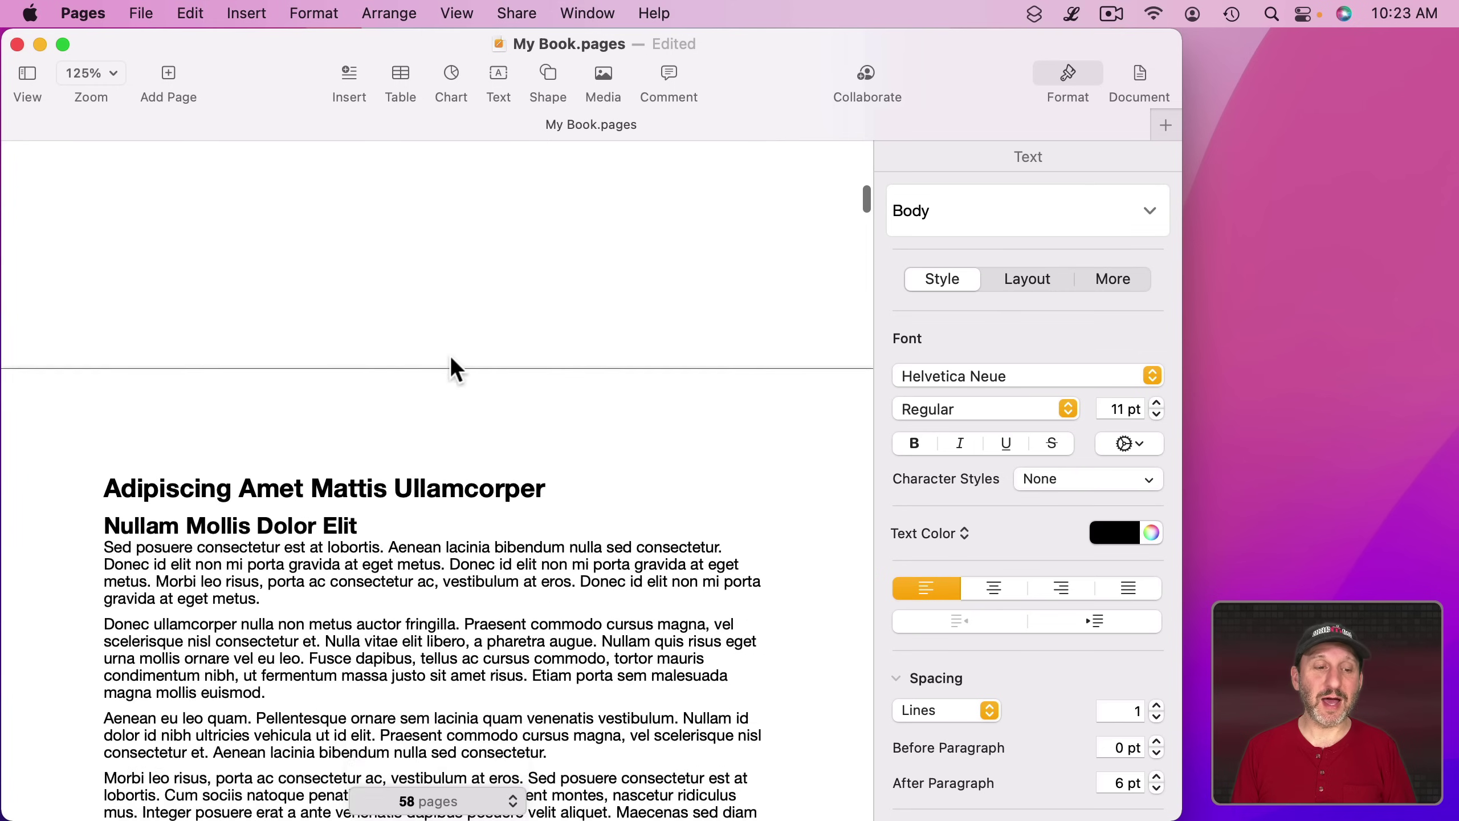
Replace the first chapter heading "Adipiscing Amet Mattis Ullamcorper" with "Chapter 1" and check how the table of contents updates
left_click(122, 362)
left_click_drag(129, 363, 489, 359)
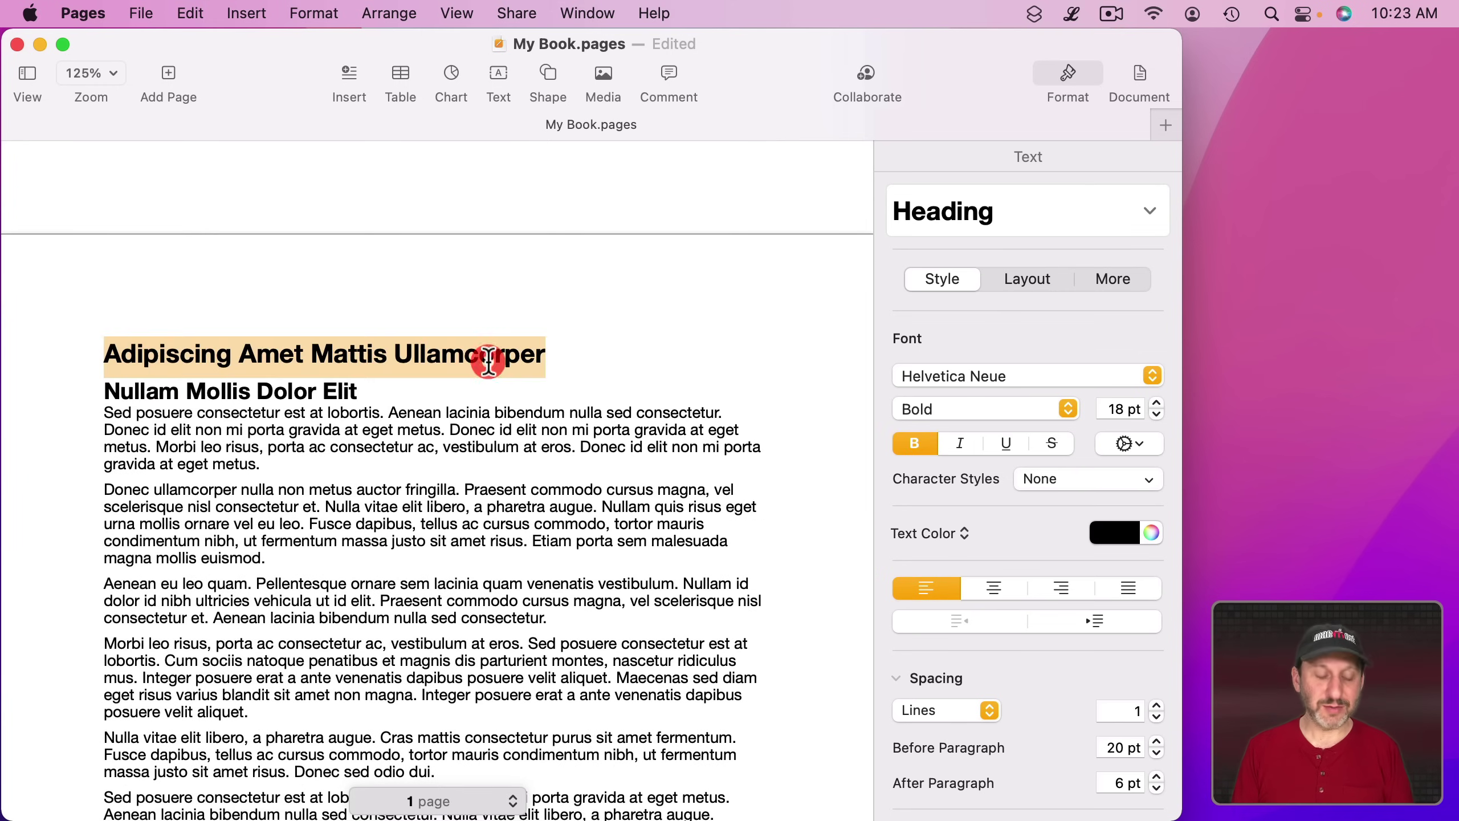
type("Chapter 1")
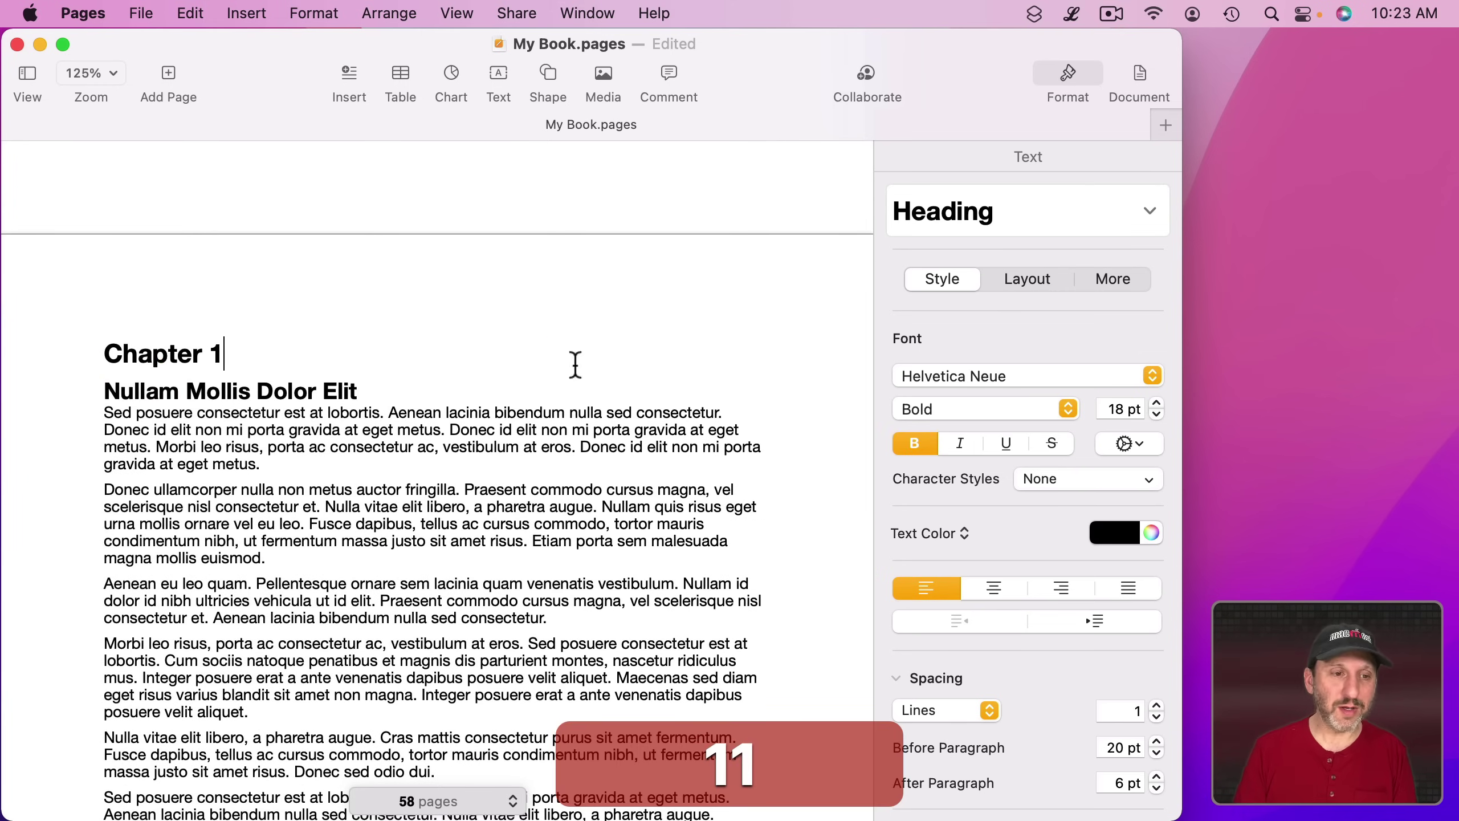
scroll(694, 348, "up", 10)
scroll(697, 349, "up", 10)
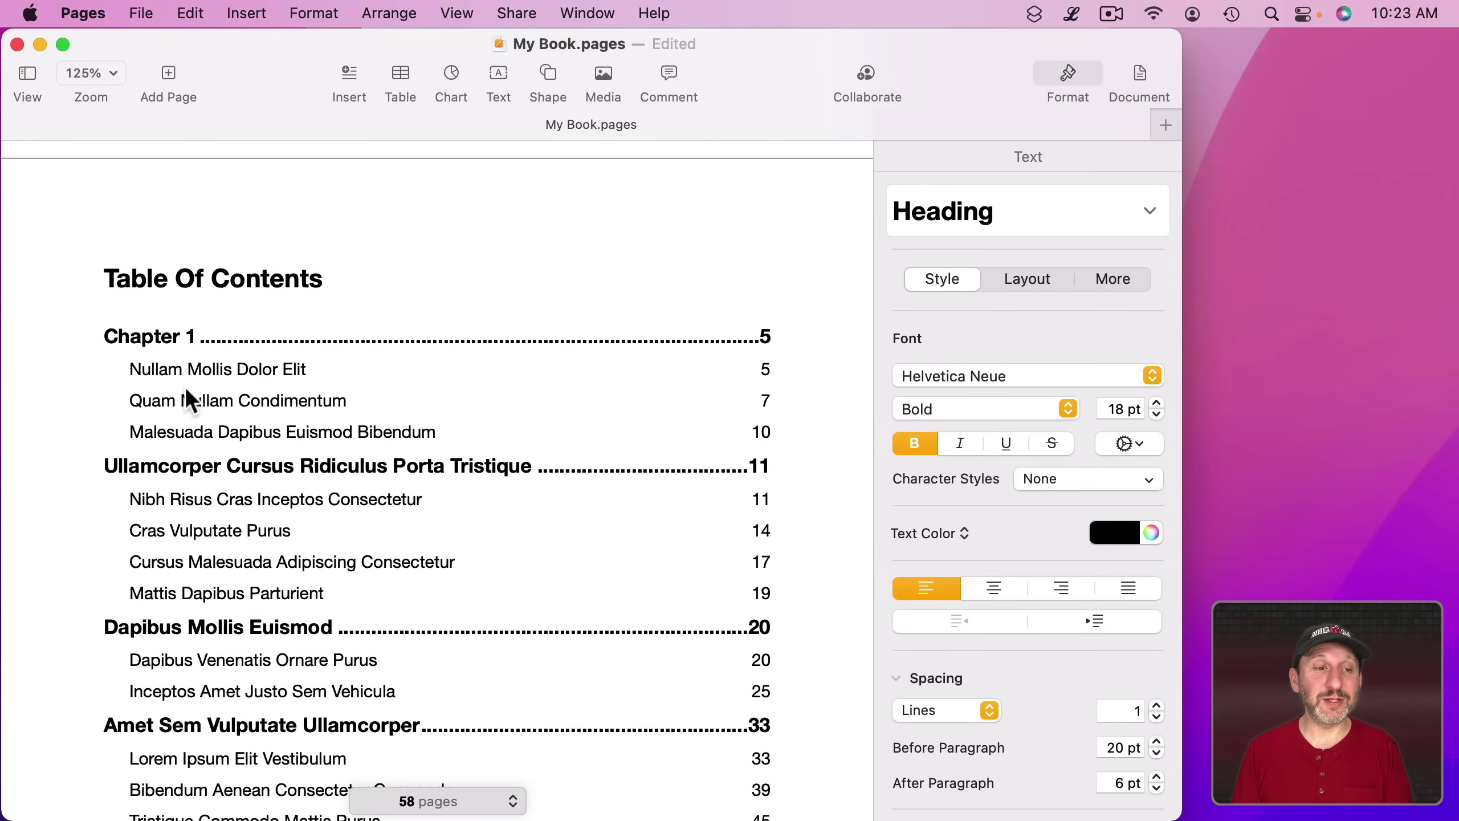
Select the Heading and Heading 2 entries of the table of contents in turn, and follow the page link for "Dapibus Venenatis Ornare Purus"
left_click(202, 332)
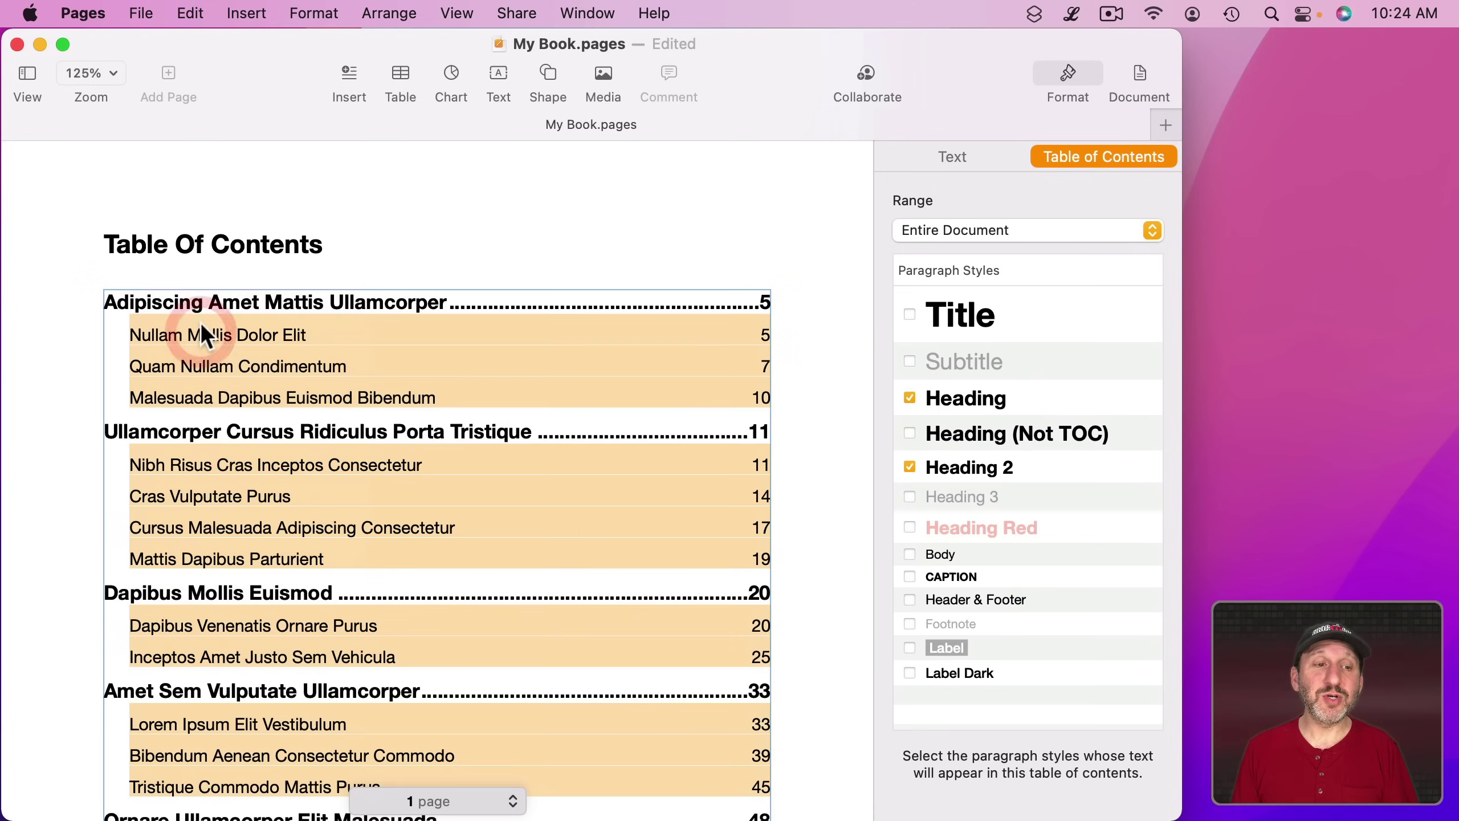
left_click(203, 305)
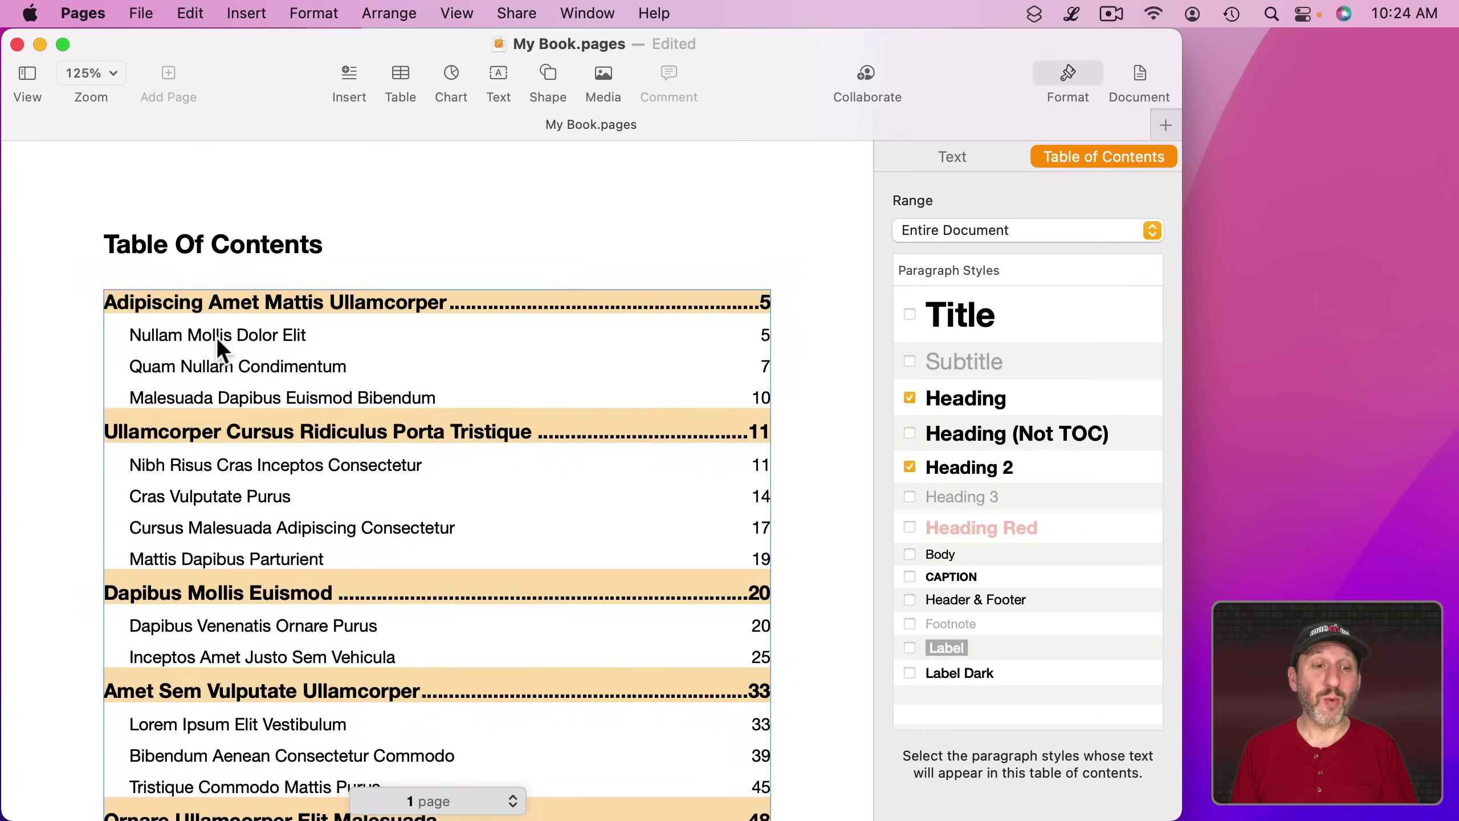
scroll(326, 378, "down", 8)
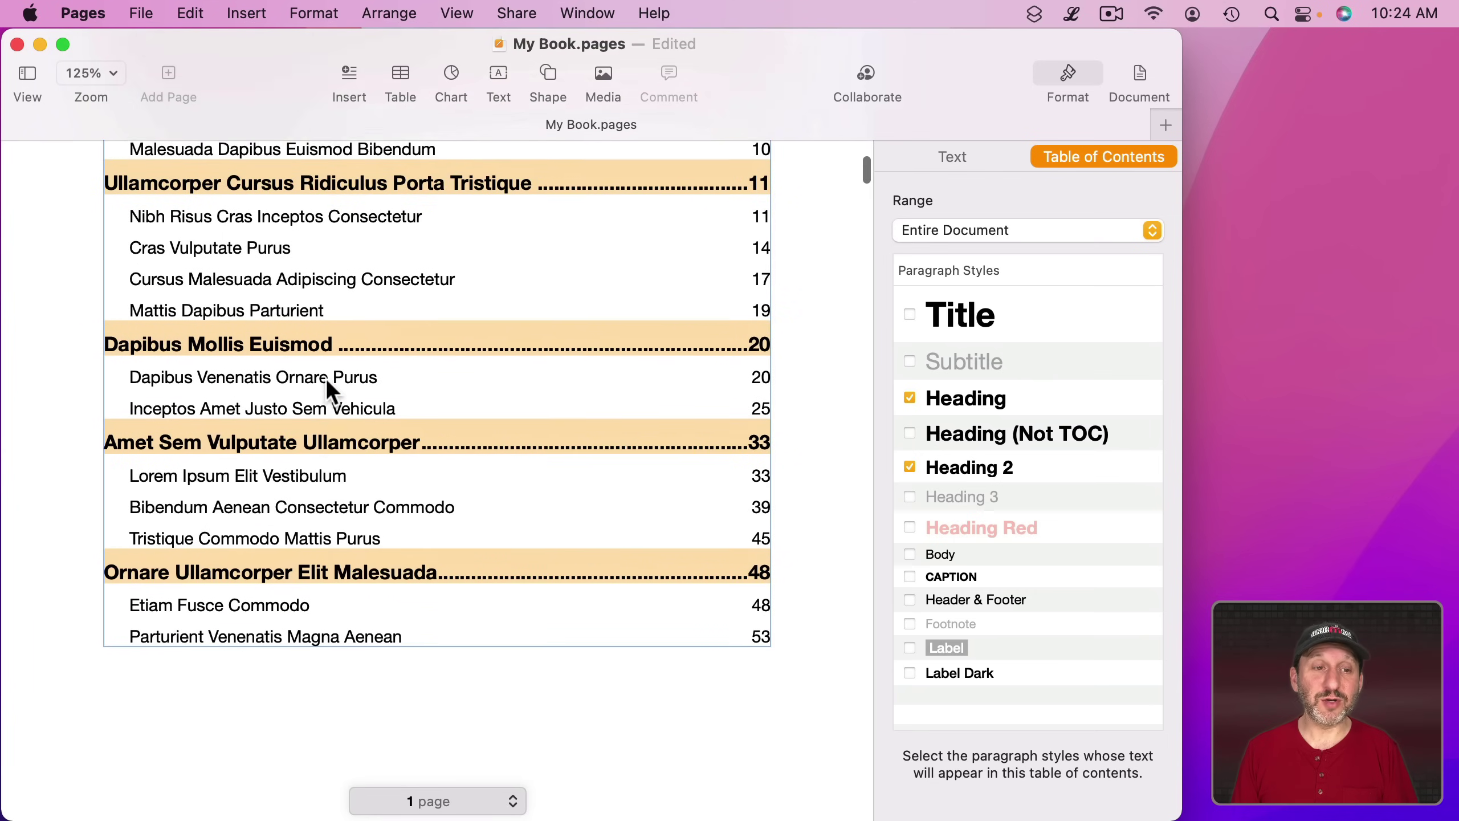
left_click(259, 380)
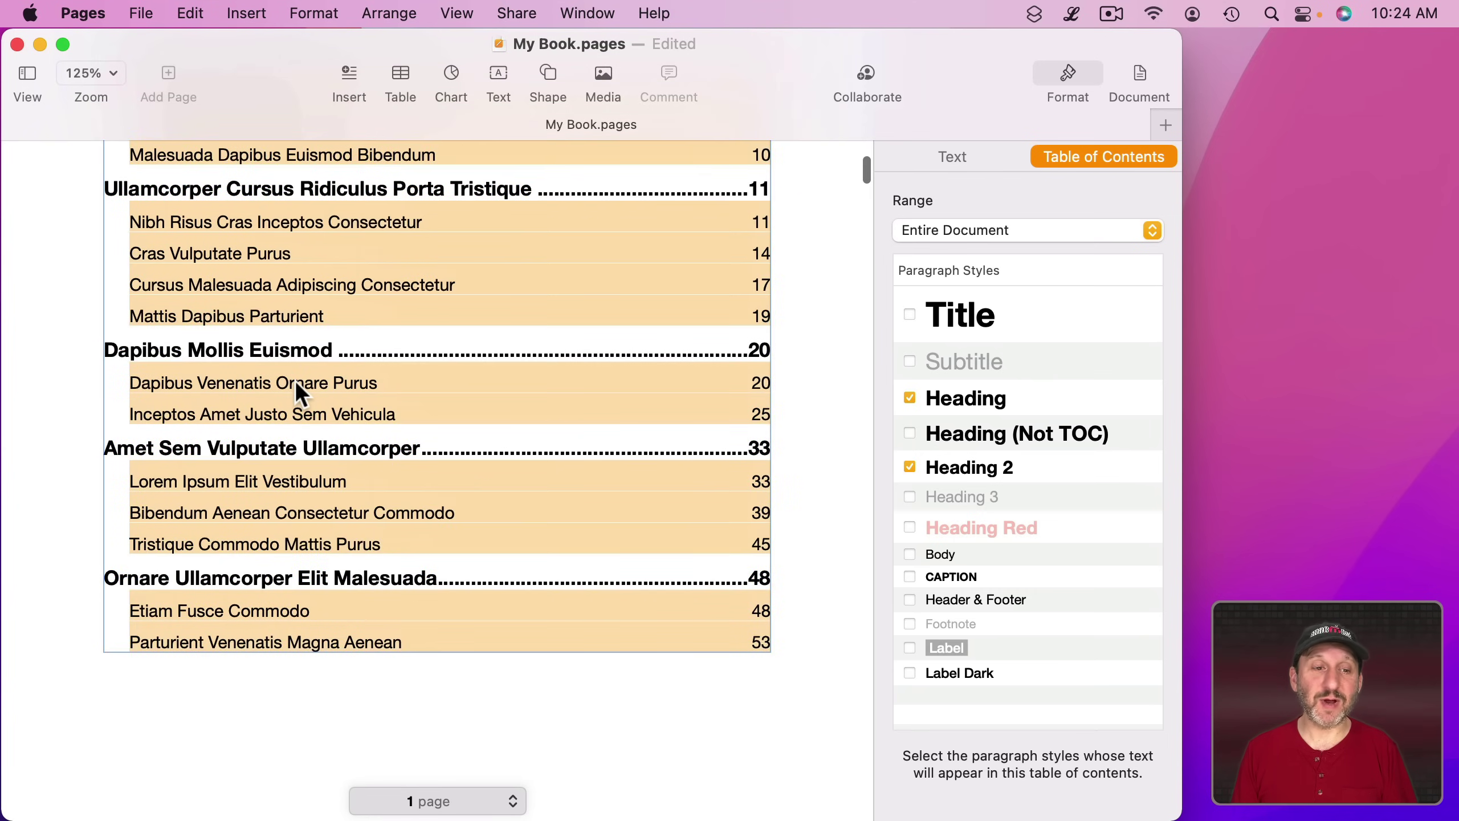
left_click(759, 386)
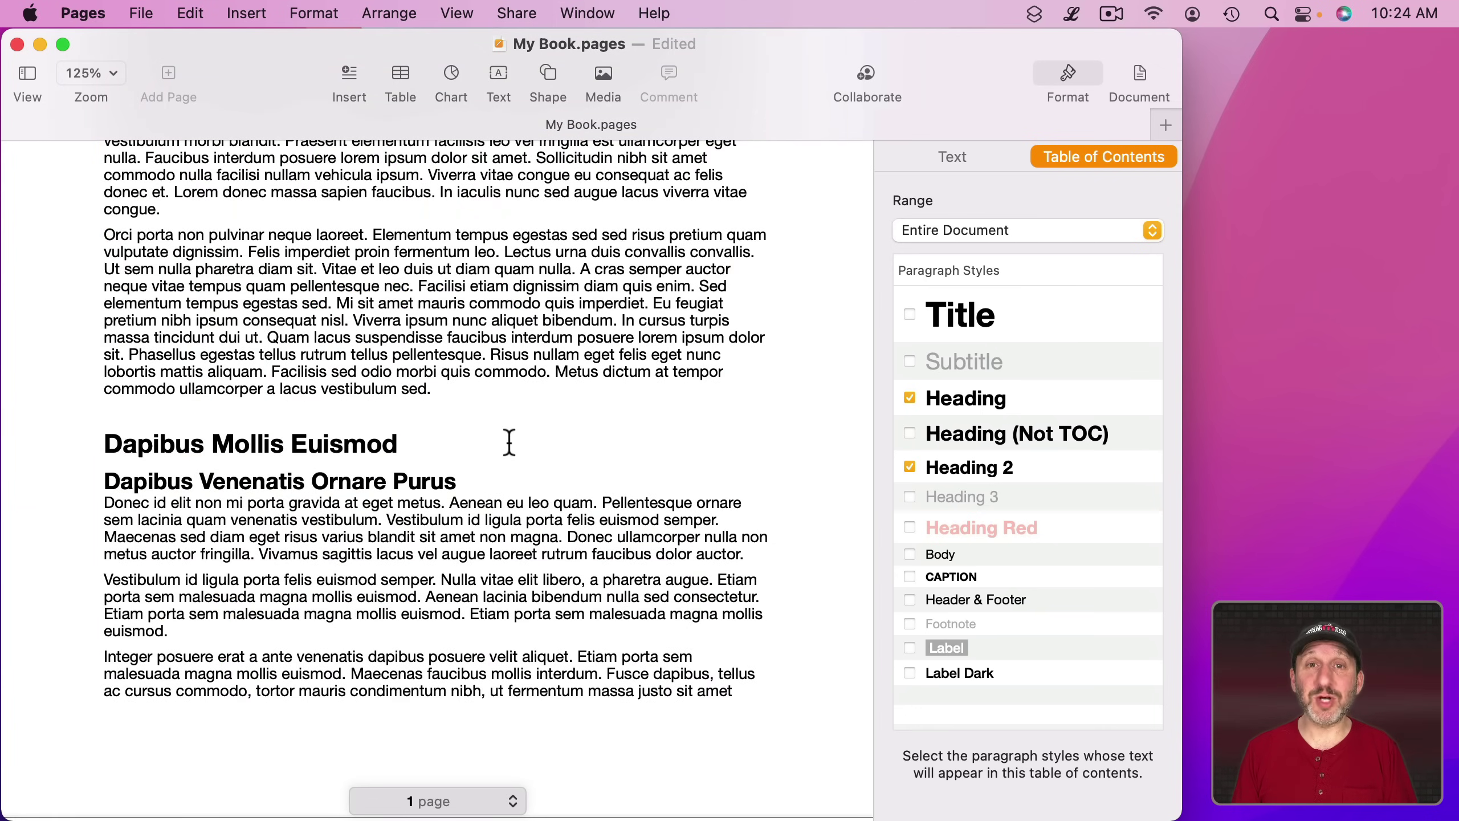
Return to the book's title page and show the Table of Contents sidebar beside the document
scroll(509, 443, "up", 10)
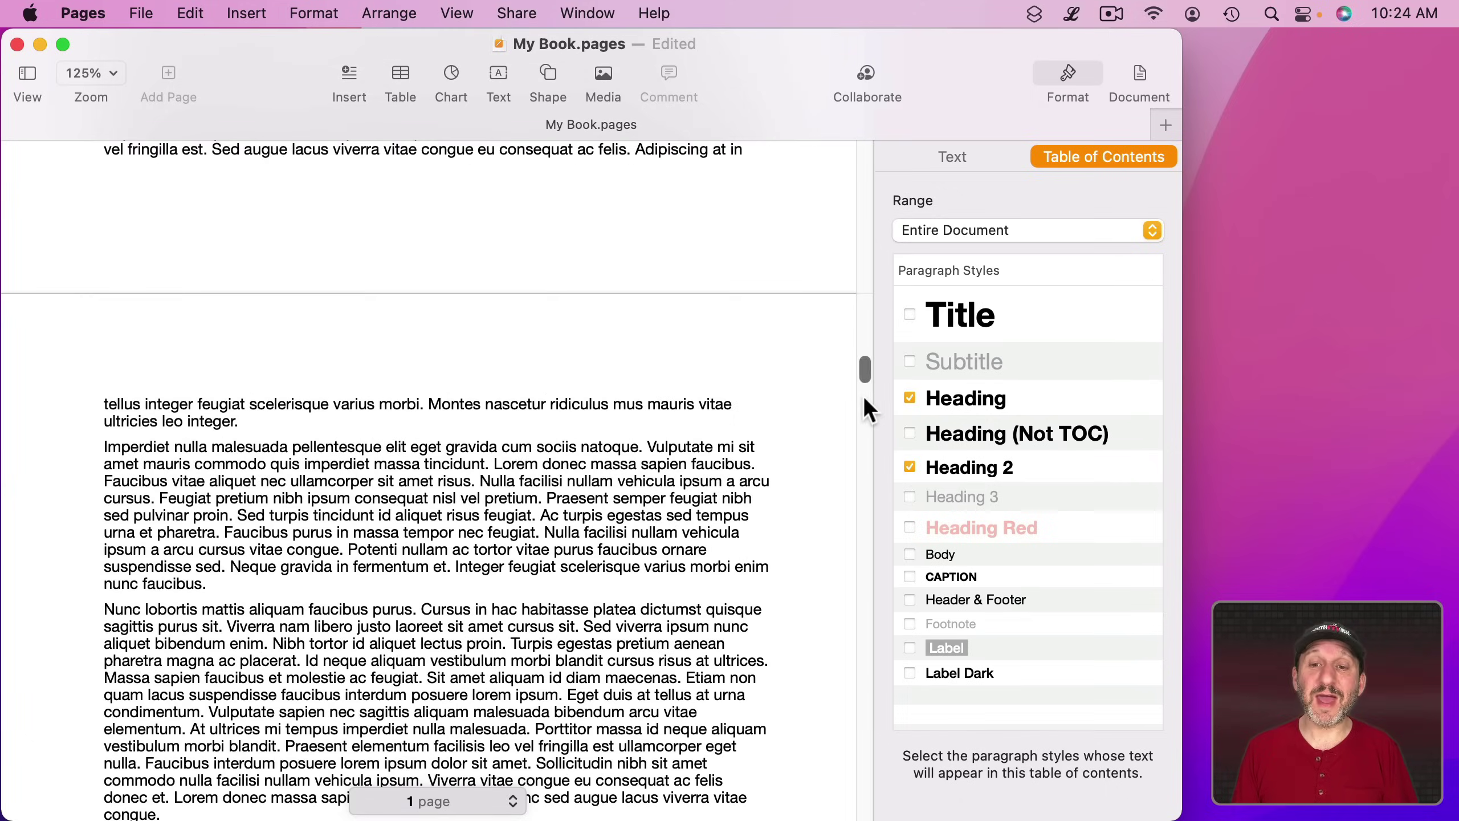
left_click_drag(865, 379, 882, 150)
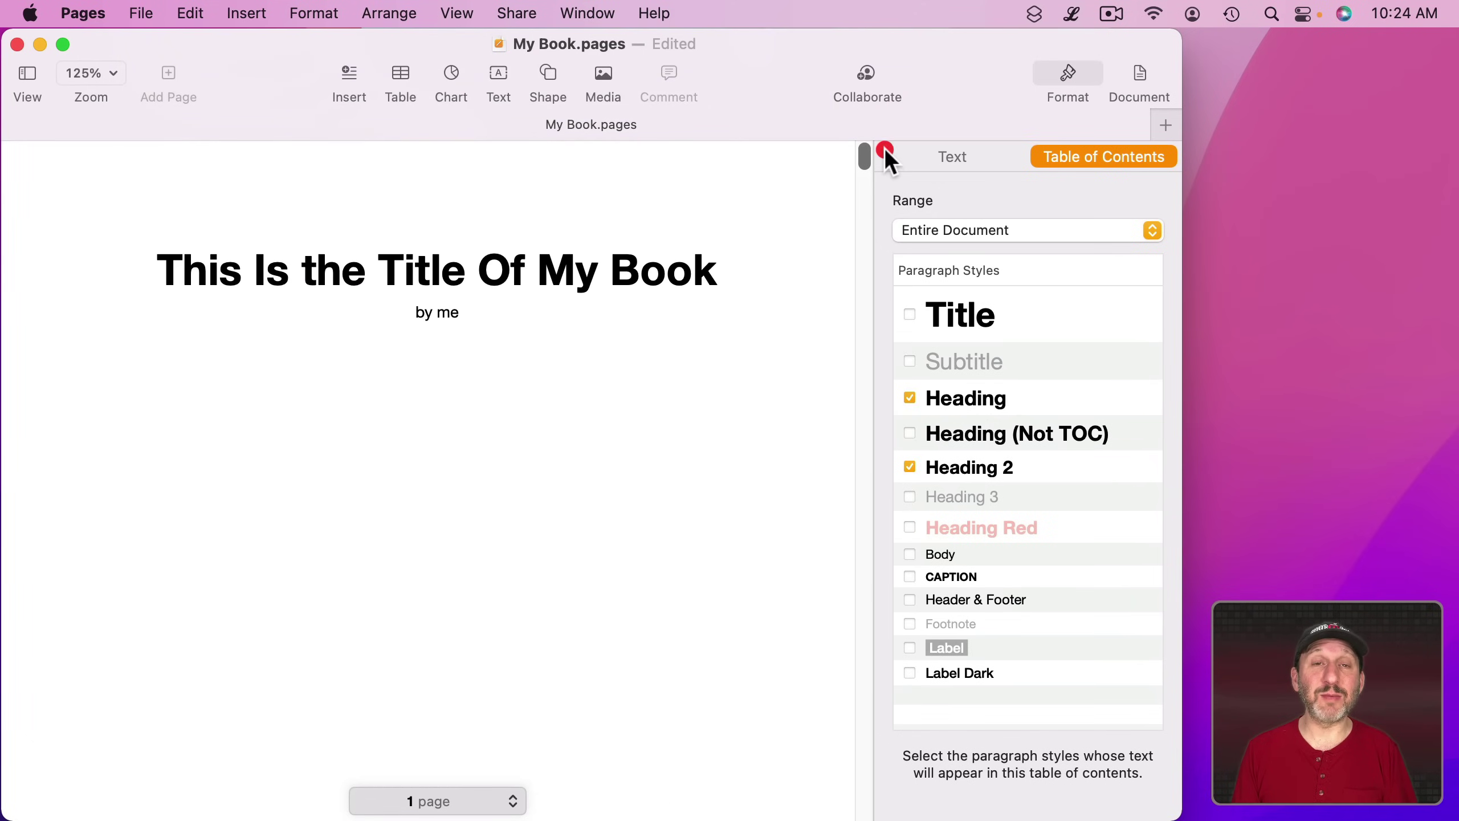
left_click(31, 77)
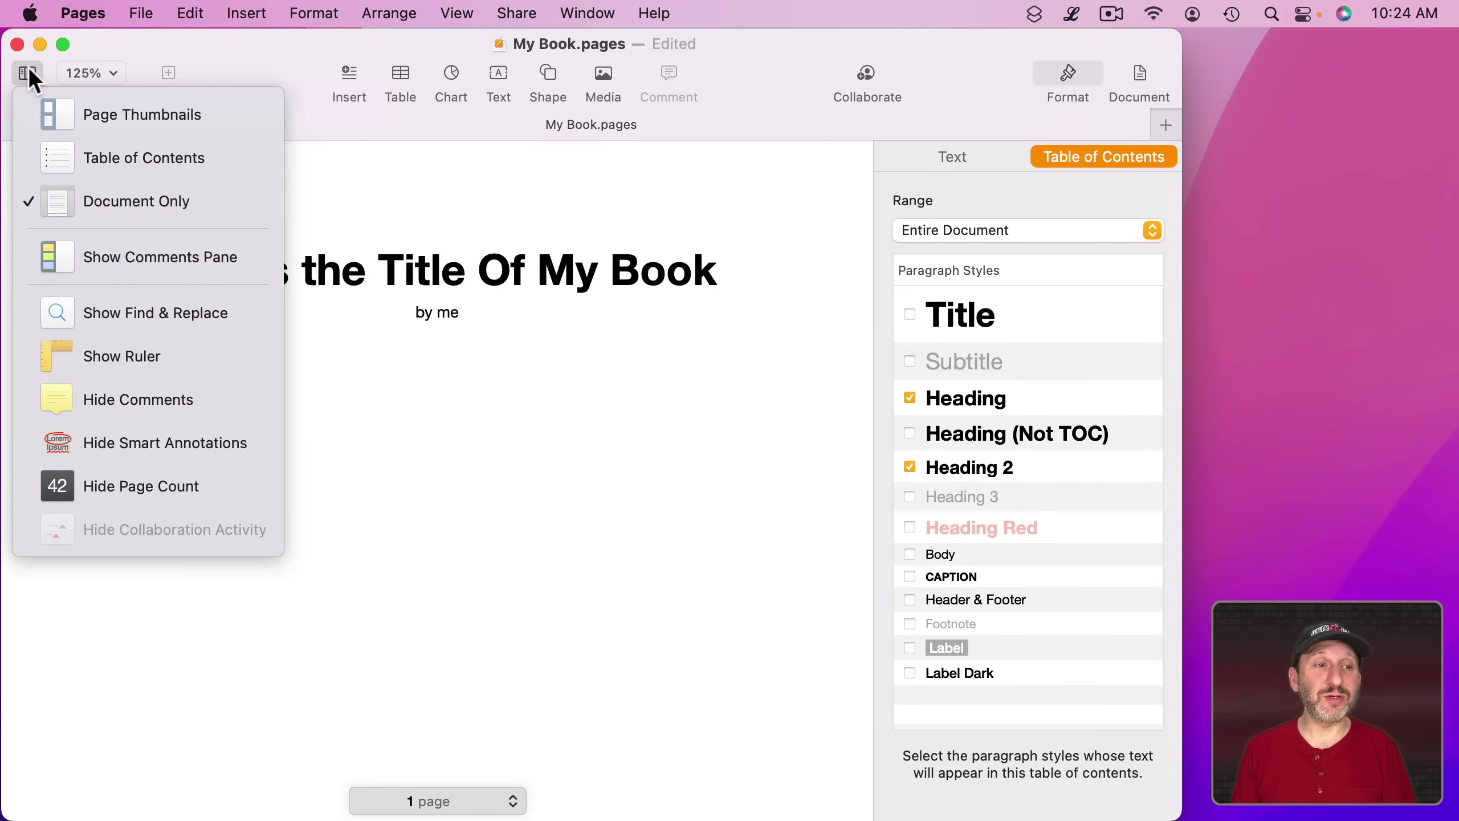
left_click(109, 158)
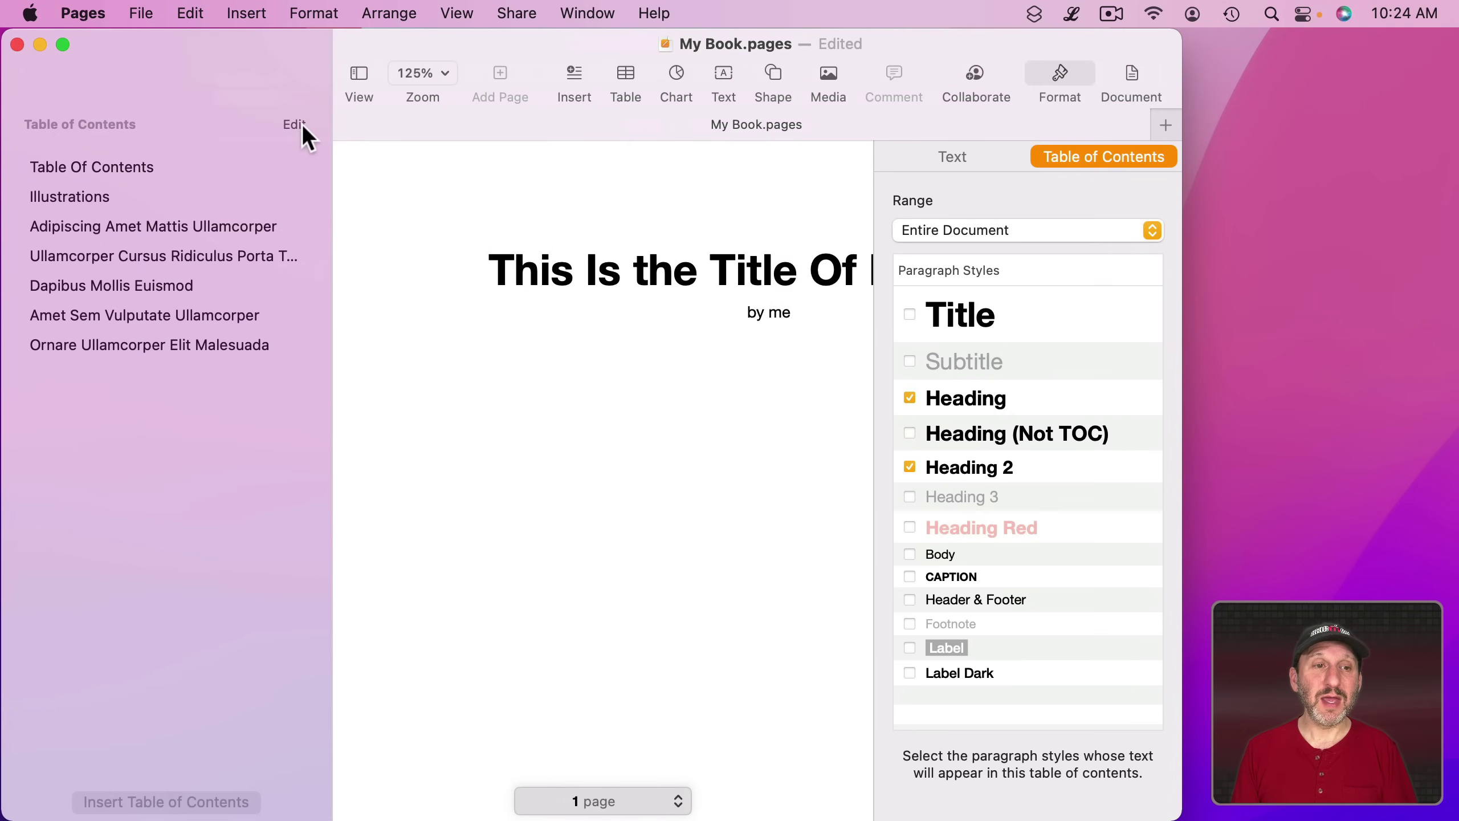
Set the sidebar contents to exclude Heading (Not TOC), add Heading 2 and CAPTION, and indent CAPTION beneath Heading 2
left_click(298, 124)
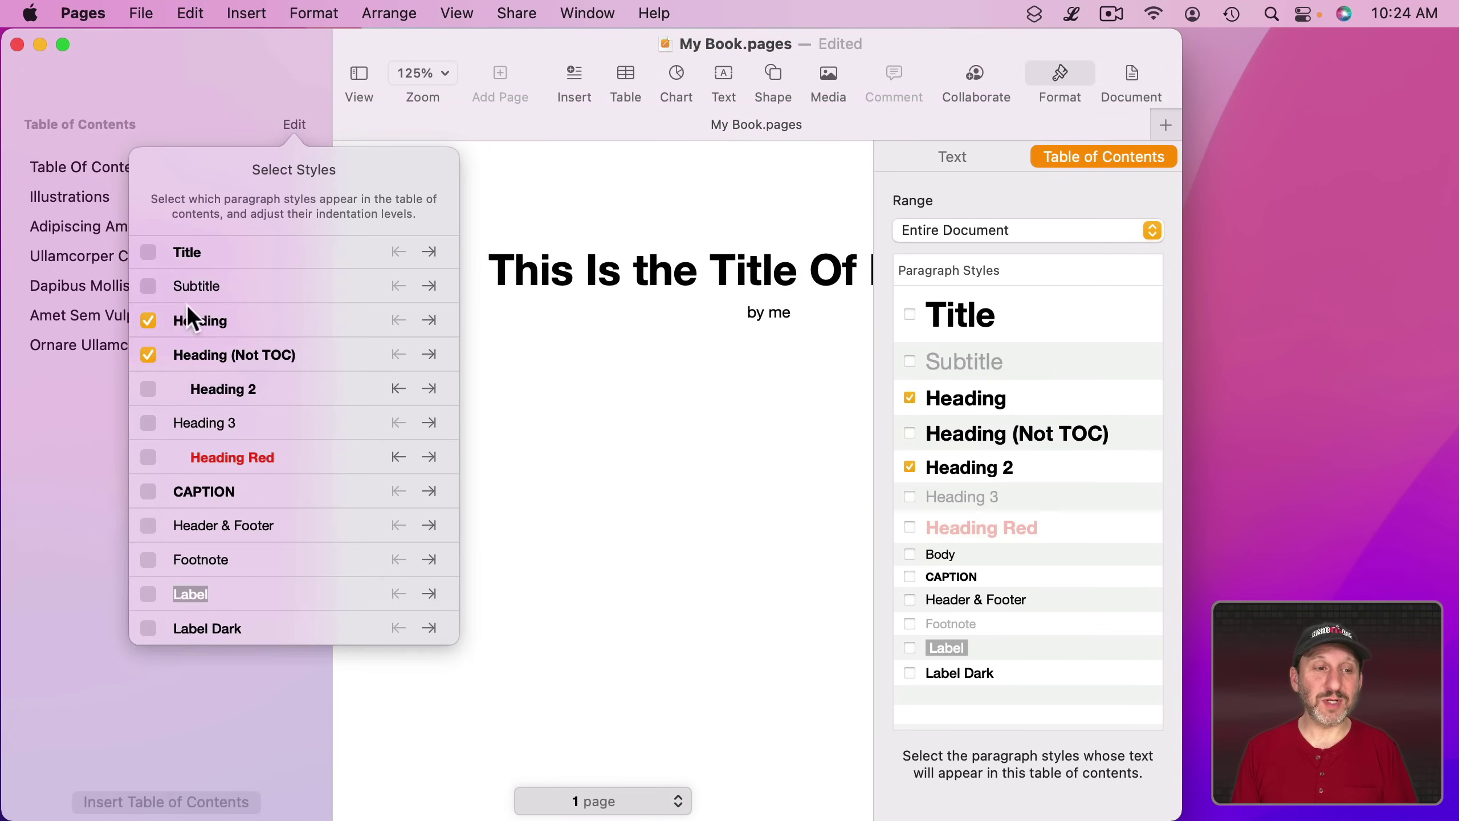
left_click(148, 356)
left_click(147, 389)
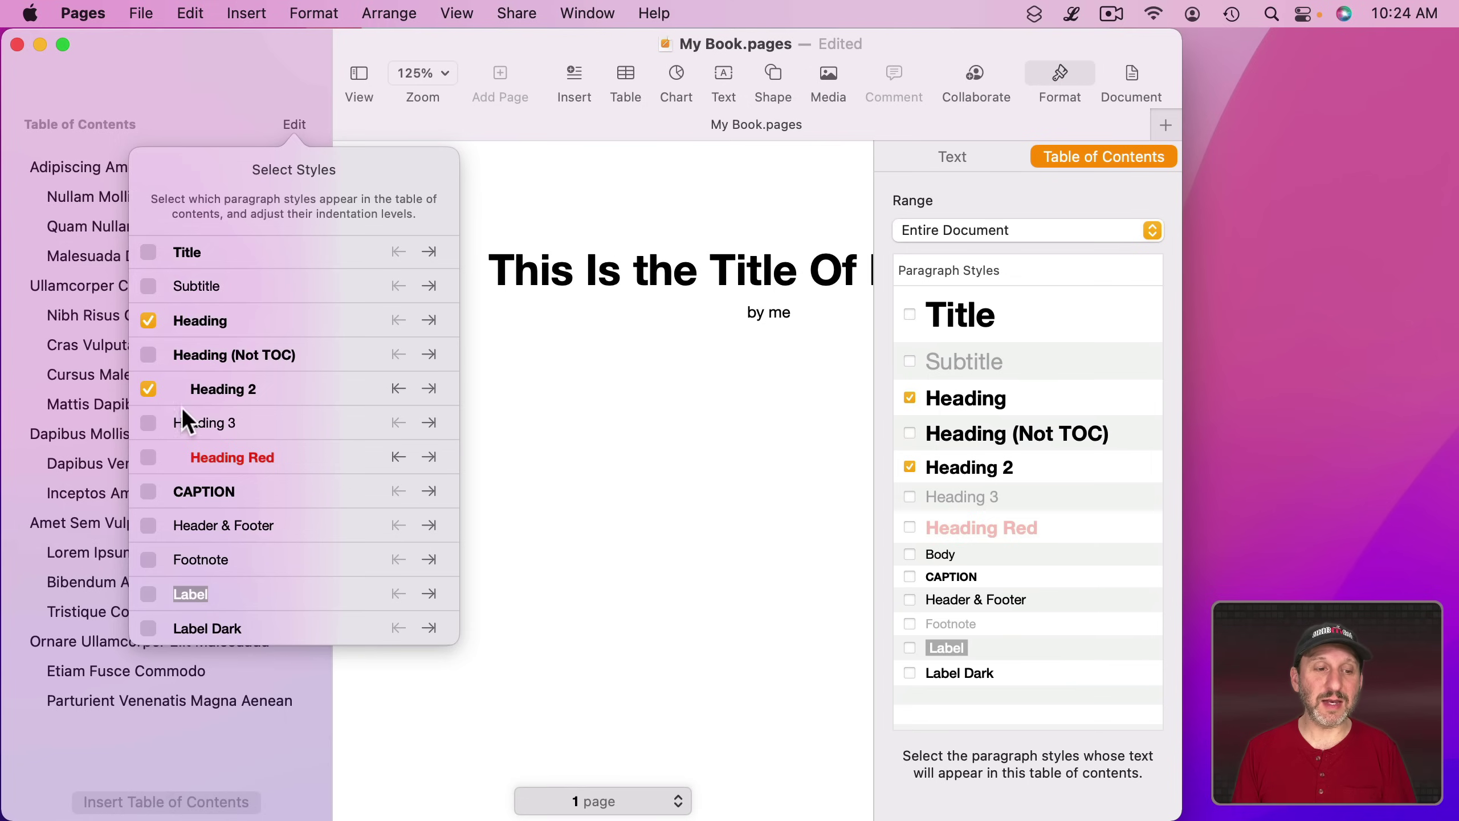
left_click(147, 492)
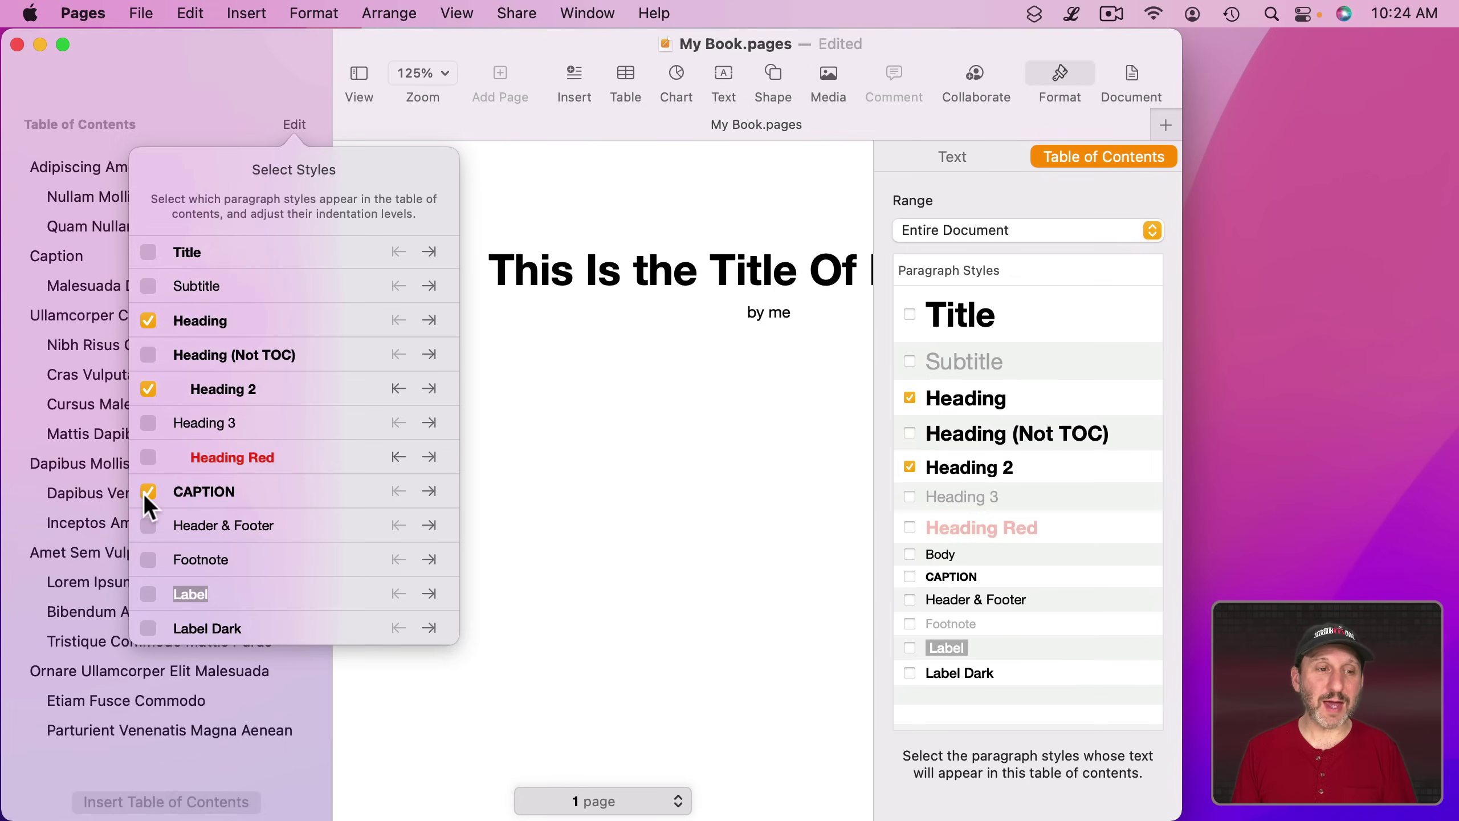
left_click(429, 491)
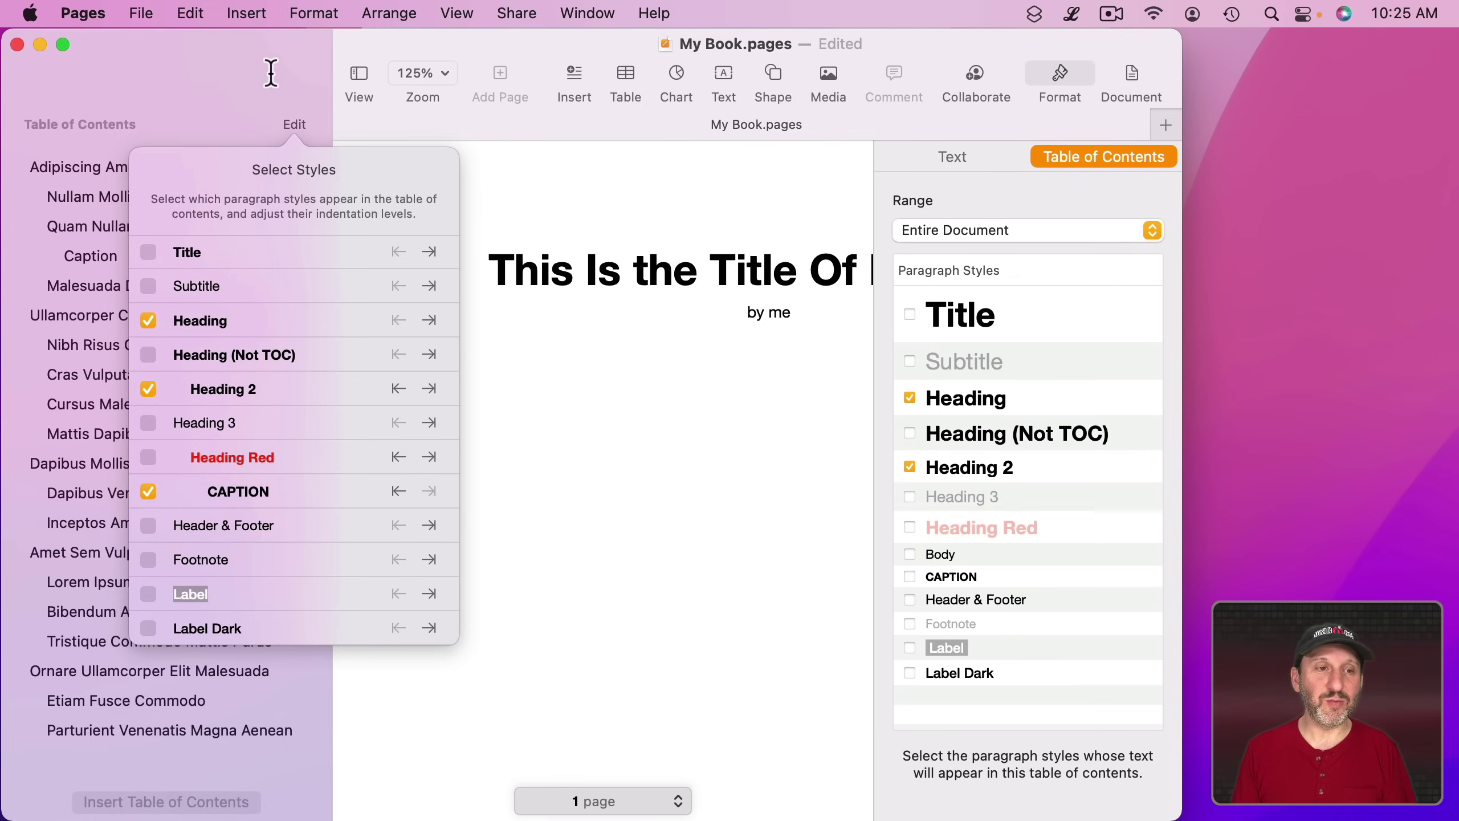
left_click(214, 75)
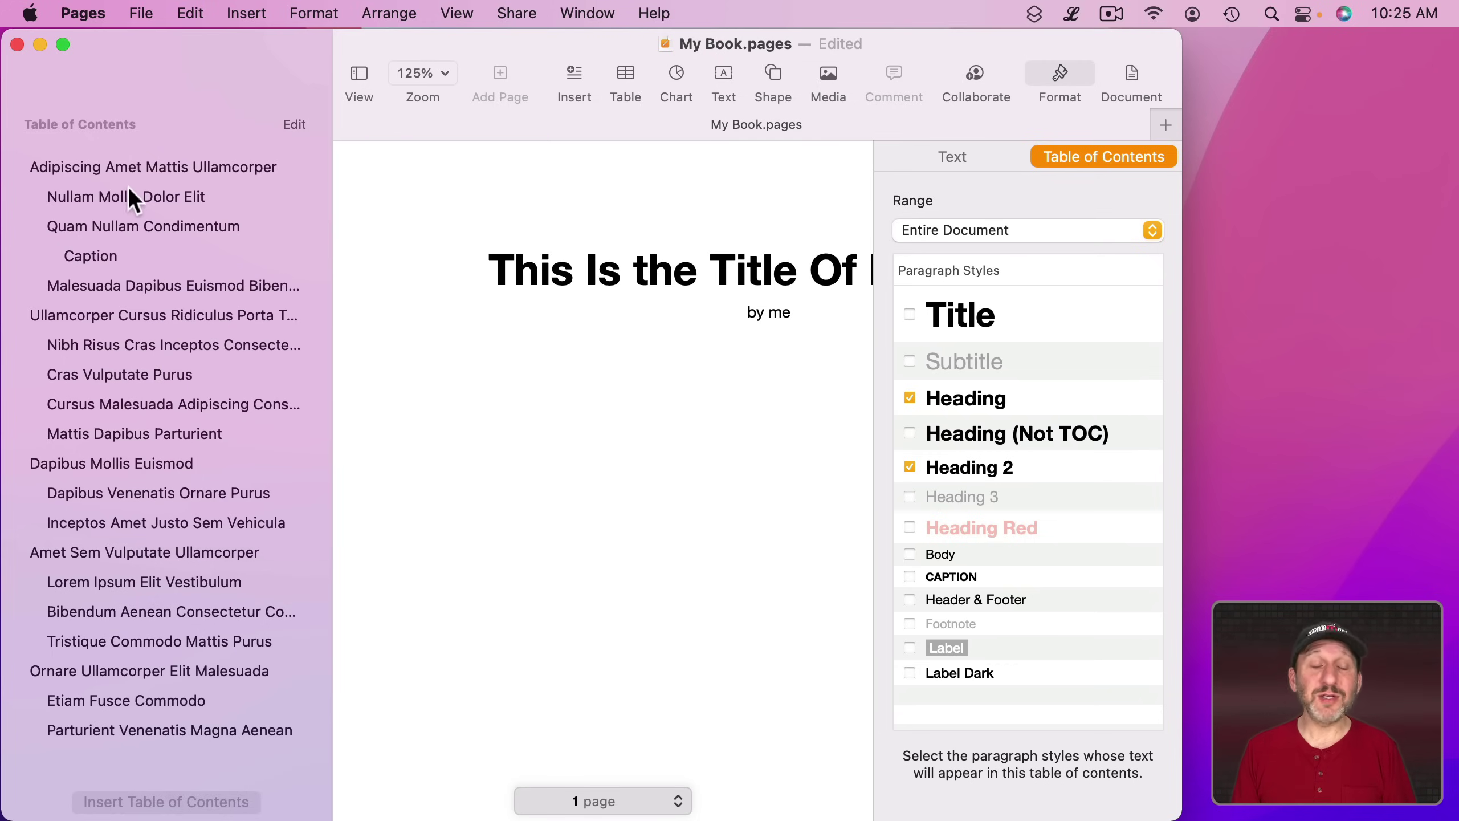
Use the sidebar contents to jump to "Dapibus Venenatis Ornare Purus", "Lorem Ipsum Elit Vestibulum" and "Etiam Fusce Commodo"
left_click(115, 492)
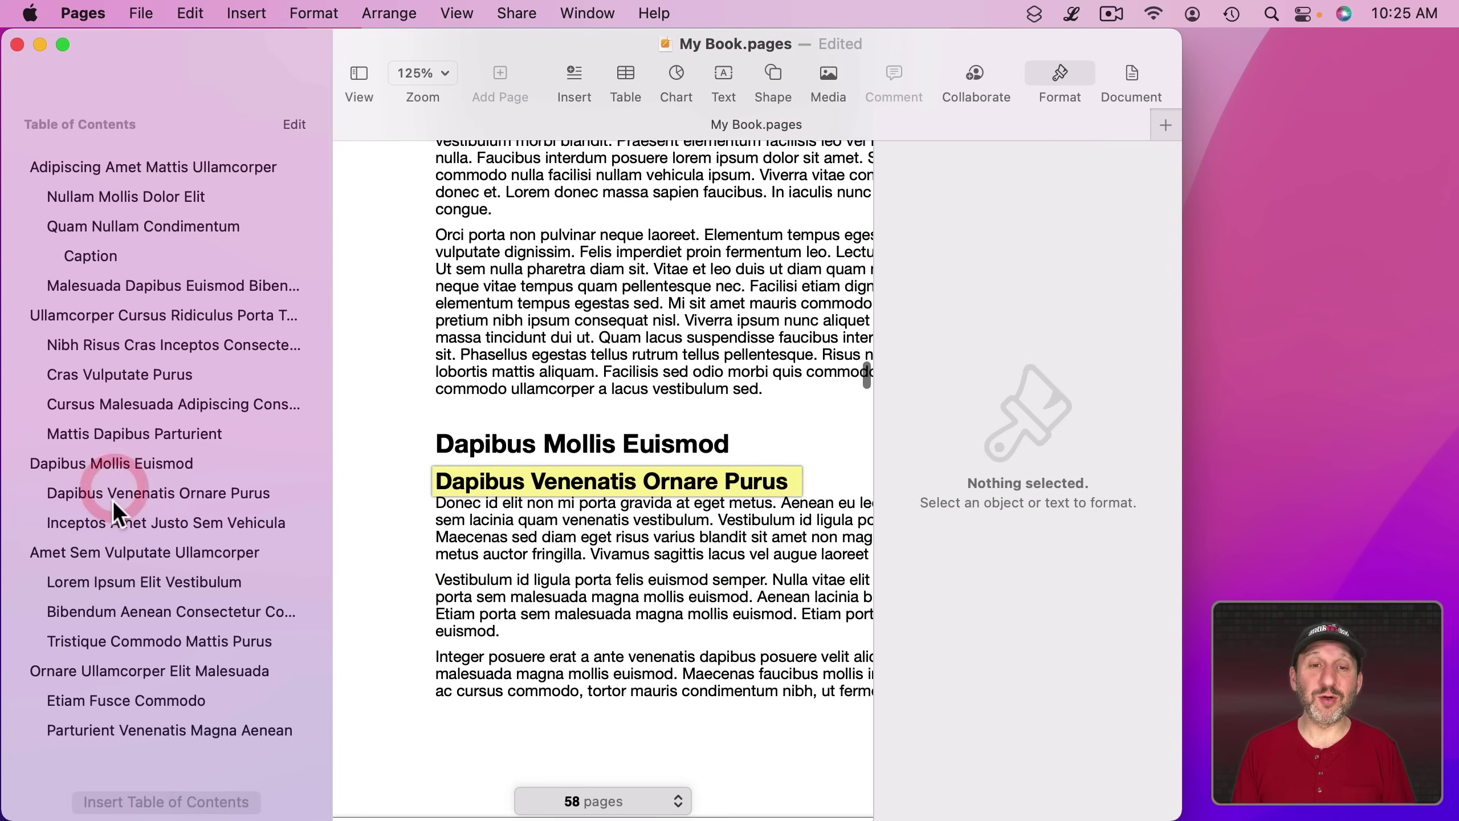
left_click(112, 593)
left_click(93, 704)
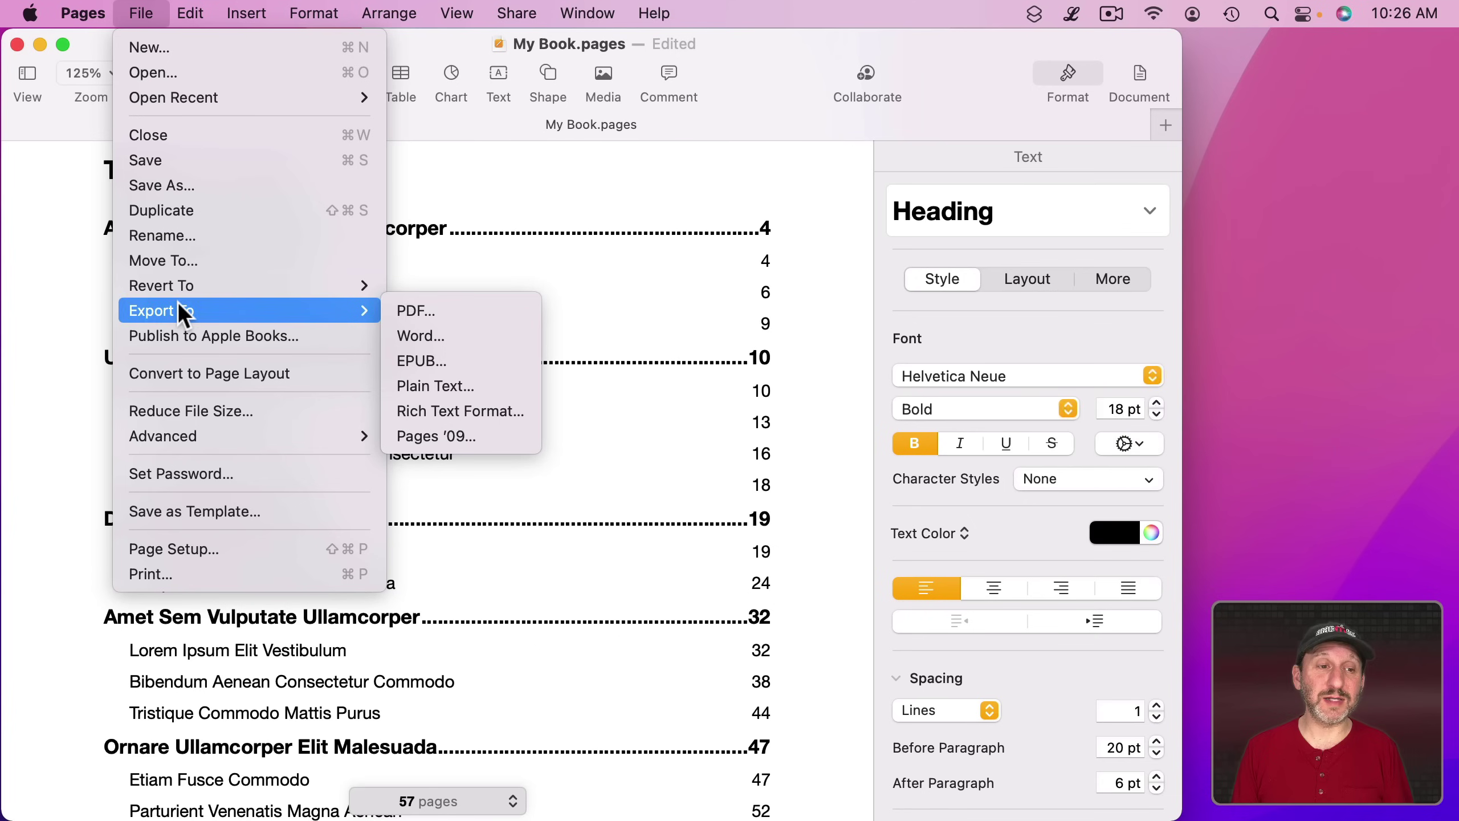
Export the document to the Desktop as "My Book.pdf" with Best image quality
left_click(394, 311)
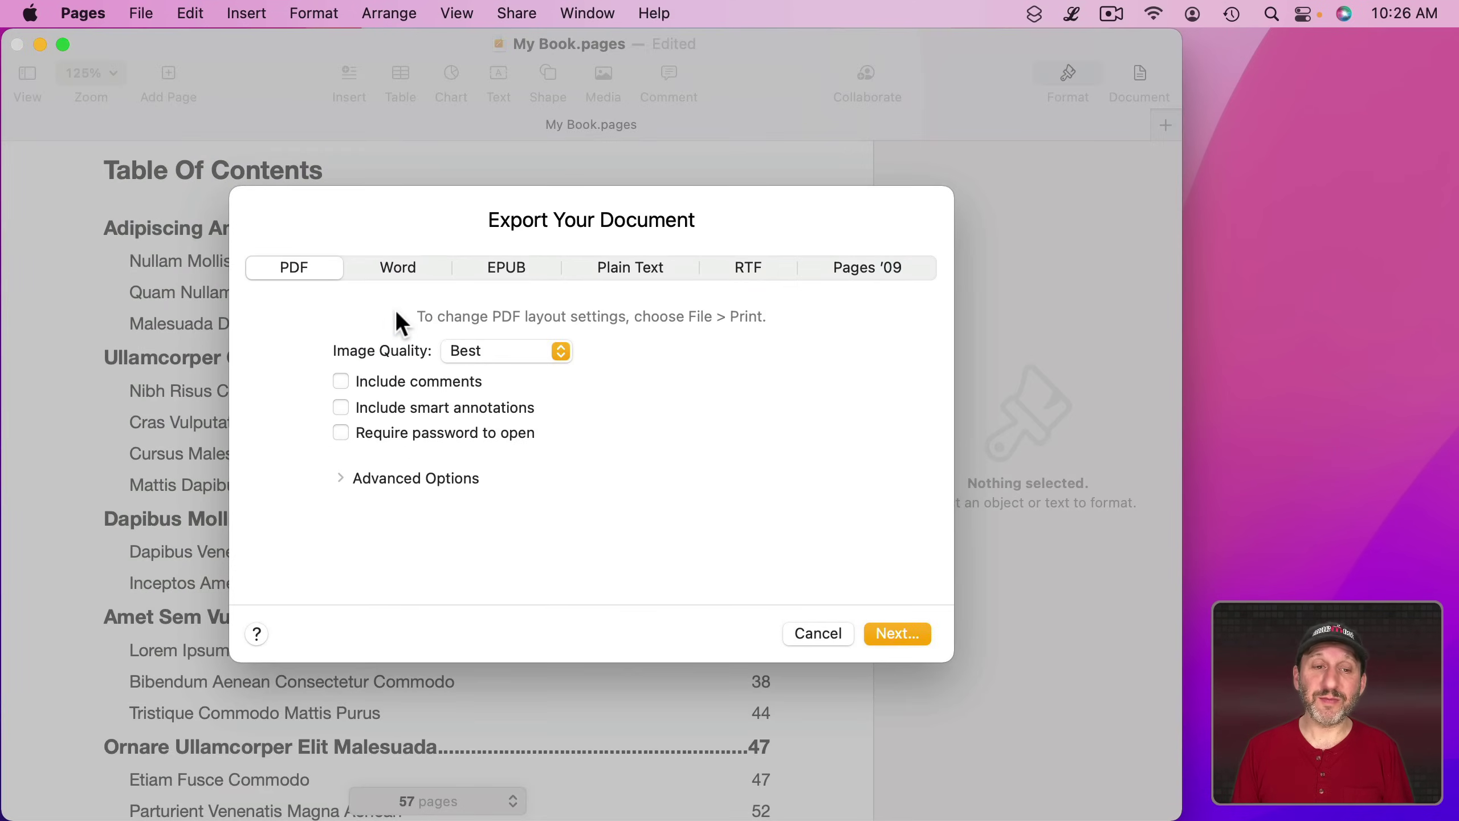
left_click(897, 627)
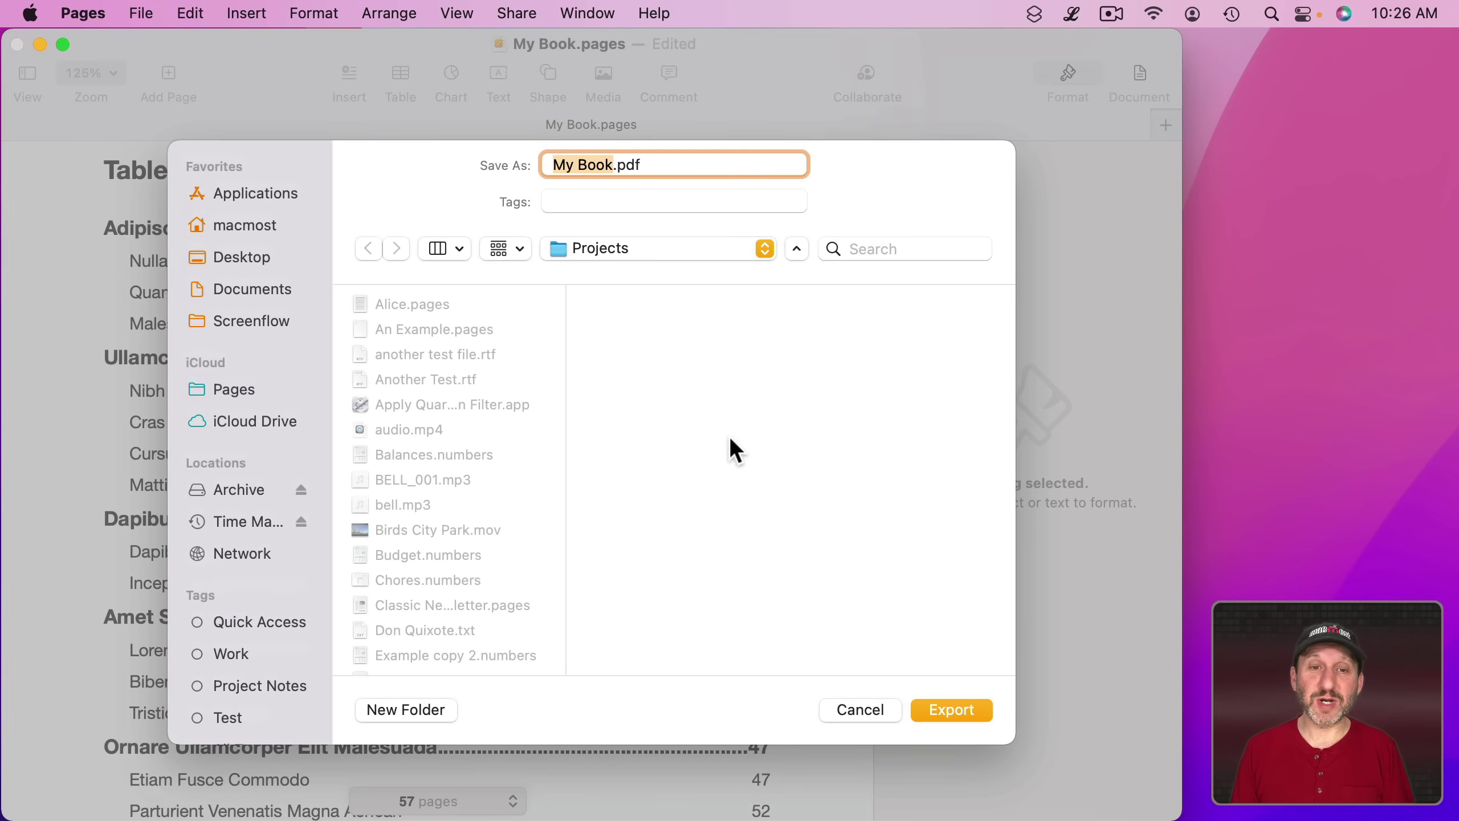
key("super+d")
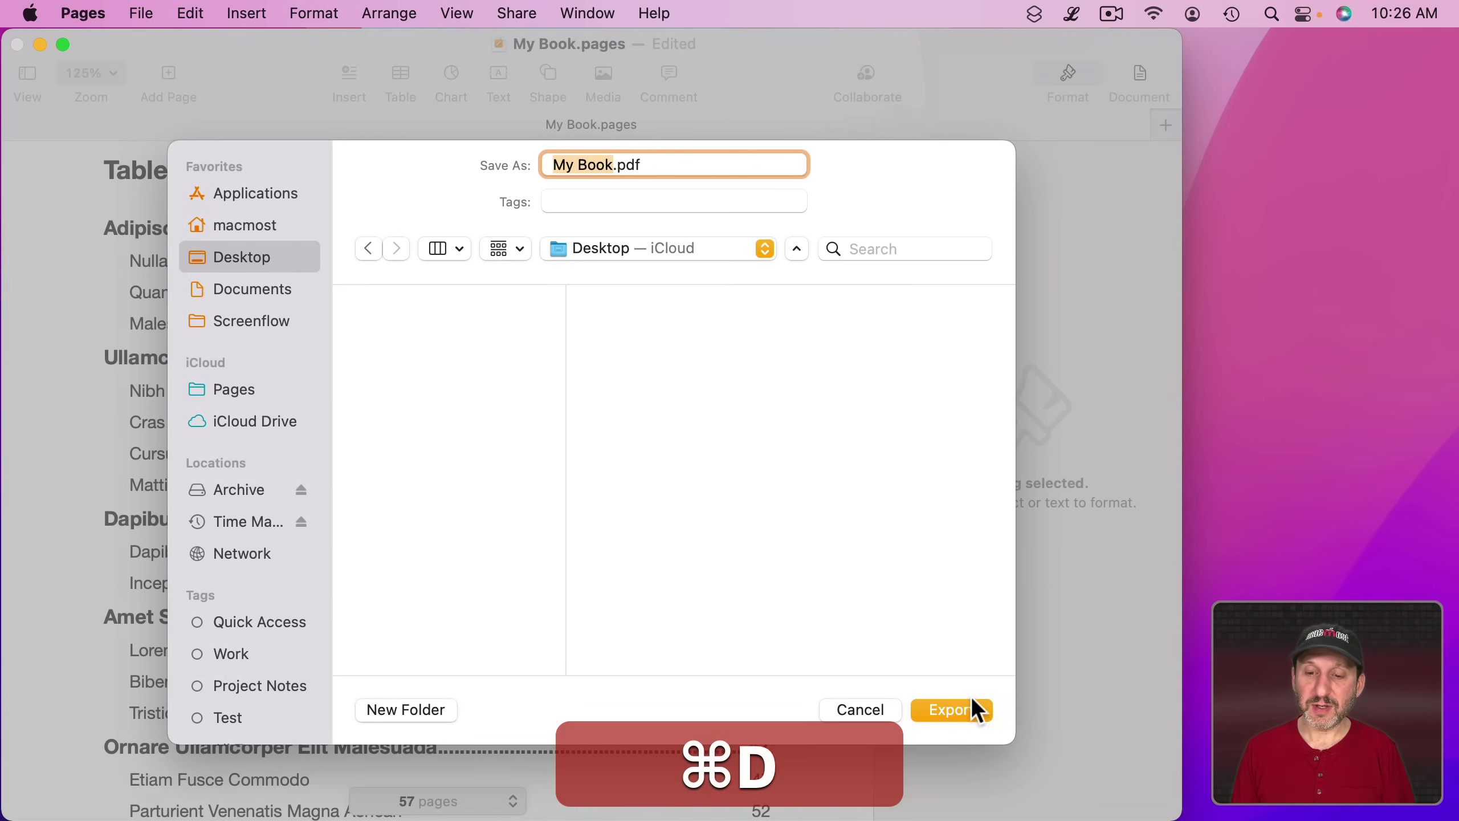
left_click(939, 708)
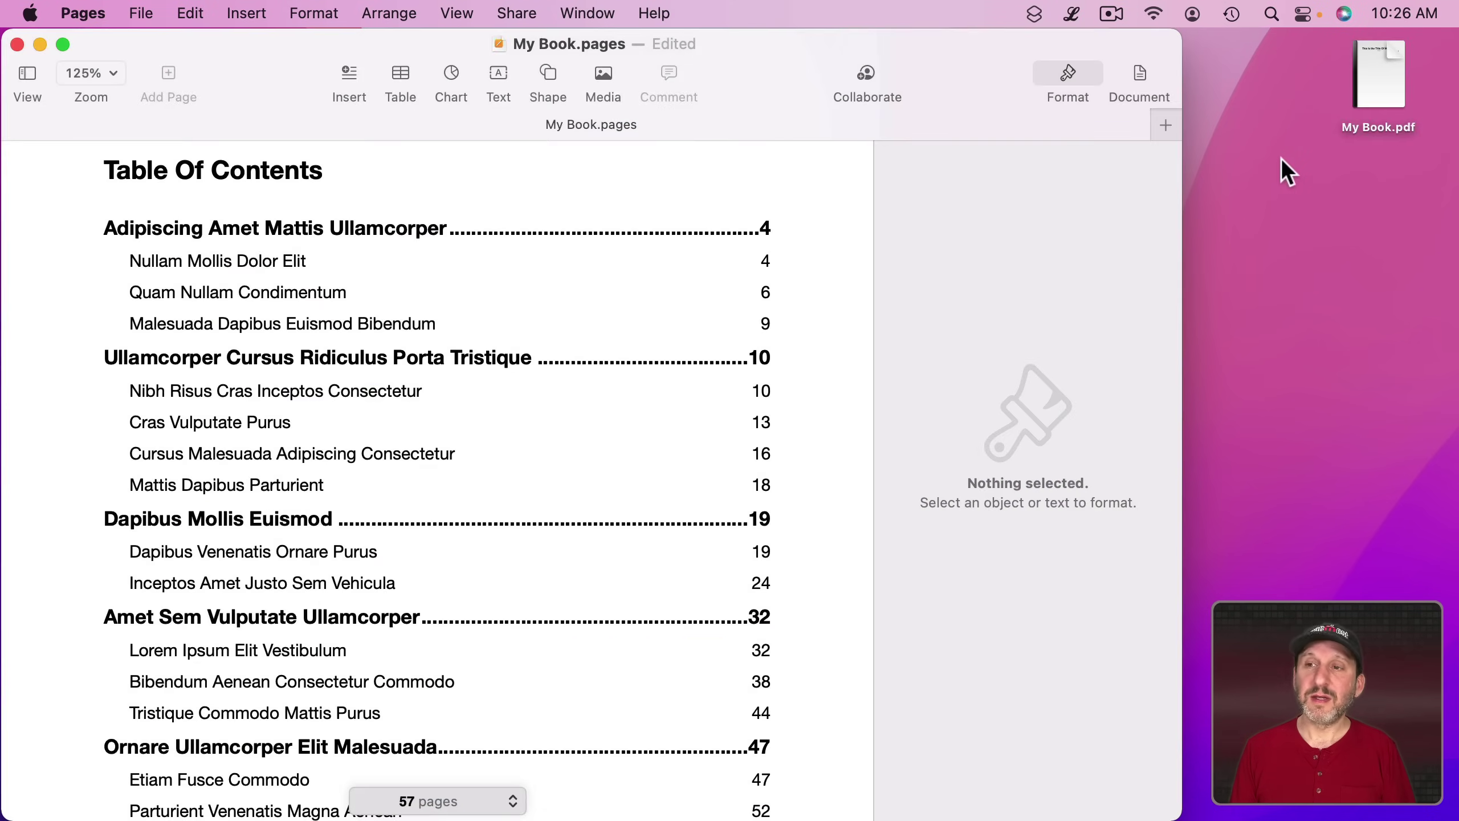
Open My Book.pdf in Preview, test the contents page link to "Cras Vulputate Purus", and return to the contents page
left_click(1280, 102)
double_click(1388, 62)
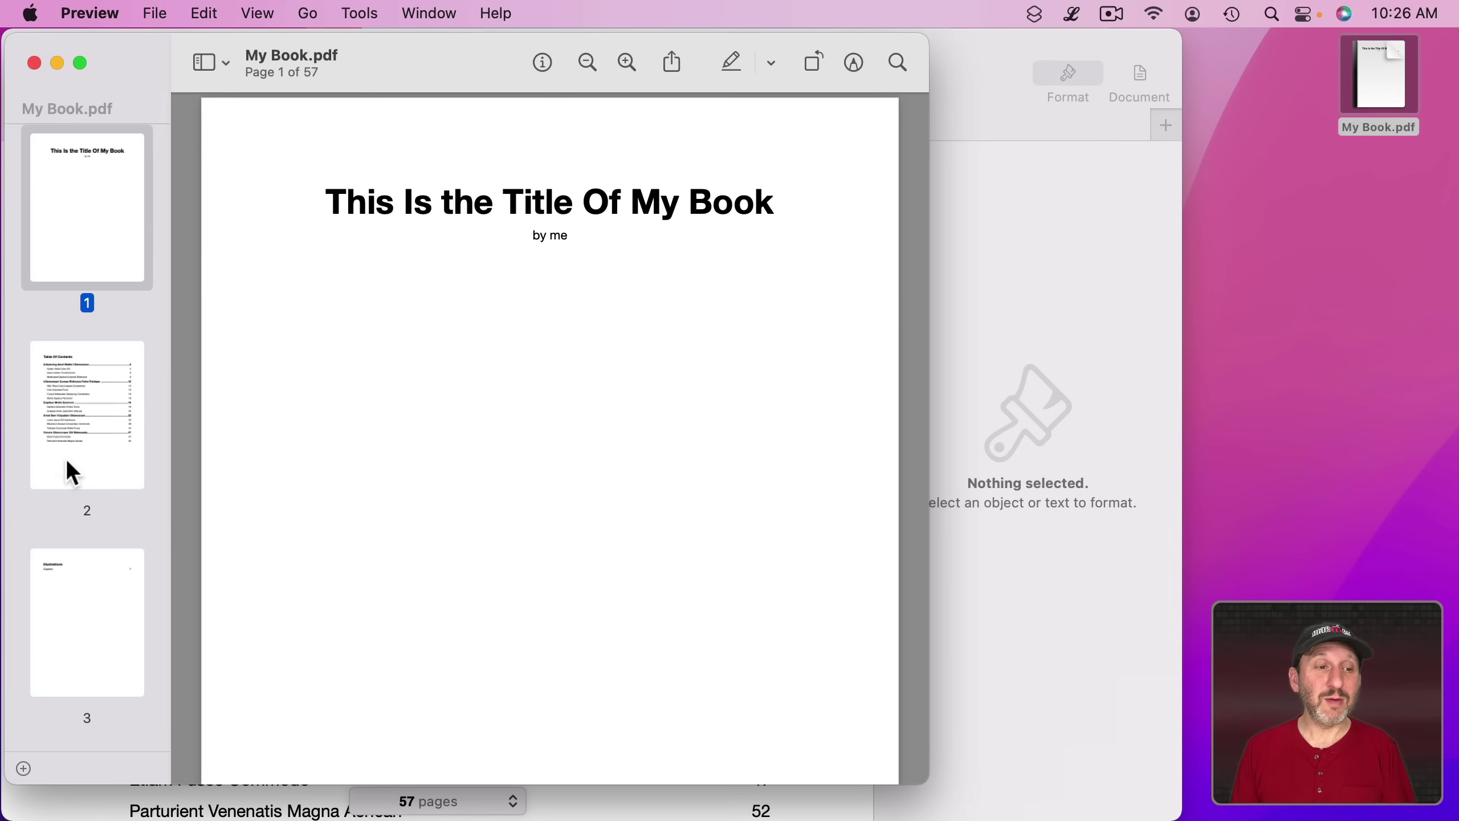
left_click(64, 468)
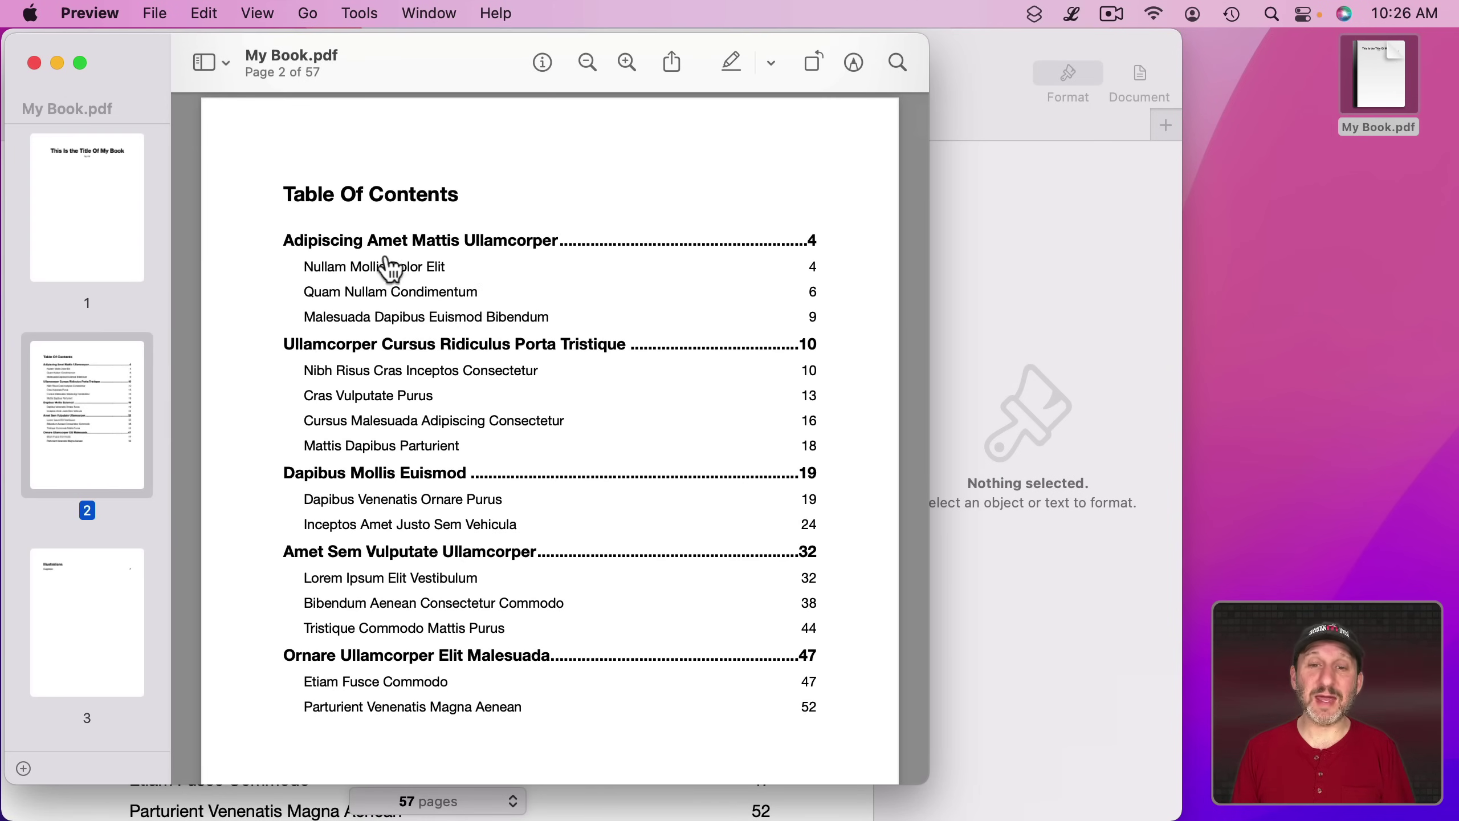
left_click(359, 398)
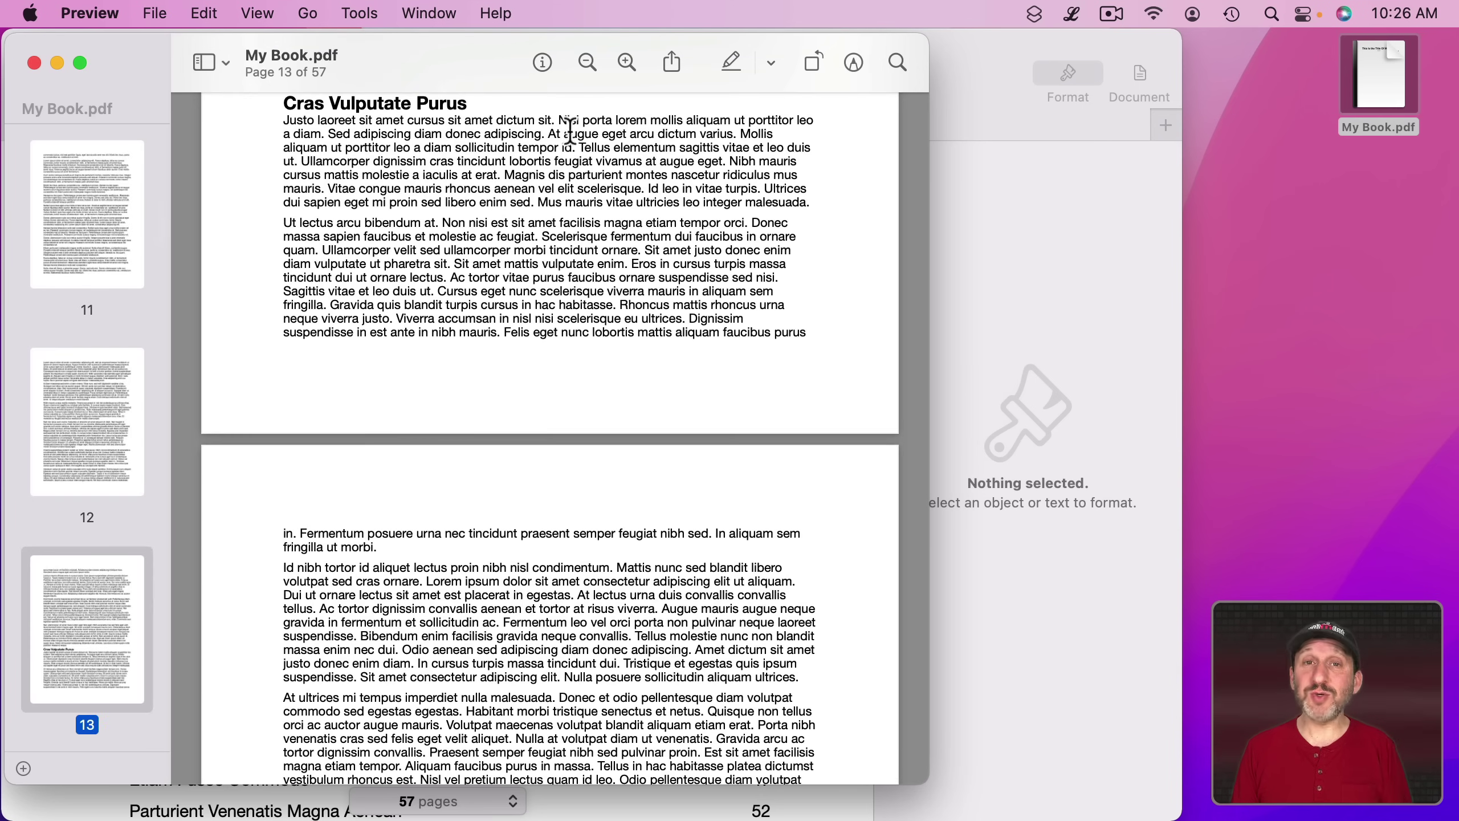
key("super+bracketleft")
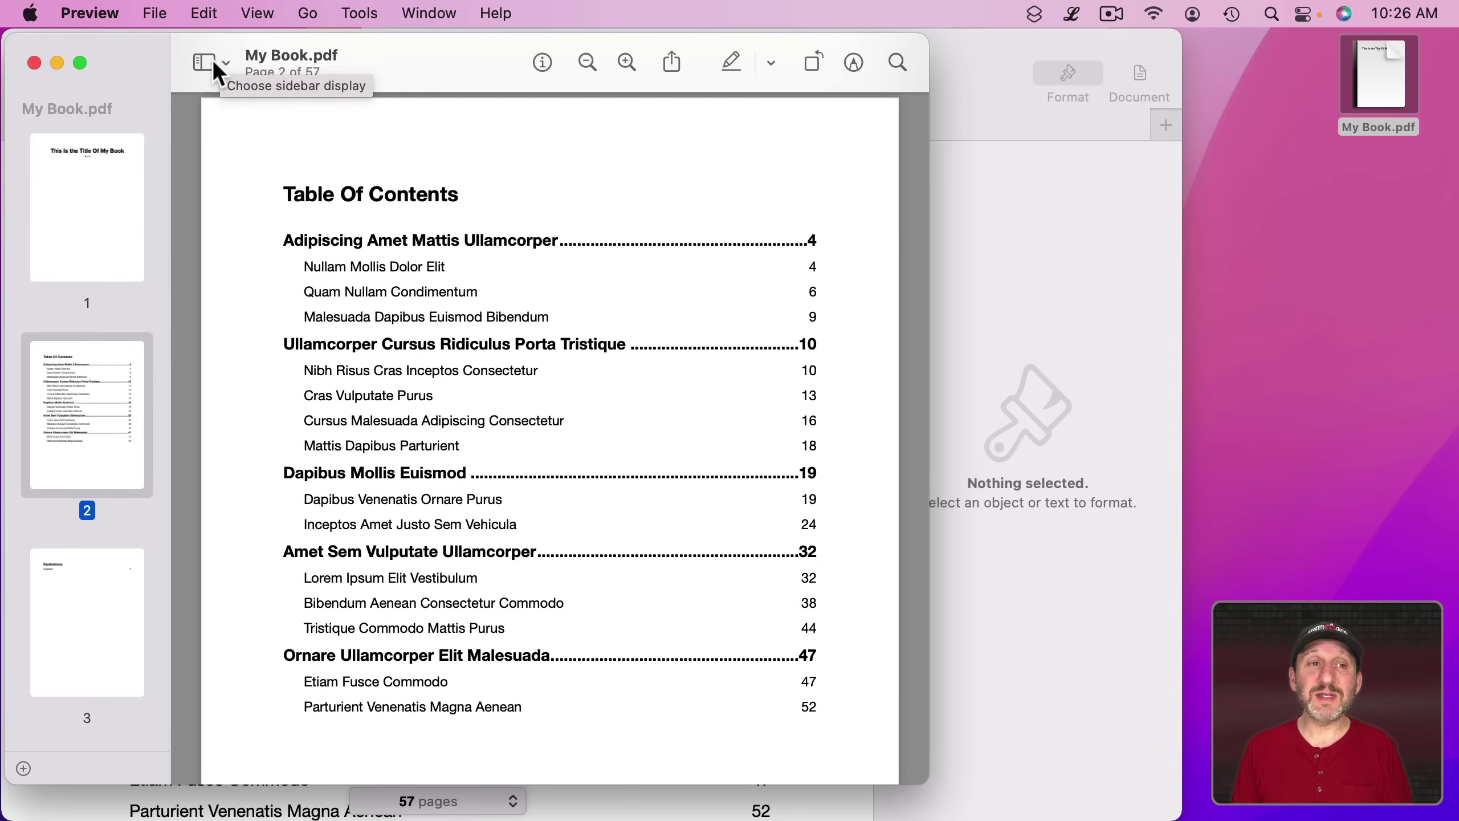
Show the PDF's table of contents in the sidebar and expand its first three chapters and the "Quam Nullam Condimentum" section
left_click(196, 61)
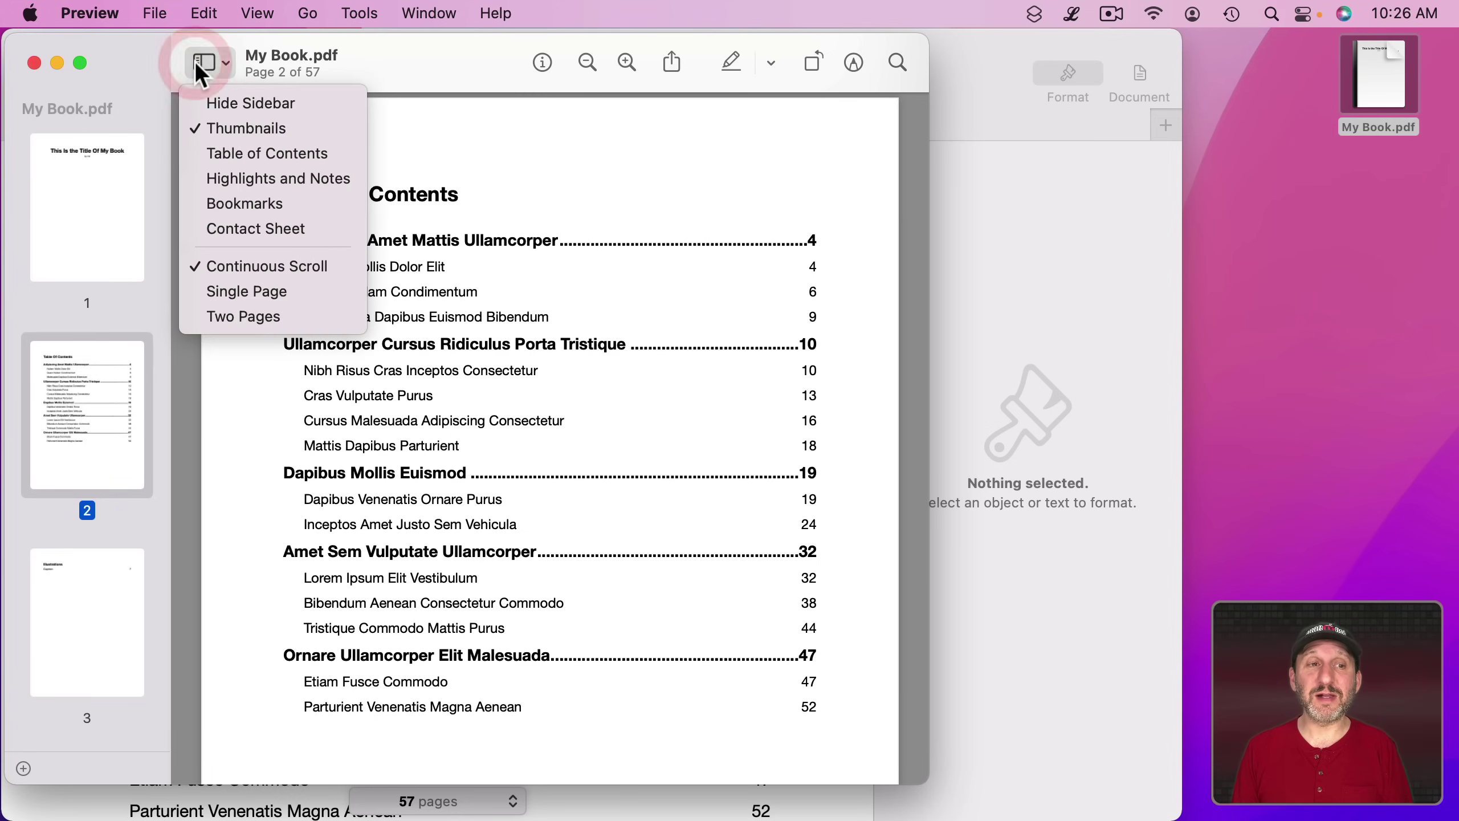
left_click(233, 154)
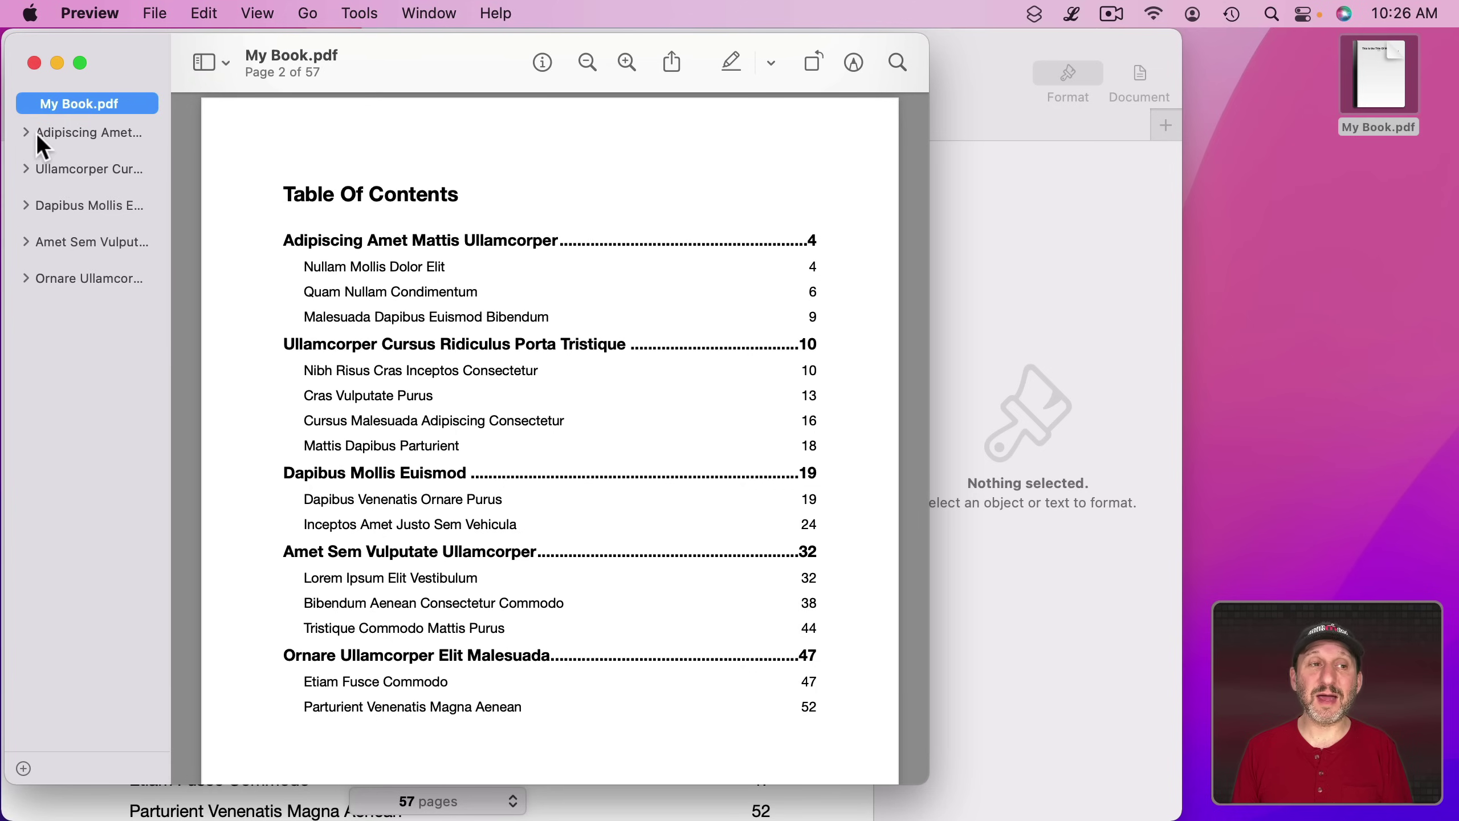
left_click(25, 133)
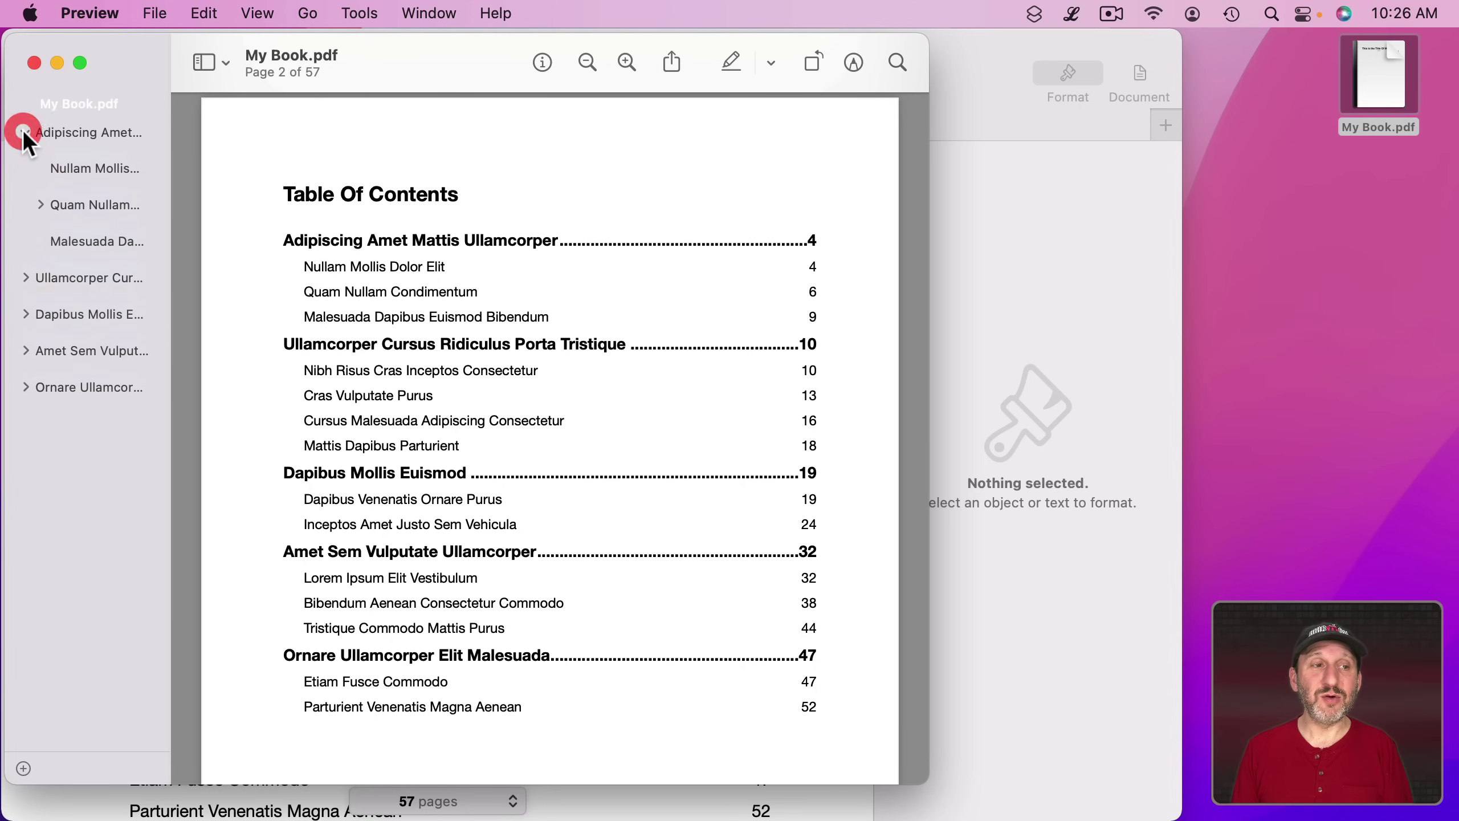
left_click(25, 281)
left_click(25, 462)
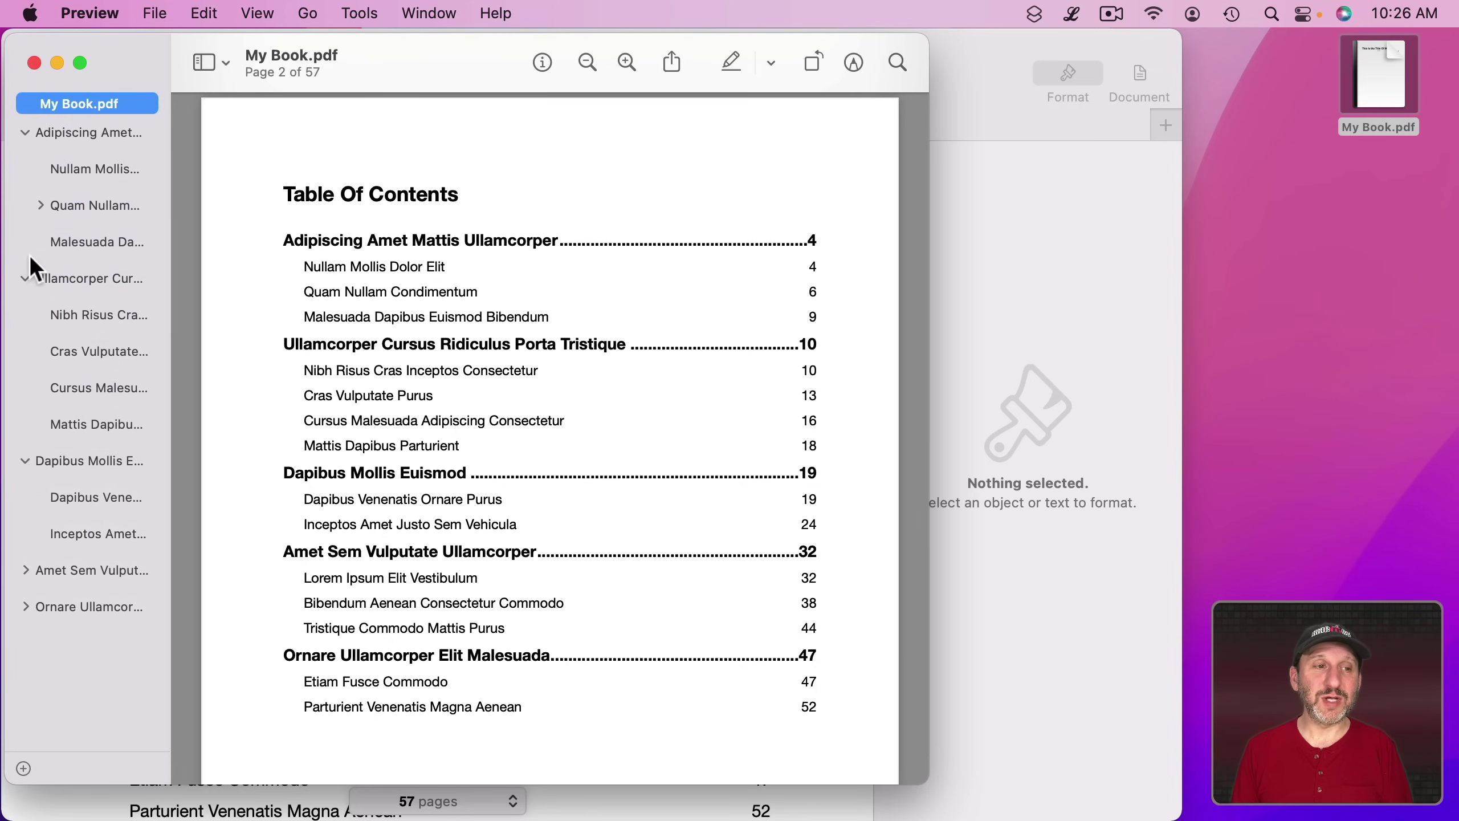
left_click(40, 205)
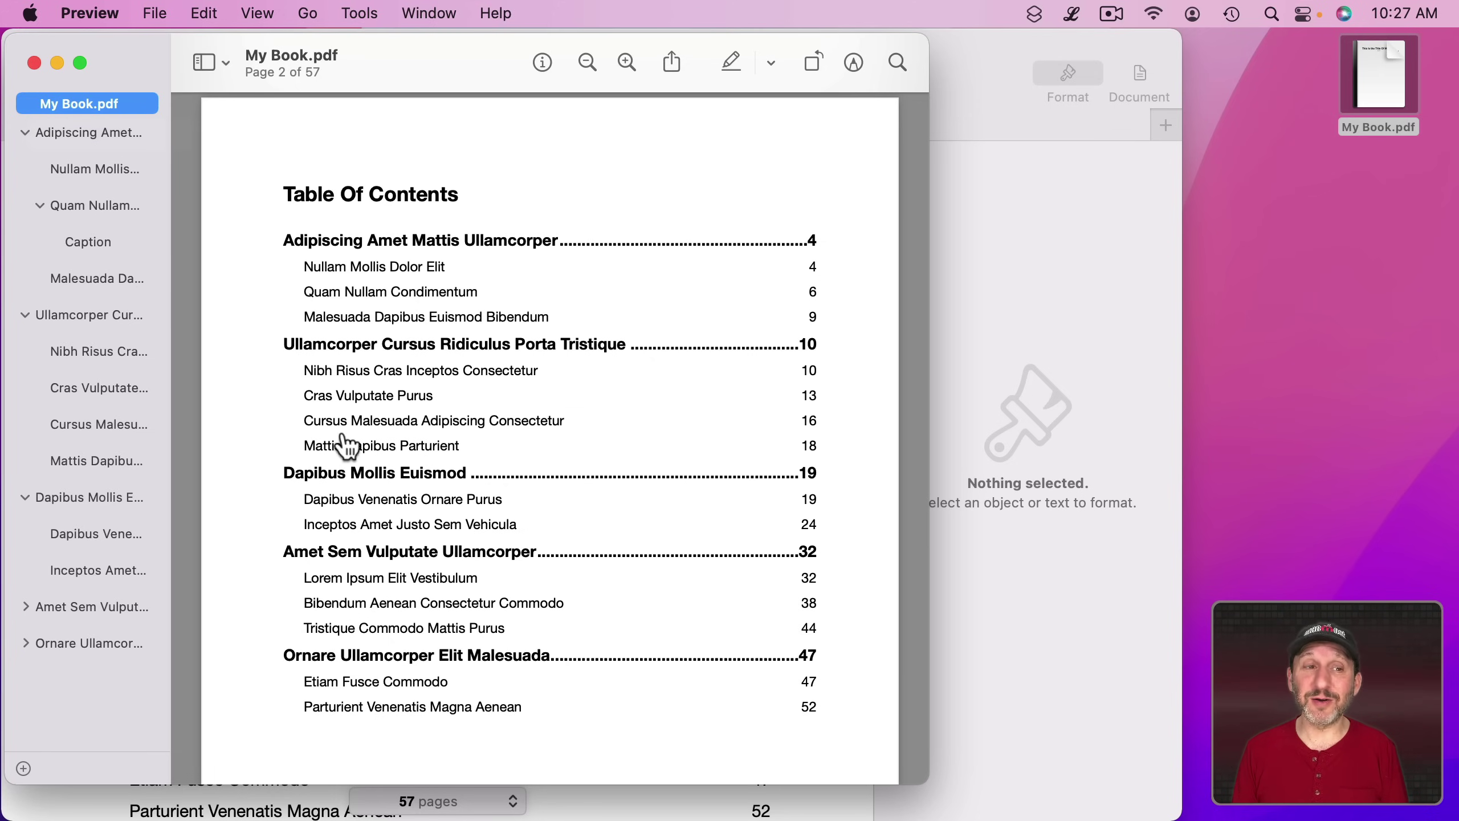
Jump through the PDF outline to "Cras Vulputate Purus", "Cursus Malesuada Adipiscing Consectetur", "Mattis Dapibus Parturient" and "Caption"
left_click(95, 396)
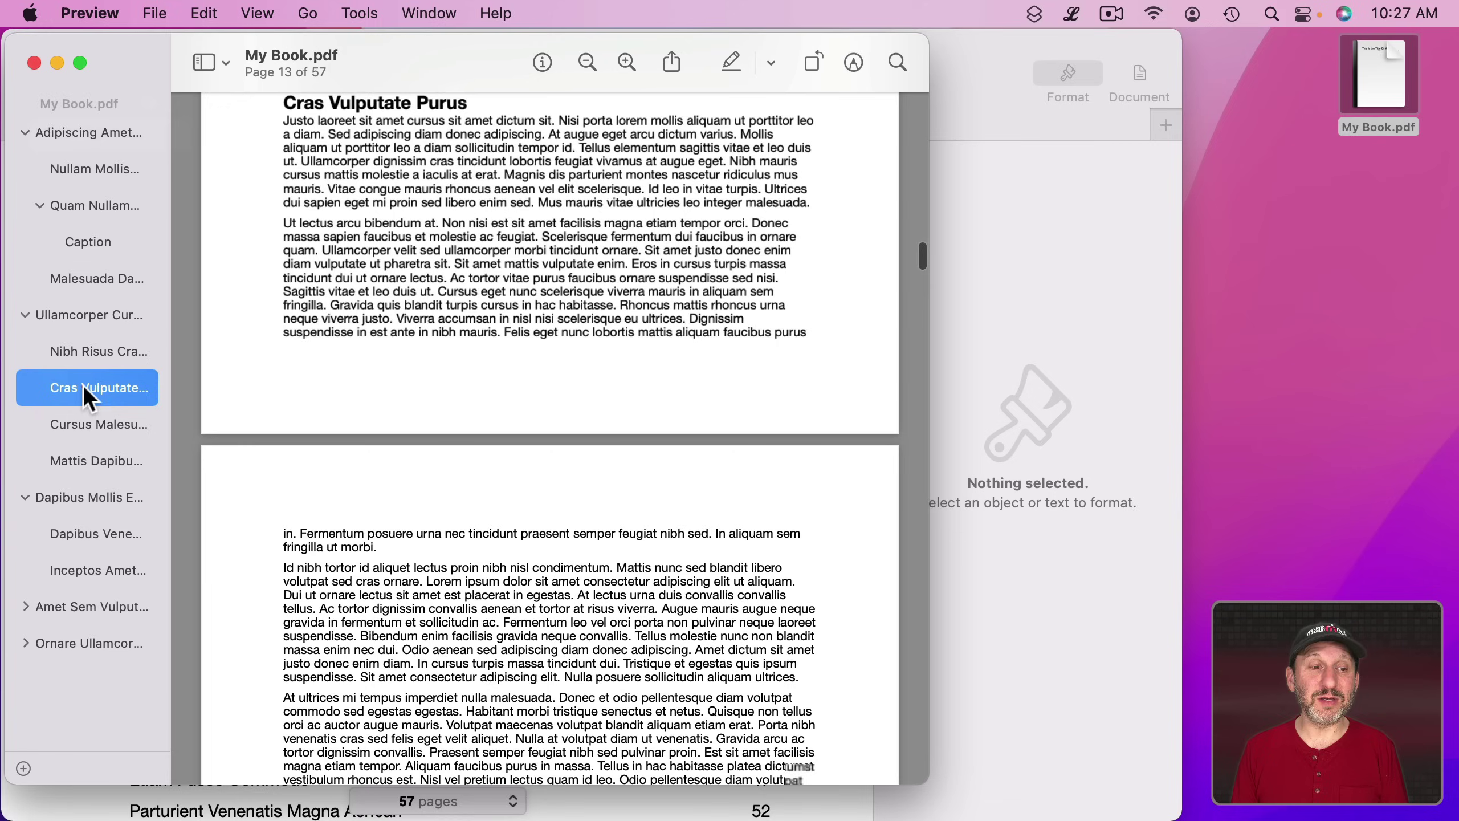
left_click(89, 425)
left_click(87, 460)
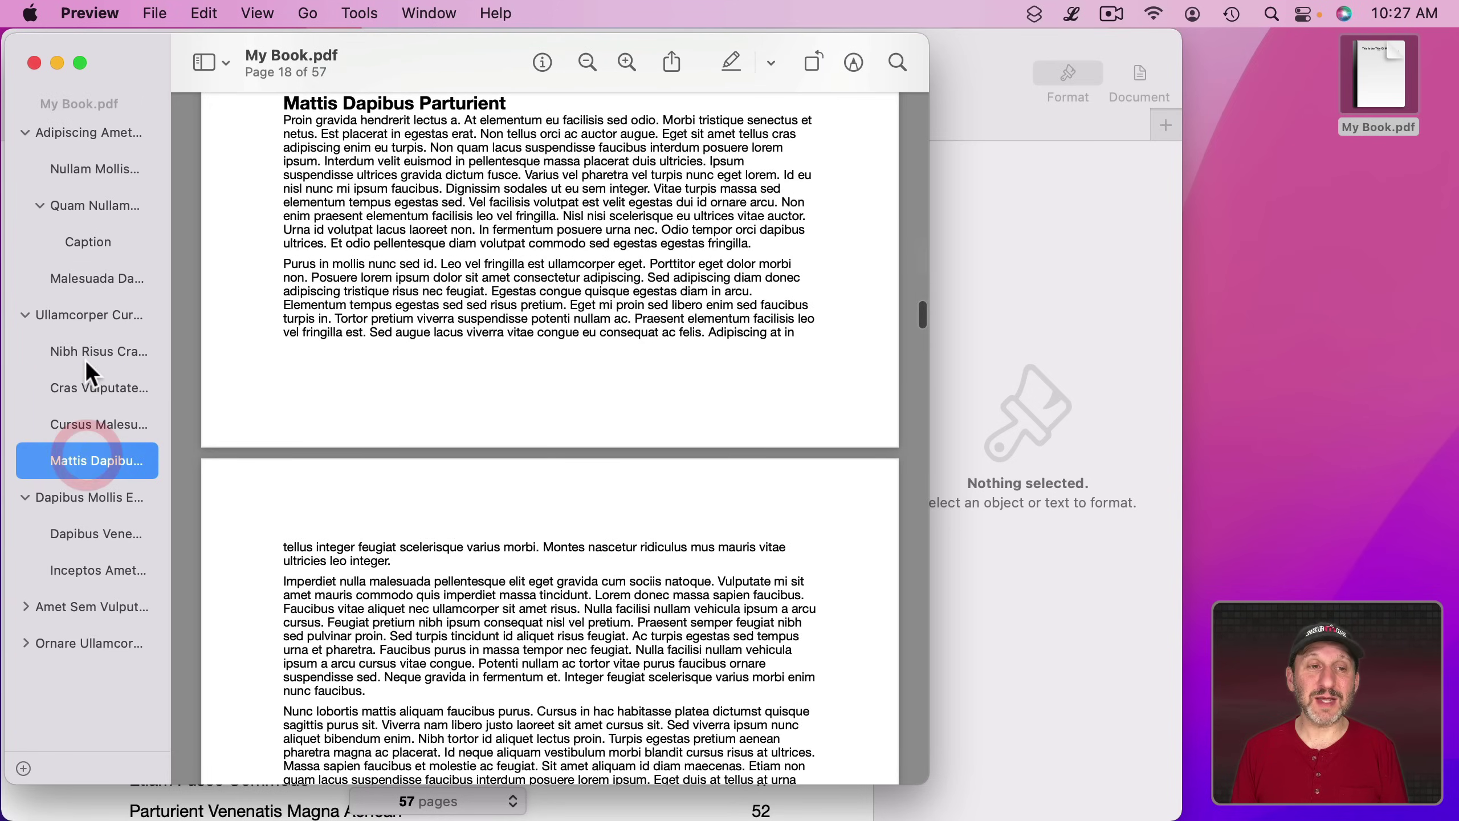
left_click(88, 241)
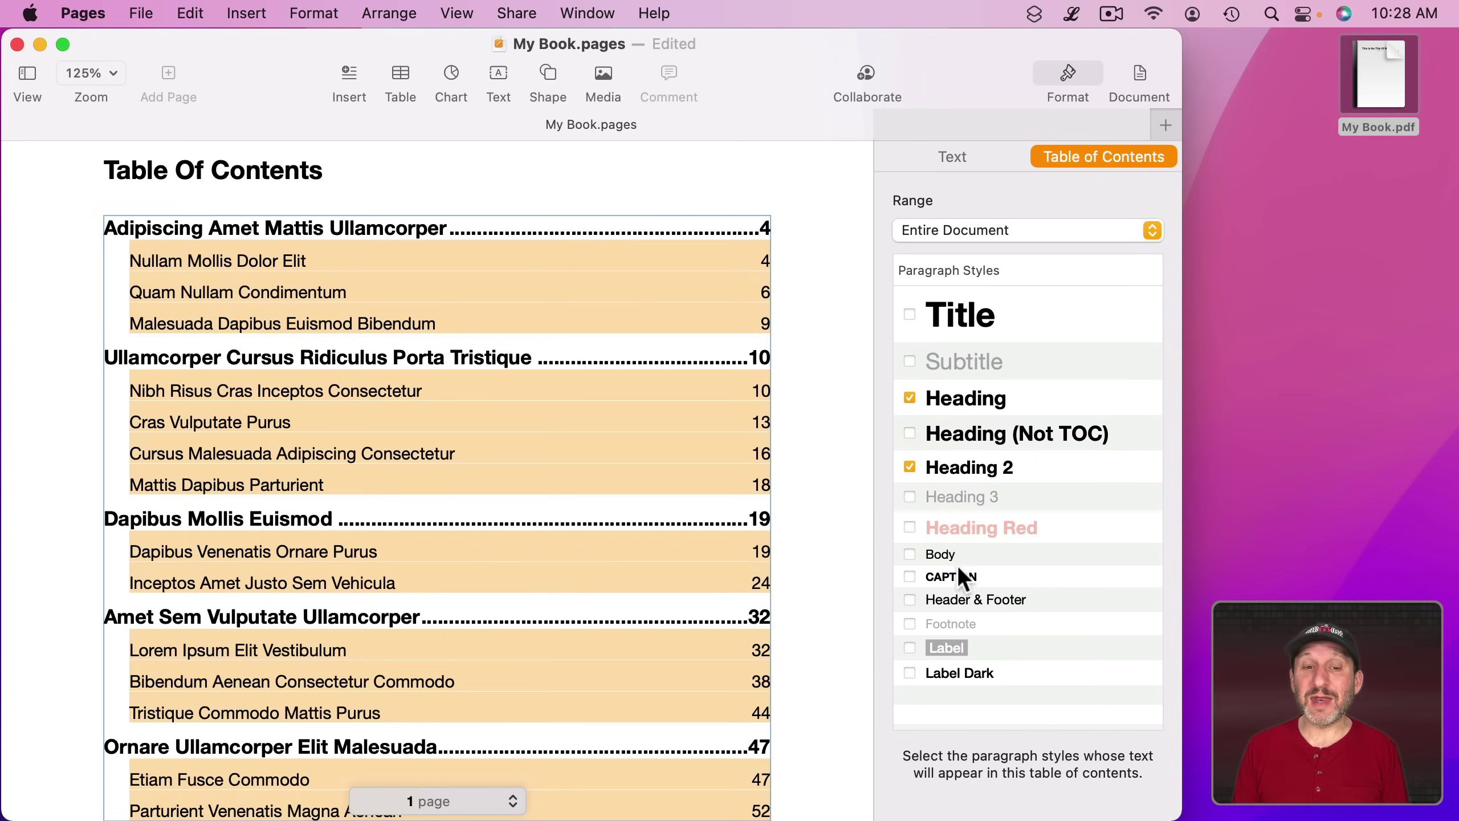
Back in the Pages document, select the caption list under the "Illustrations" heading to review its included styles
scroll(575, 616, "down", 1)
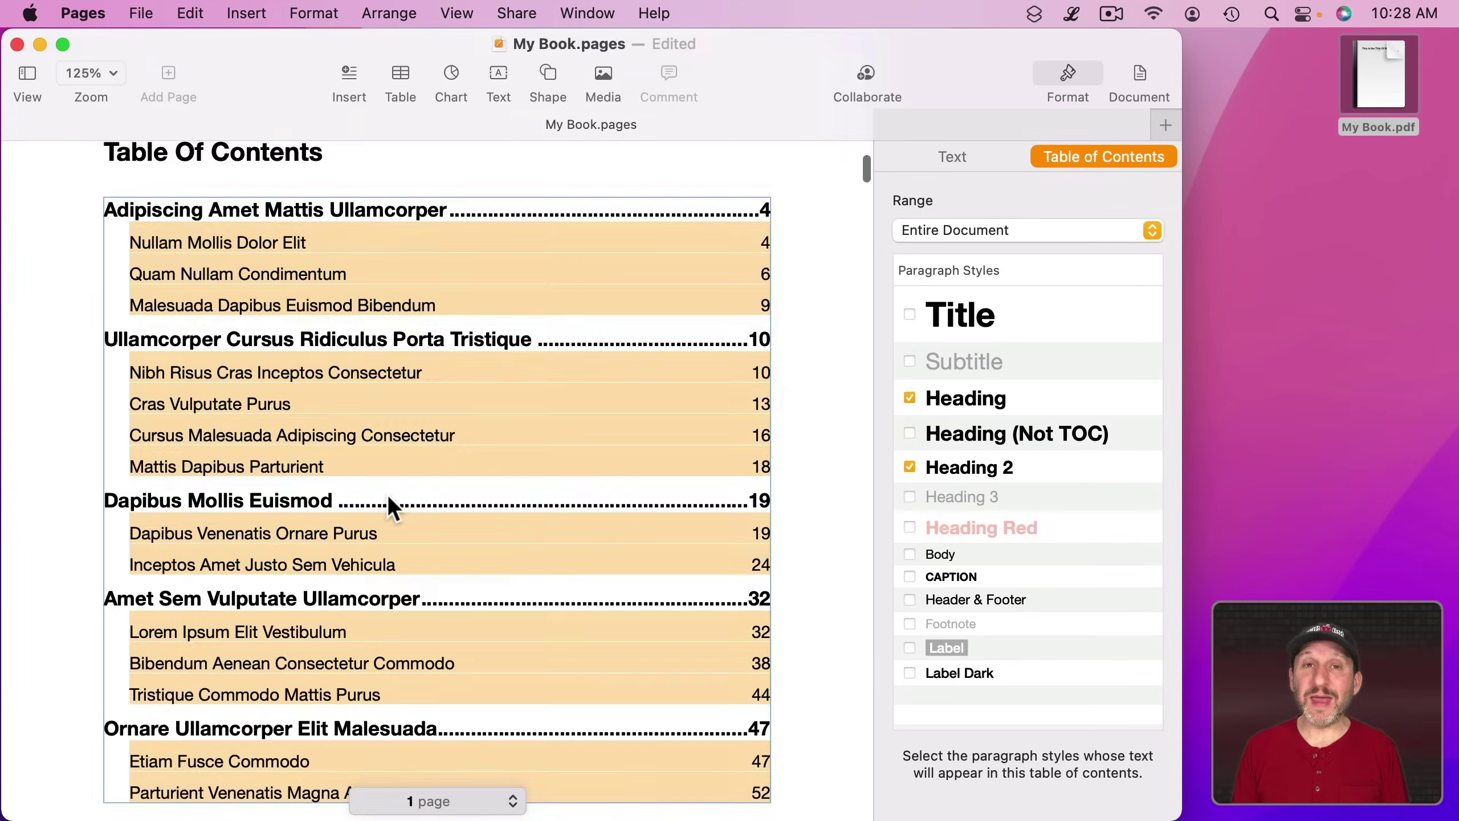
scroll(388, 495, "down", 10)
left_click(244, 455)
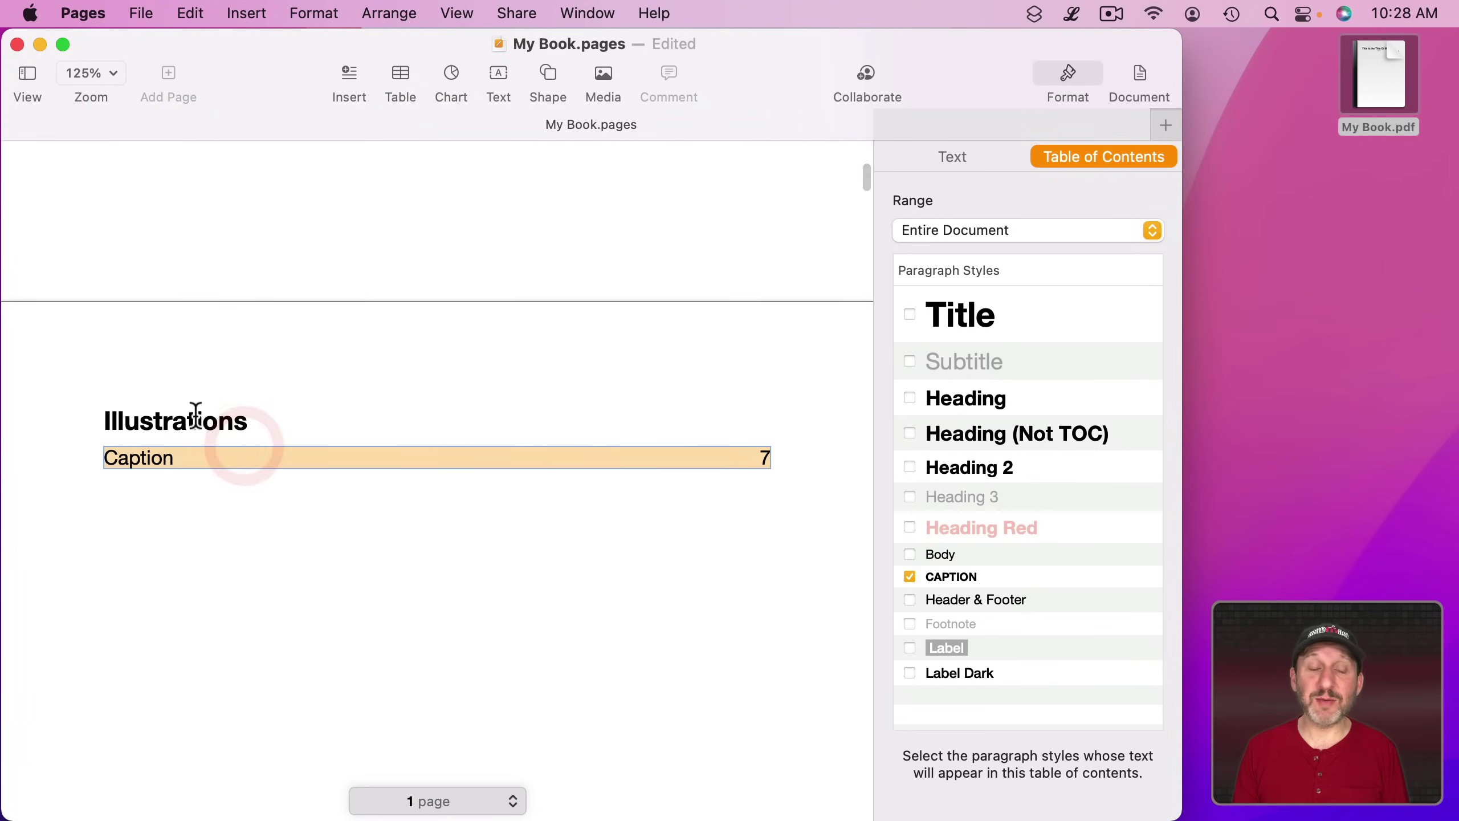